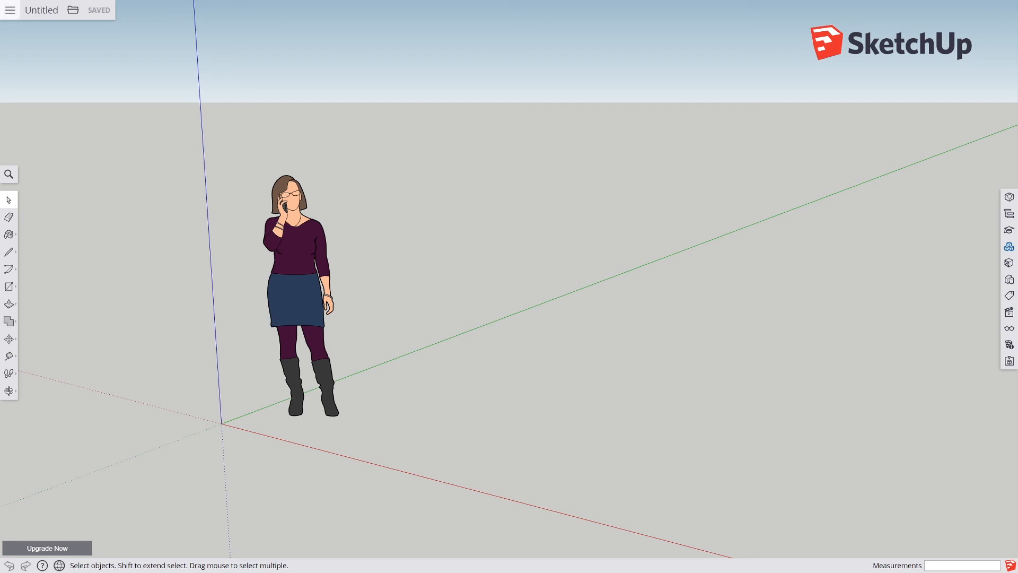
Create a new model from the Simple Template - Meters
click(10, 9)
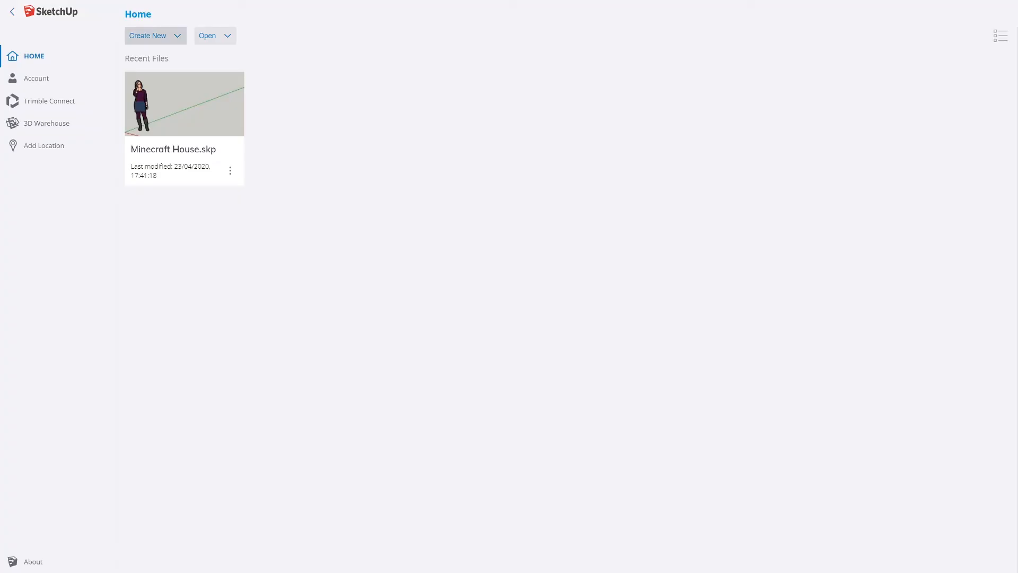
click(155, 36)
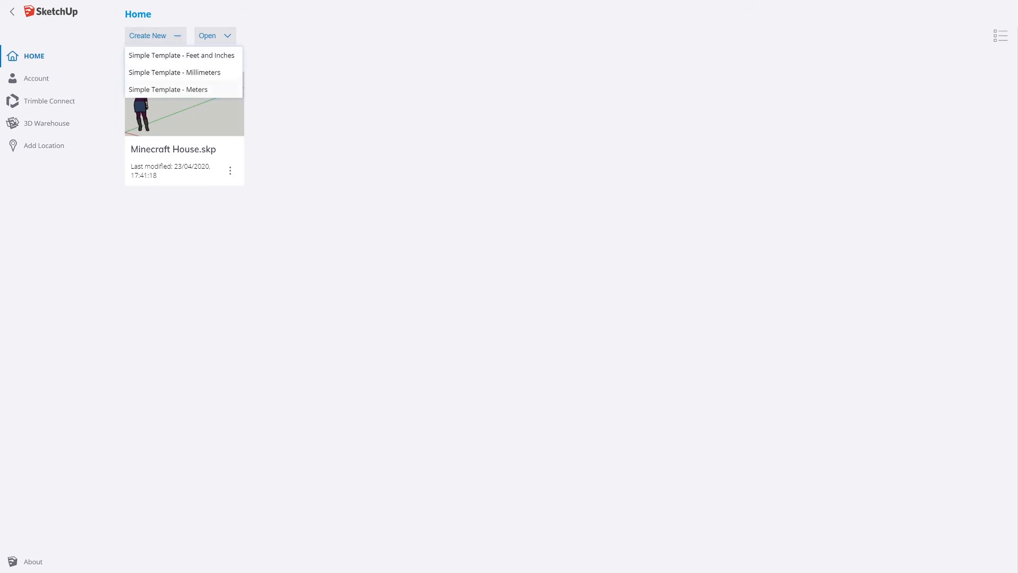
click(168, 89)
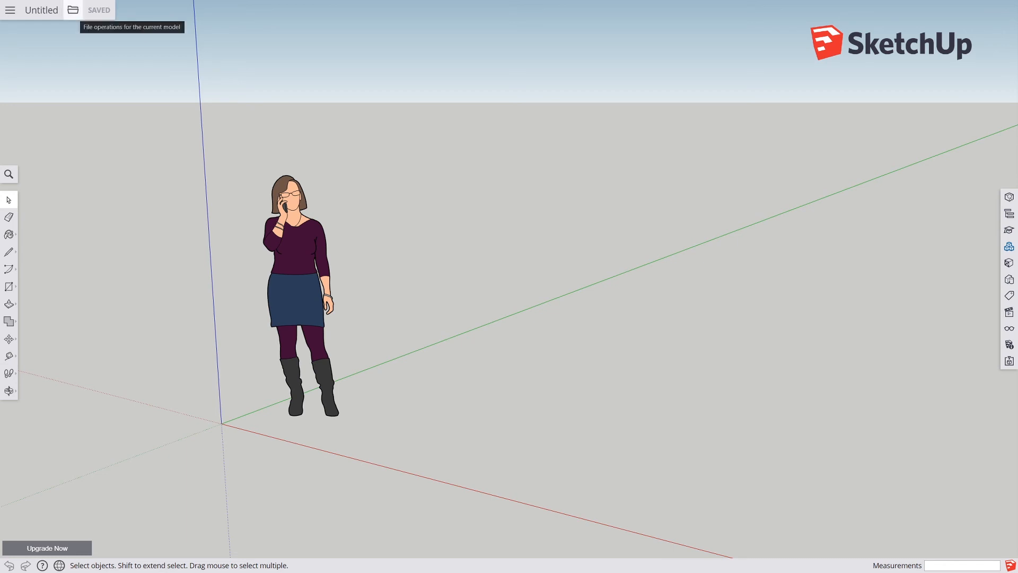
Save the model as Minecraft House.skp in the Year 7-8 folder of the SketchUp project, overwriting the existing file
click(73, 9)
click(80, 63)
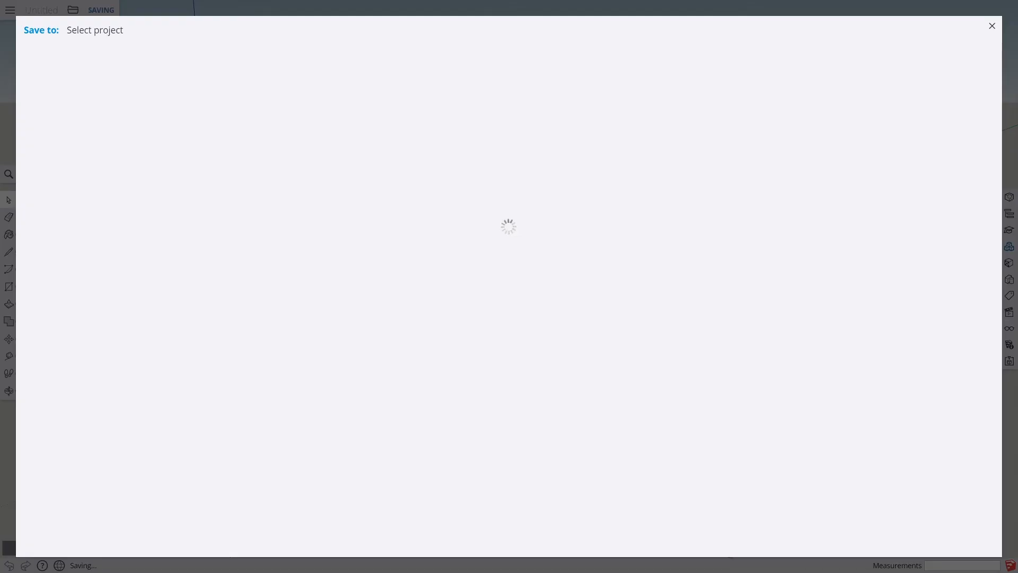
click(80, 107)
click(316, 100)
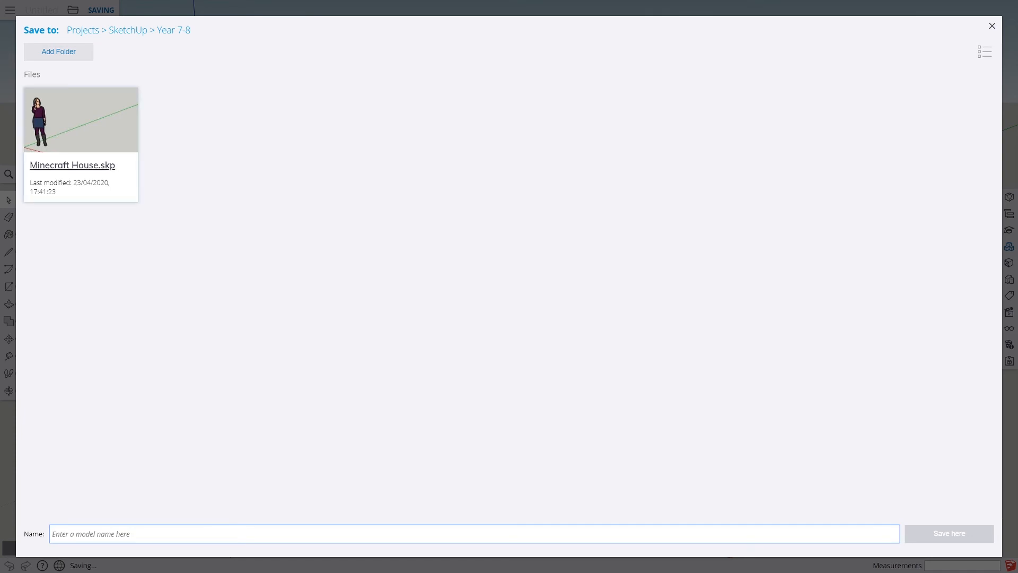
click(72, 166)
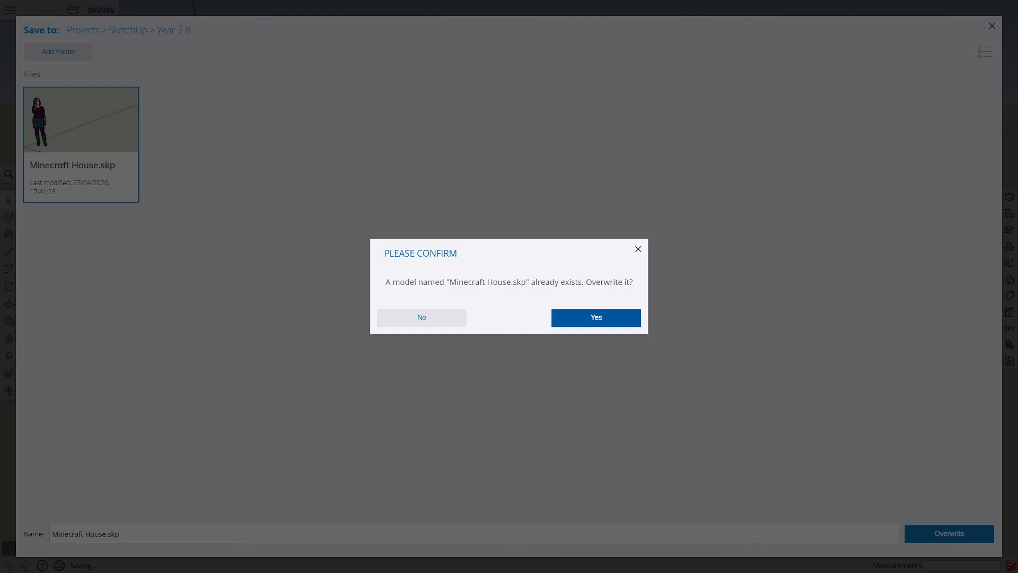
click(595, 318)
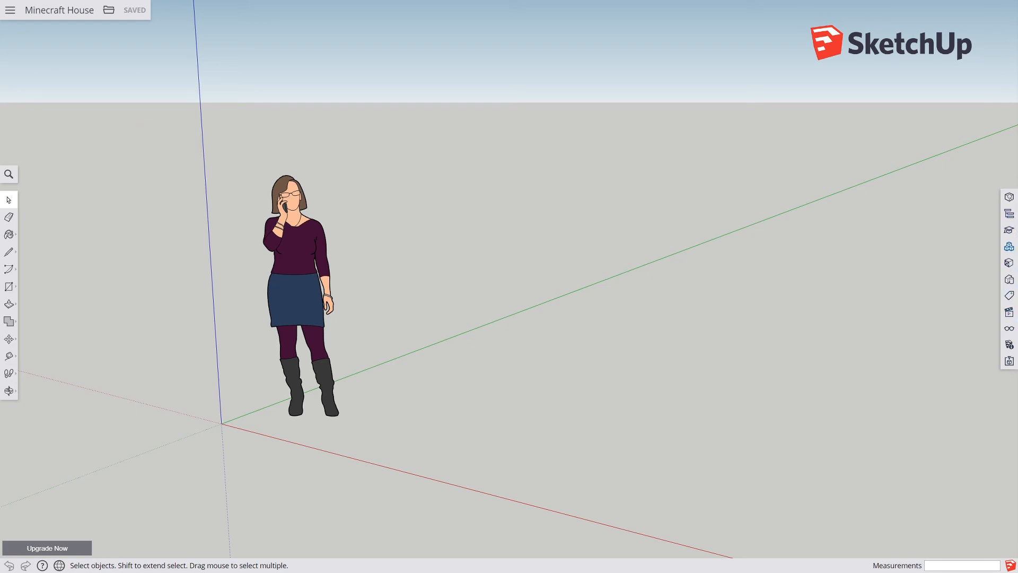
Delete the default human figure standing near the origin
click(298, 297)
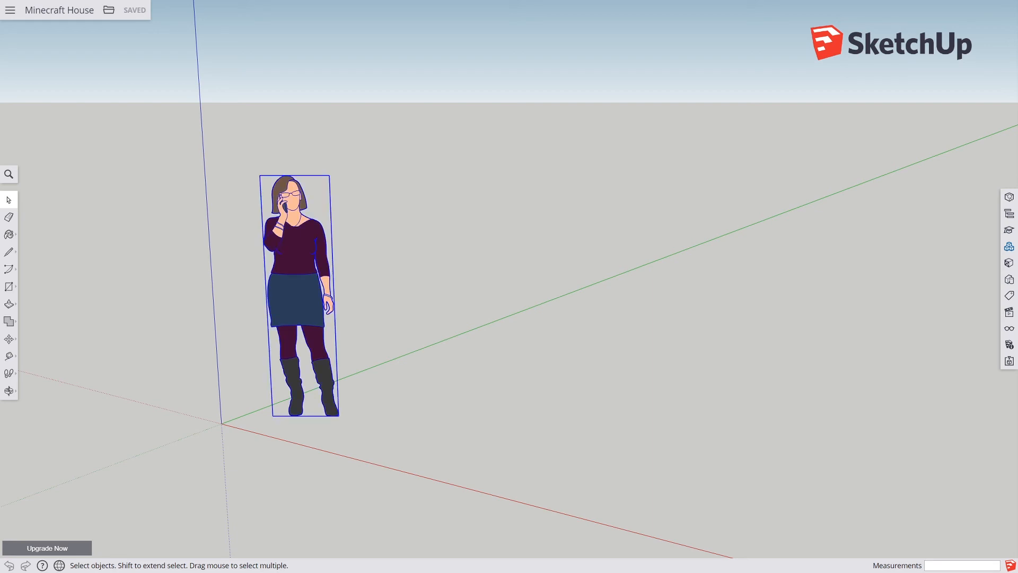
key(Delete)
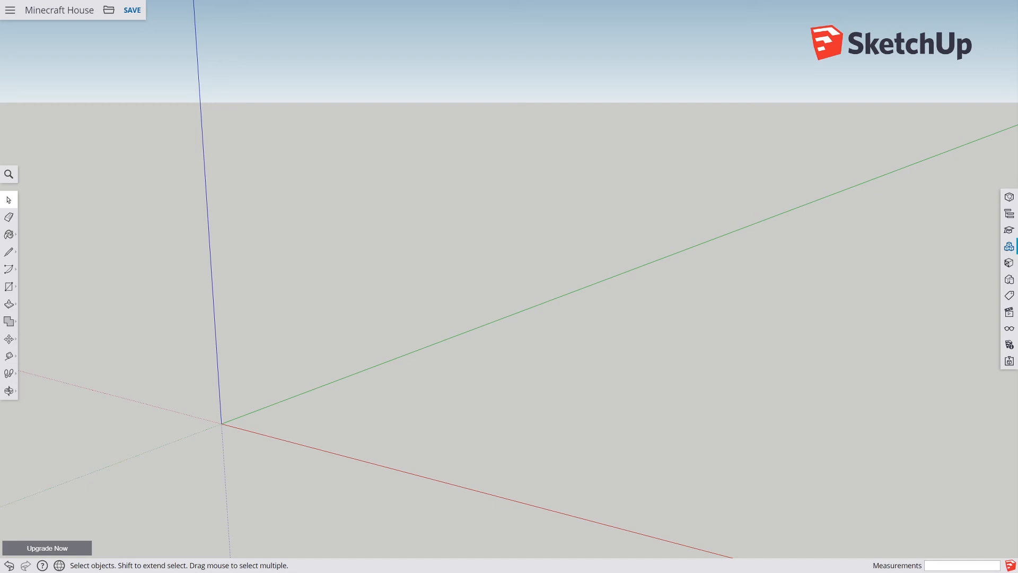
Look through the components in the model and examine the default human figure's definition and description
click(1009, 246)
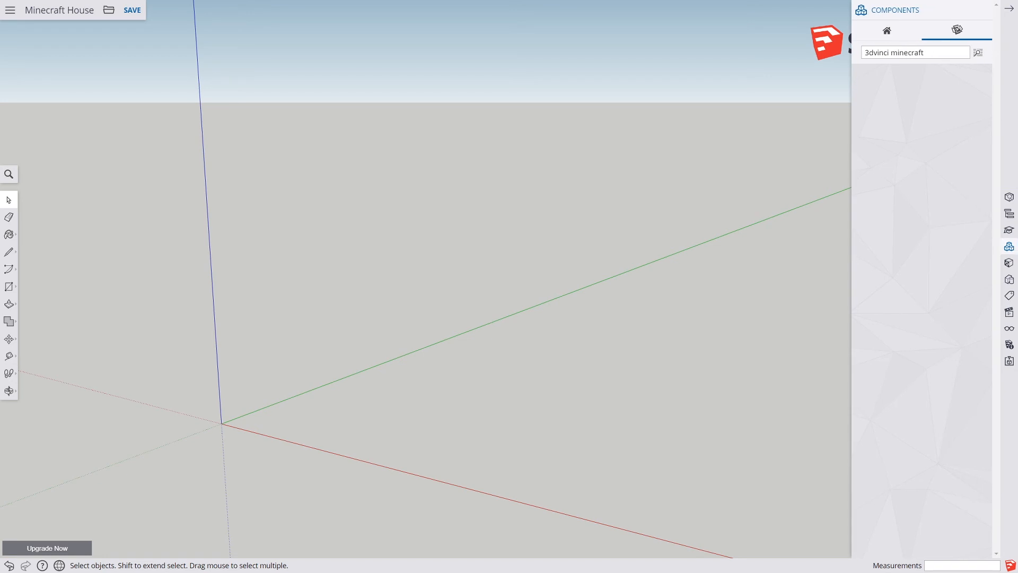
click(887, 30)
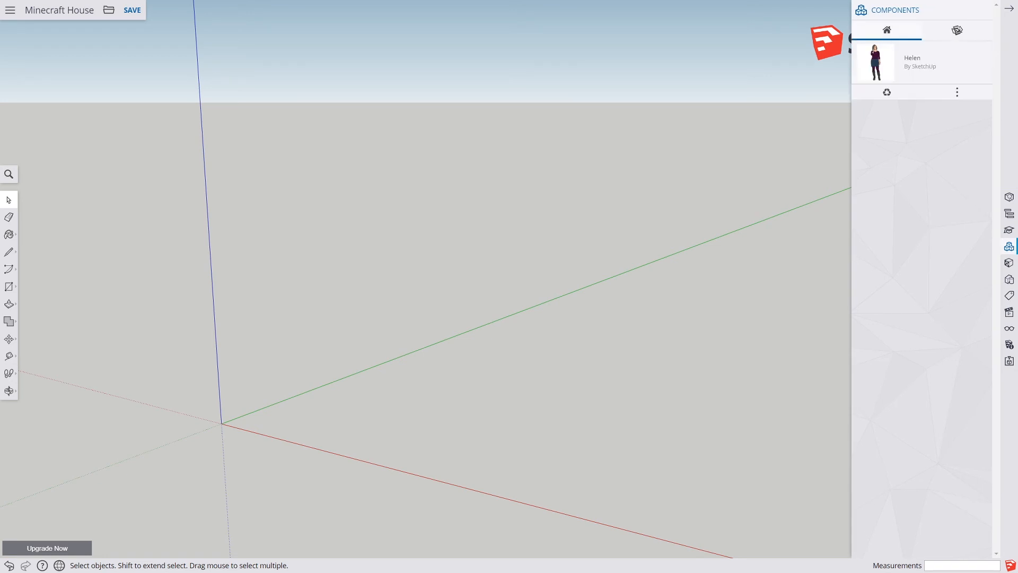
click(957, 30)
click(886, 31)
click(984, 62)
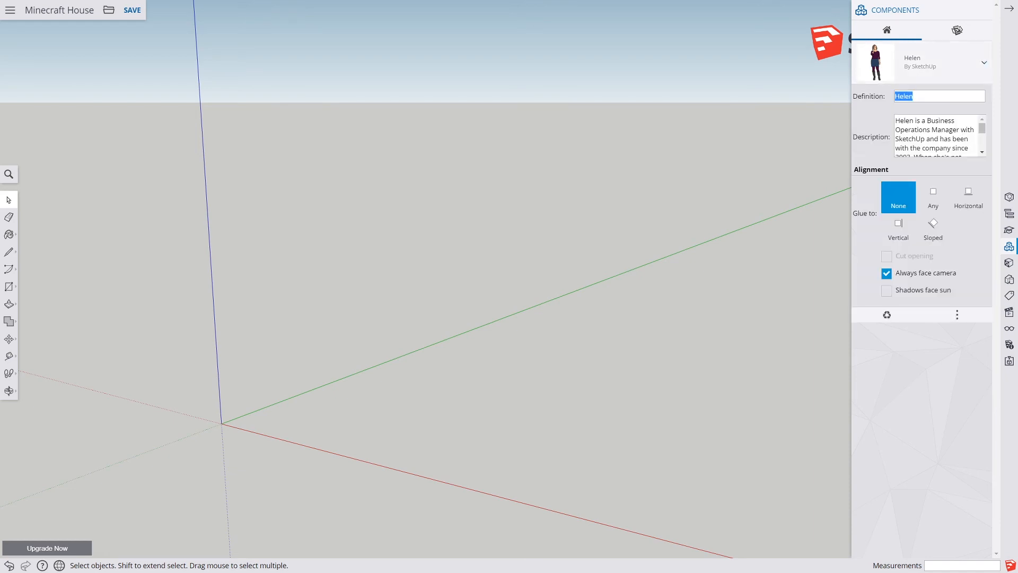
drag(927, 121, 896, 109)
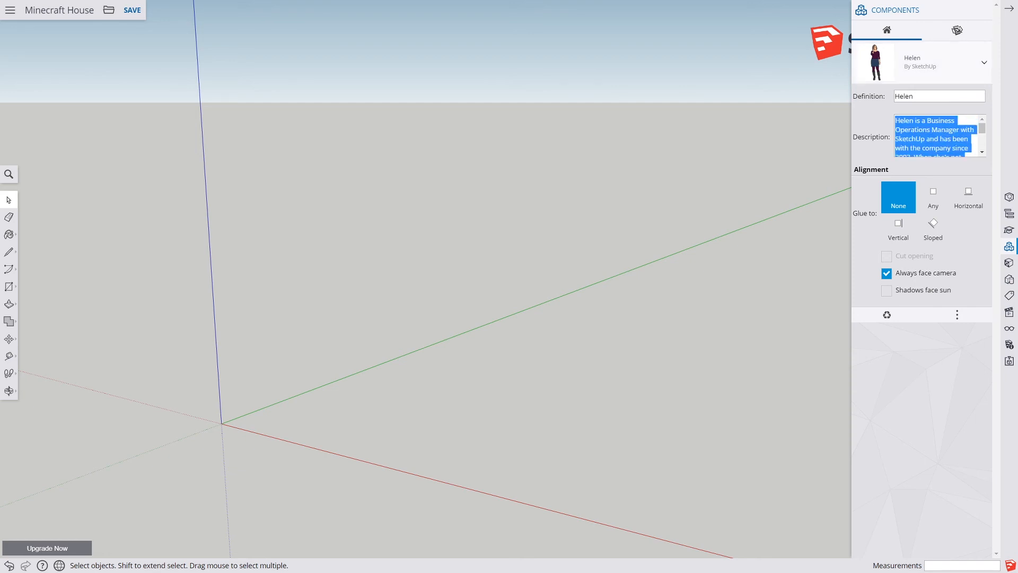
Search the 3D Warehouse components for "3dvinci minecraft" and place the 3DVinci Minecraft component in the model
click(957, 30)
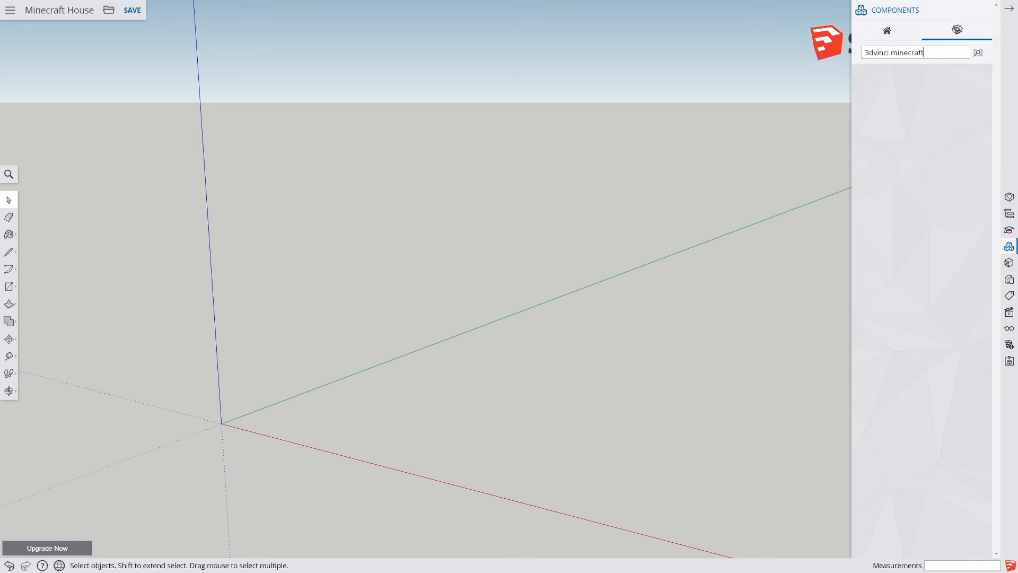
key(Return)
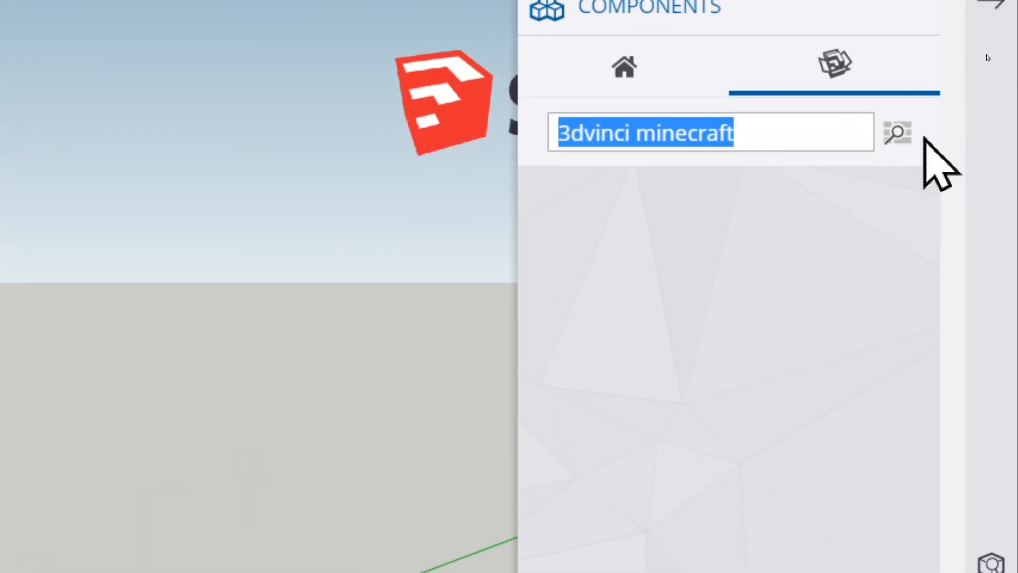
click(897, 134)
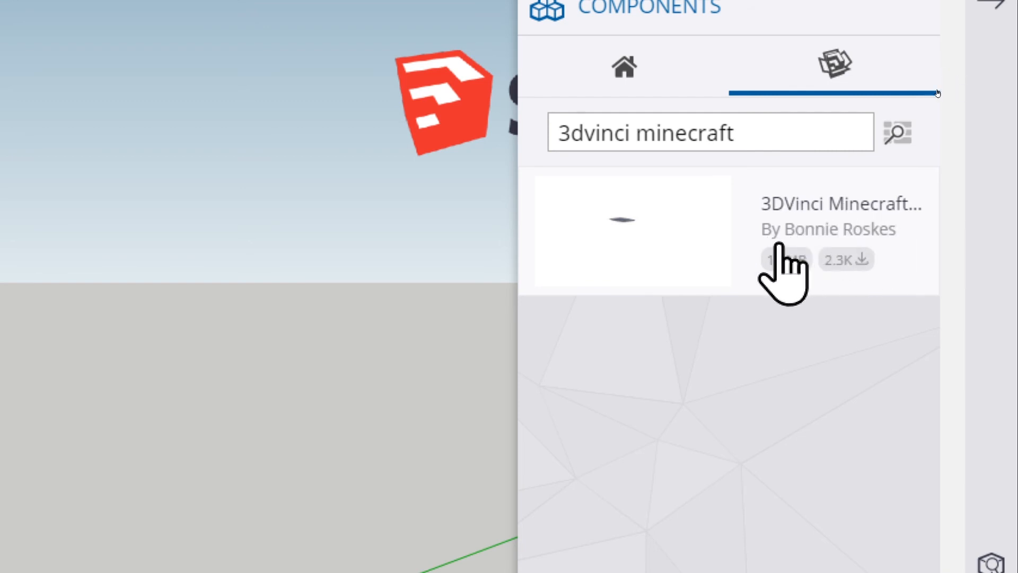
click(661, 236)
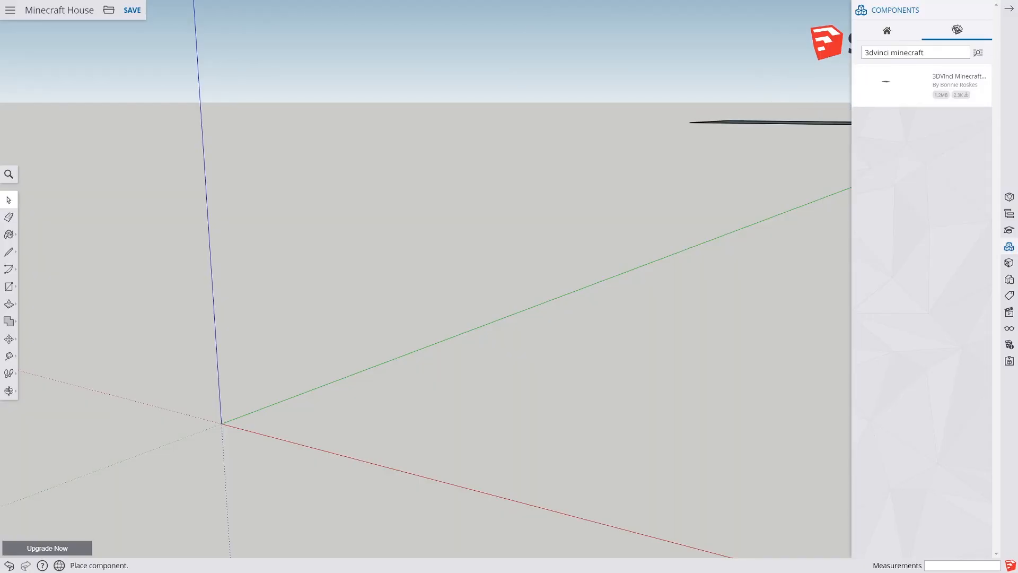
click(530, 173)
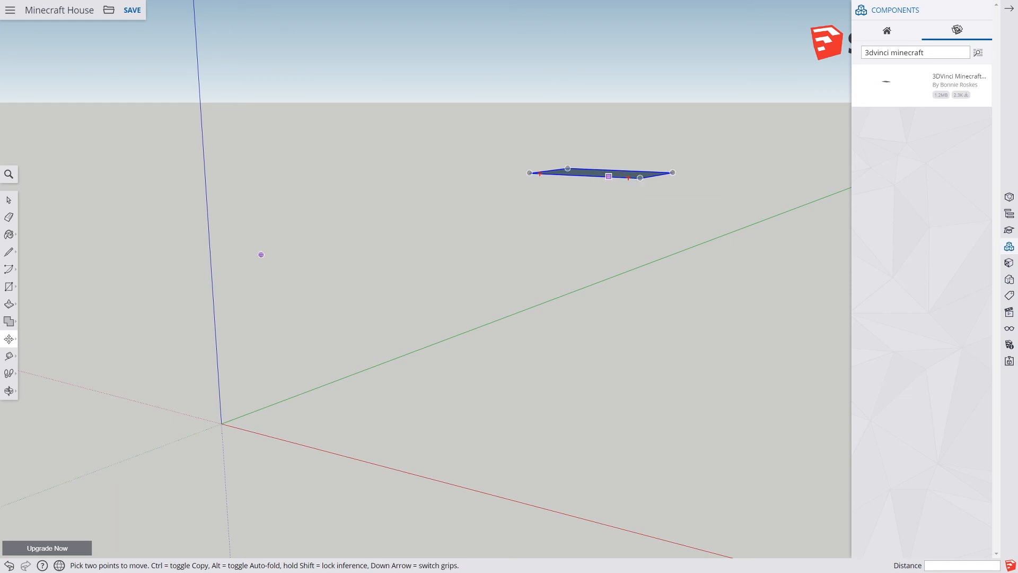
Delete the placed 3DVinci Minecraft component from the drawing area and return to the Select tool
mouse_move(609, 176)
middle_down()
mouse_move(609, 239)
mouse_move(605, 185)
middle_up()
key(Delete)
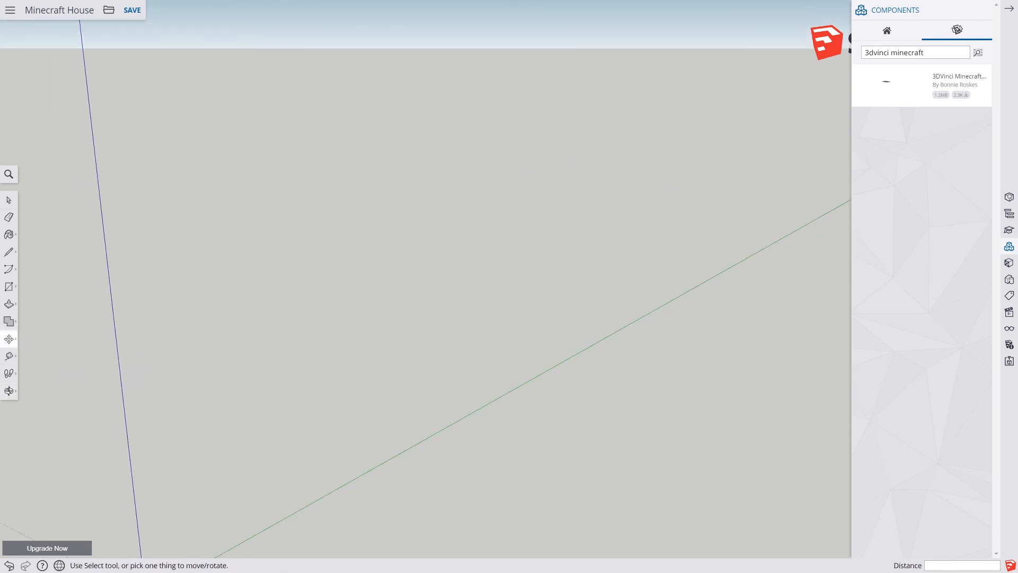
key(space)
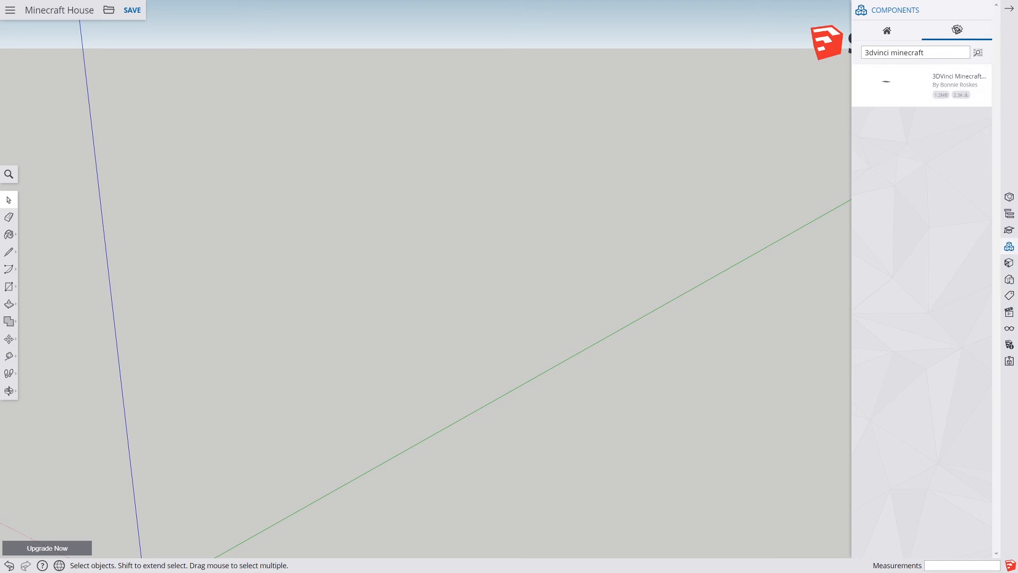
Place one Gravel block from the in-model components on the ground near the green axis
click(887, 30)
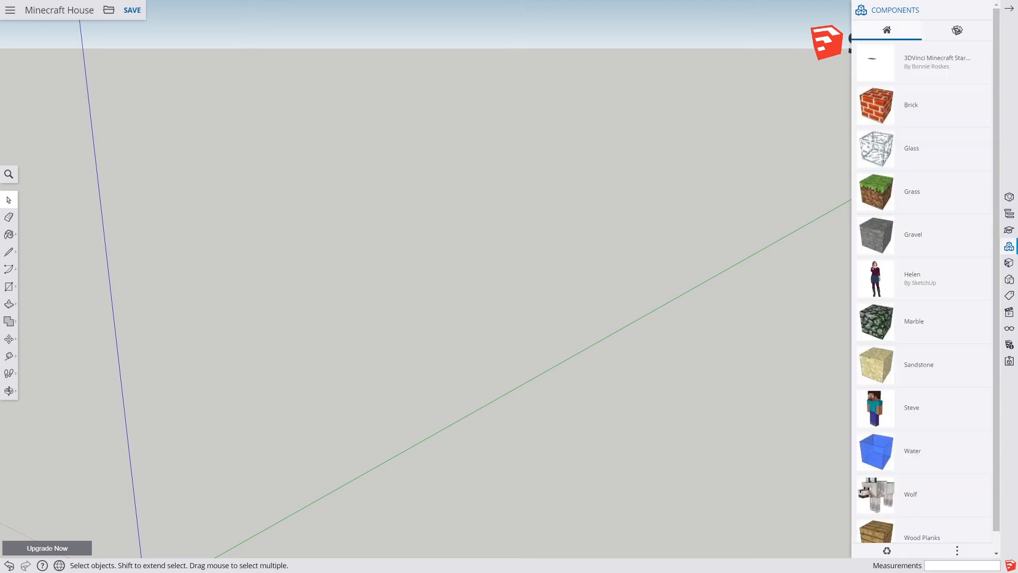
scroll(922, 296, down, 1)
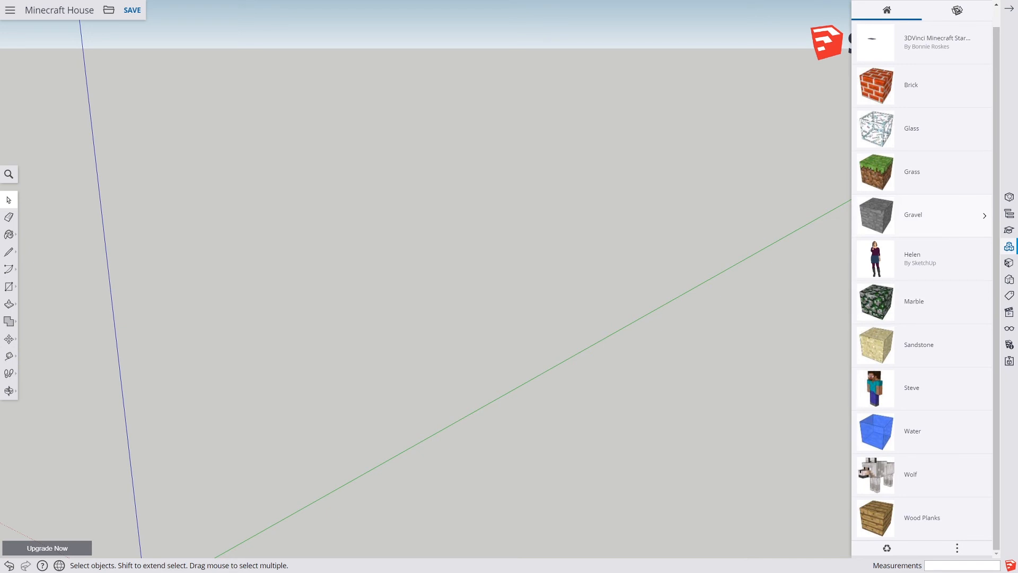
click(876, 215)
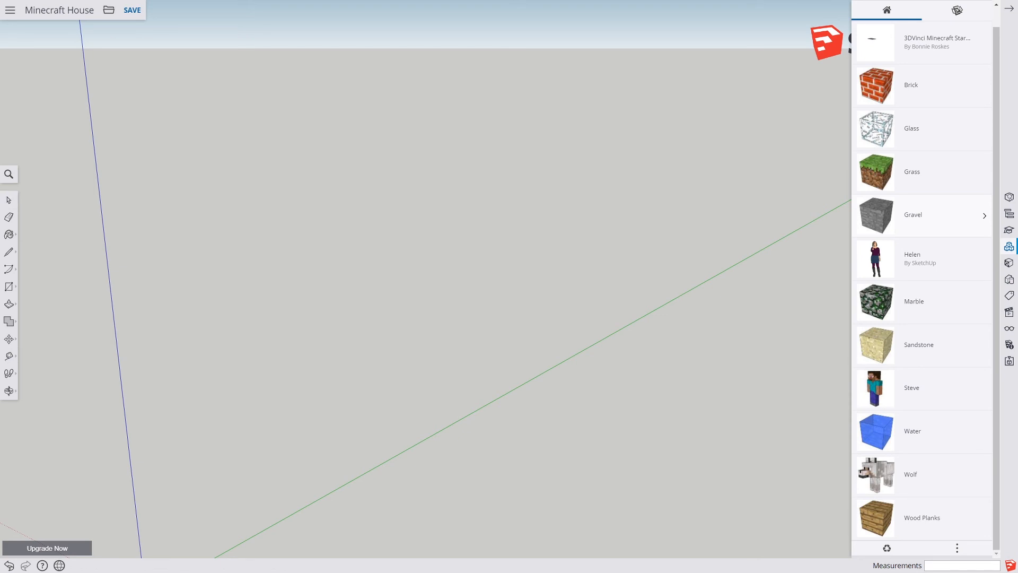
click(225, 424)
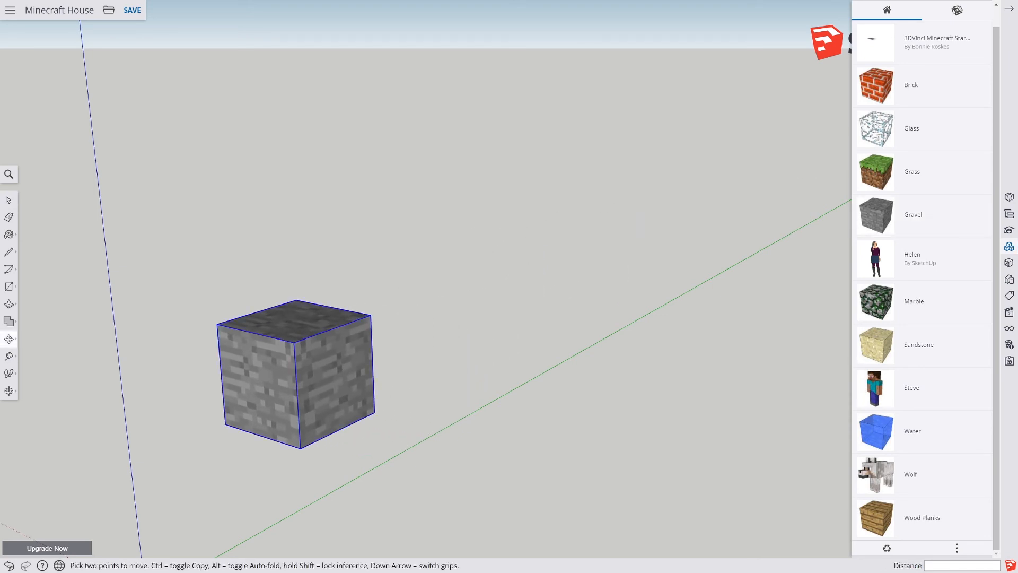
Copy the gravel block by its front bottom corner onto the axes origin
middle_drag(297, 371, 404, 292)
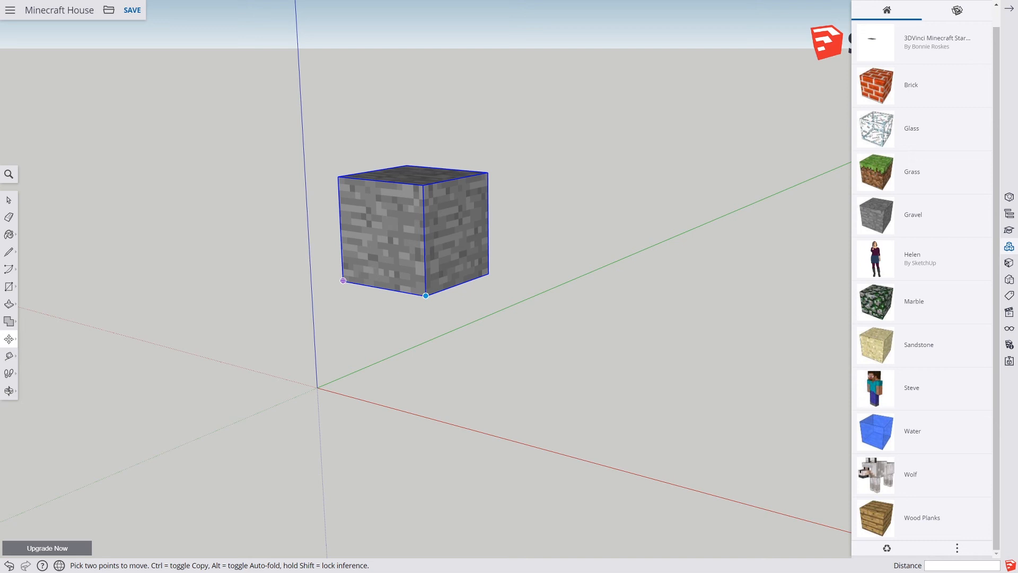
key(ctrl)
click(426, 295)
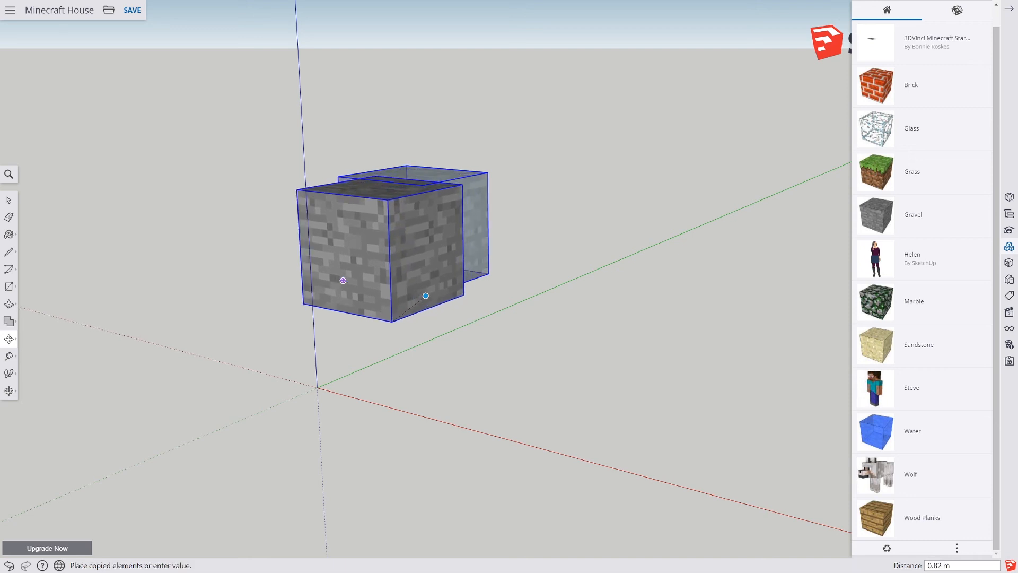
click(317, 387)
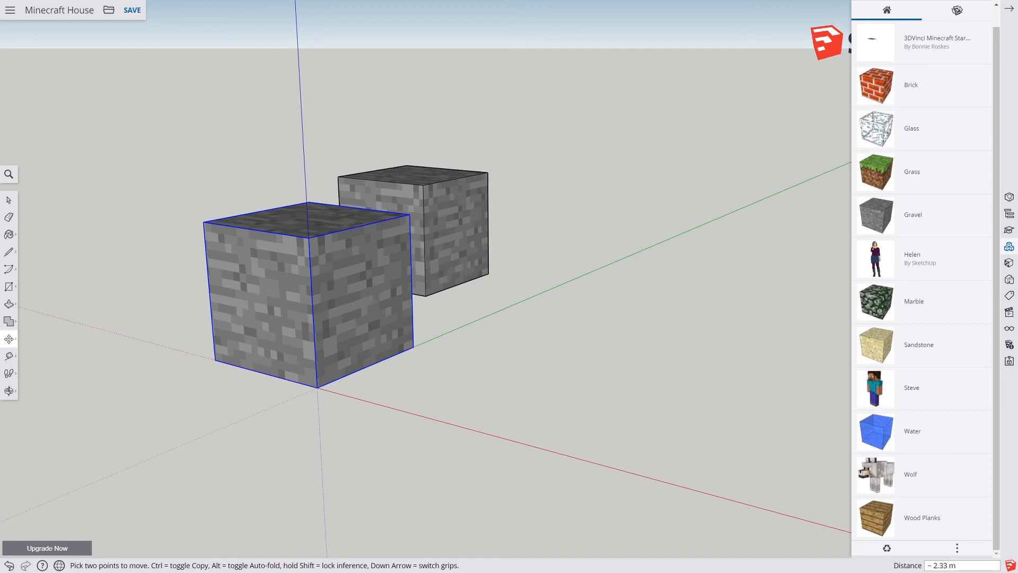
Delete the original gravel block behind the one at the origin
key(space)
click(445, 270)
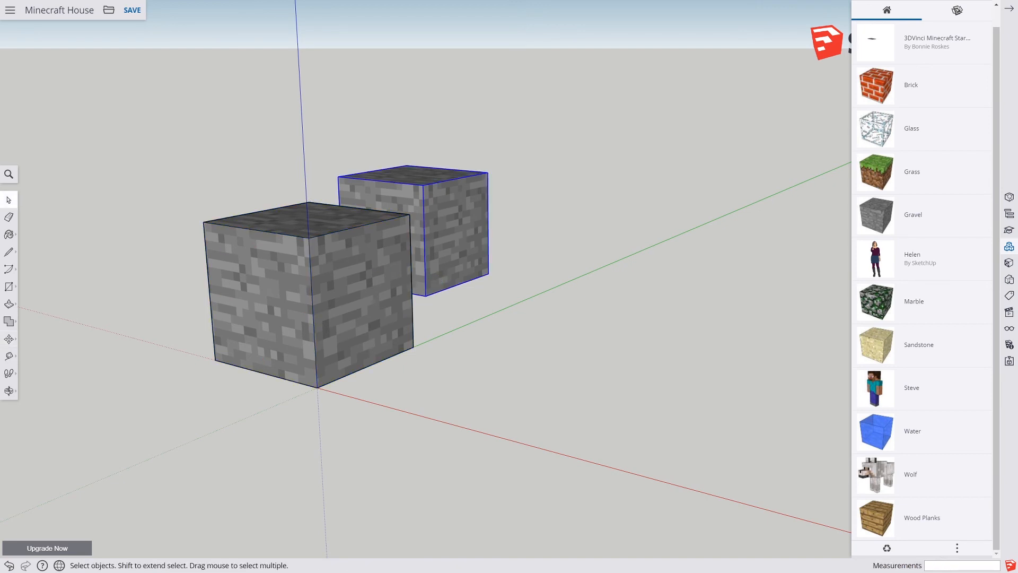
key(Delete)
Copy the gravel block at the origin 1.00 m along the green axis so the copy adjoins it
key(ctrl+a)
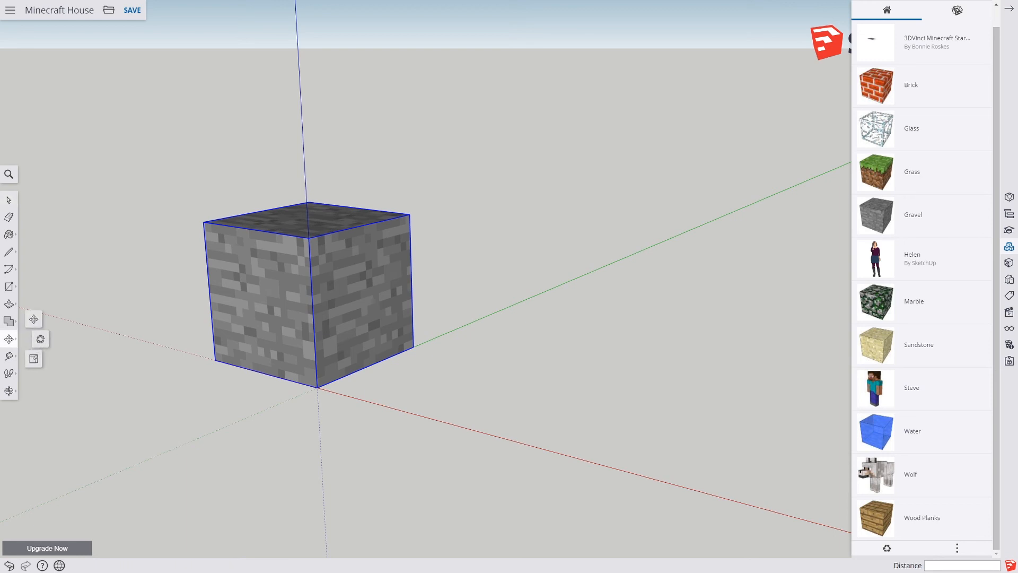
click(9, 339)
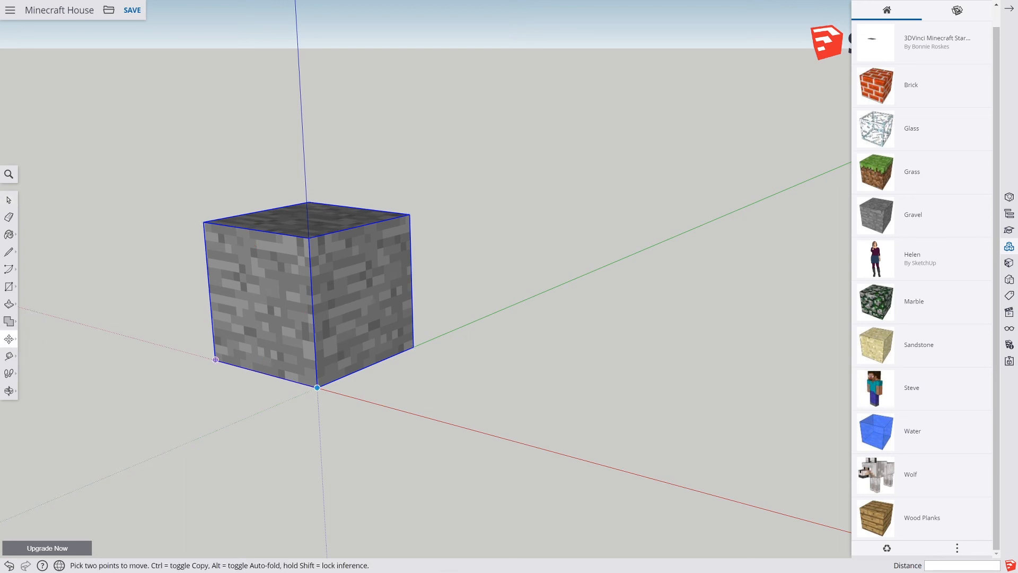
click(317, 387)
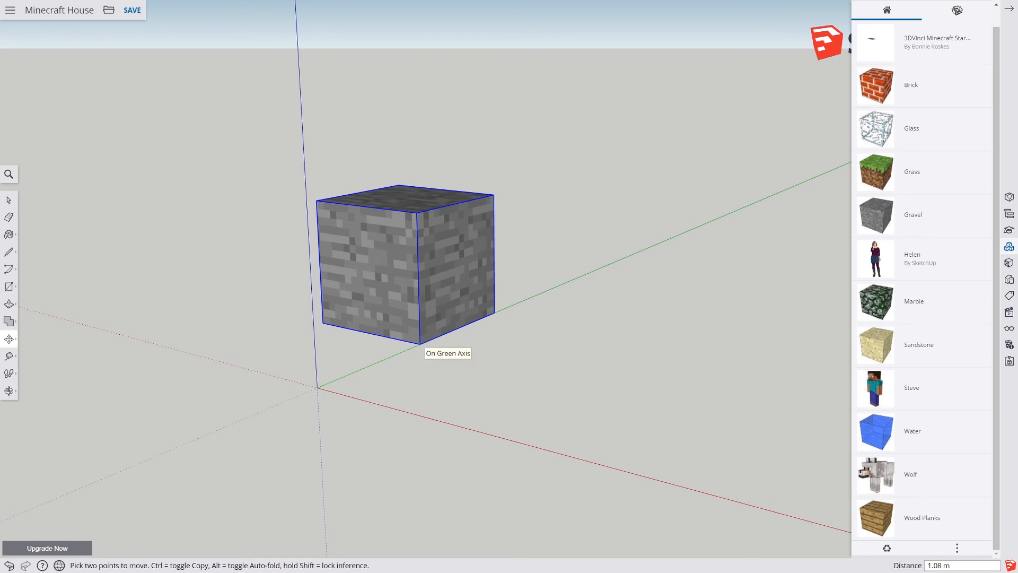
key(ctrl)
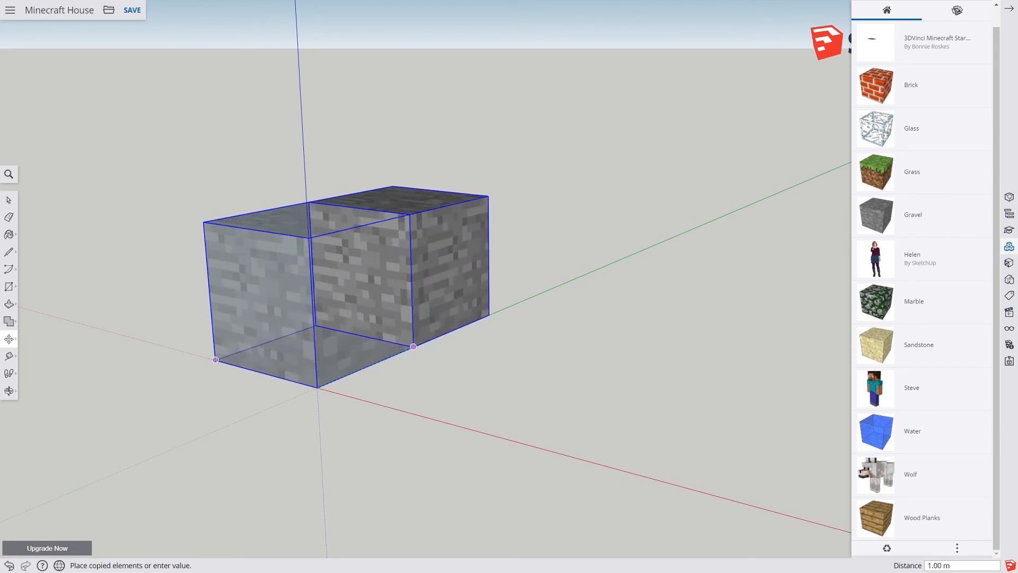
click(413, 346)
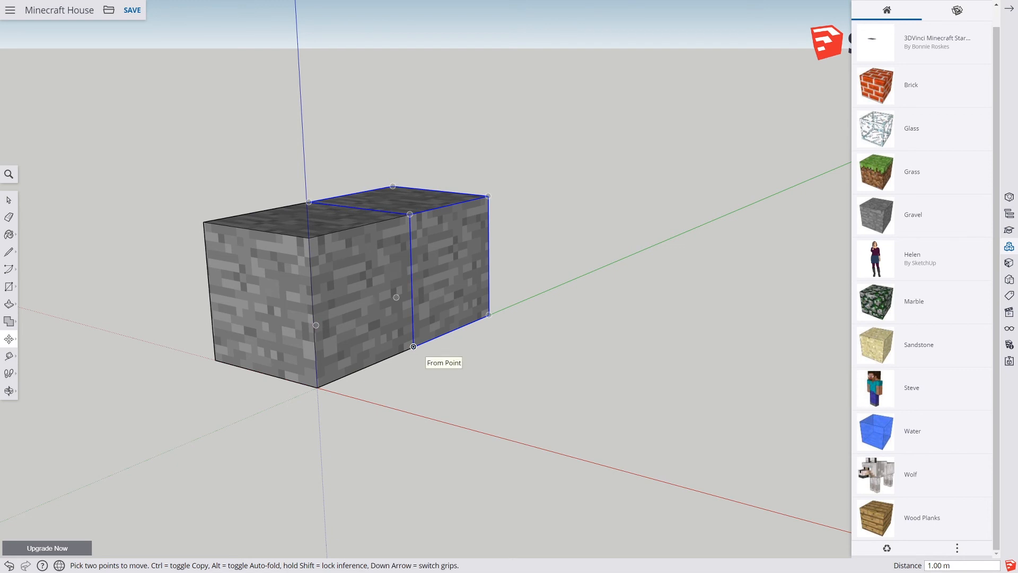
Repeat the gravel block copy 25 times (25x) to form a row along the green axis
text(25x)
key(Return)
scroll(413, 346, down, 5)
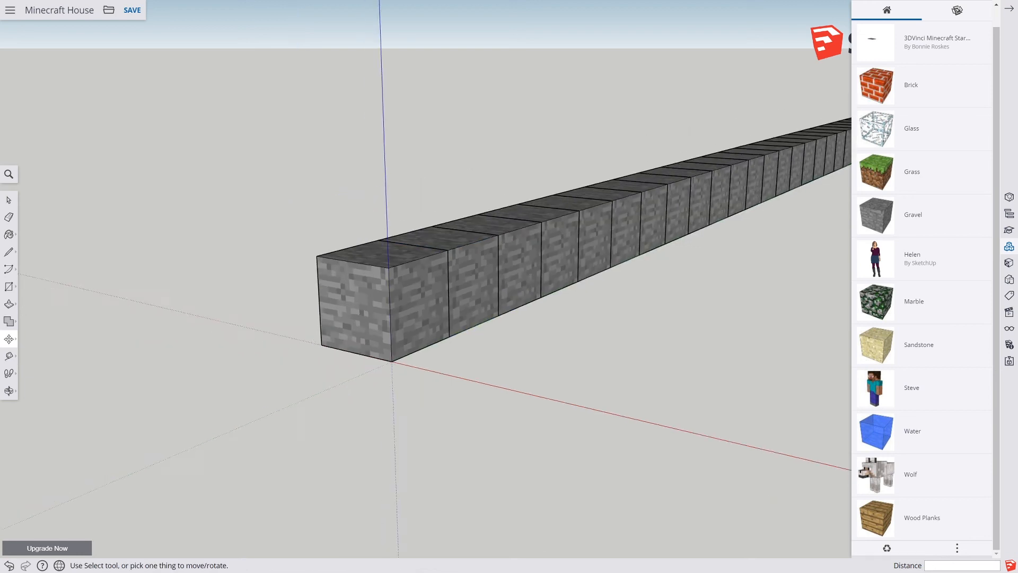
middle_drag(413, 347, 397, 387)
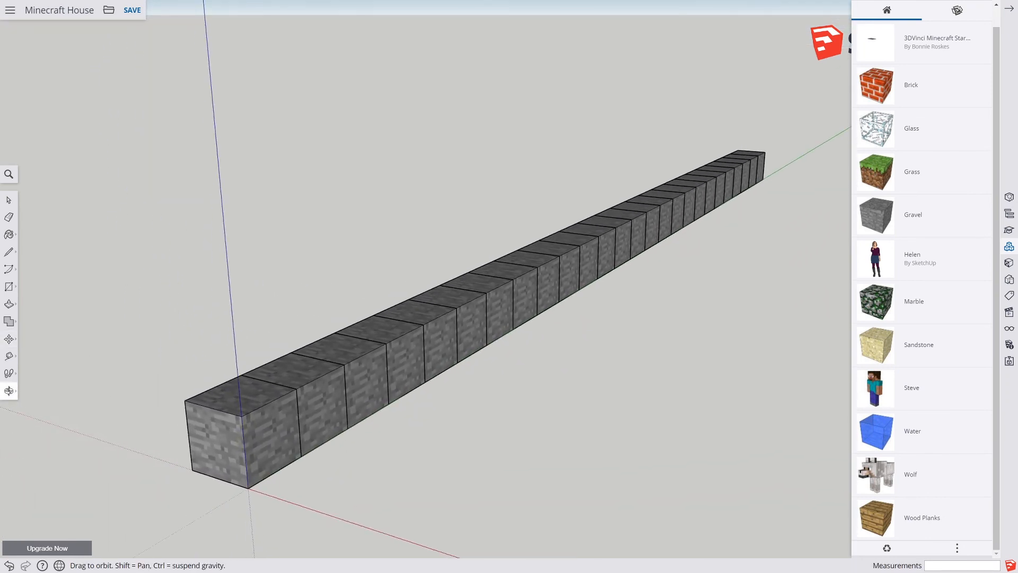
Copy the whole row of gravel blocks 1.00 m along the negative red axis so the copy adjoins the original row
key(space)
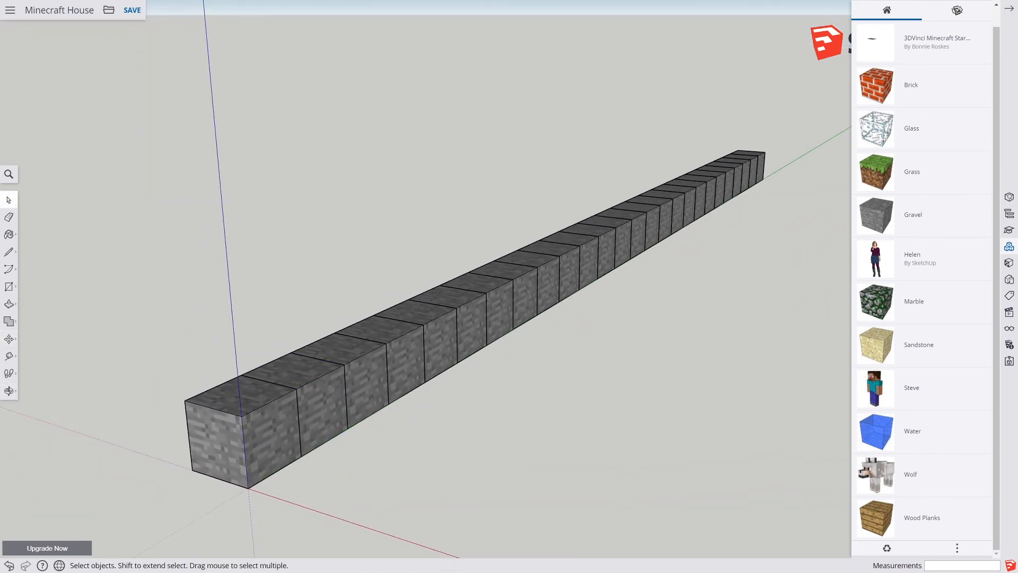
scroll(448, 251, down, 3)
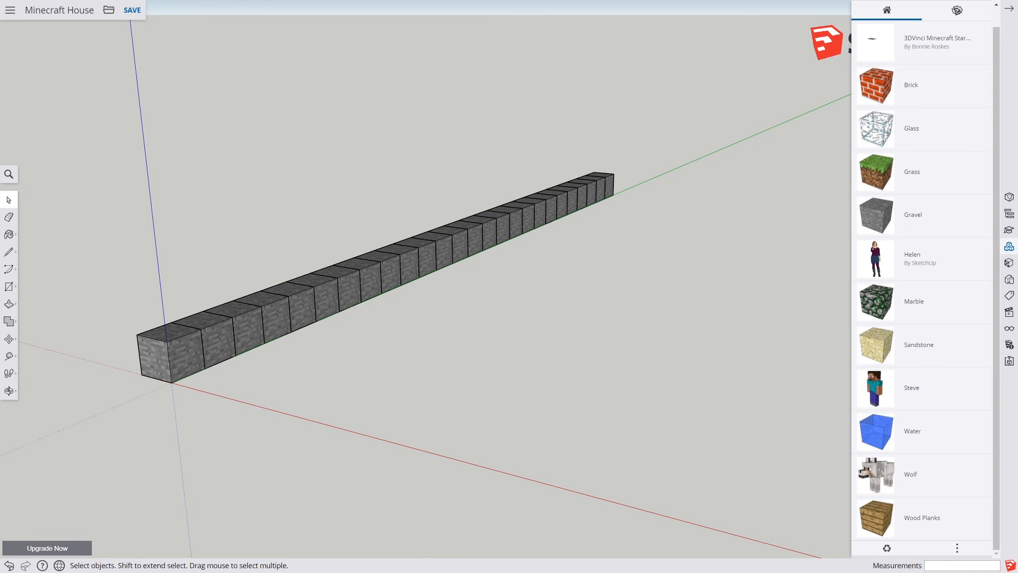
drag(68, 85, 700, 412)
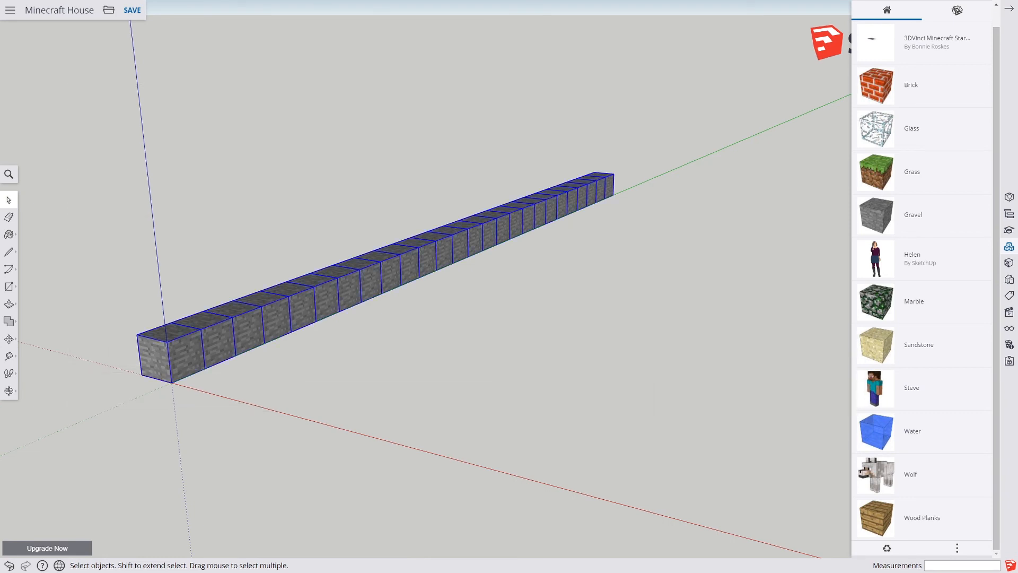
middle_drag(477, 339, 636, 379)
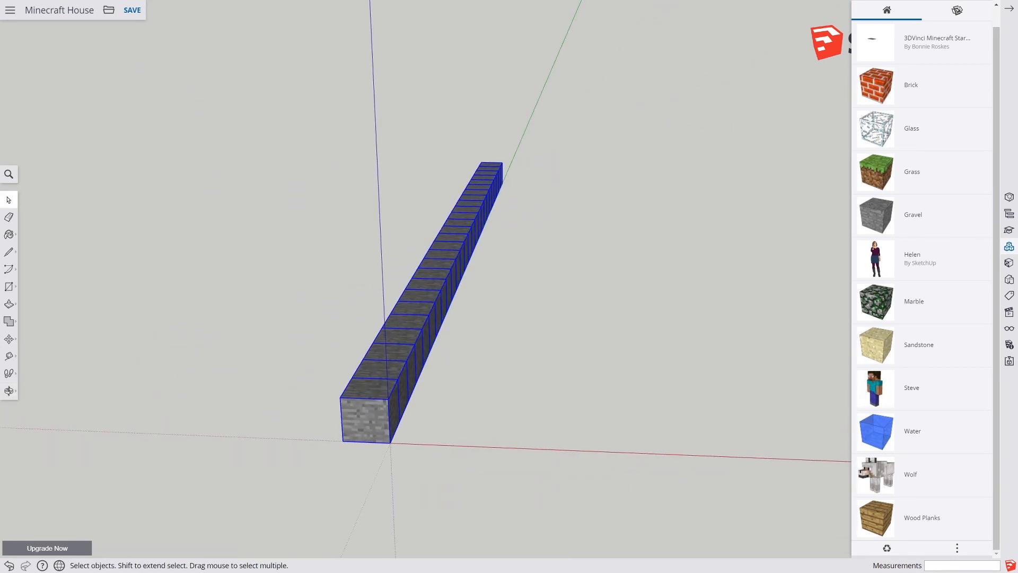
click(9, 339)
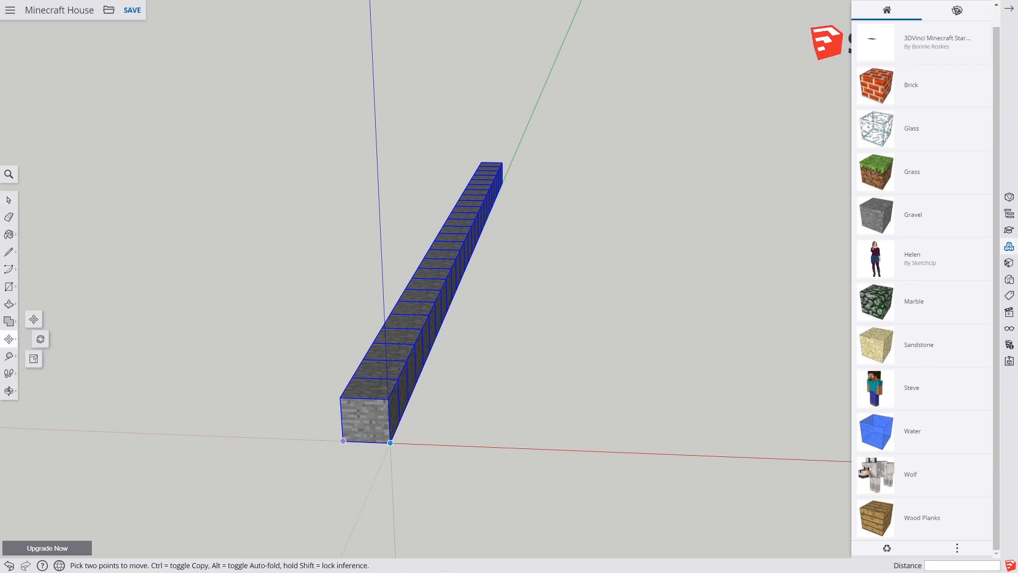
click(390, 443)
key(ctrl)
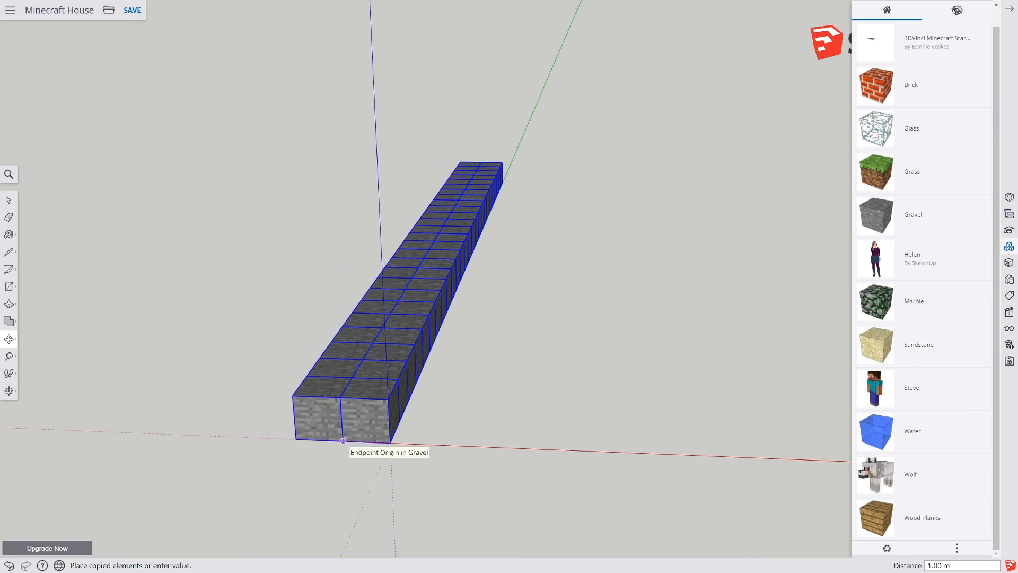
click(343, 441)
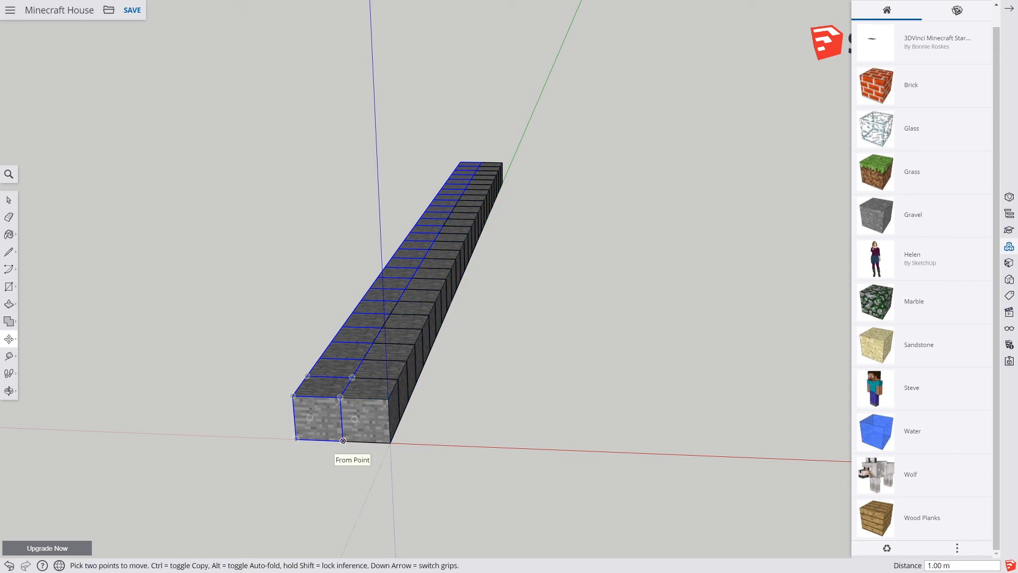
Repeat the copied gravel row 25 times (25x) to form the house's floor
text(25x)
key(Return)
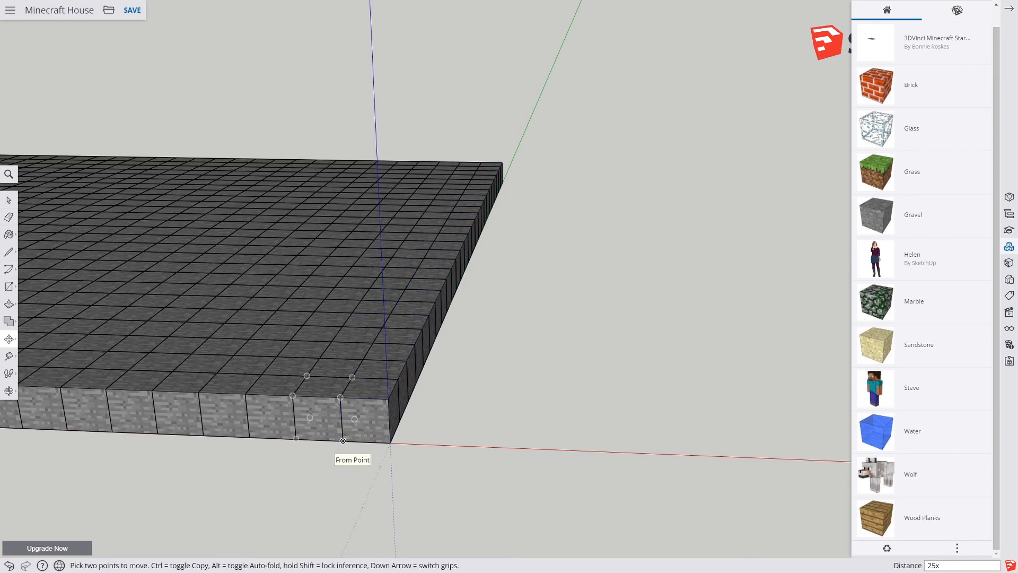
middle_drag(344, 440, 175, 446)
shift+middle_drag(271, 301, 453, 401)
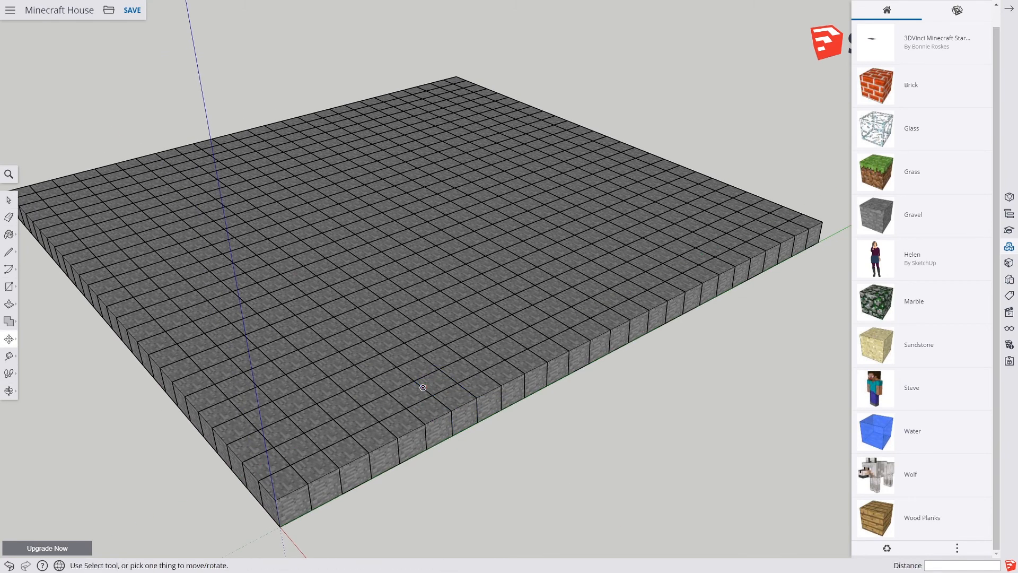
Place a Brick block on the gravel floor, inset from the front corner farthest from the origin and snapped to a gravel block's corner
click(923, 85)
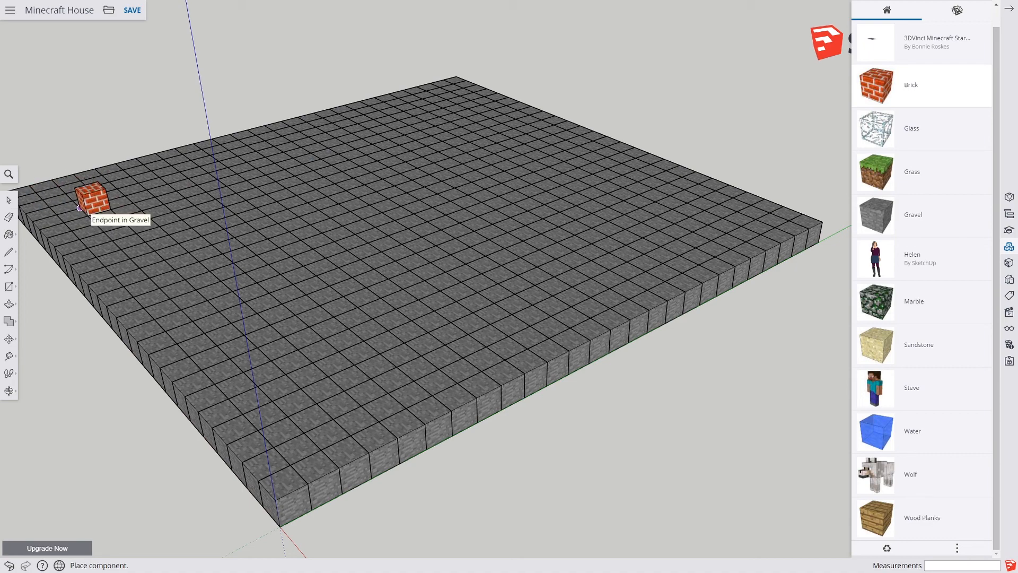
click(89, 215)
scroll(61, 205, up, 4)
middle_drag(62, 204, 330, 335)
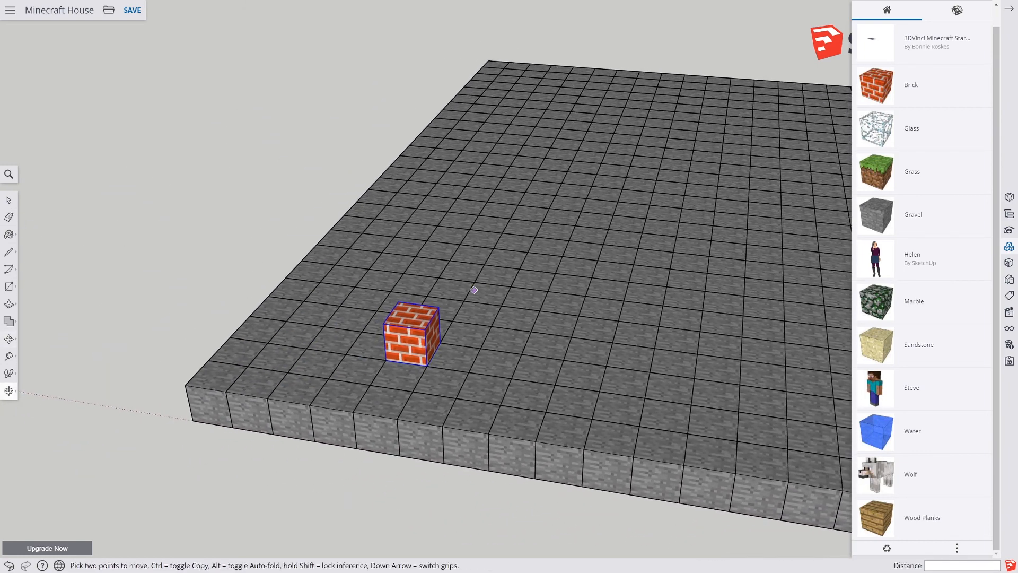
Examine the brick block from several sides to check how its base lines up with the gravel grid
click(386, 359)
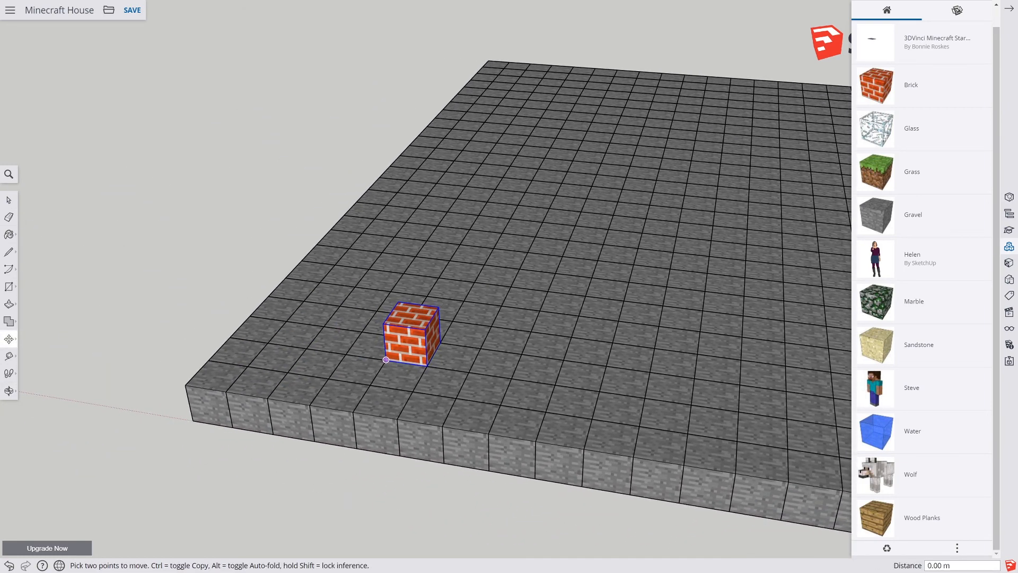
scroll(345, 353, up, 10)
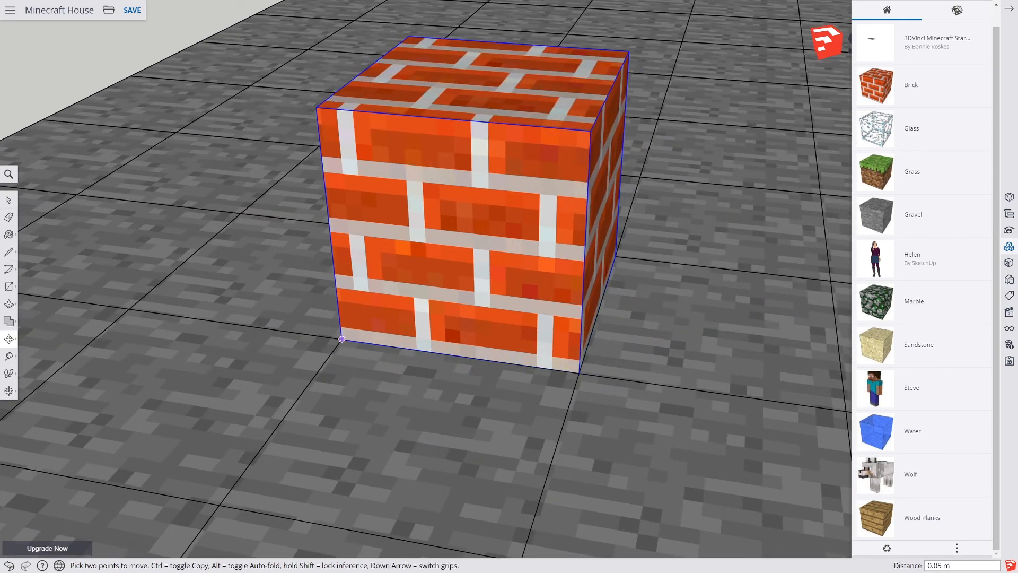
scroll(342, 338, down, 6)
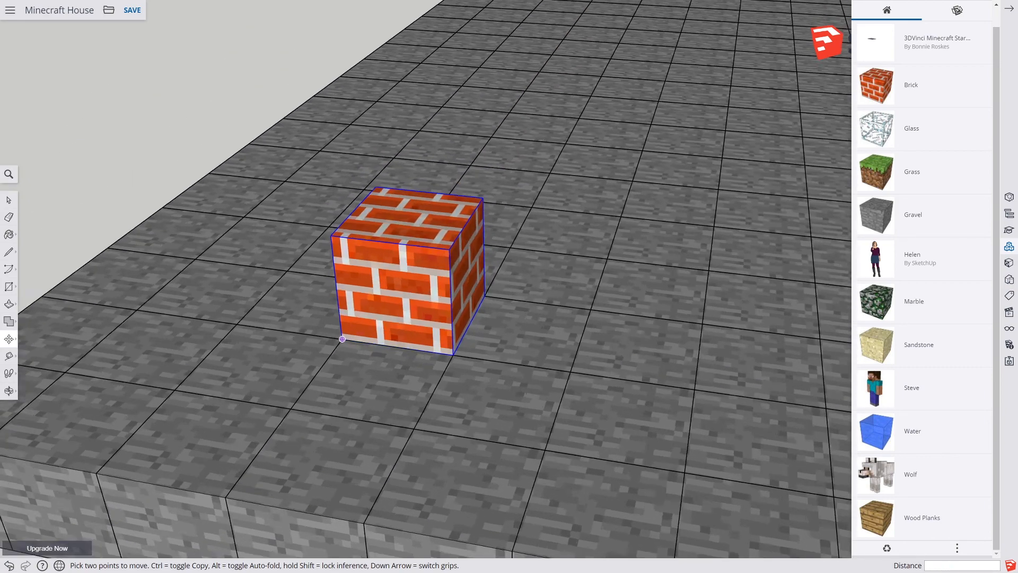
scroll(342, 339, up, 4)
scroll(342, 338, up, 2)
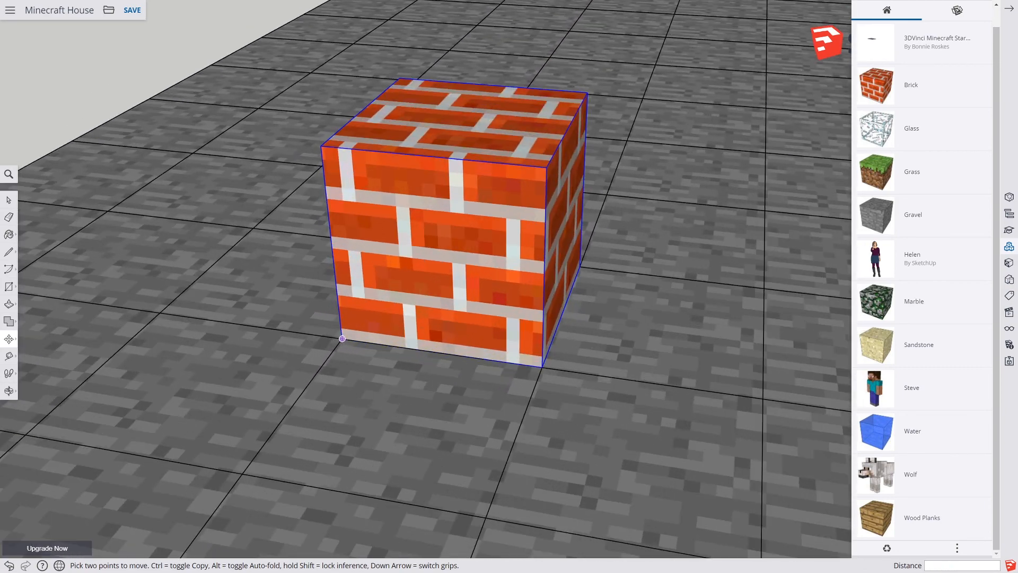
middle_drag(466, 368, 43, 407)
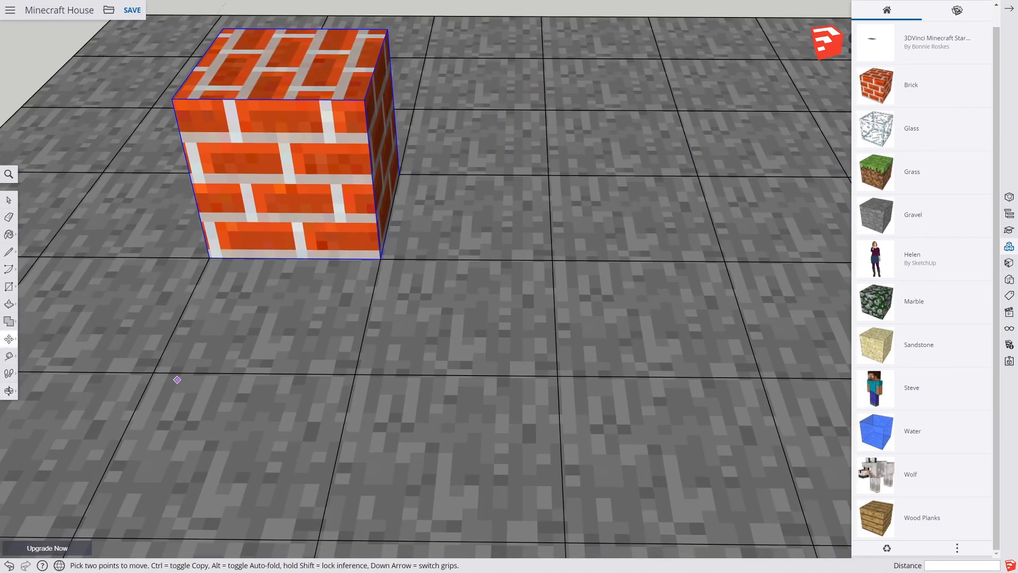
middle_drag(176, 379, 498, 446)
scroll(639, 447, down, 10)
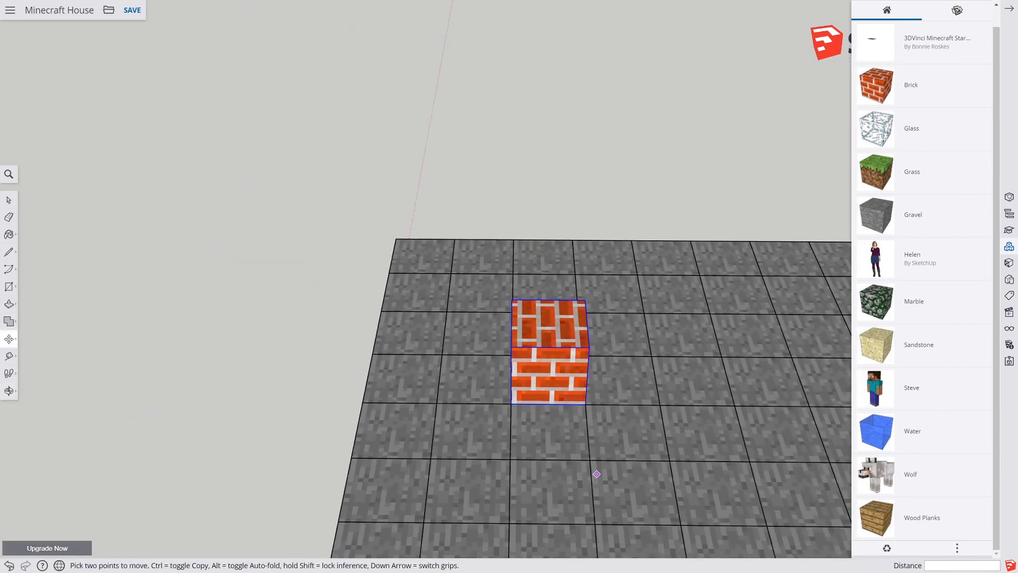
shift+middle_drag(684, 443, 414, 382)
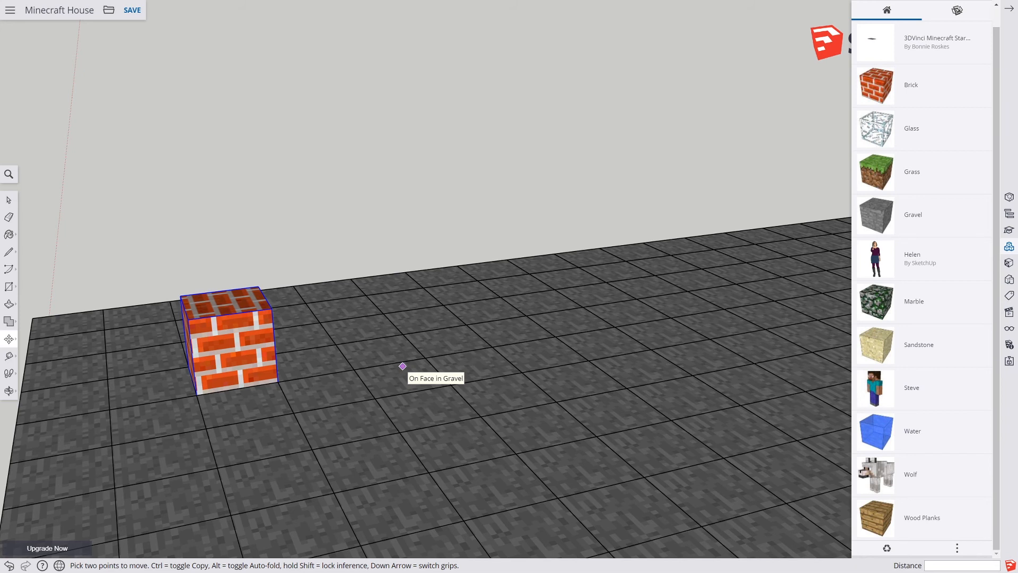
middle_drag(348, 259, 418, 306)
right_click(418, 306)
click(413, 250)
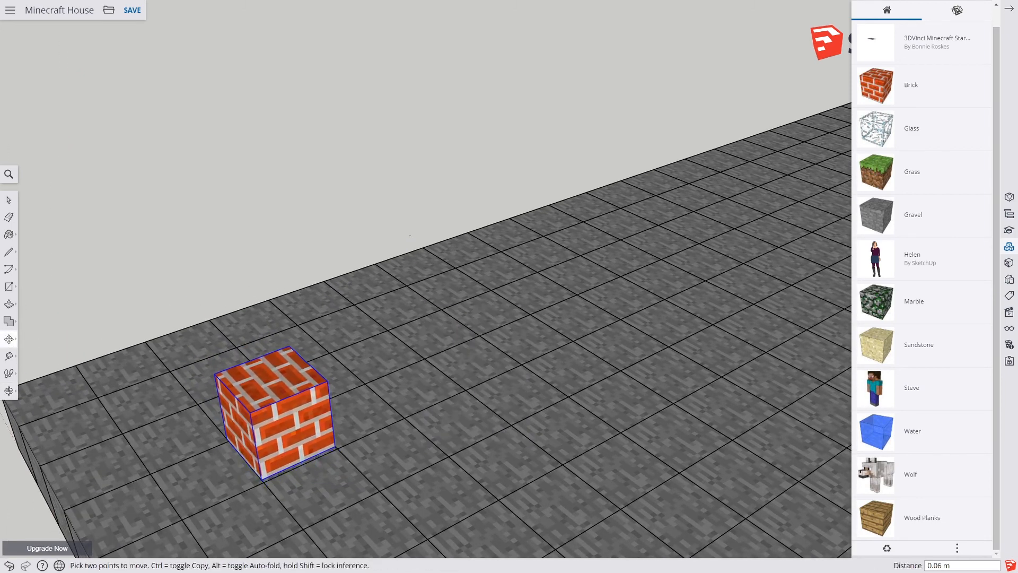
key(Escape)
scroll(403, 395, down, 4)
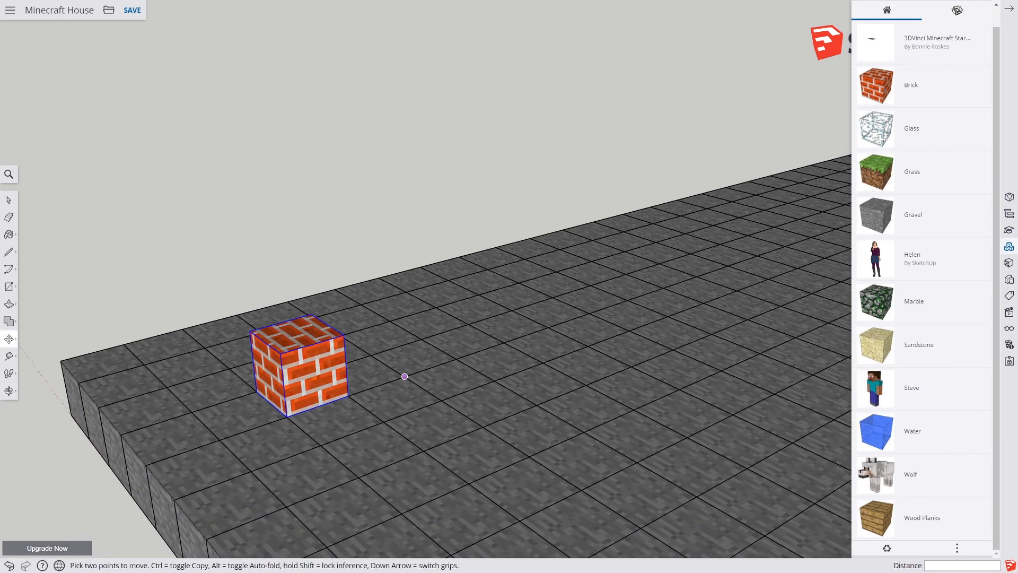
Copy the brick block by its base corner 1.00 m along the green axis so the copy adjoins it
shift+middle_drag(415, 404, 270, 408)
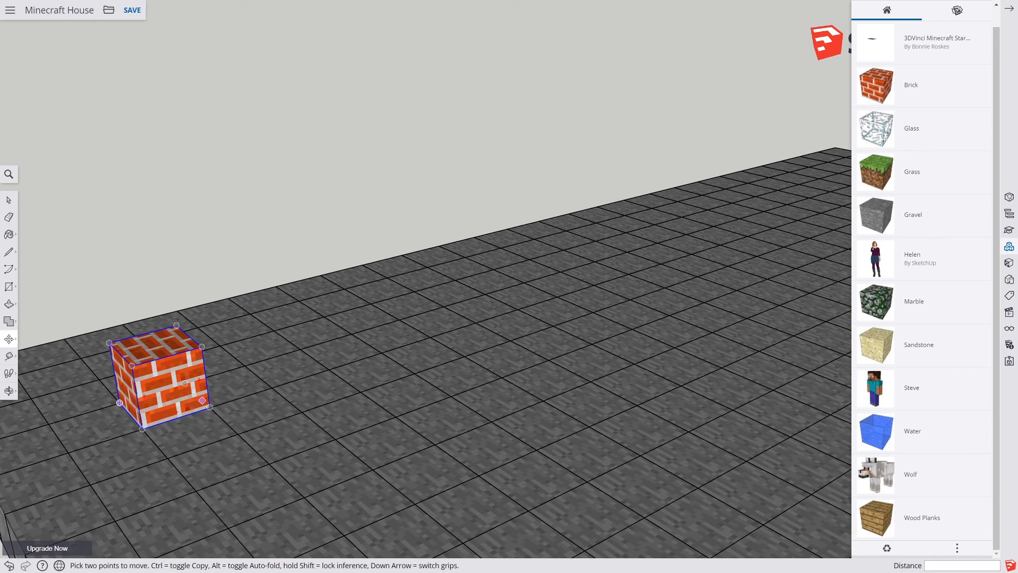
click(142, 429)
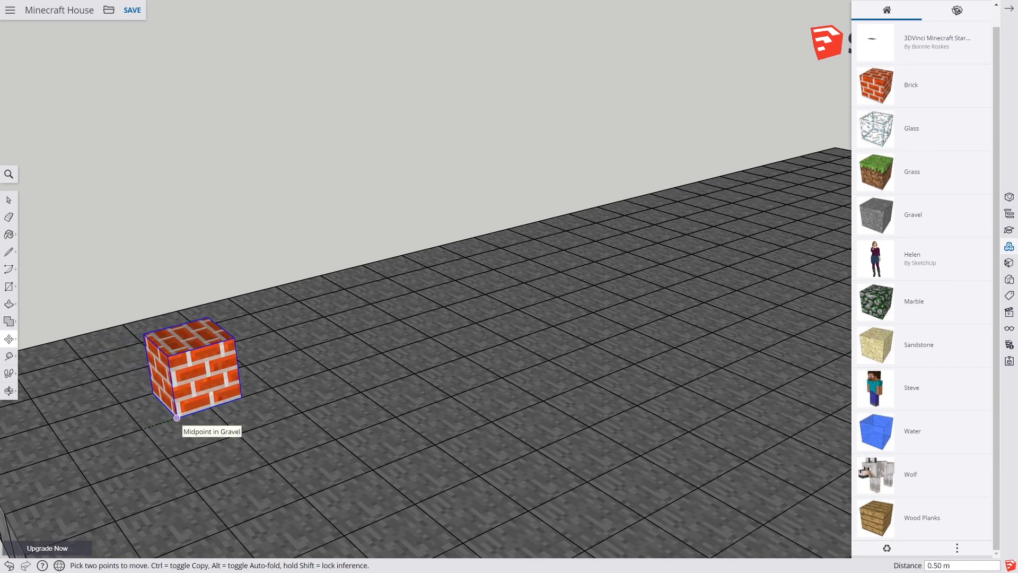
key(ctrl)
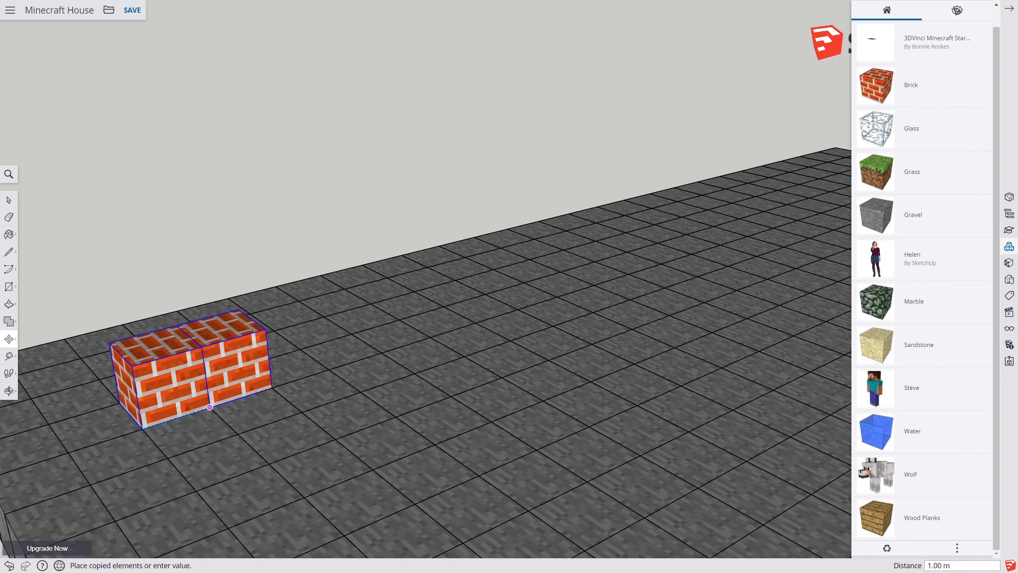
click(210, 407)
Repeat the brick block copy 13 times (13x) to form a wall row along the green axis
text(13x)
key(Return)
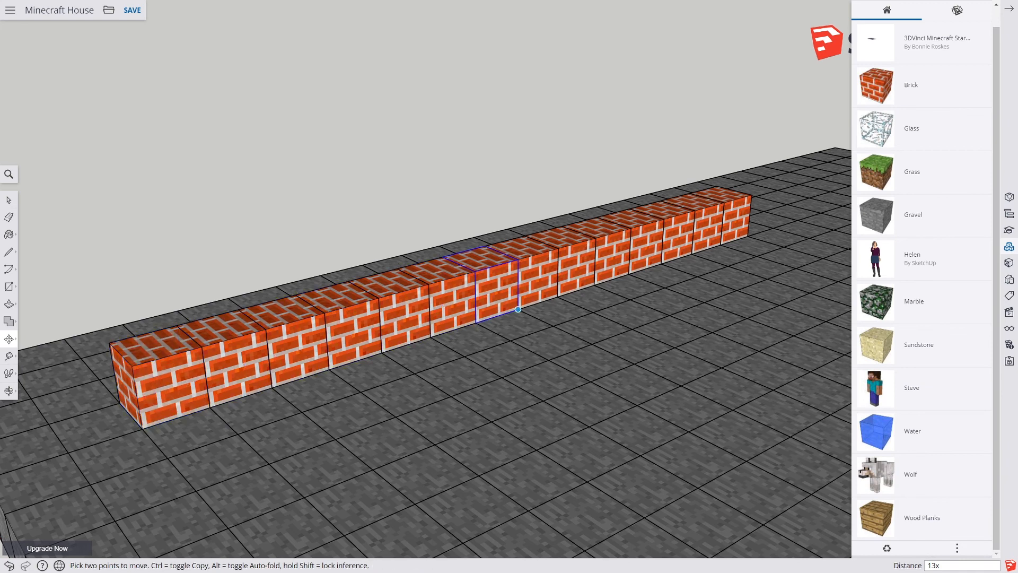
middle_drag(340, 465, 427, 477)
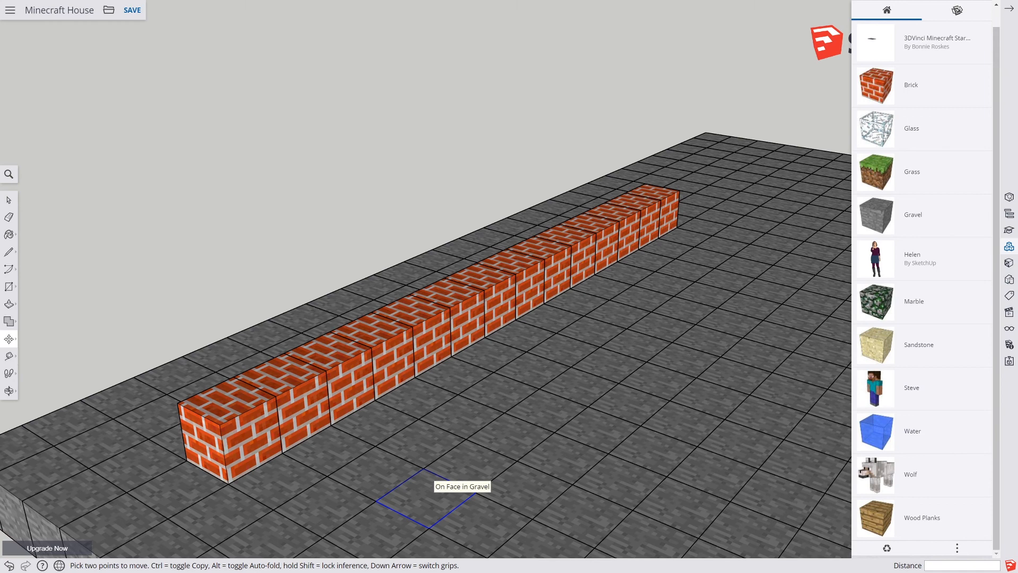
Bring up the standard views, view the model from the left, and switch to the back view
scroll(427, 480, down, 5)
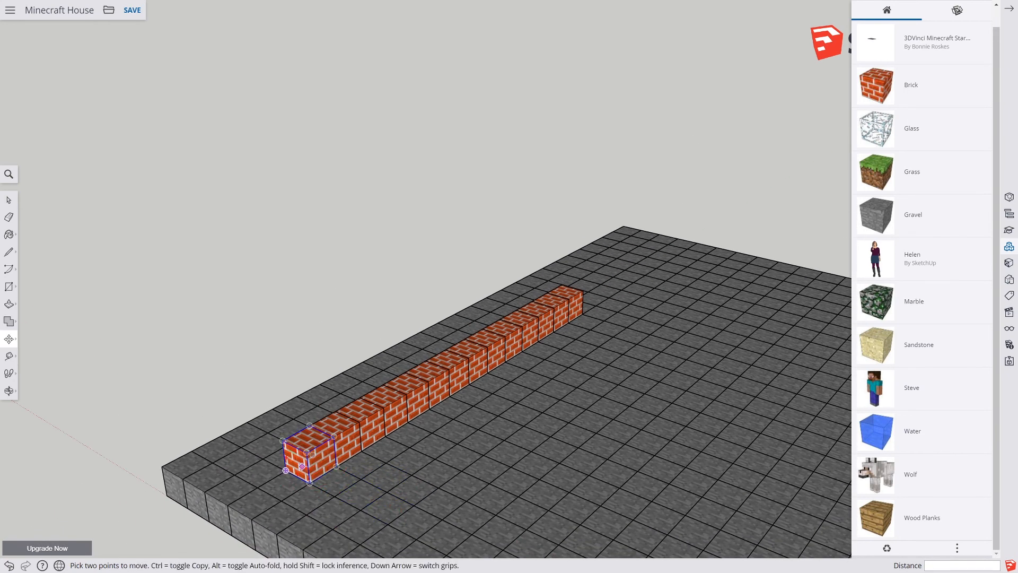
middle_drag(323, 480, 480, 424)
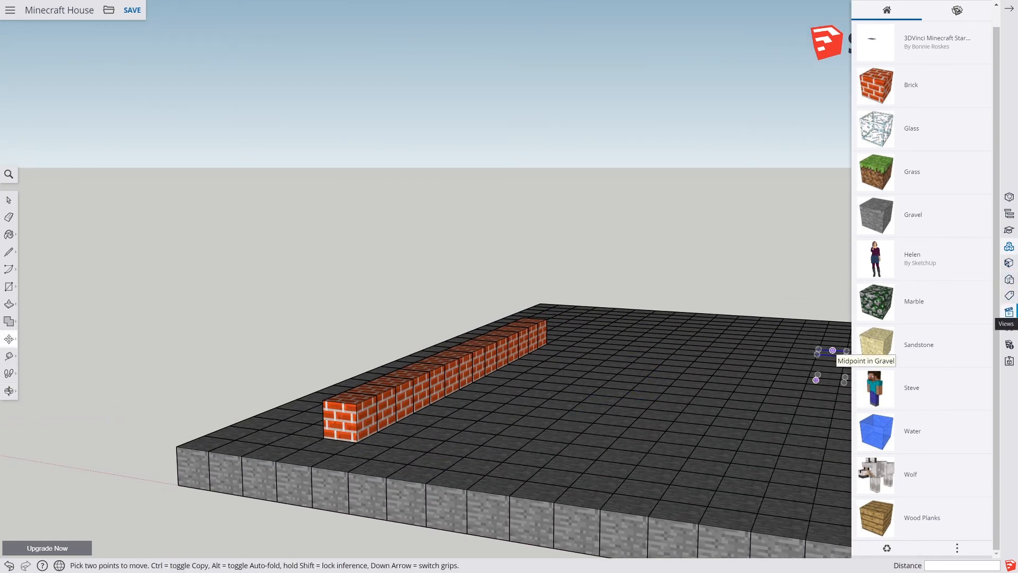
click(1009, 312)
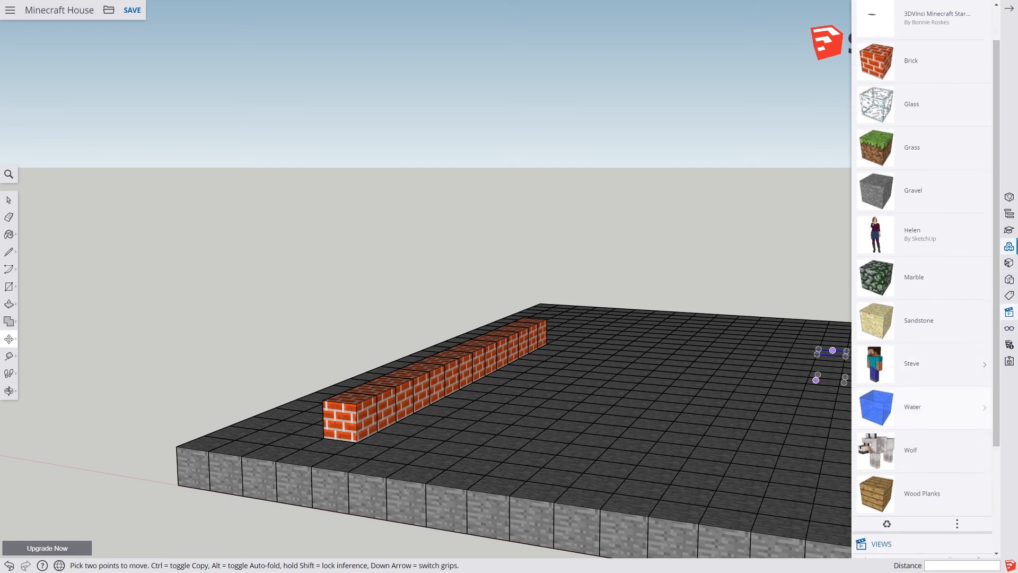
scroll(945, 407, down, 3)
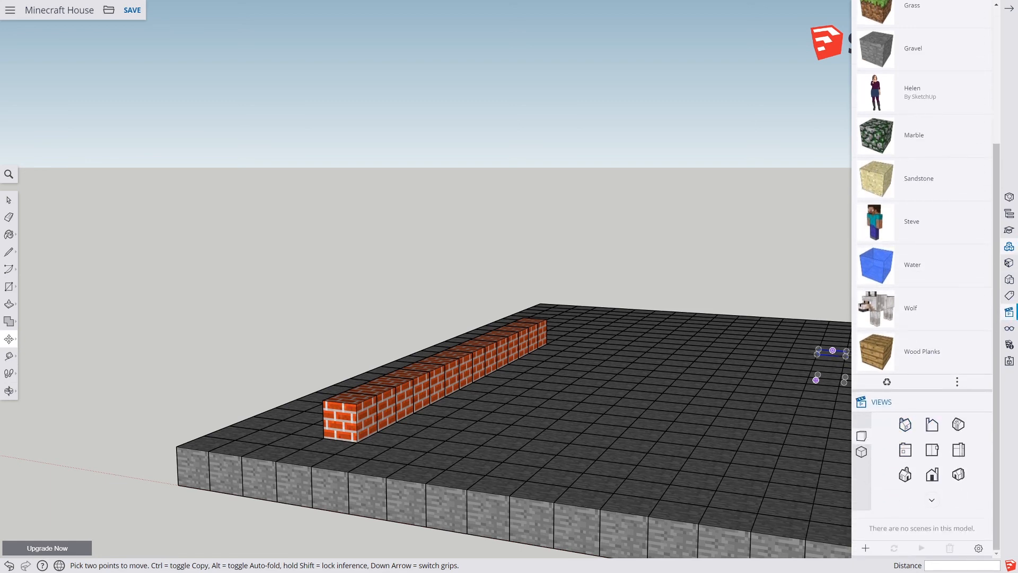
click(905, 449)
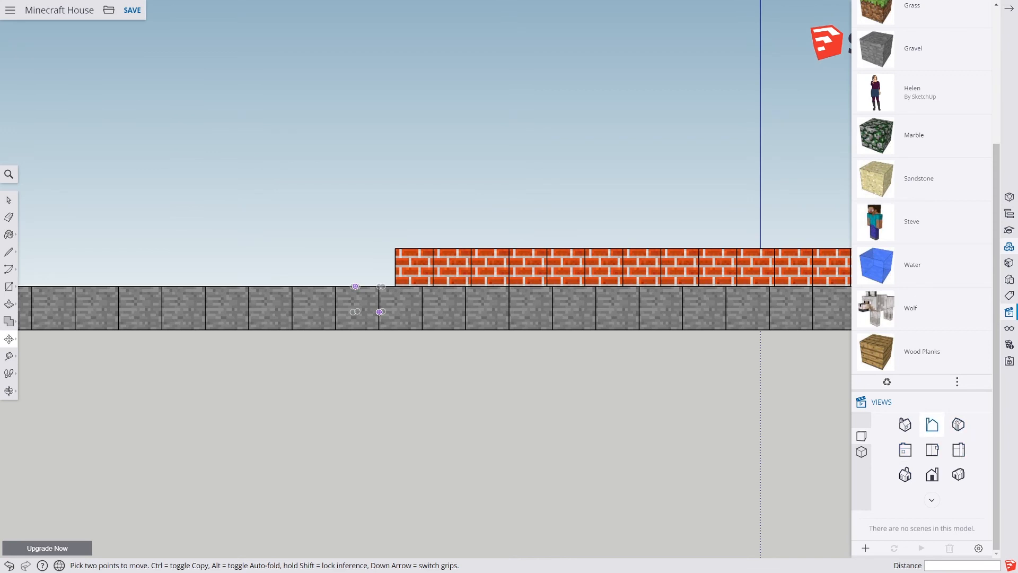
click(931, 424)
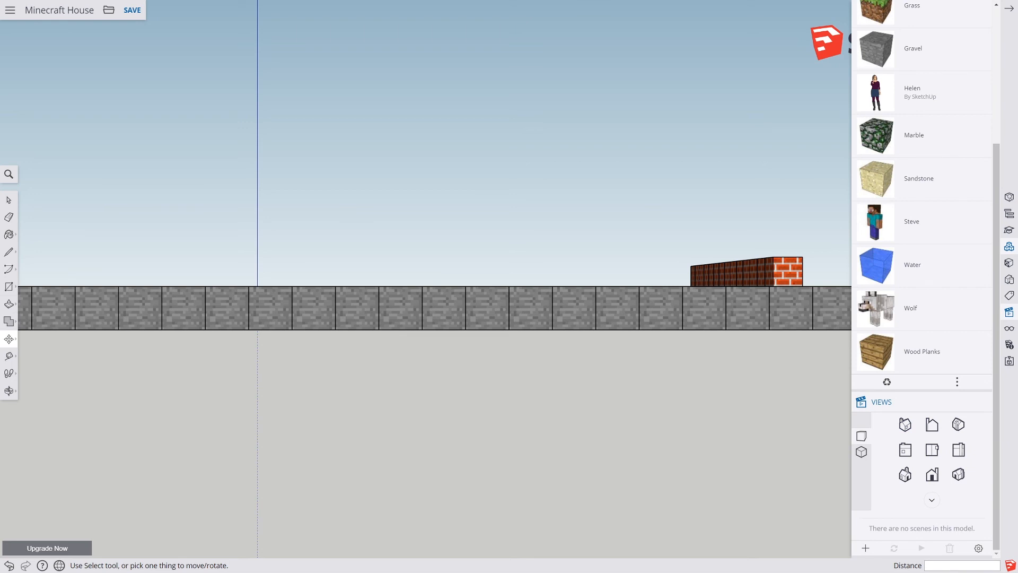
Compare parallel and perspective projection in the back view, leaving the camera in parallel projection
click(861, 451)
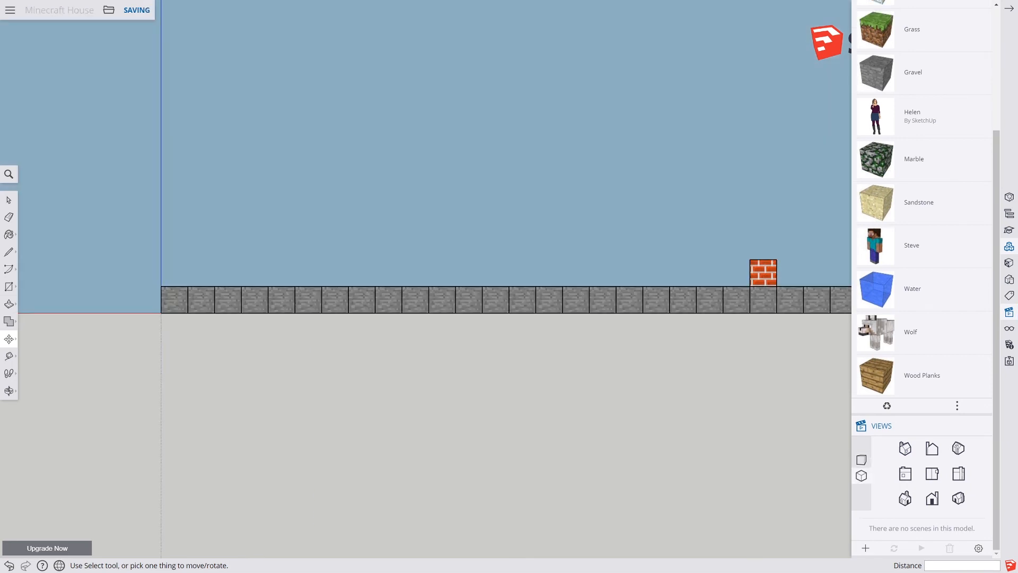
shift+middle_drag(573, 286, 481, 313)
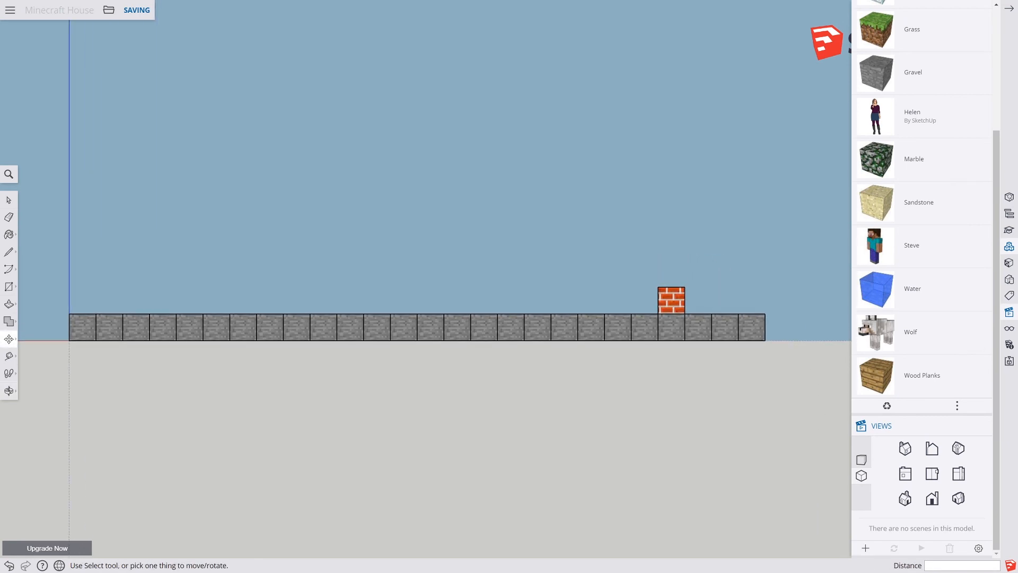
click(862, 459)
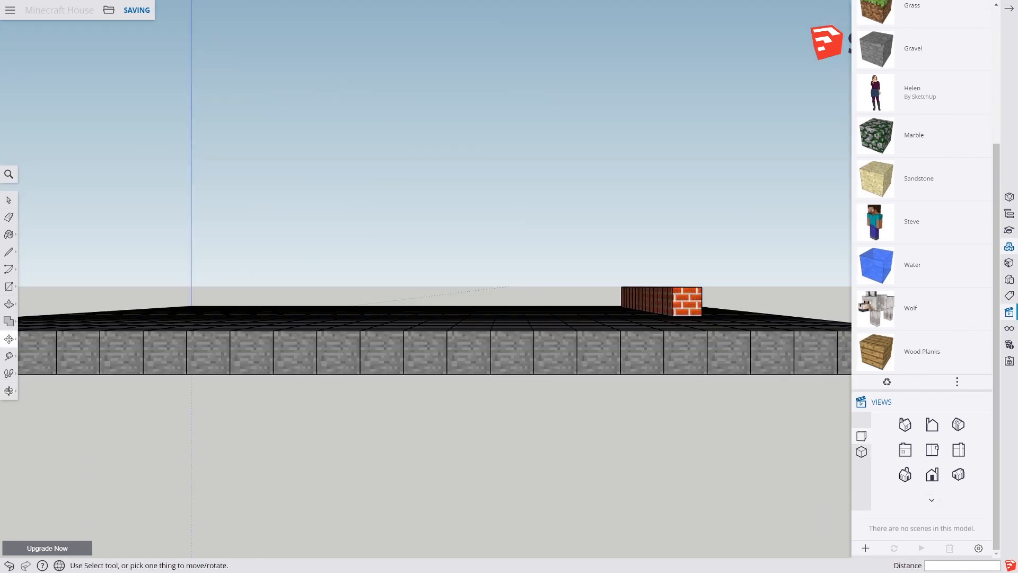
click(861, 453)
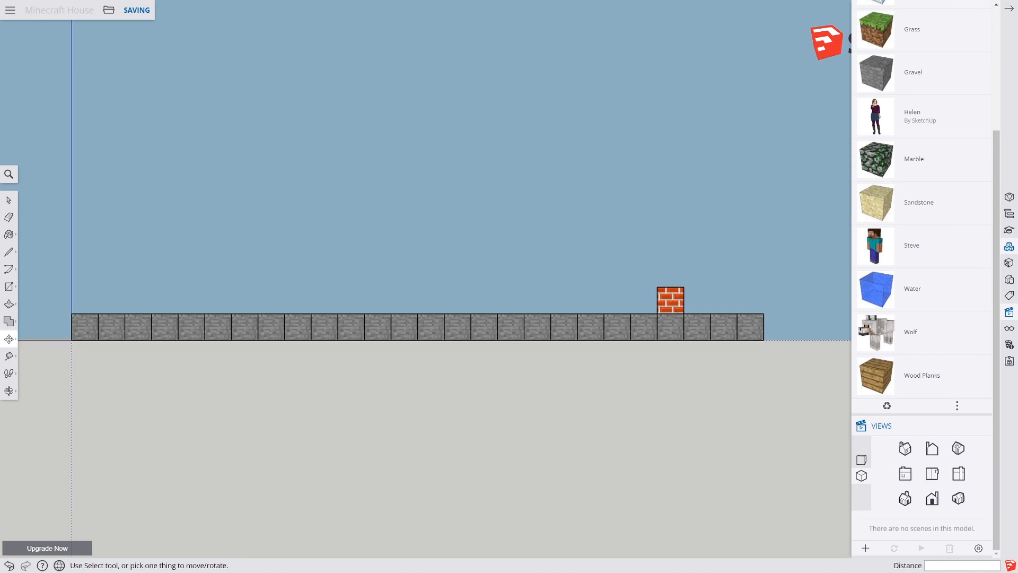
Select the complete brick row in the back view, leaving the gravel floor unselected, and check the selection in 3D
key(space)
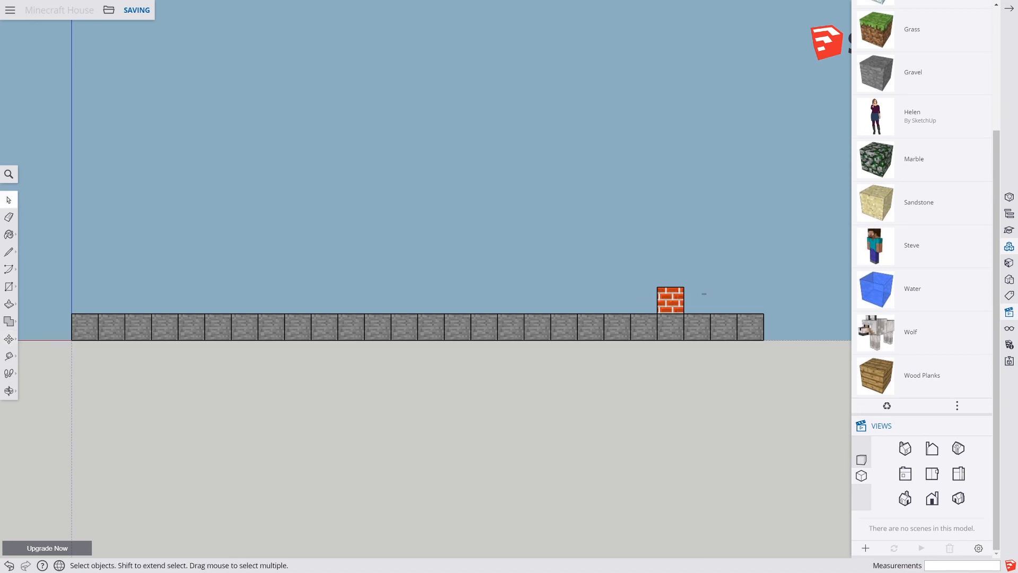
drag(705, 293, 668, 301)
key(space)
drag(630, 254, 694, 323)
mouse_move(641, 267)
mouse_down()
mouse_move(665, 300)
mouse_move(694, 315)
mouse_up()
middle_drag(693, 315, 730, 349)
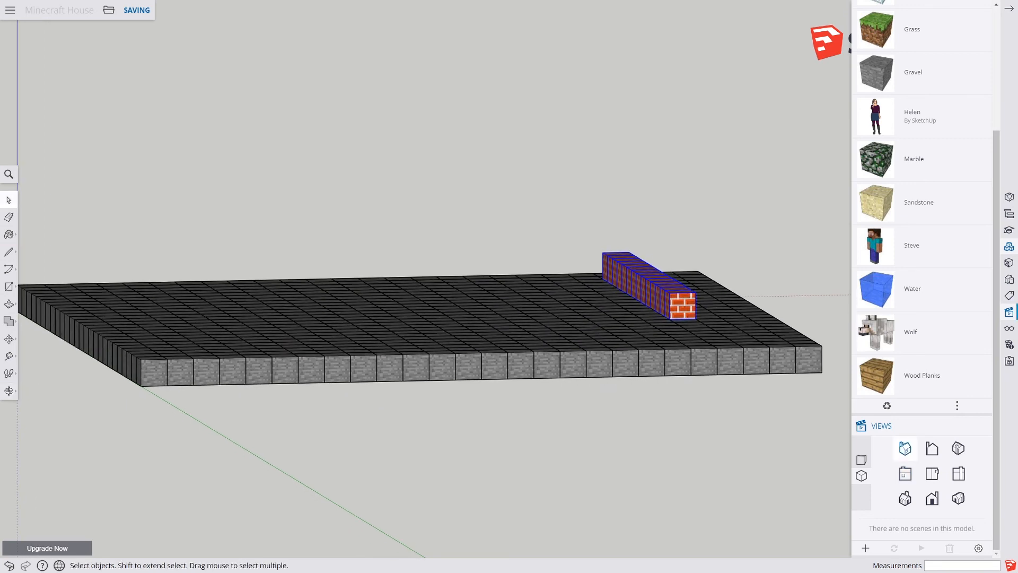
Copy the selected brick row 14.00 m along the red axis towards the origin, snapping to a gravel block endpoint
click(932, 448)
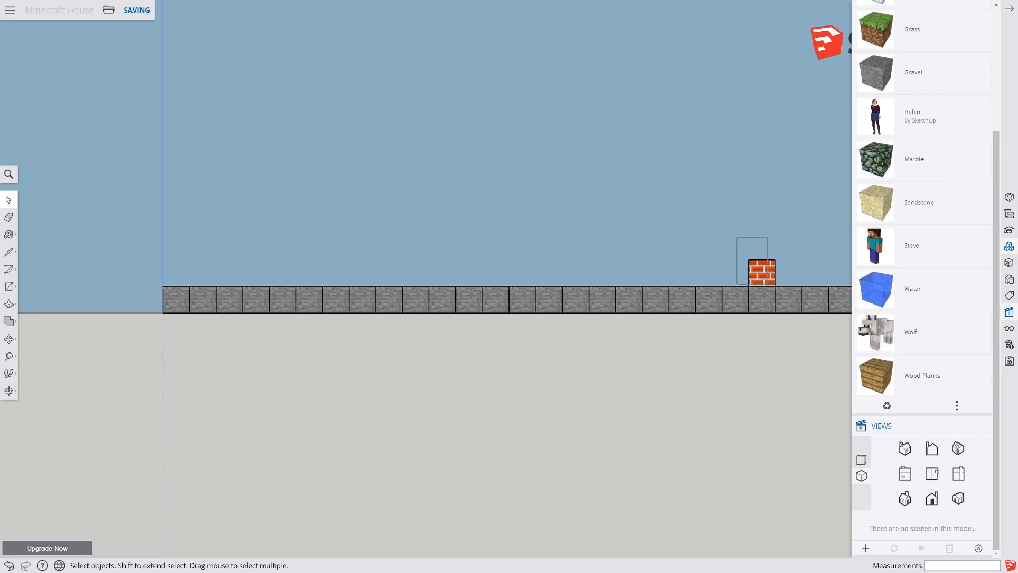
click(762, 272)
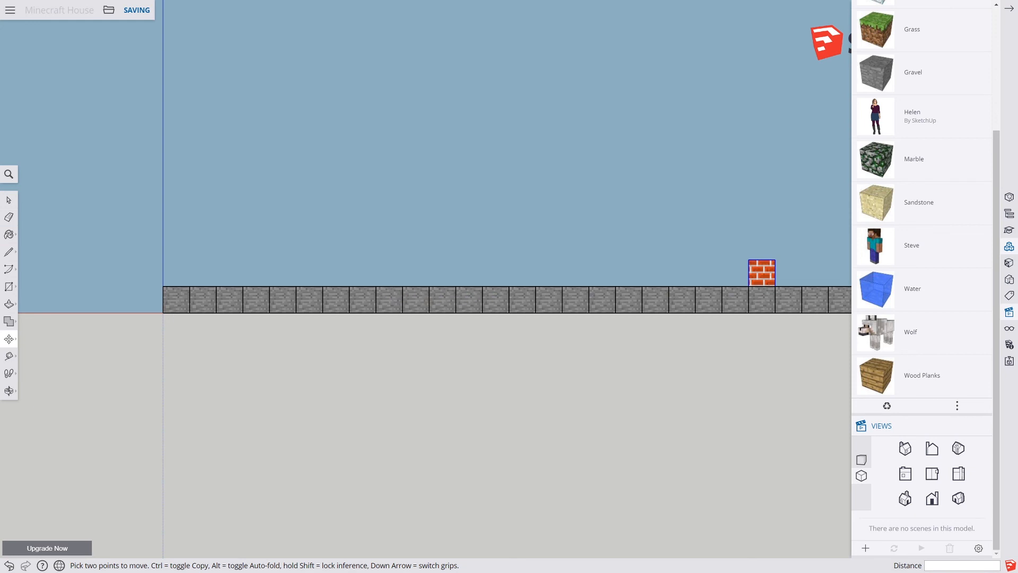
click(758, 286)
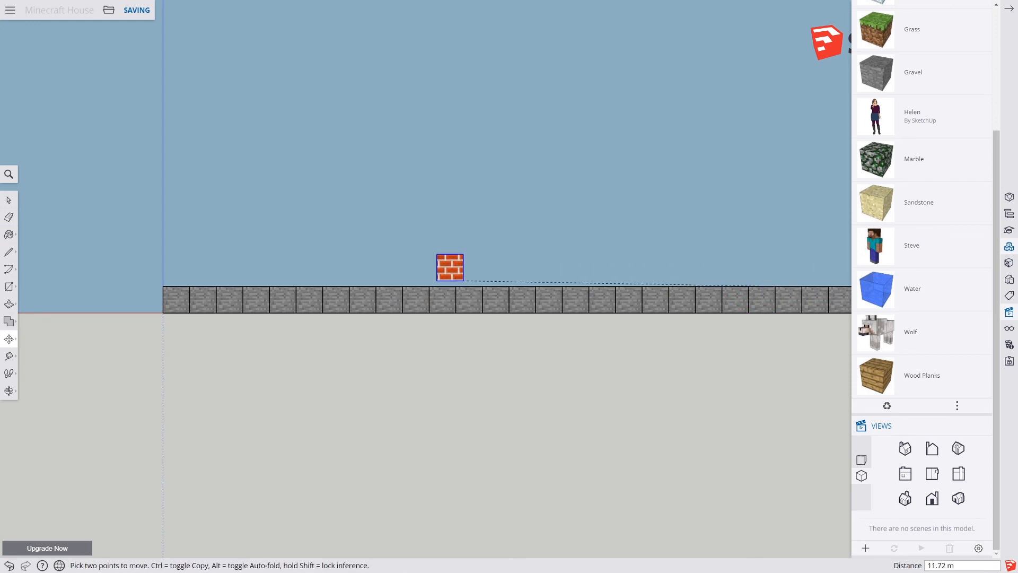
key(ctrl)
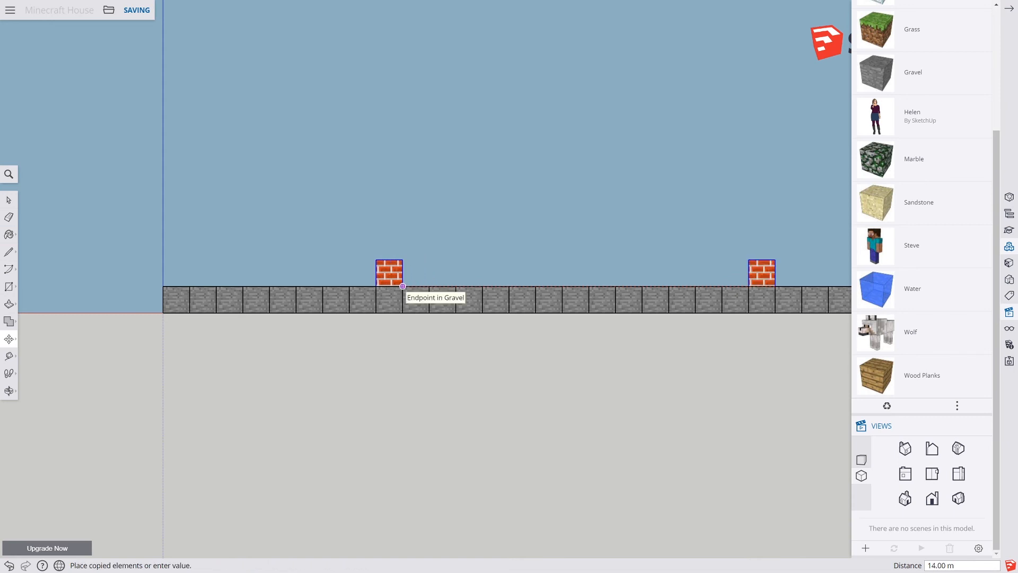
click(402, 286)
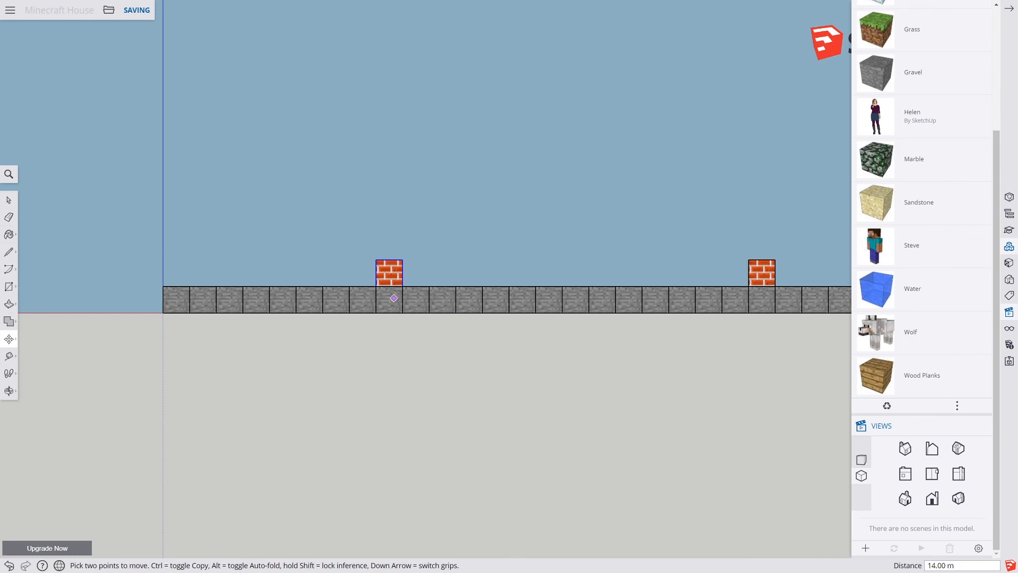
middle_drag(442, 286, 265, 318)
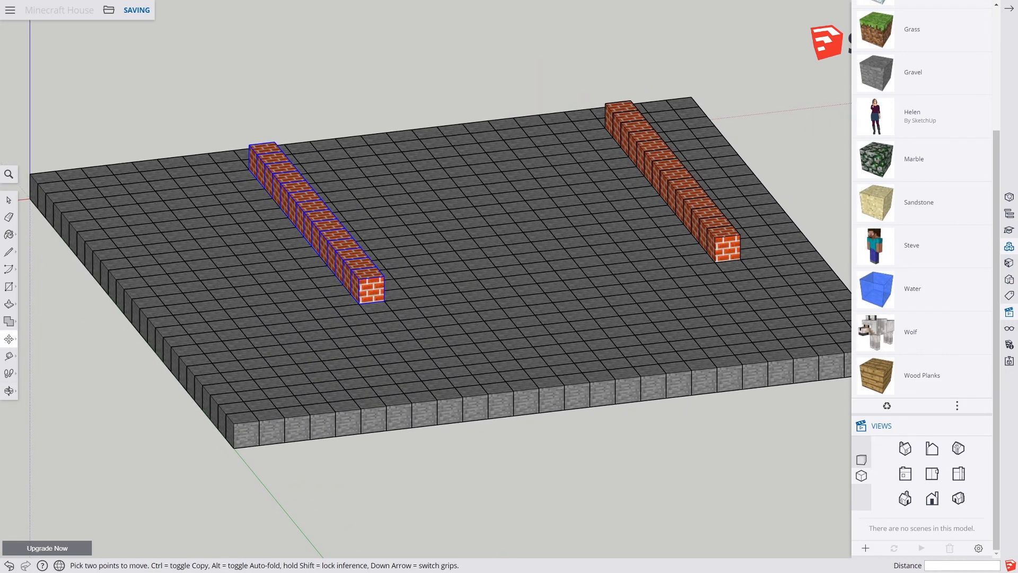
Try deleting the front end block of the copied brick row, and undo the deletion
click(9, 199)
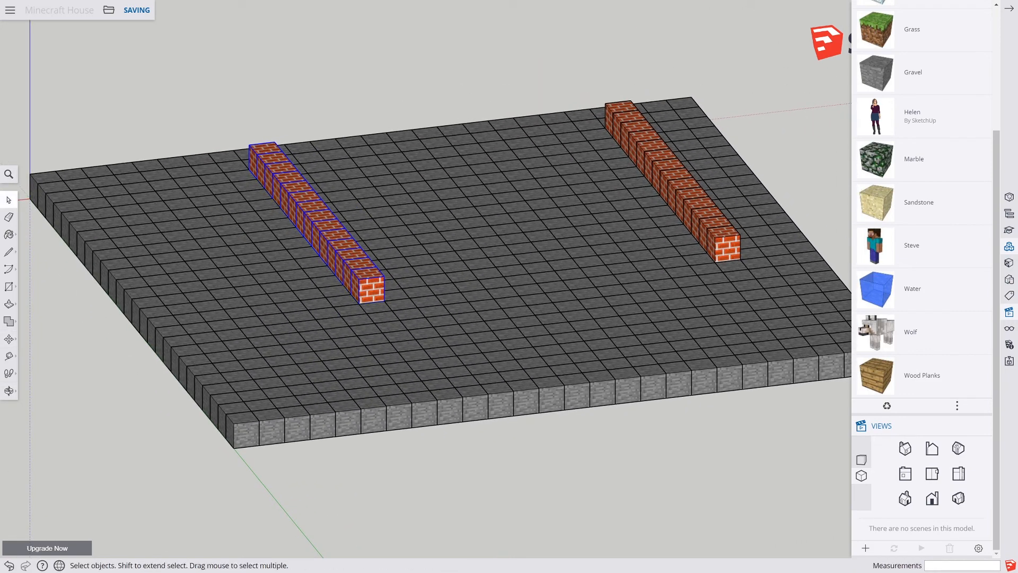
click(372, 290)
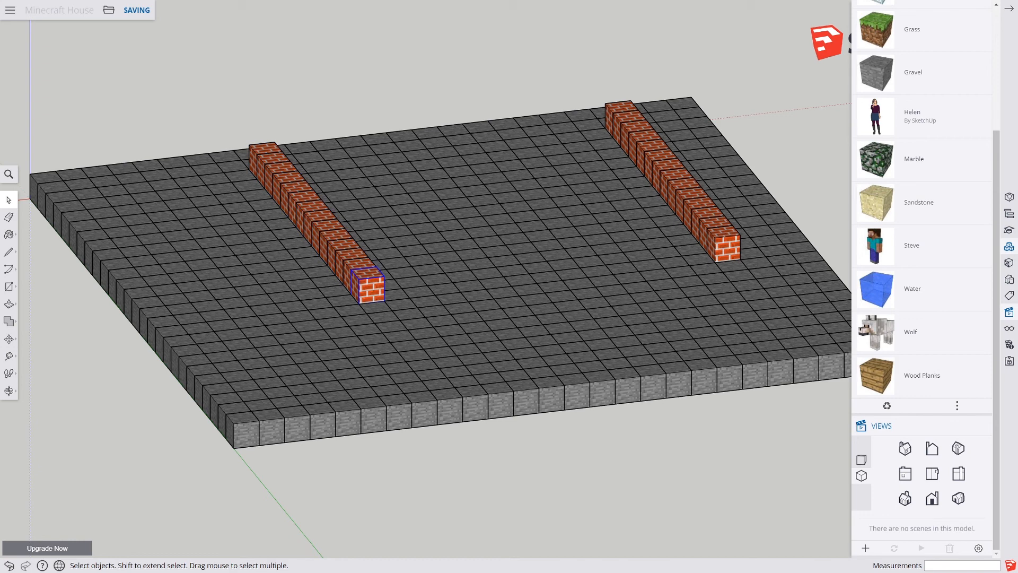
key(Delete)
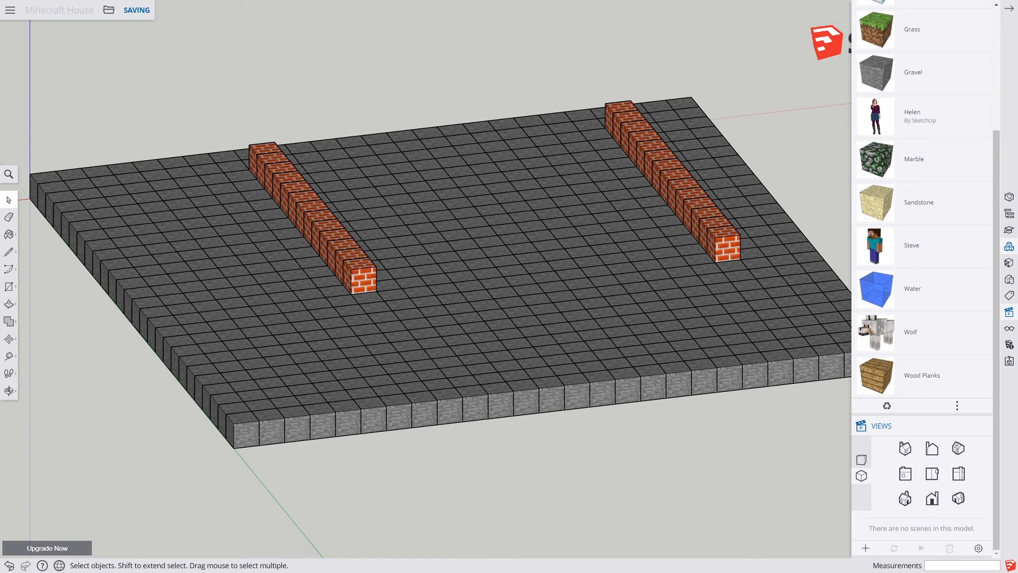
click(9, 338)
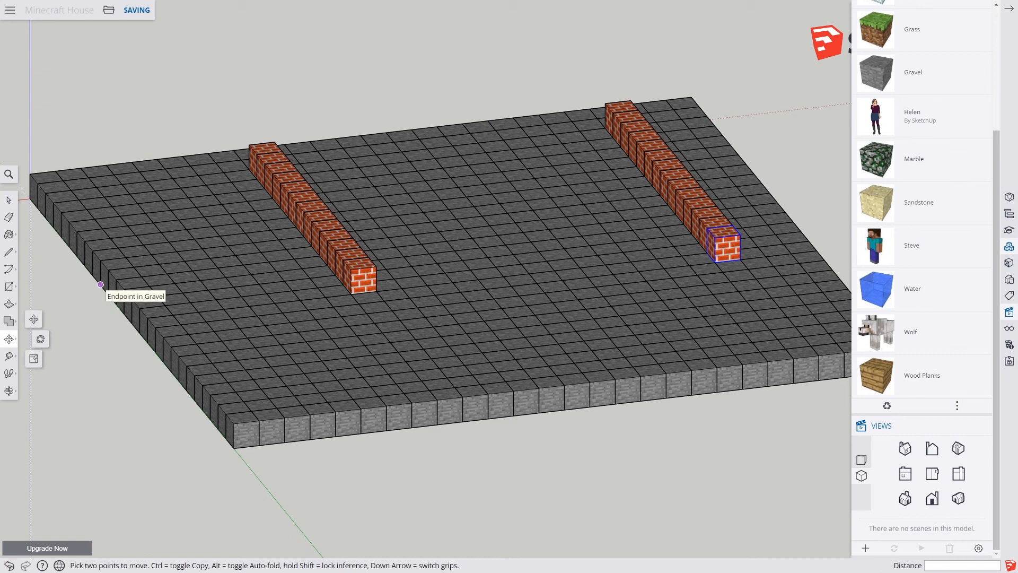
key(ctrl+z)
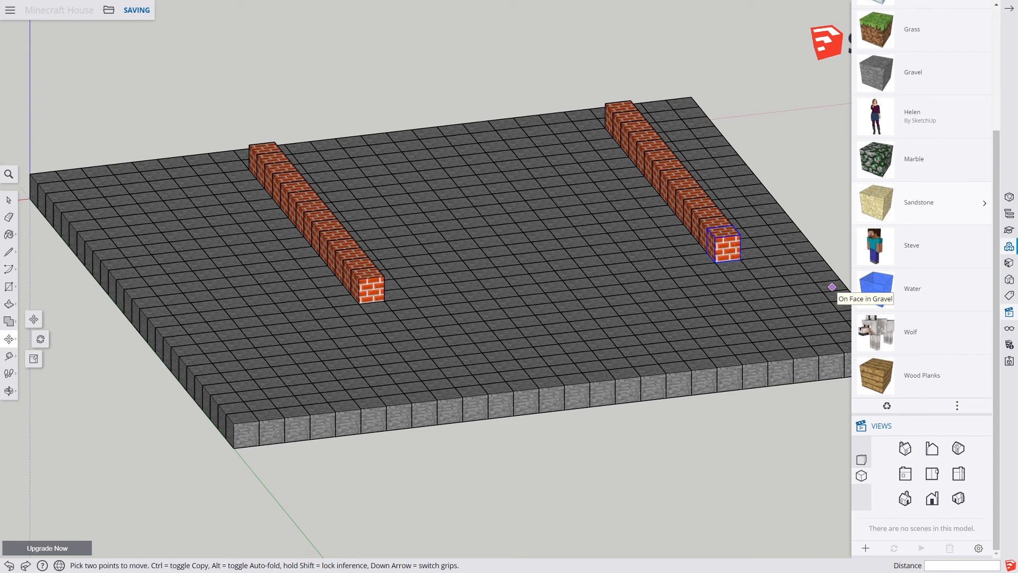
Place a Sandstone block against the inner side of the original brick row's front end block
click(876, 202)
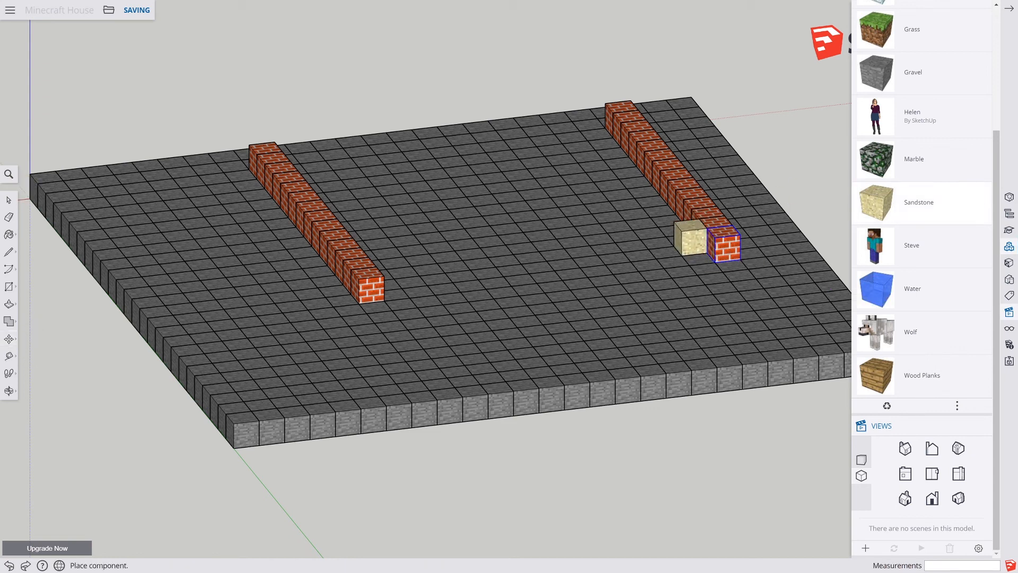
click(714, 264)
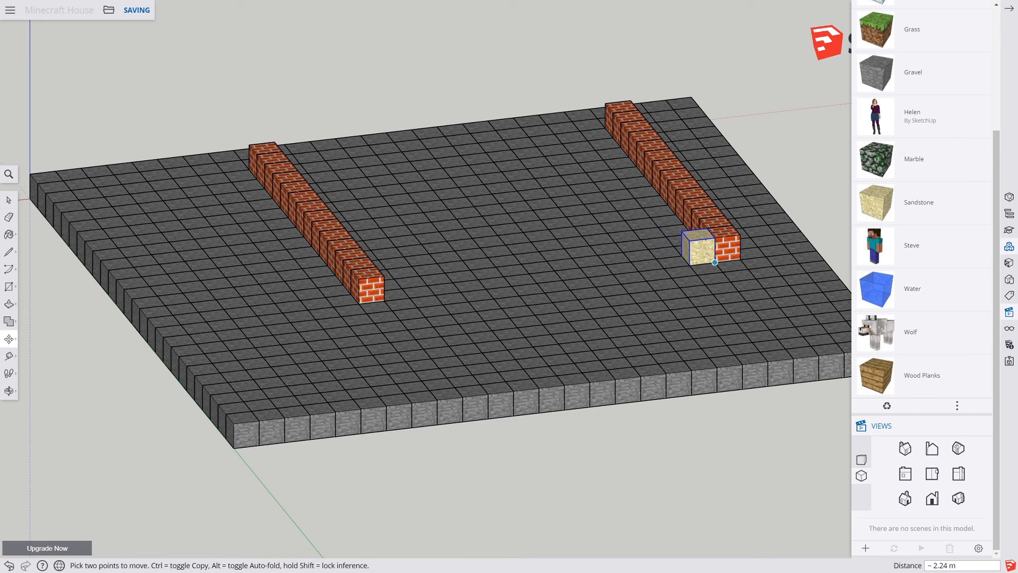
Try copying the sandstone block 12.00 m to the opposite brick row with 13 divisions (13/), and undo the copies
key(ctrl)
click(715, 262)
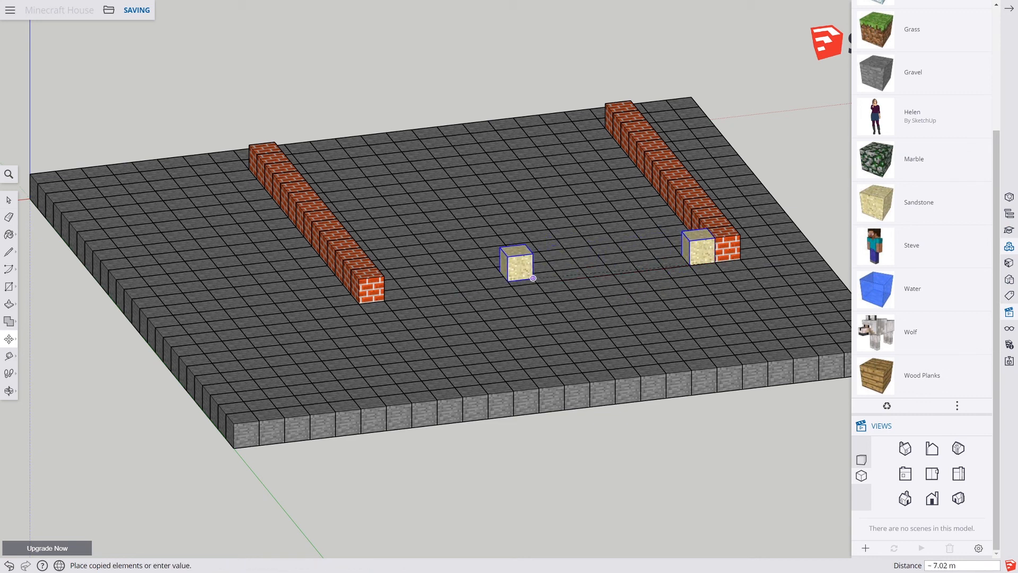
click(409, 300)
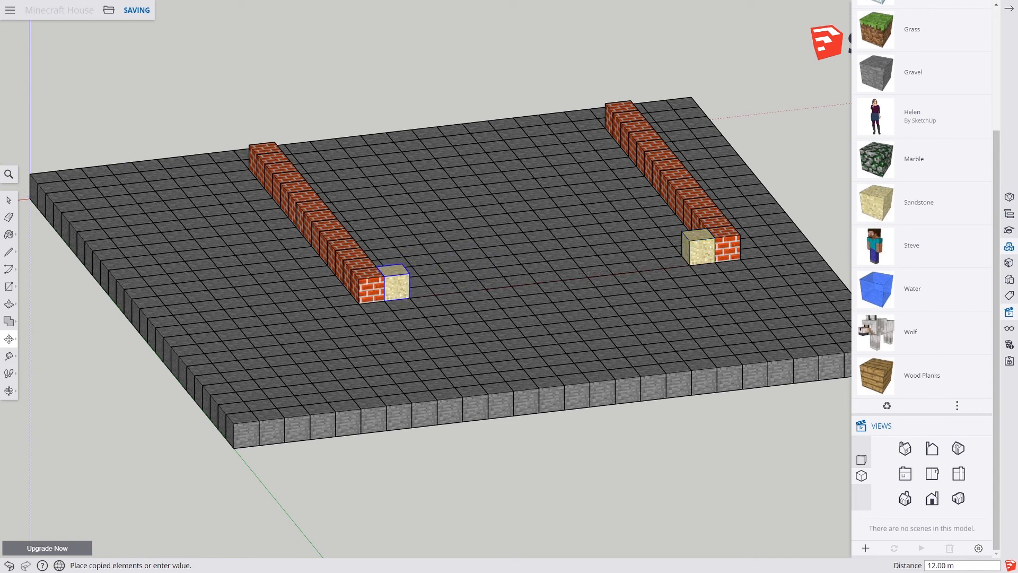
text(13/)
key(Return)
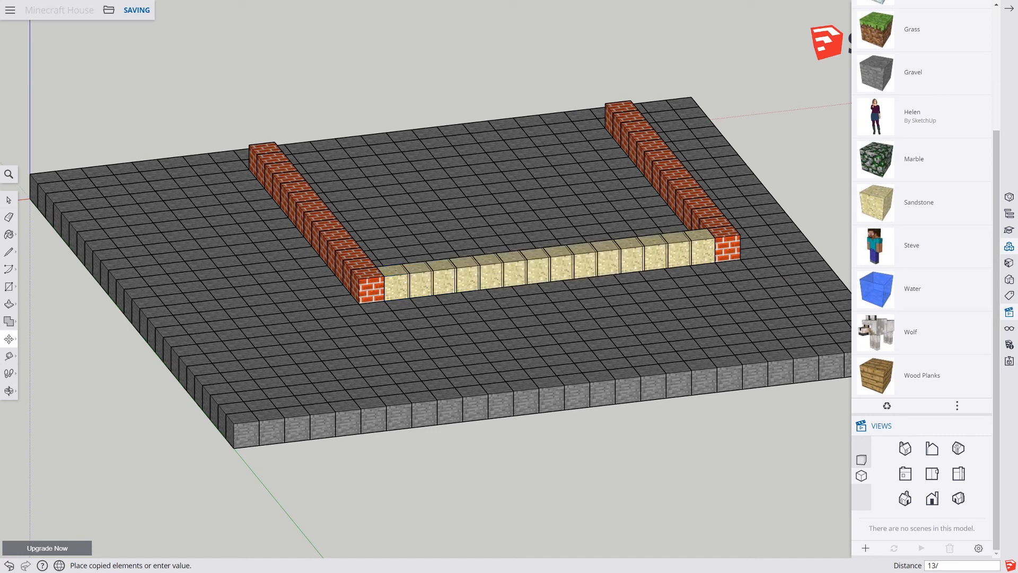
key(ctrl+z)
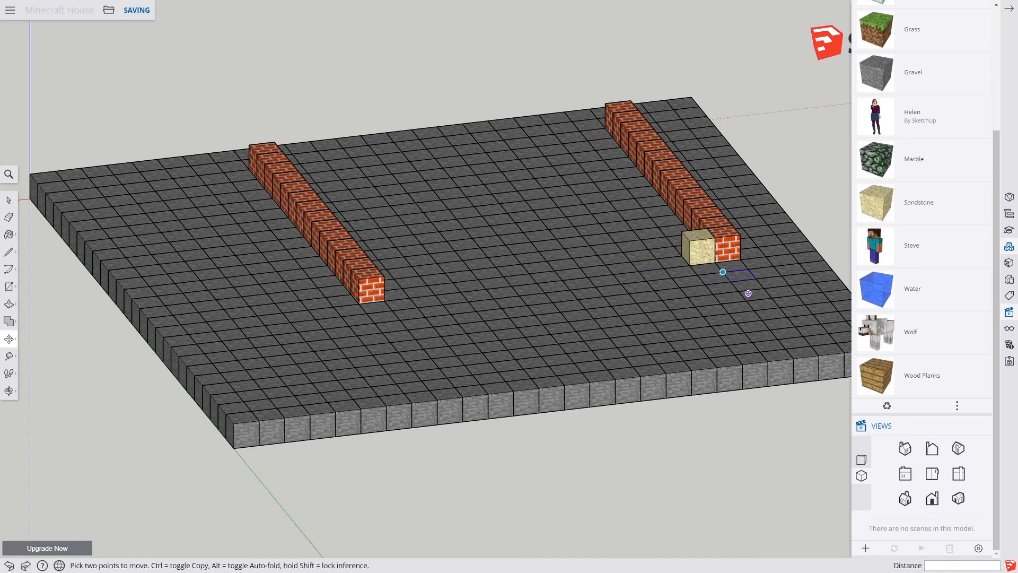
Copy the sandstone block 12.00 m to the opposite brick row and divide the distance into 12 copies (12/)
click(715, 264)
key(ctrl)
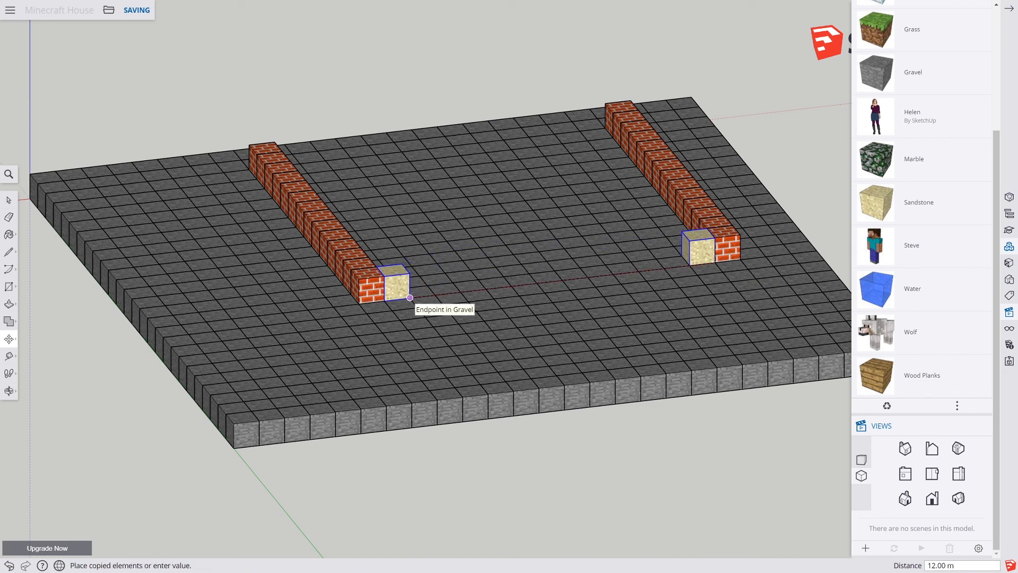
click(410, 297)
text(12)
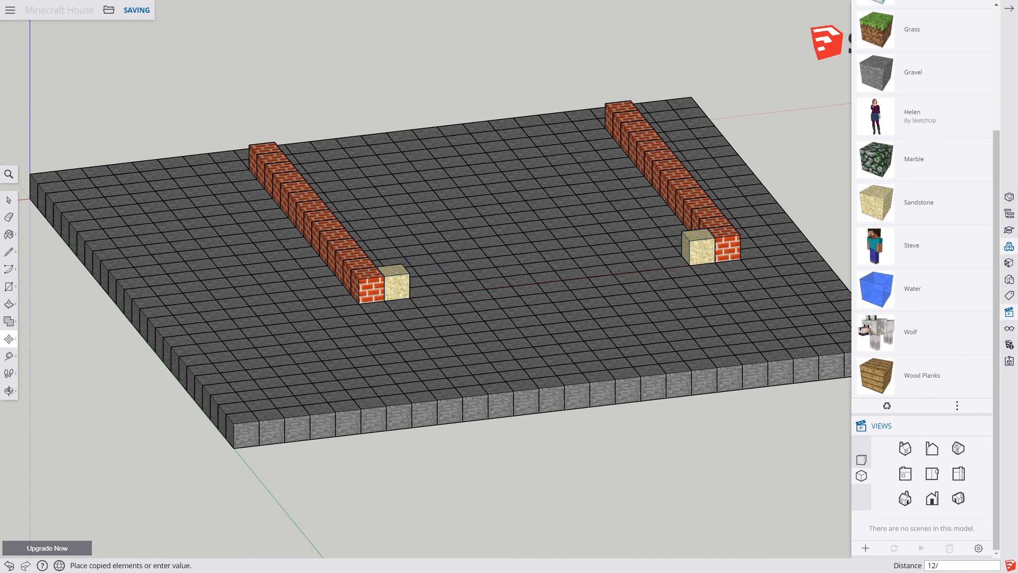
text(/)
key(Return)
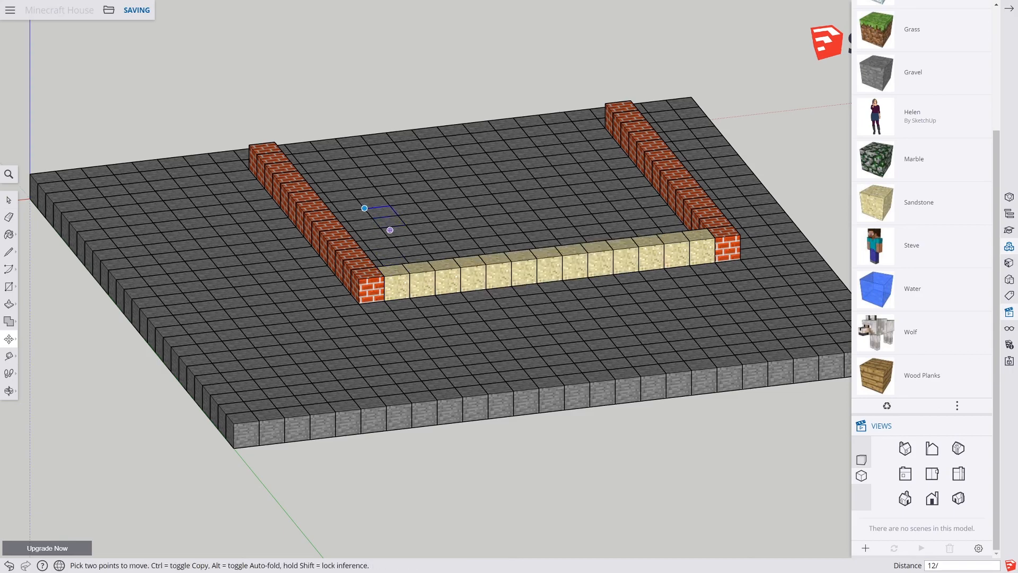
middle_drag(390, 231, 457, 294)
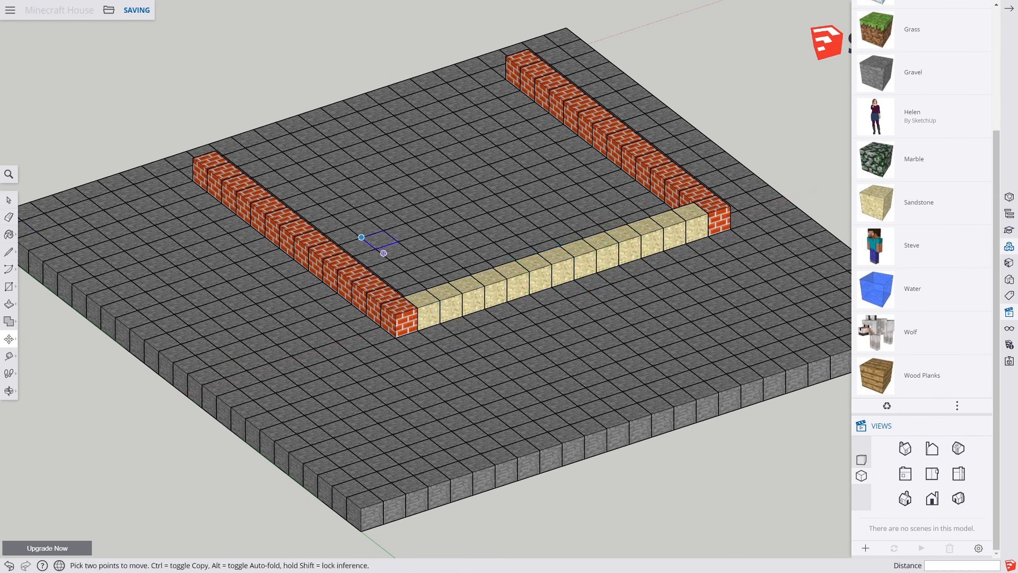
Place a Sandstone block against the inner side of the original brick row's rear end block
click(919, 202)
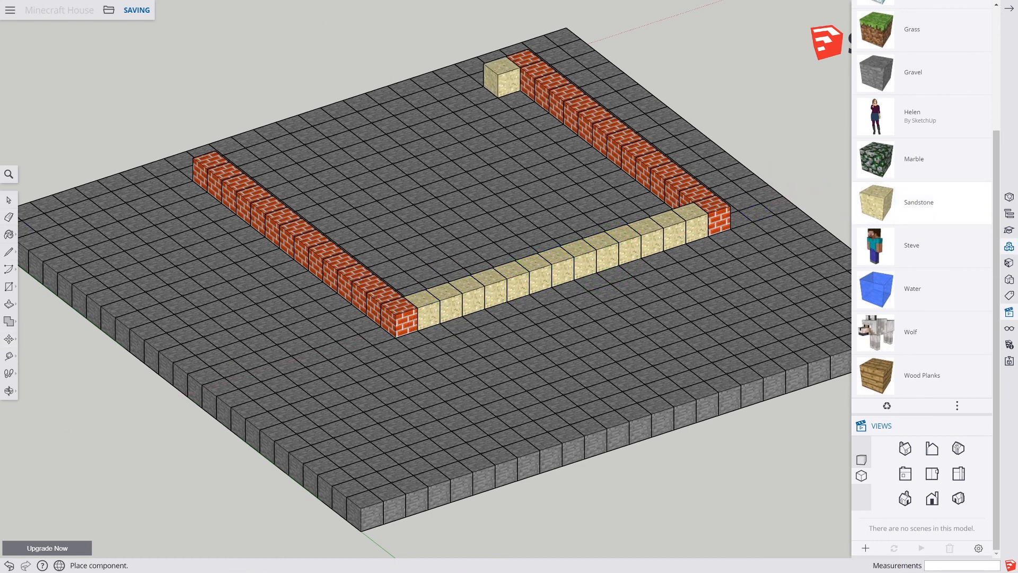
click(432, 43)
click(447, 54)
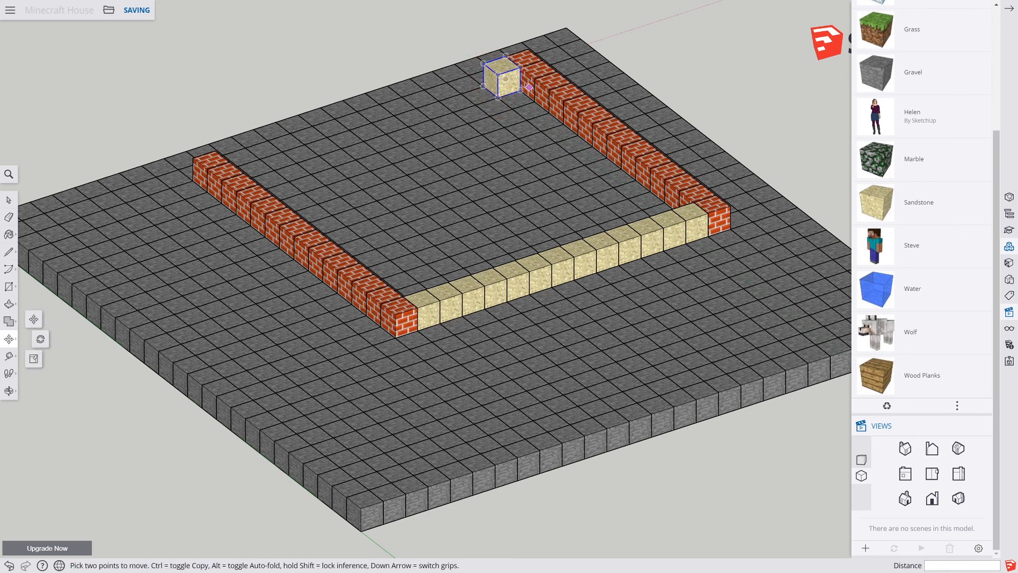
Copy the rear sandstone block 12.00 m to the opposite brick row and fill the gap with 12 divided copies (12/)
click(520, 90)
key(ctrl)
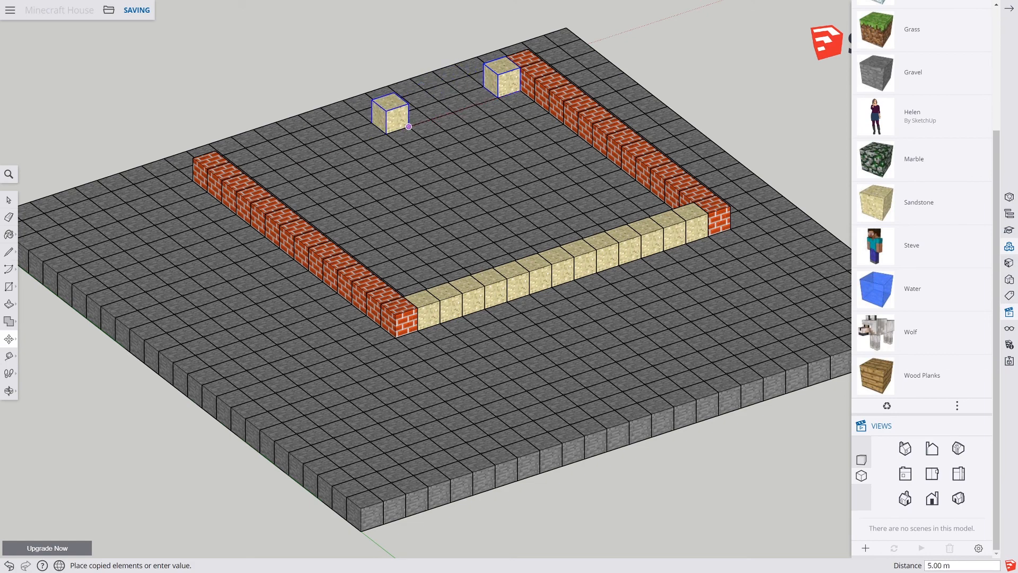
mouse_move(338, 158)
middle_down()
mouse_move(382, 175)
mouse_move(341, 141)
middle_up()
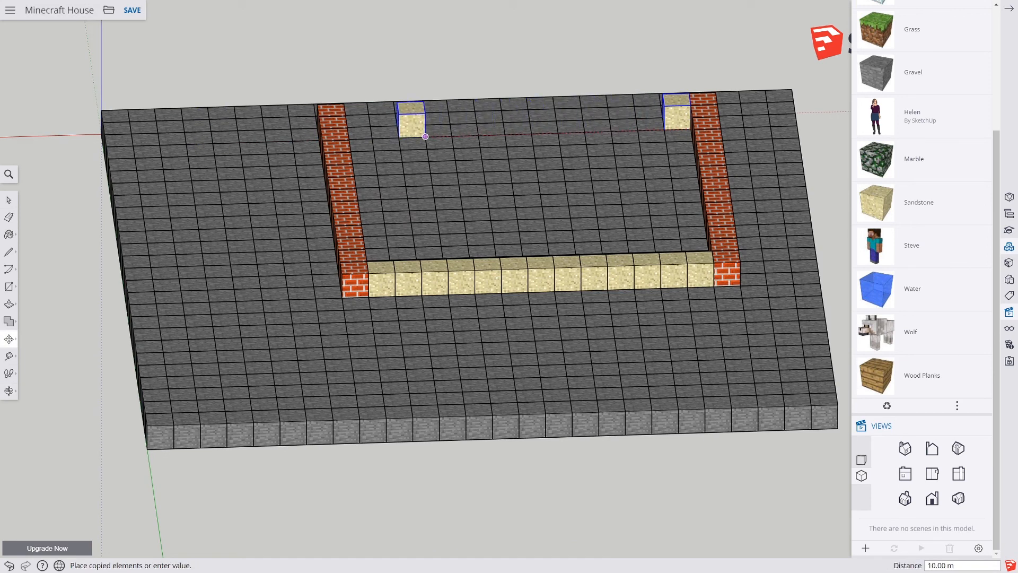
click(371, 138)
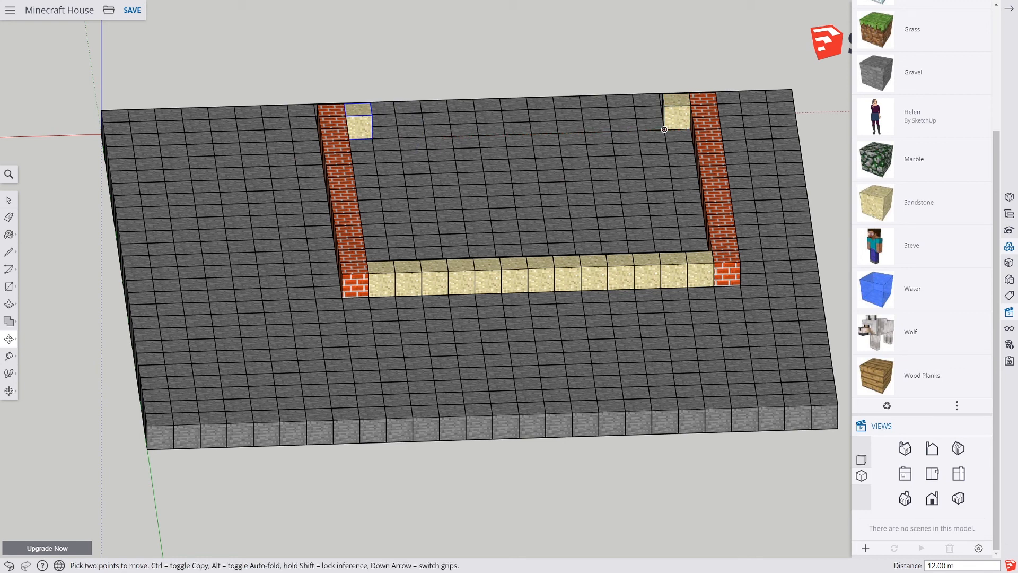
text(12/)
key(Return)
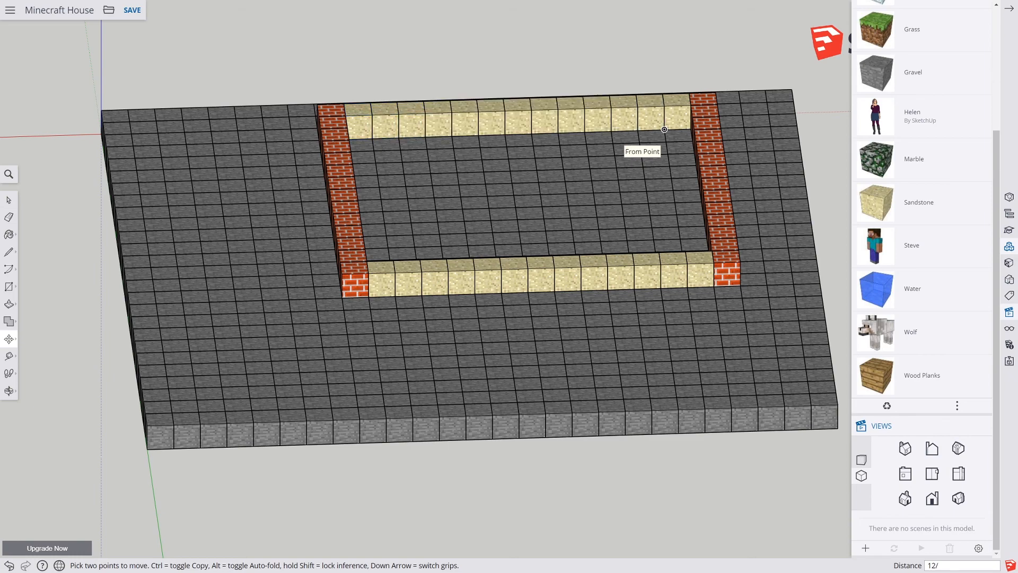
Select all brick and sandstone blocks of the first wall course in the back view, leaving out the gravel floor
middle_drag(288, 346, 701, 353)
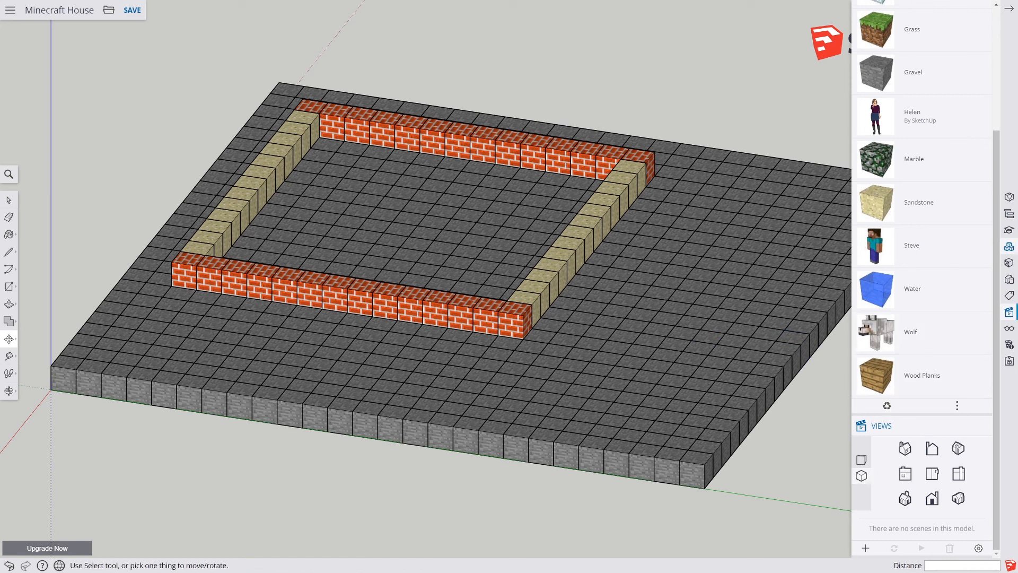
click(932, 448)
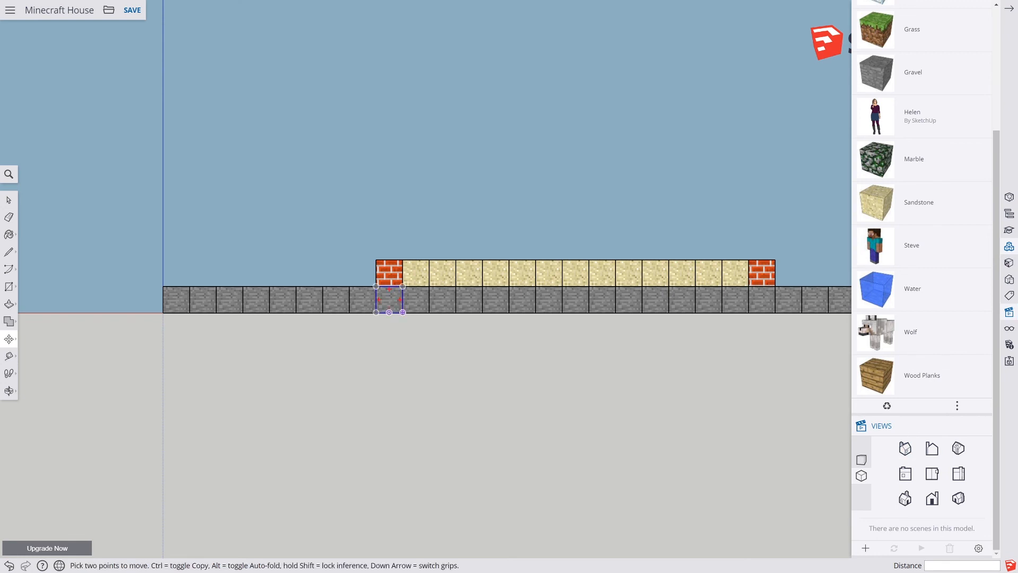
click(8, 199)
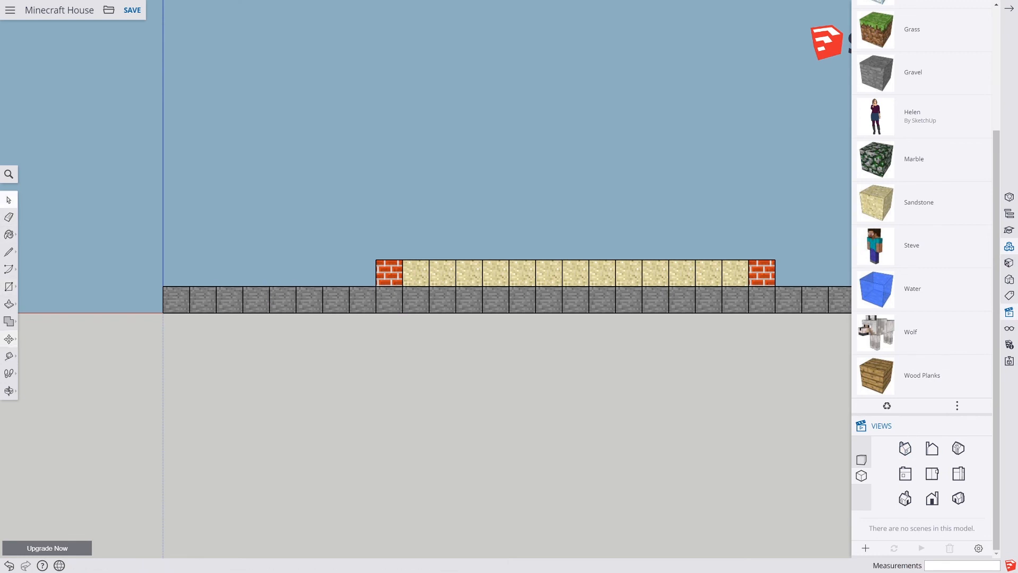
drag(367, 235, 785, 284)
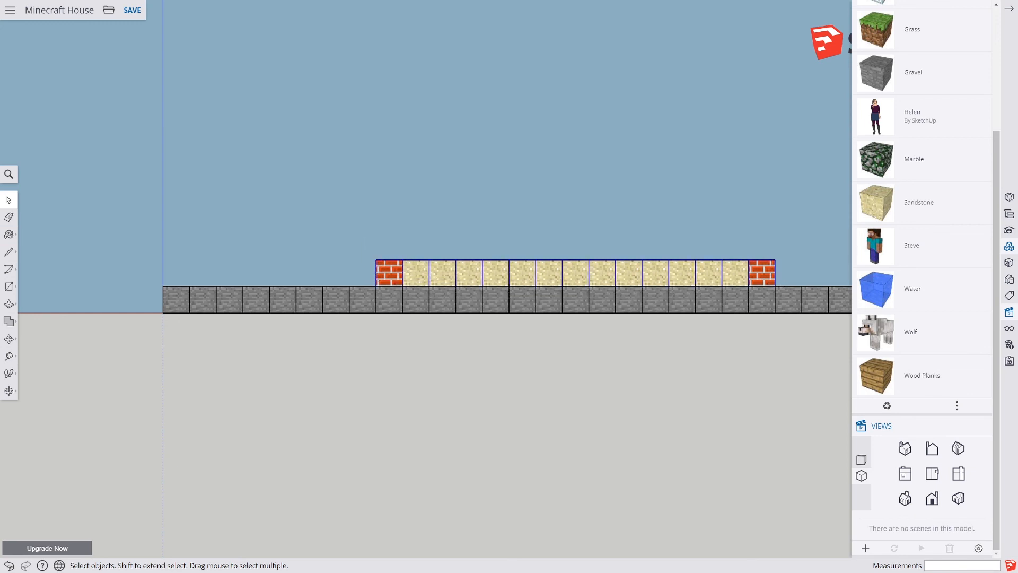
key(Escape)
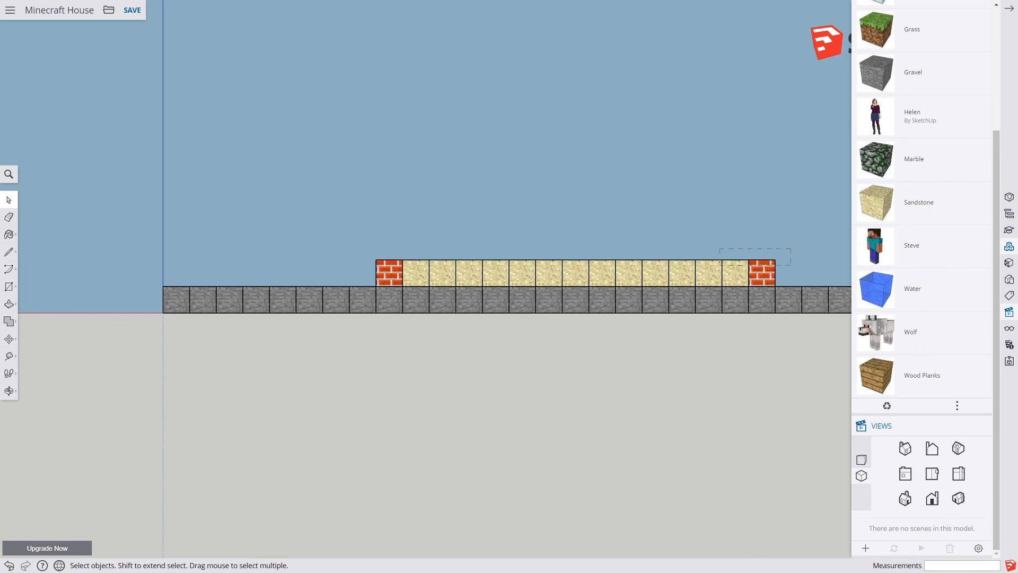
drag(352, 266, 352, 267)
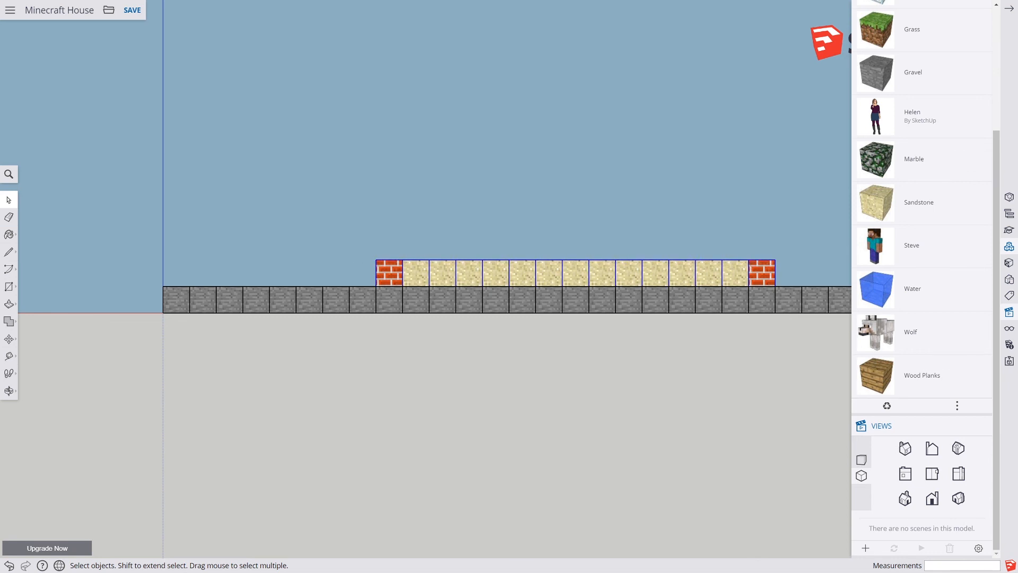
Copy the selected wall course 1.00 m straight up and multiply it into six stacked copies (6x)
middle_drag(354, 267, 422, 308)
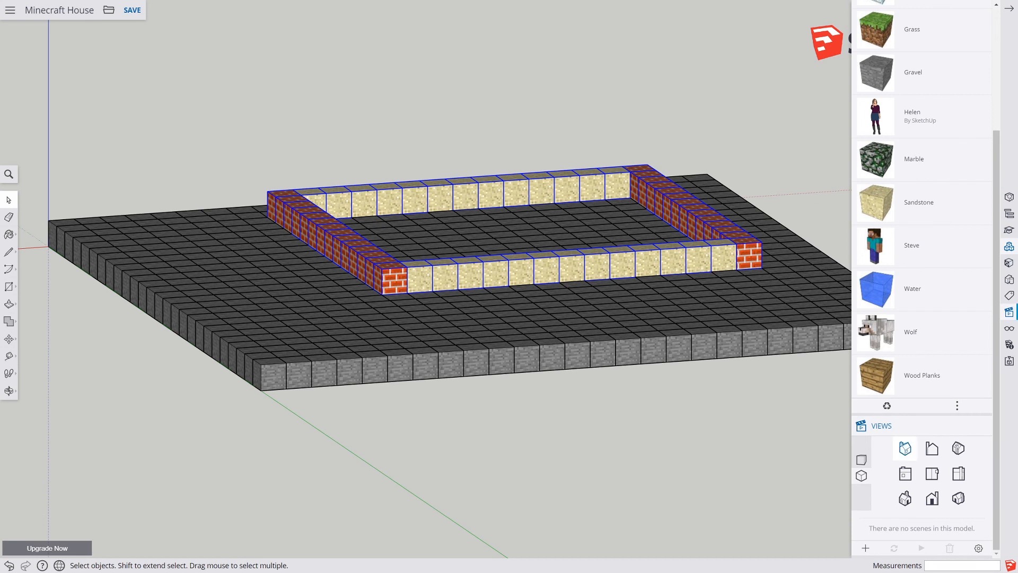
click(931, 449)
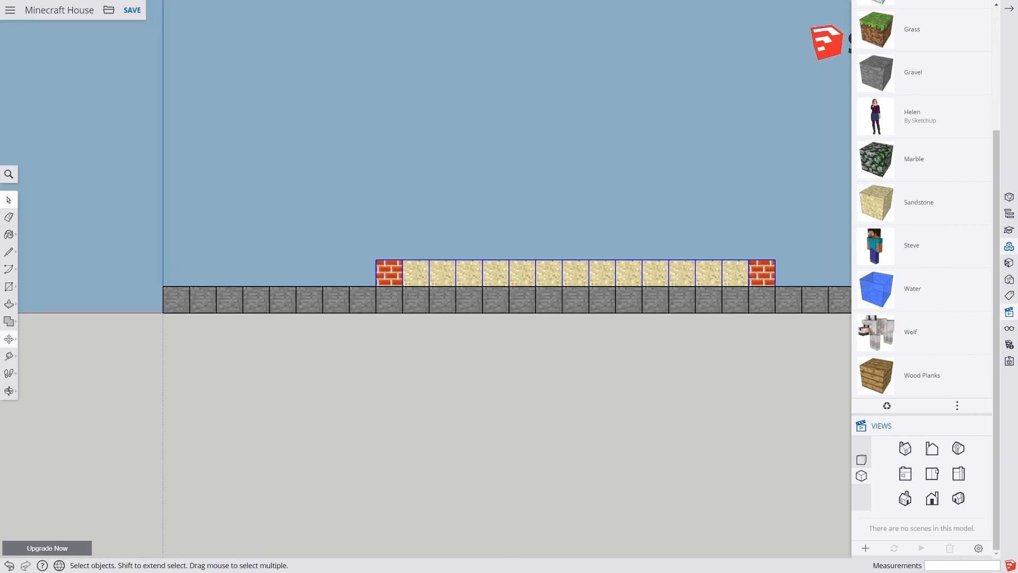
click(9, 339)
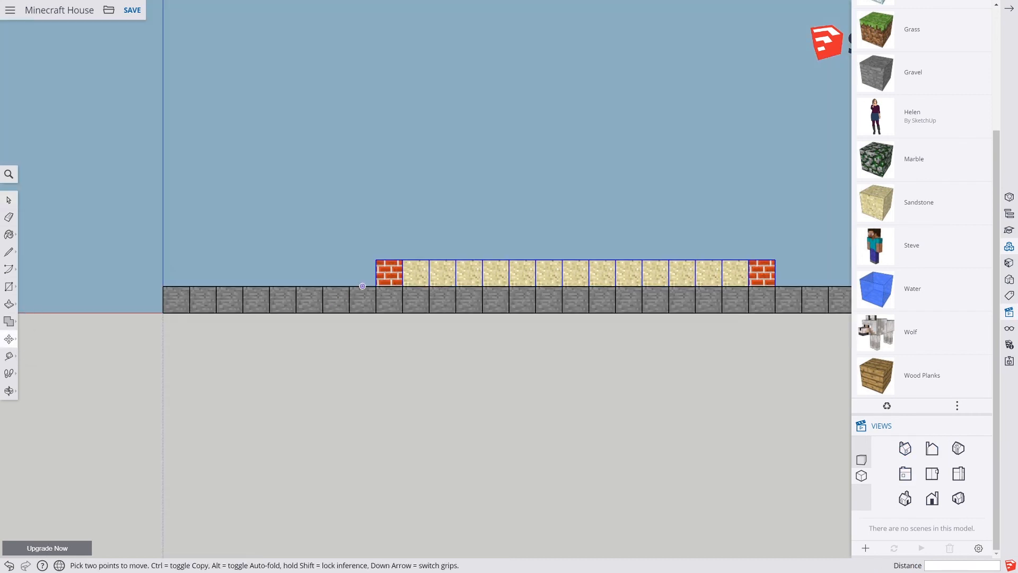
click(376, 286)
key(ctrl)
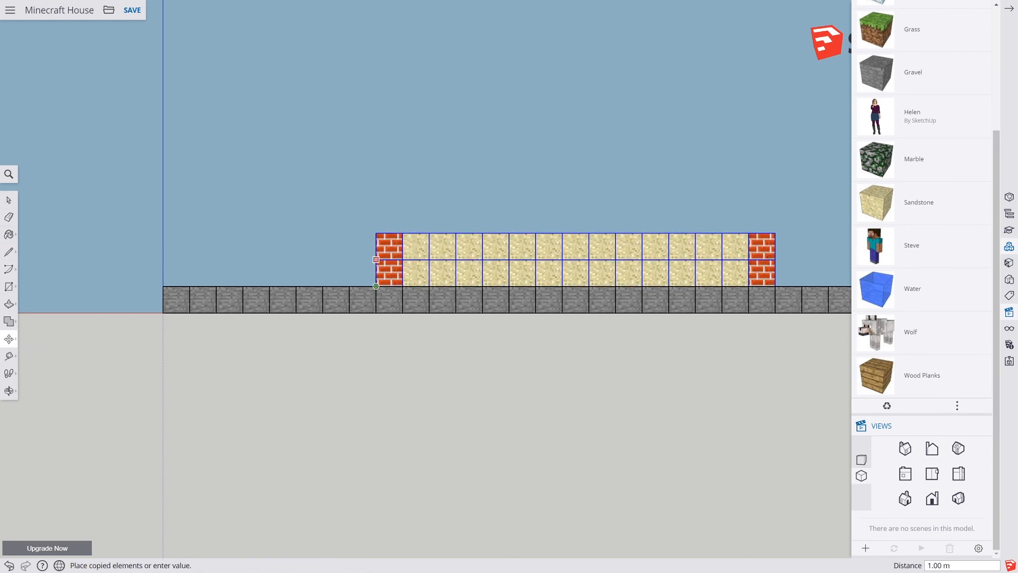
click(376, 261)
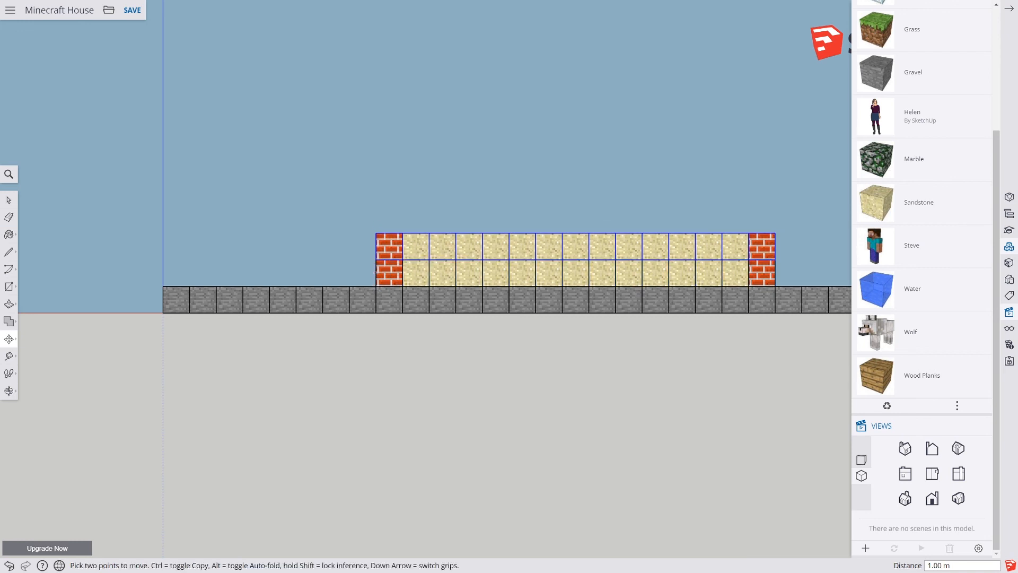
text(6x)
key(Return)
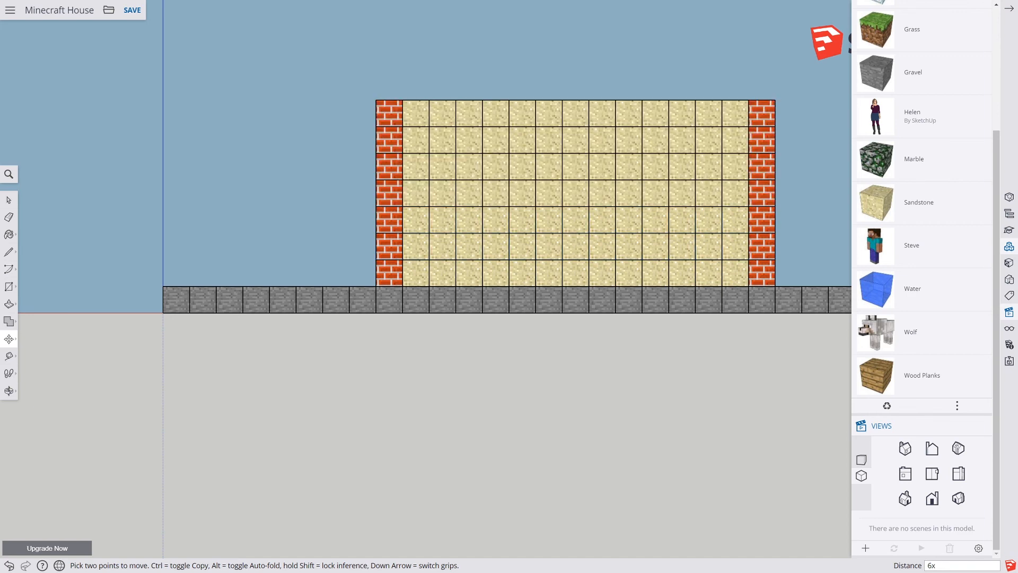
Switch the camera to perspective projection and face the outer side of a sandstone wall
middle_drag(329, 239, 579, 294)
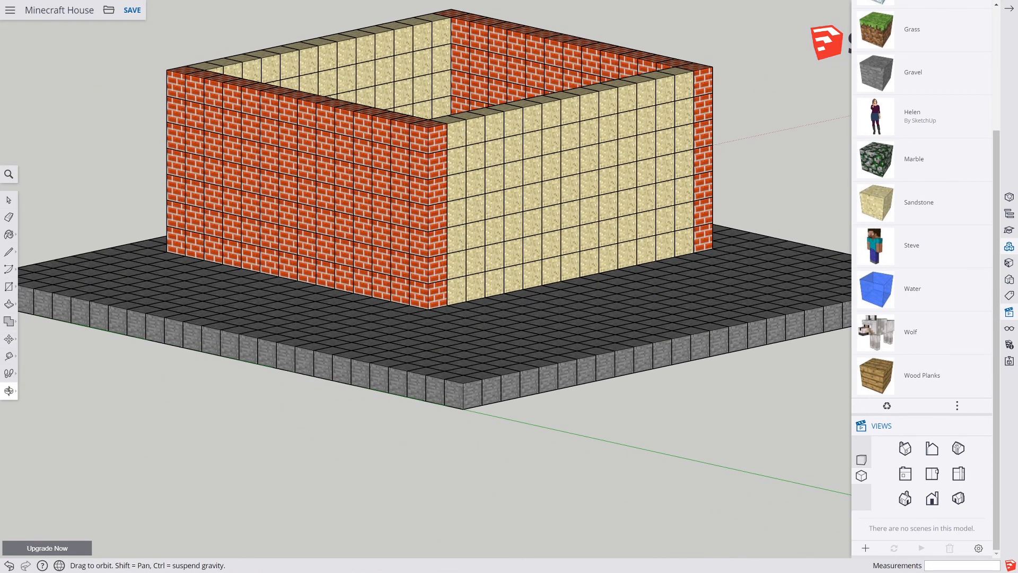
shift+middle_drag(511, 289, 553, 370)
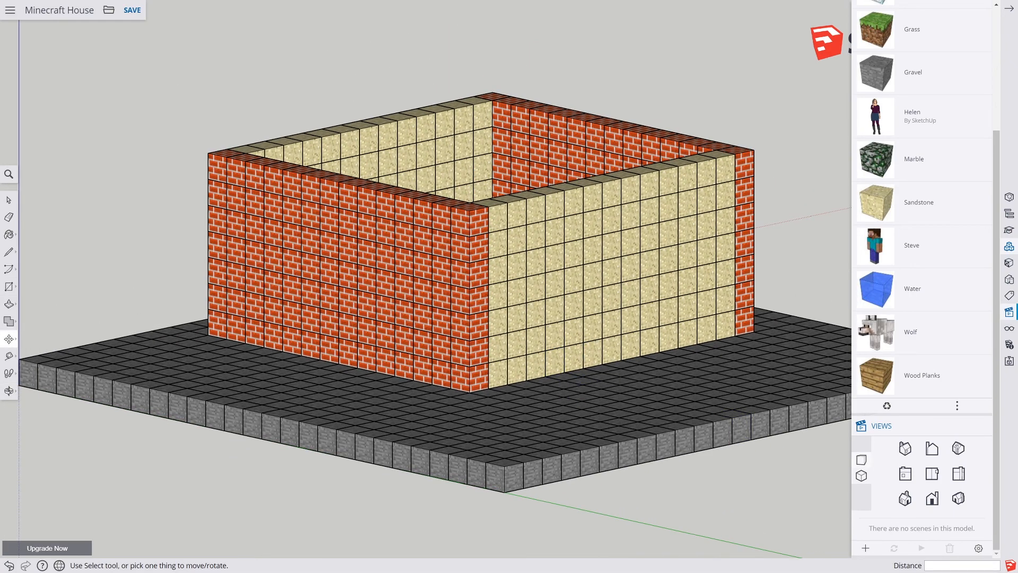
click(861, 459)
shift+middle_drag(685, 452, 565, 427)
right_click(556, 348)
key(space)
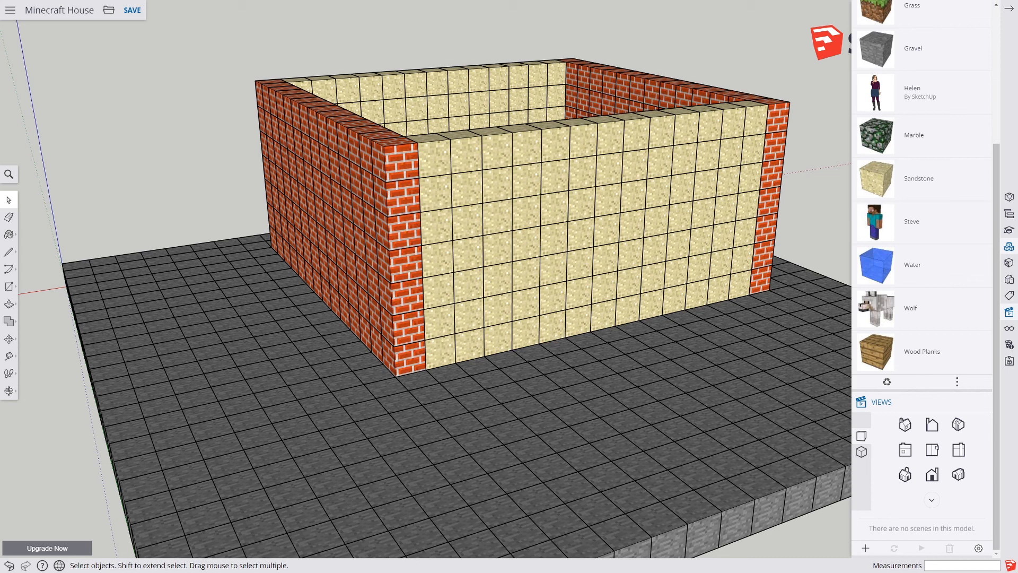
Select the top-course sandstone blocks of the near wall, leaving out the block at each end
click(467, 154)
shift+click(497, 152)
shift+click(526, 148)
shift+click(556, 144)
shift+click(584, 141)
shift+click(637, 136)
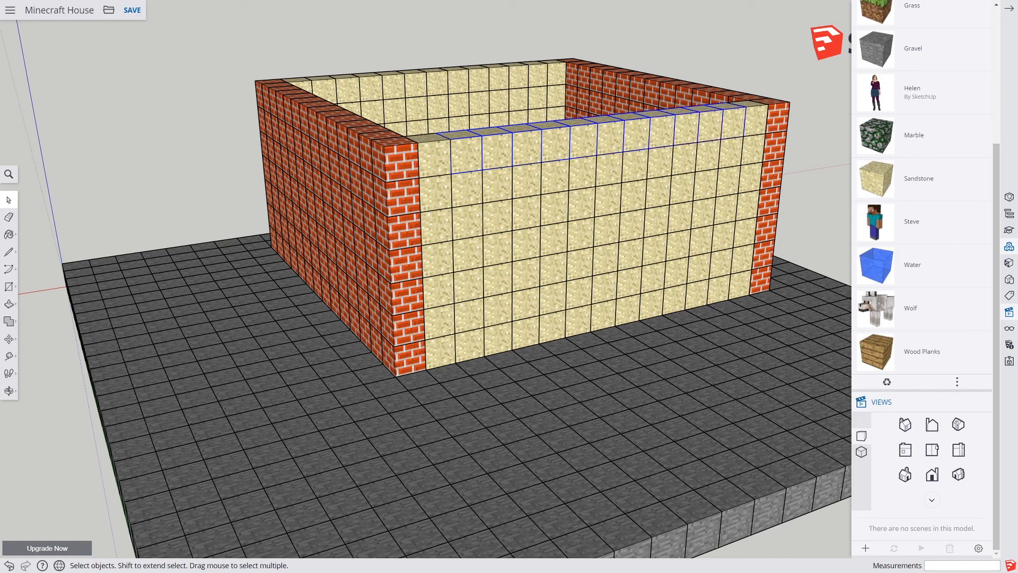
Add the matching top-course sandstone blocks of the opposite wall to the selection, leaving out its end blocks
middle_drag(735, 127, 681, 119)
shift+click(371, 88)
shift+click(395, 86)
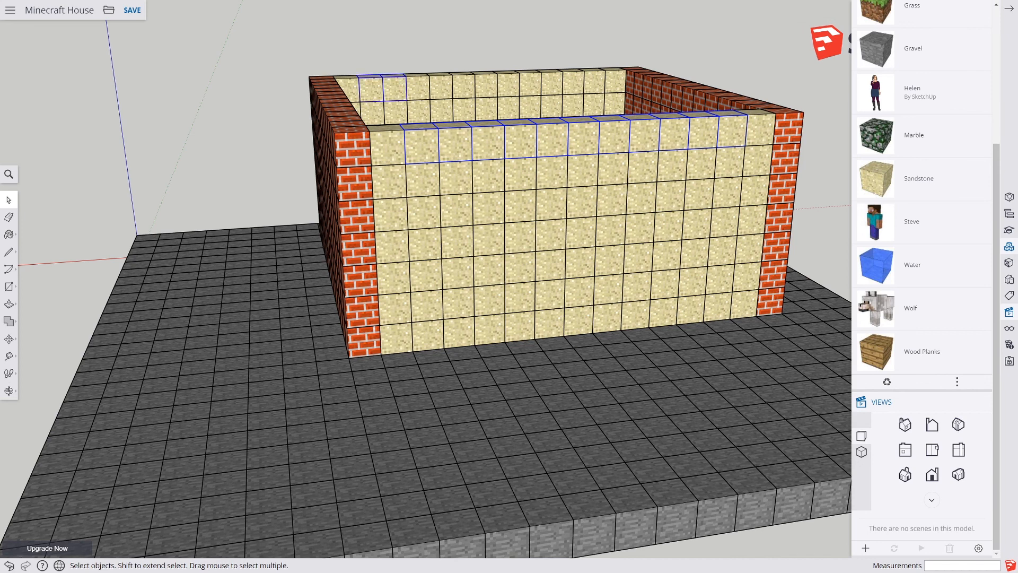
shift+click(418, 86)
shift+click(531, 84)
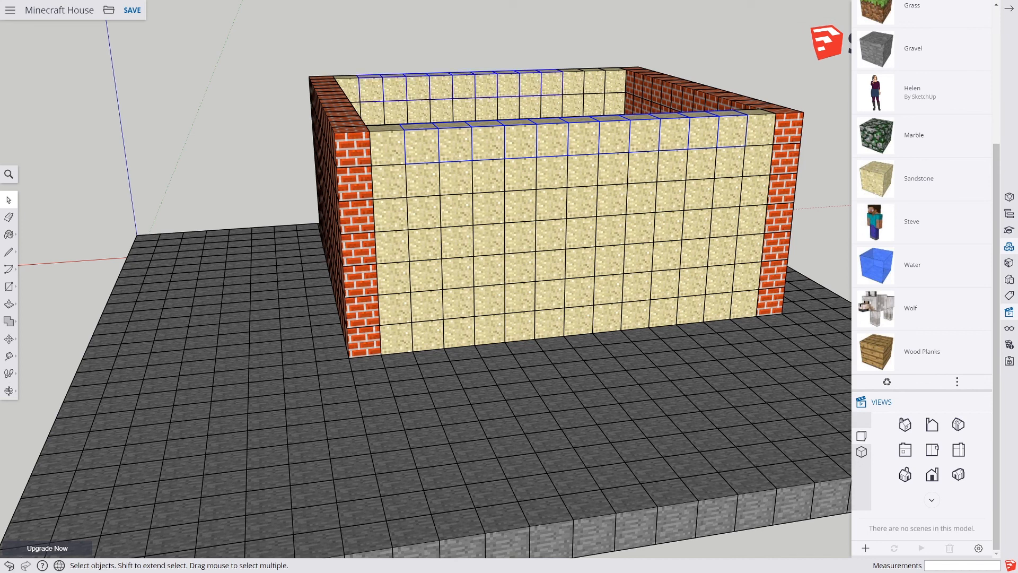
shift+click(572, 82)
Copy the selected 11-block sandstone rows 1 m straight up on both walls
click(9, 339)
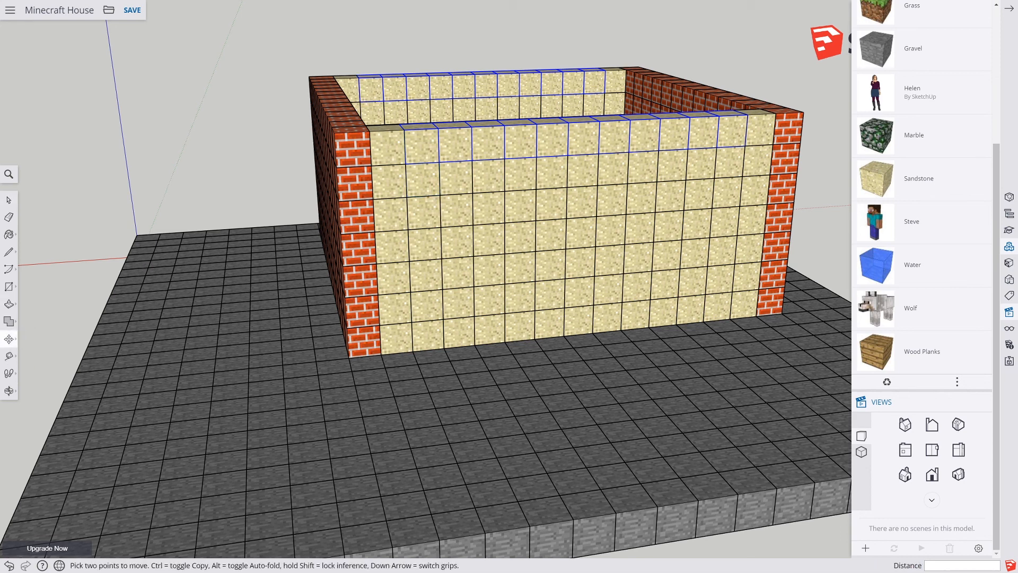
key(ctrl)
click(405, 160)
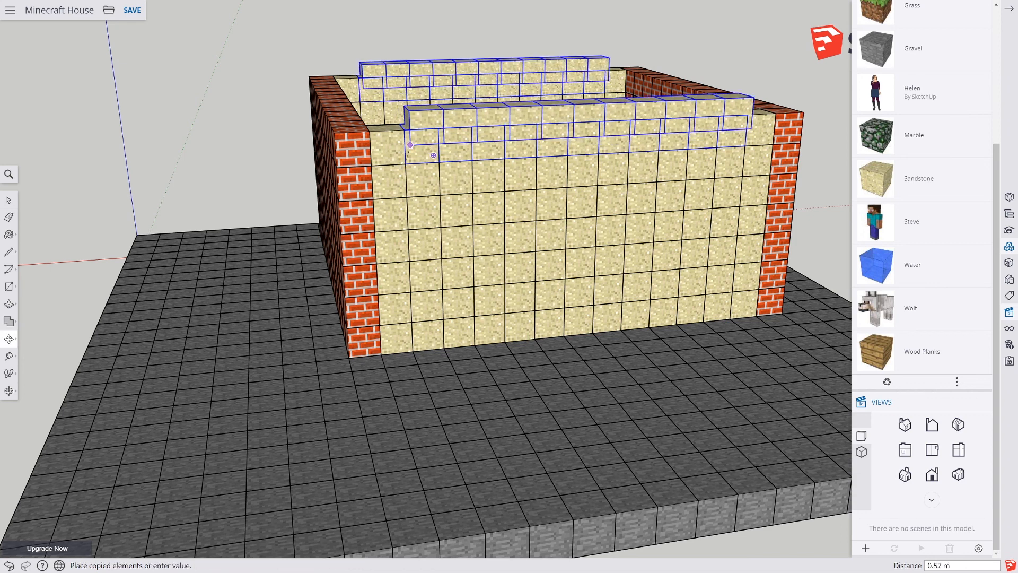
text(1)
key(Return)
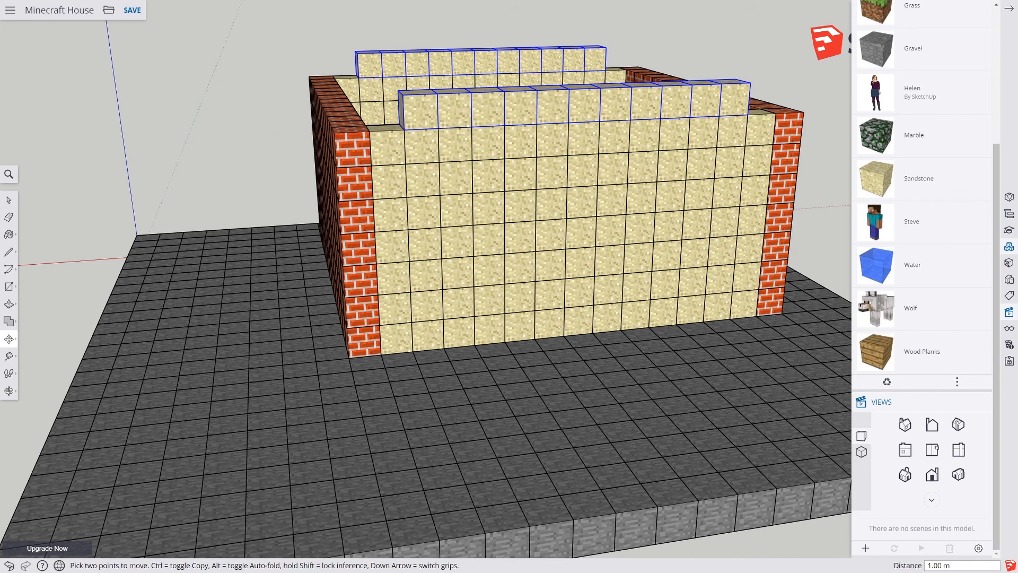
Deselect the end blocks of both 11-block gable rows and copy the remaining nine-block rows 1.00 m up
key(space)
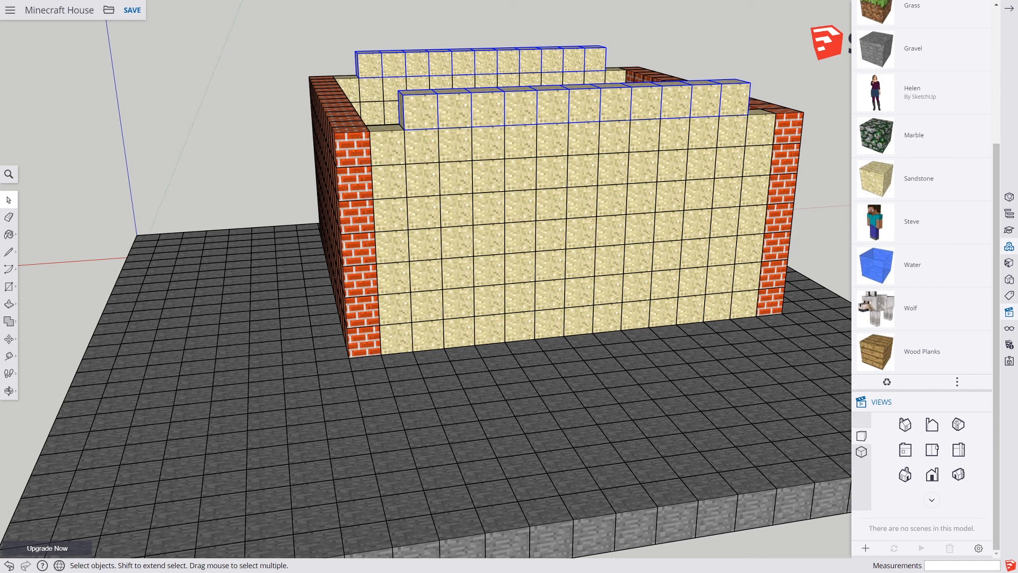
shift+click(368, 64)
shift+click(417, 111)
shift+click(736, 98)
shift+click(595, 59)
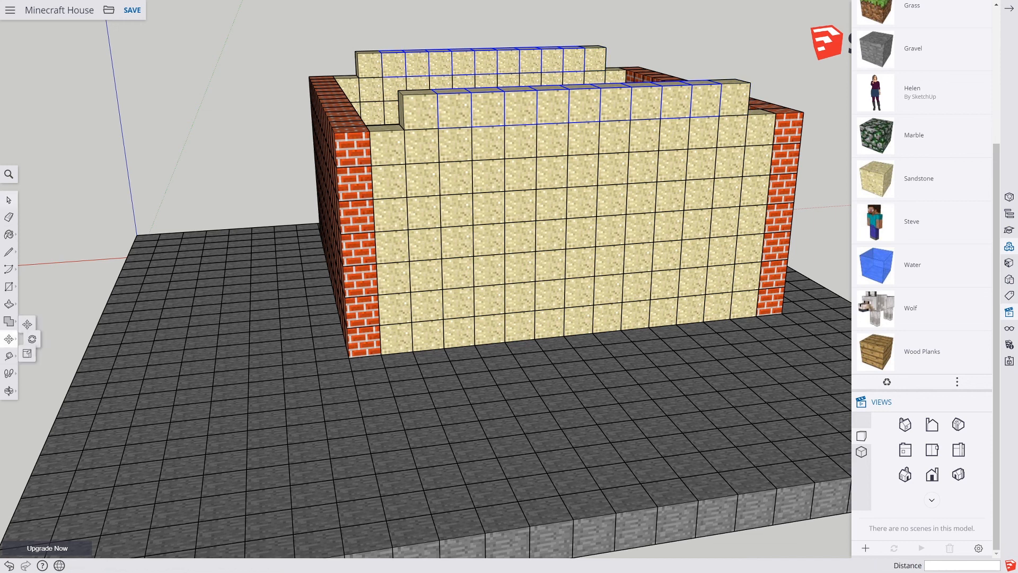
click(9, 339)
click(438, 129)
key(ctrl)
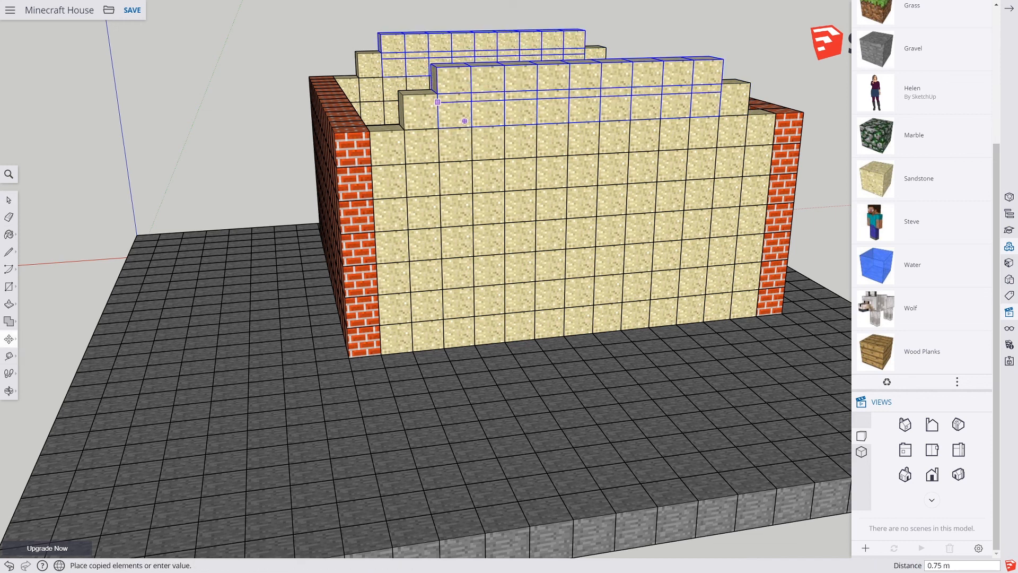
click(465, 121)
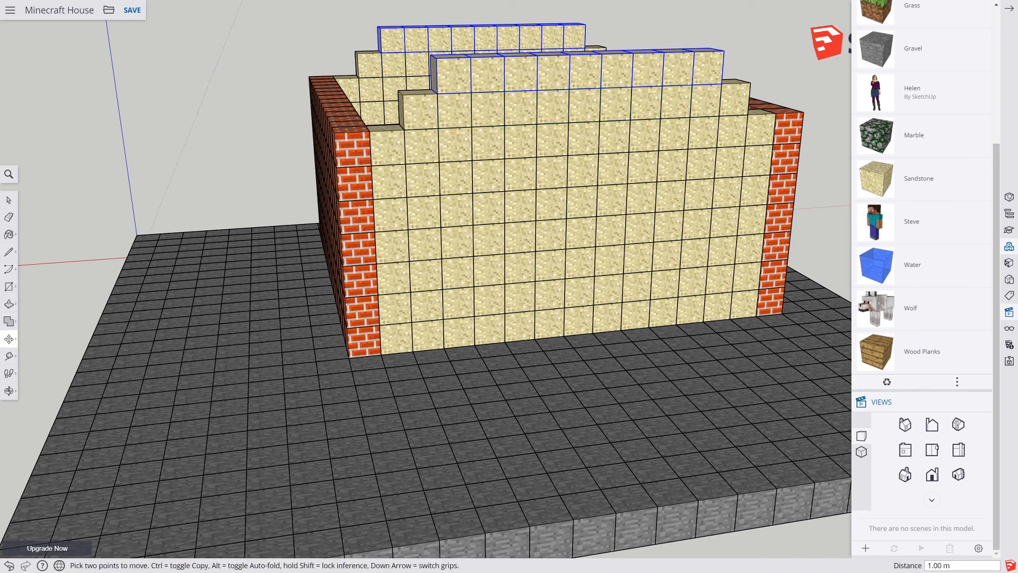
Deselect the end blocks of both nine-block gable rows and copy the remaining seven-block rows up by one block
click(9, 200)
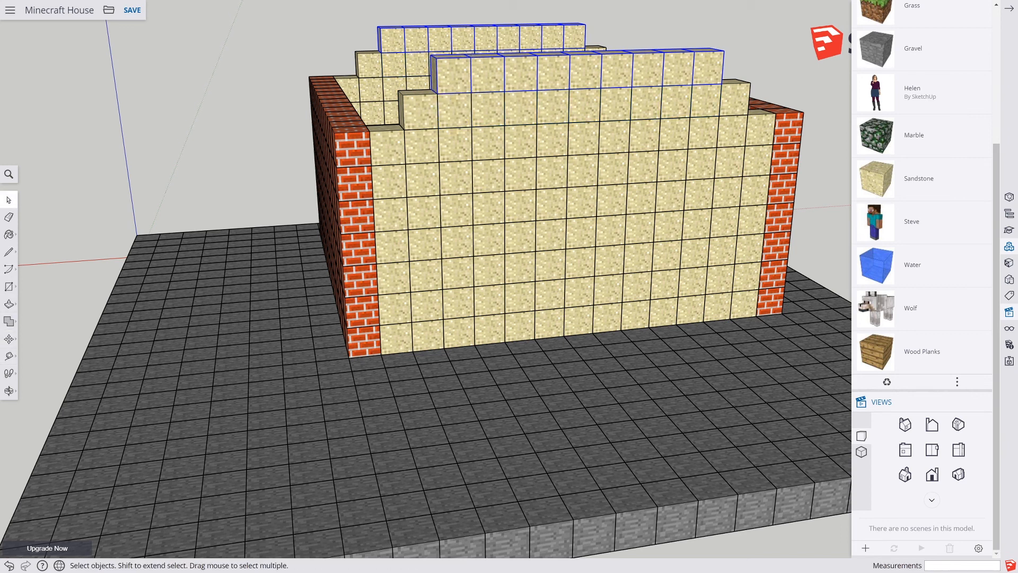
shift+click(392, 40)
shift+click(454, 75)
click(9, 339)
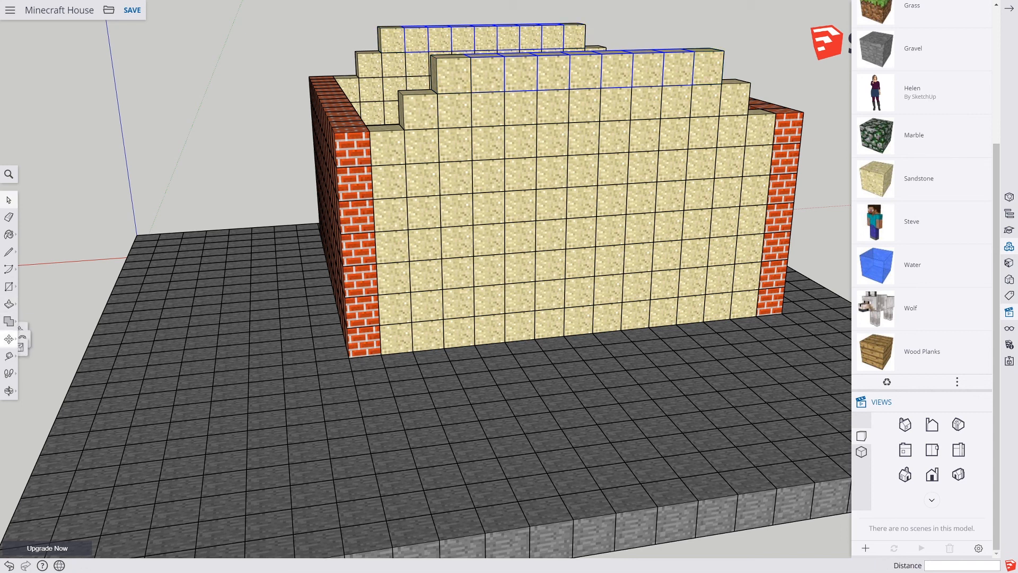
key(ctrl)
click(470, 92)
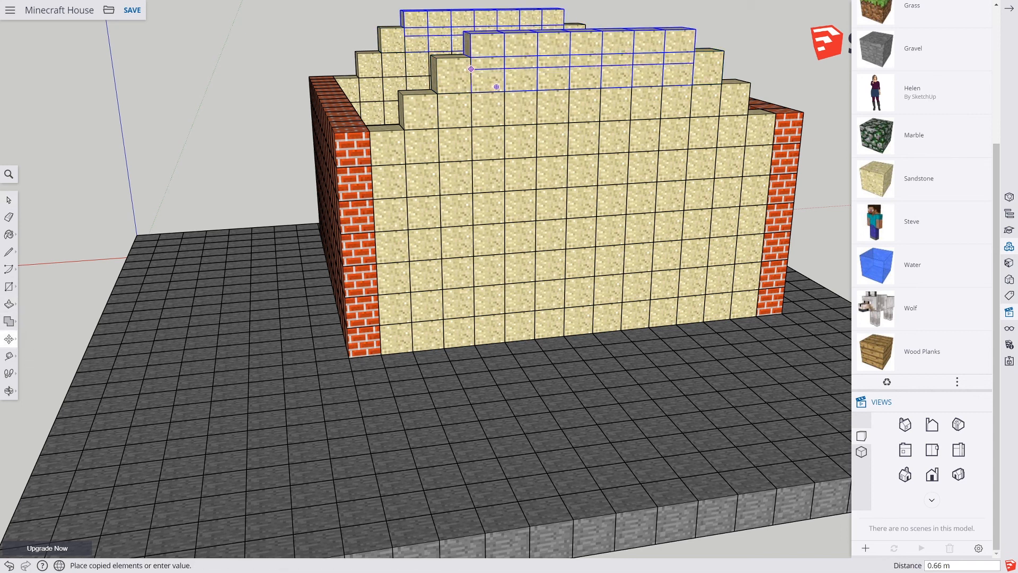
click(471, 57)
Deselect the end blocks of both seven-block gable rows and copy the remaining five-block rows 1.00 m up
shift+middle_drag(471, 57, 435, 189)
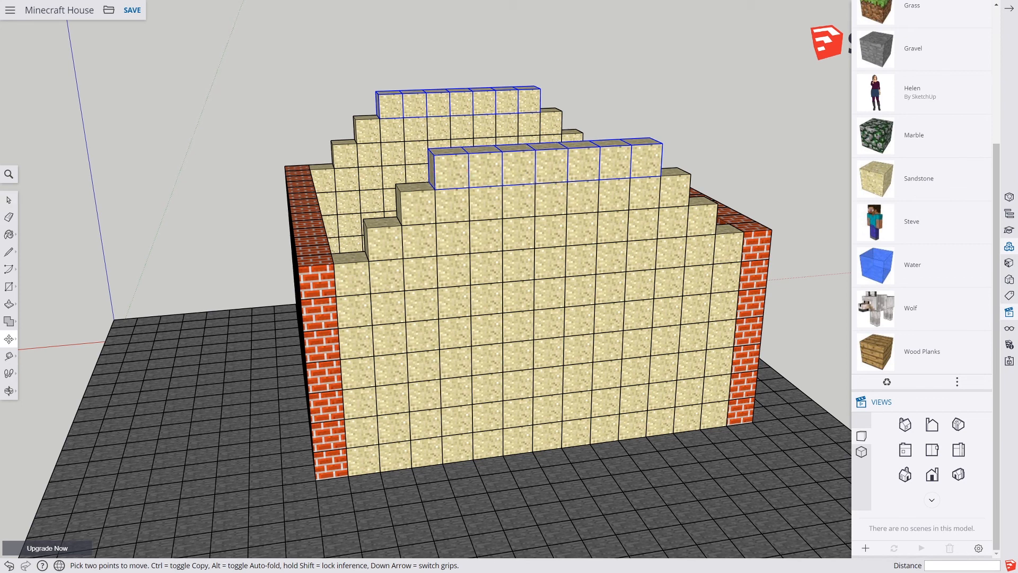
click(8, 200)
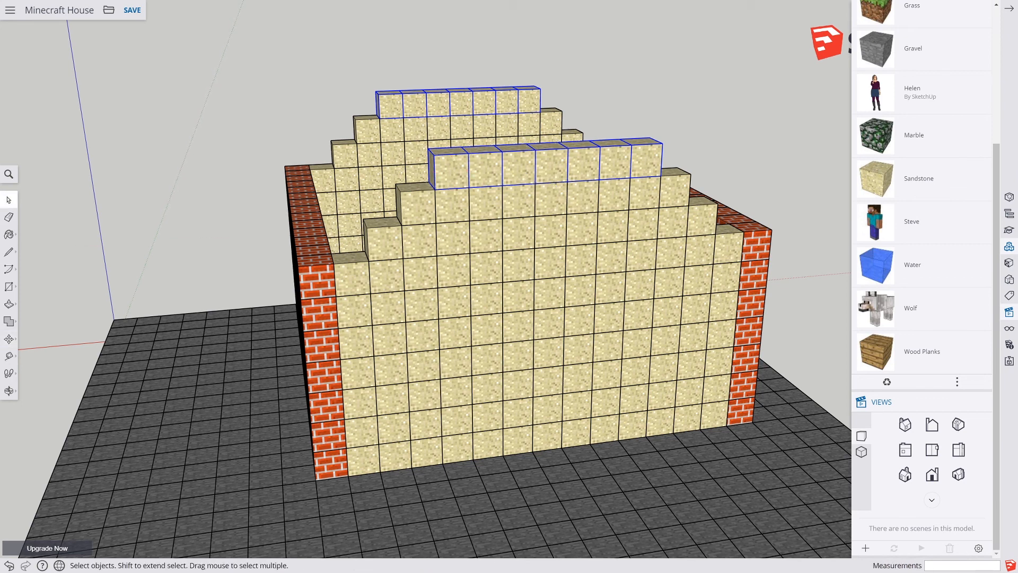
shift+click(391, 105)
shift+click(451, 170)
shift+click(529, 100)
shift+click(646, 159)
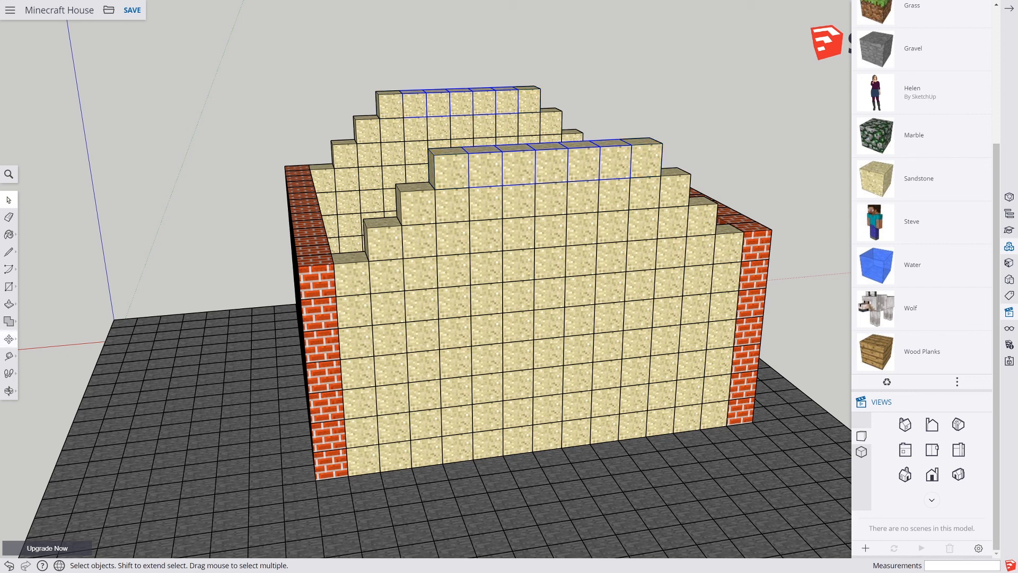
click(8, 339)
click(469, 187)
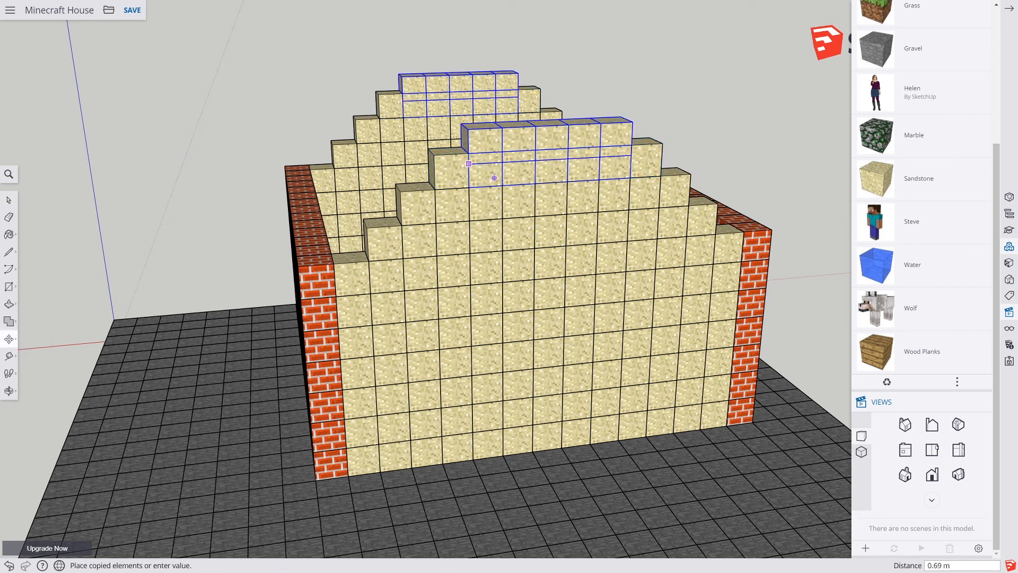
click(469, 160)
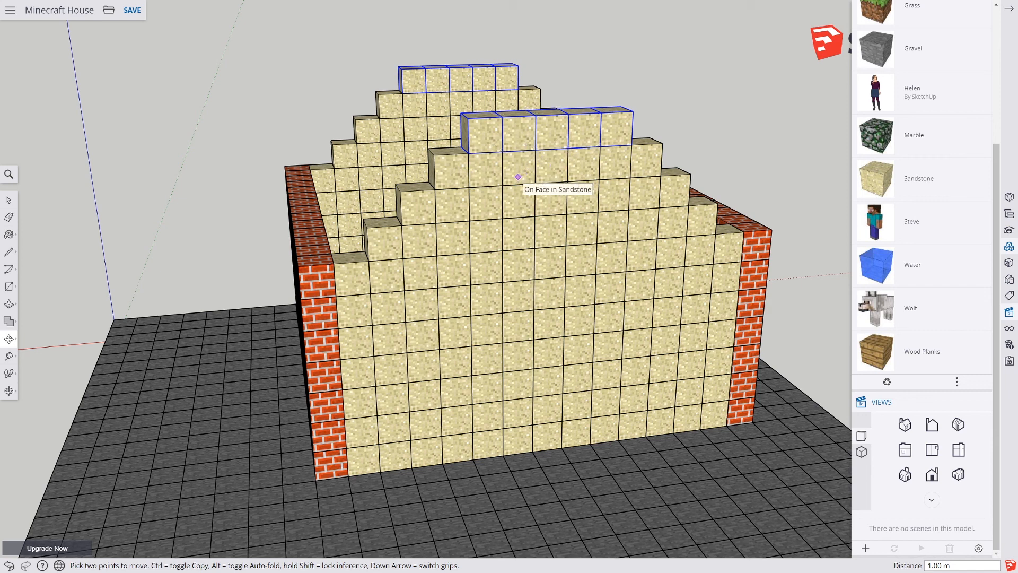
Select the middle three blocks of both top gable rows and copy them 1.00 m up
key(q)
key(m)
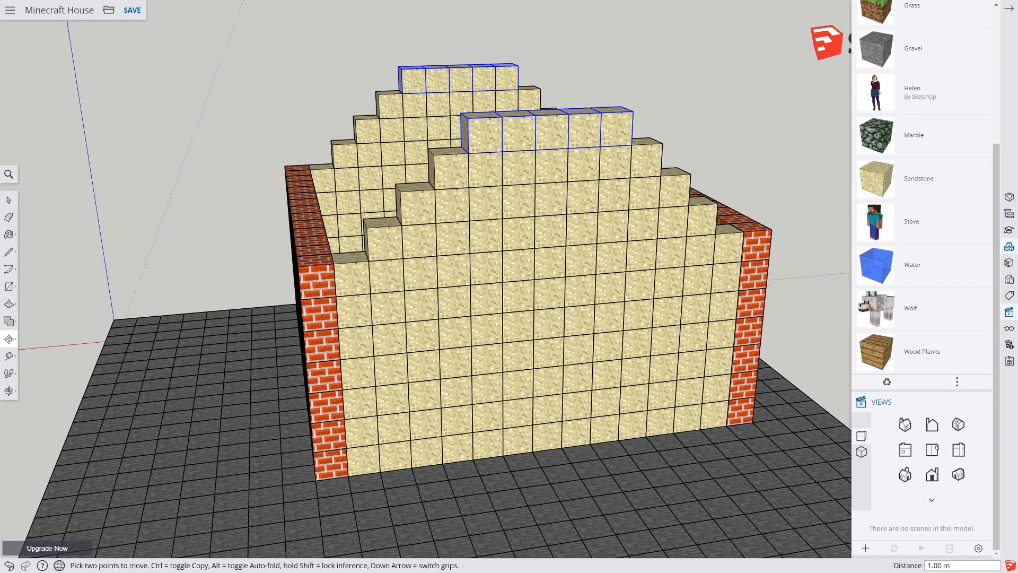
click(8, 200)
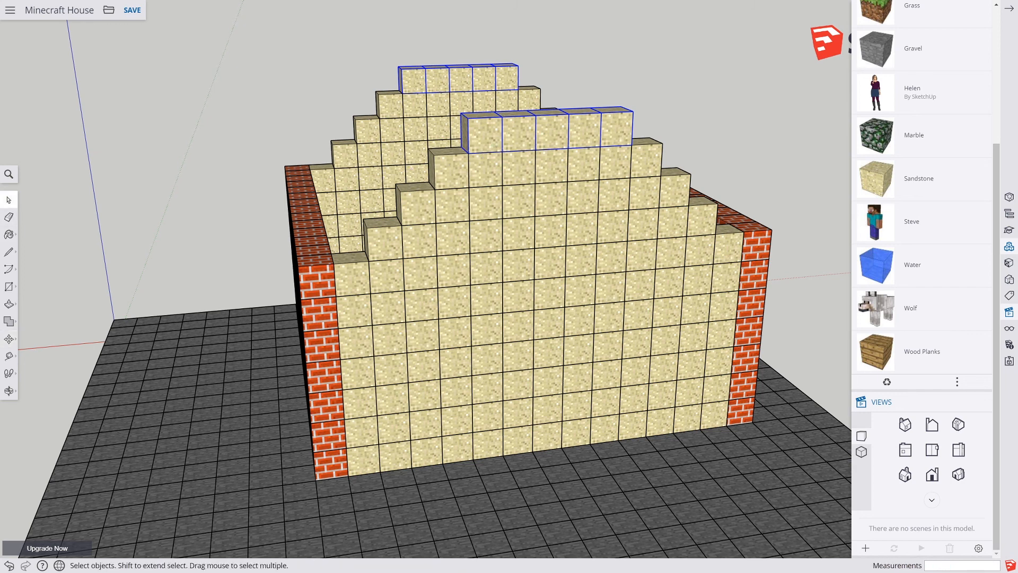
click(519, 133)
shift+click(585, 130)
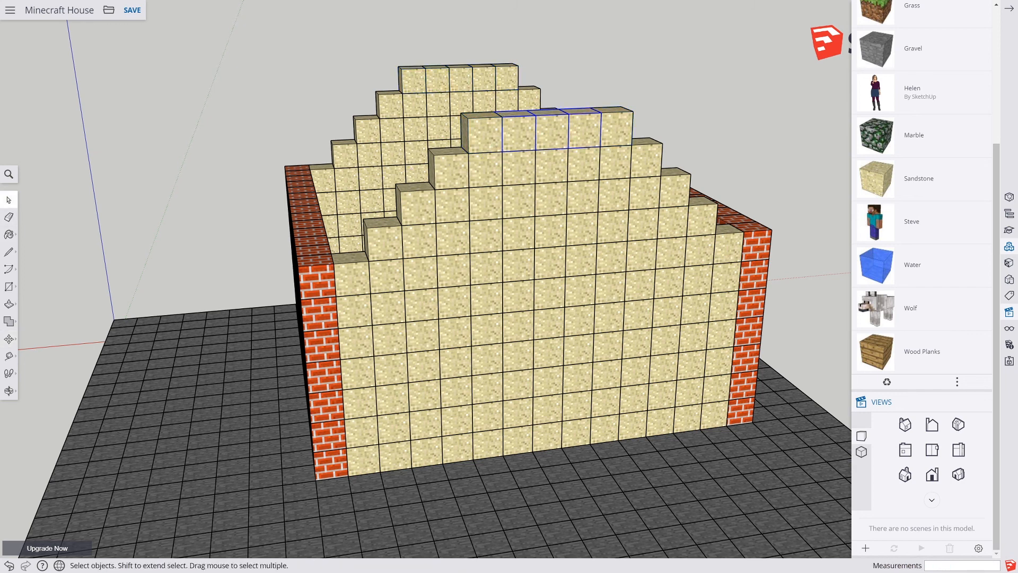
shift+click(485, 79)
click(9, 339)
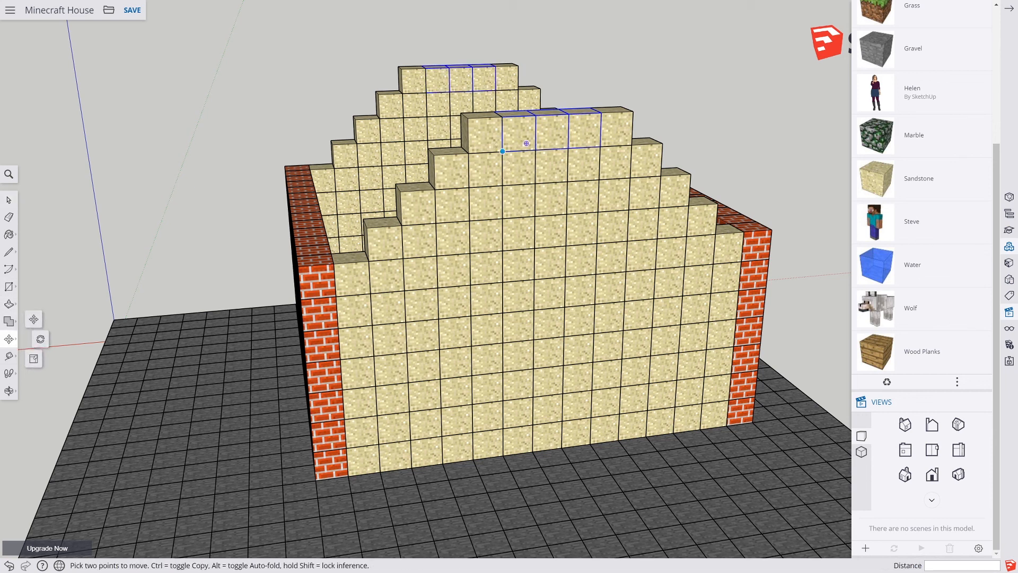
click(503, 151)
click(502, 115)
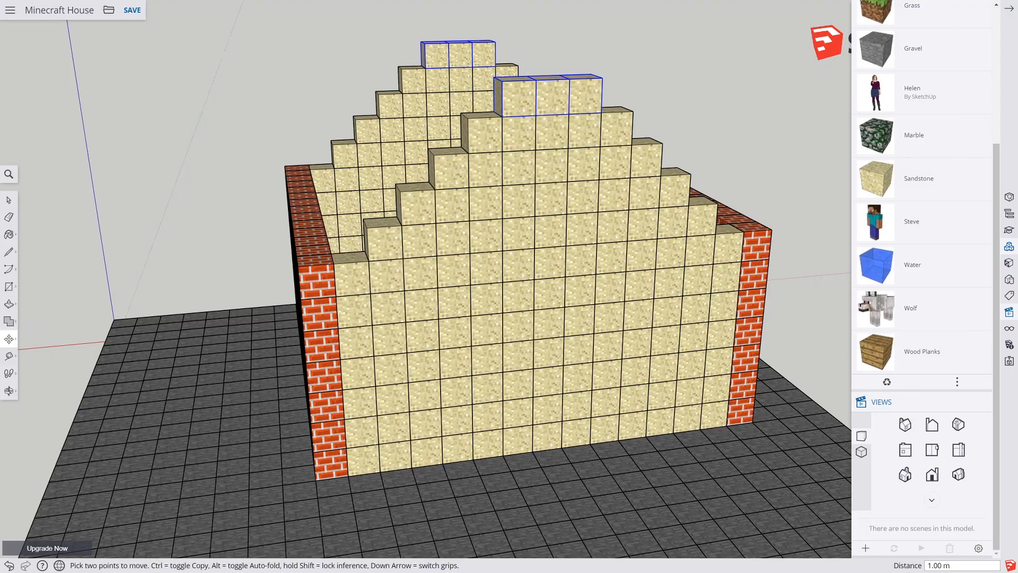
Place a Wood Planks block on the front corner of the brick wall and copy it 1.00 m onto the adjacent sandstone
middle_drag(502, 115, 588, 145)
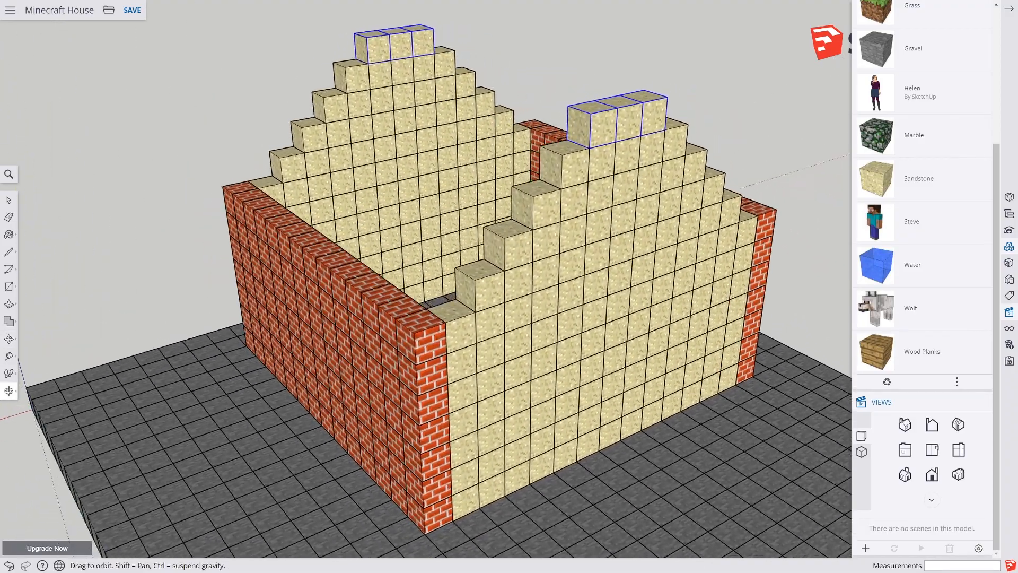
mouse_move(376, 201)
middle_down()
mouse_move(446, 204)
mouse_move(393, 204)
middle_up()
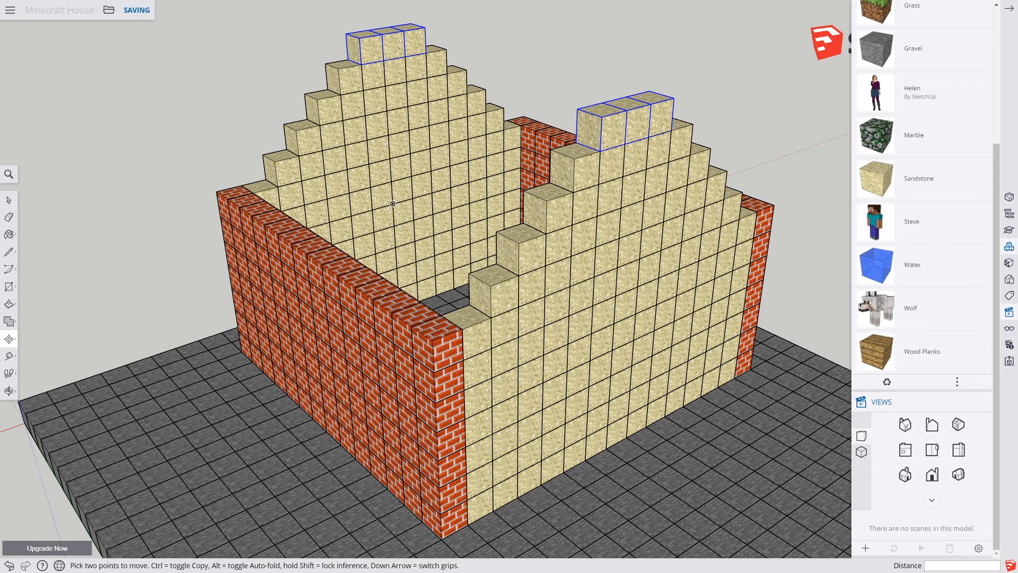
click(922, 351)
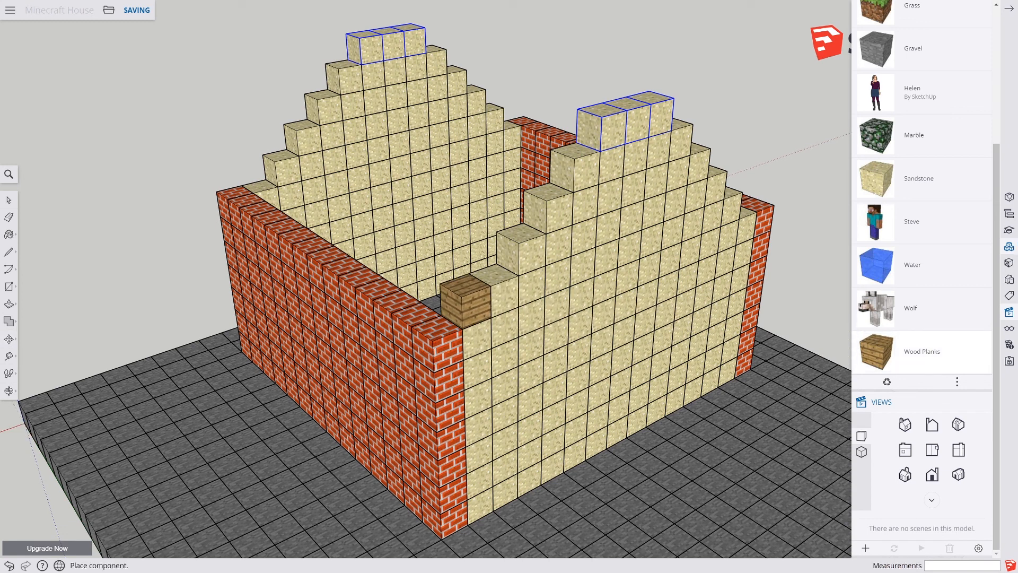
click(433, 339)
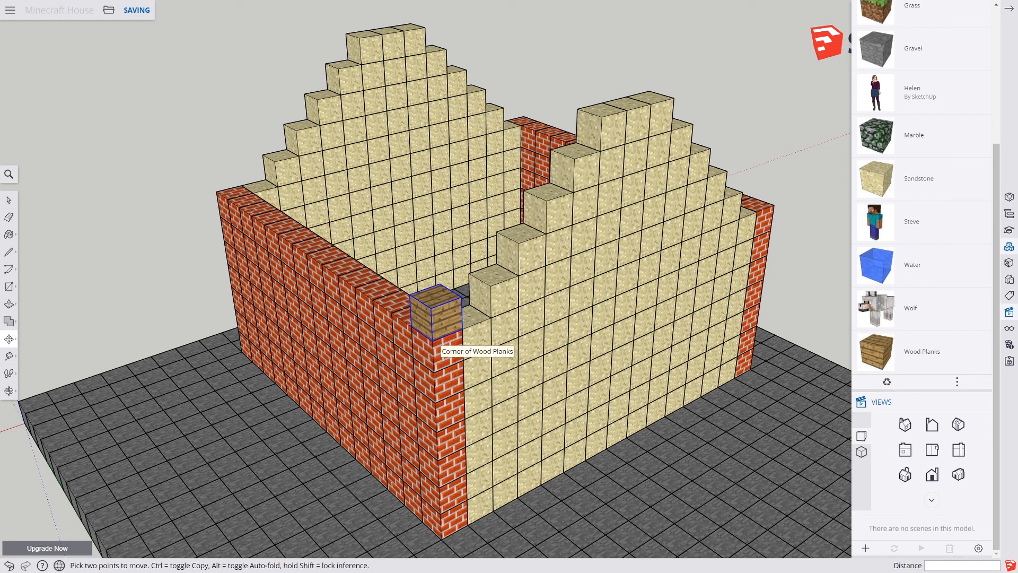
mouse_move(432, 340)
mouse_down()
mouse_move(404, 320)
mouse_move(433, 340)
mouse_up()
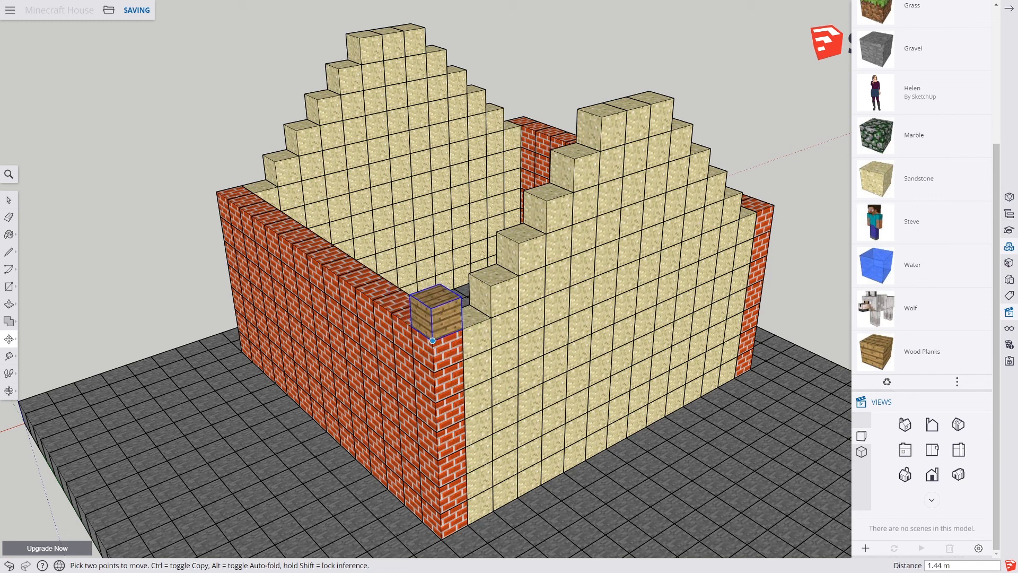
key(ctrl)
click(432, 340)
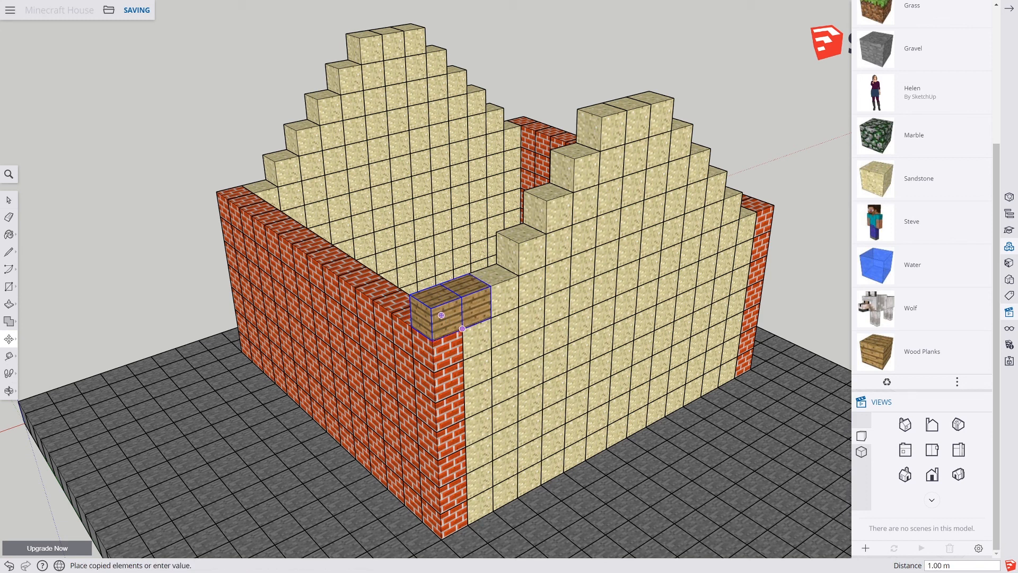
click(462, 329)
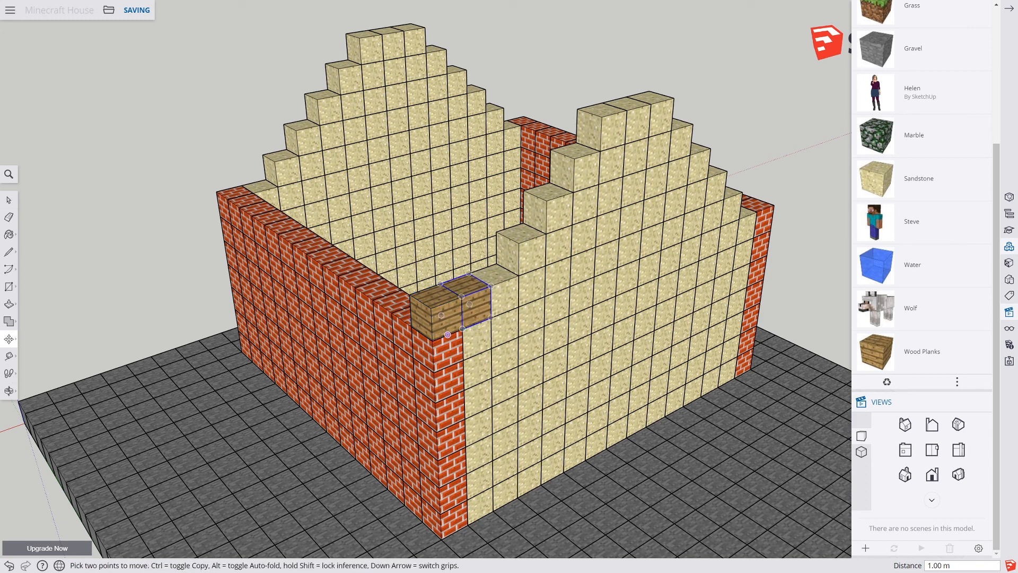
Try to array both wood plank blocks 13 times along the top of the brick wall at 1.00 m spacing
key(space)
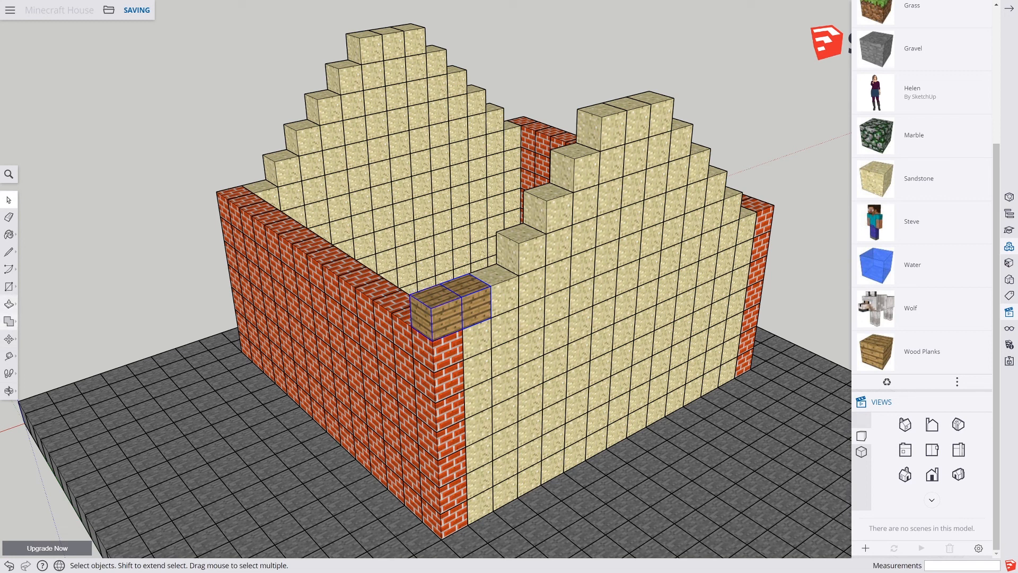
click(9, 338)
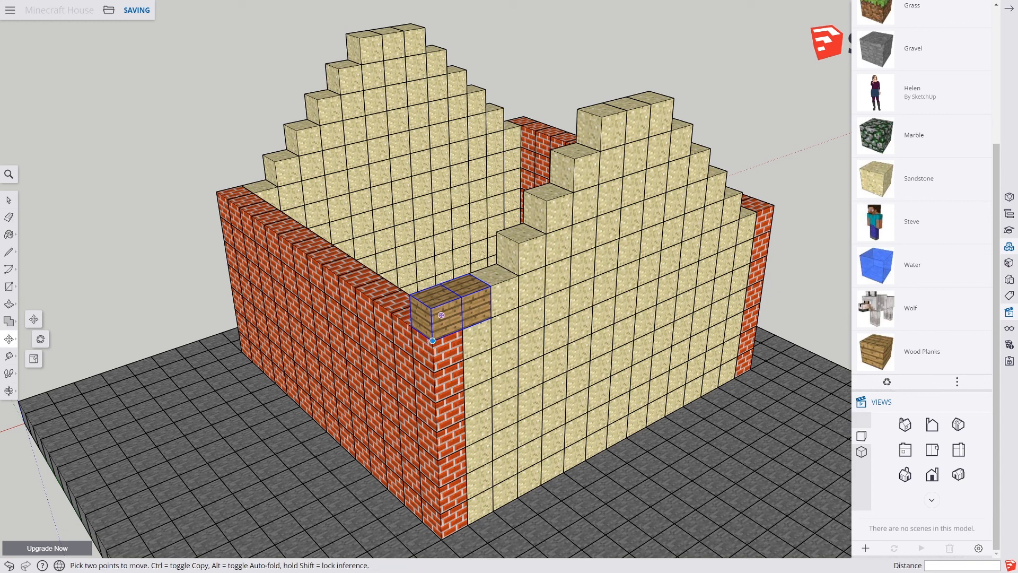
click(402, 342)
key(ctrl)
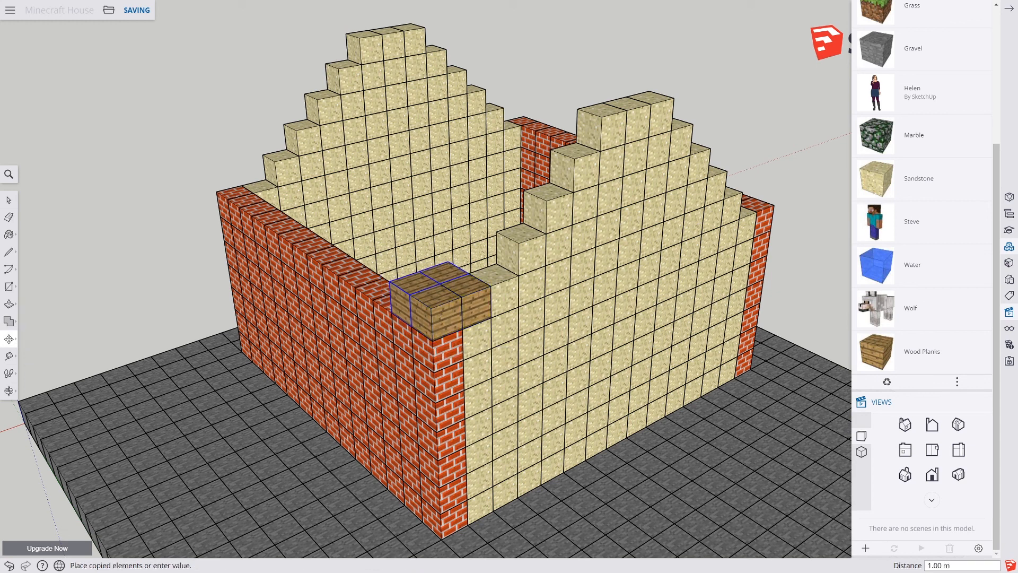
click(411, 326)
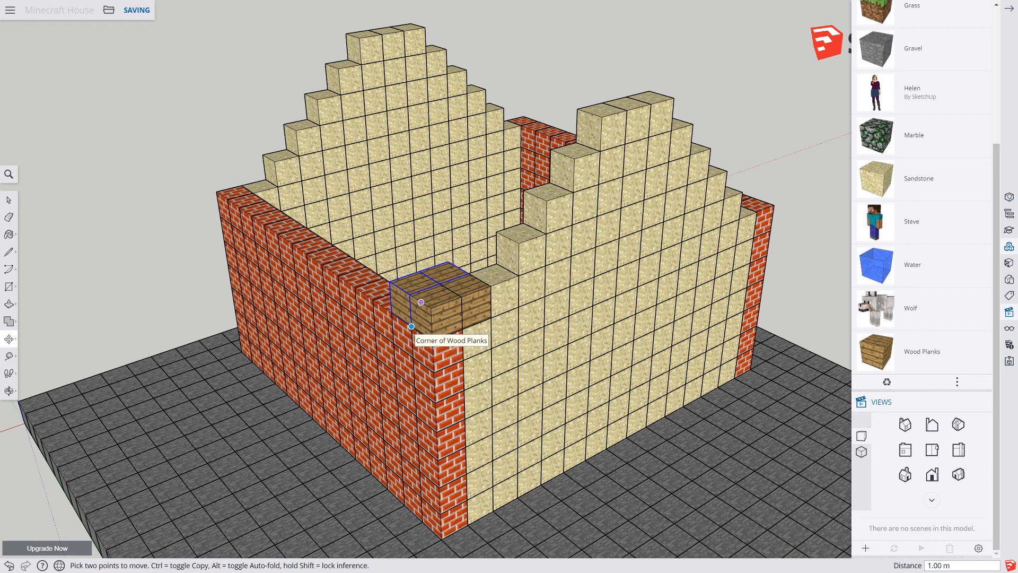
text(13x)
key(Return)
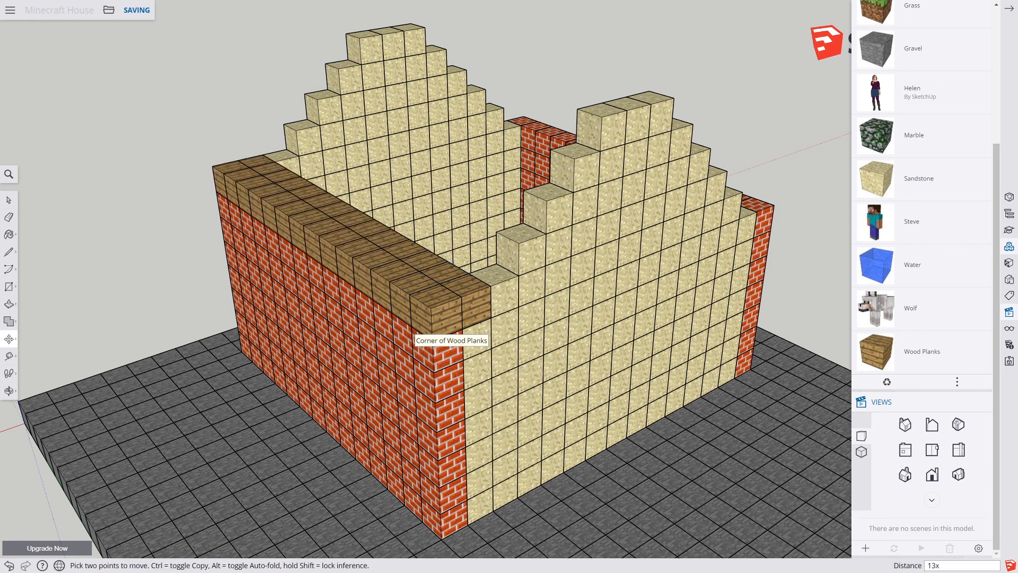
key(ctrl+z)
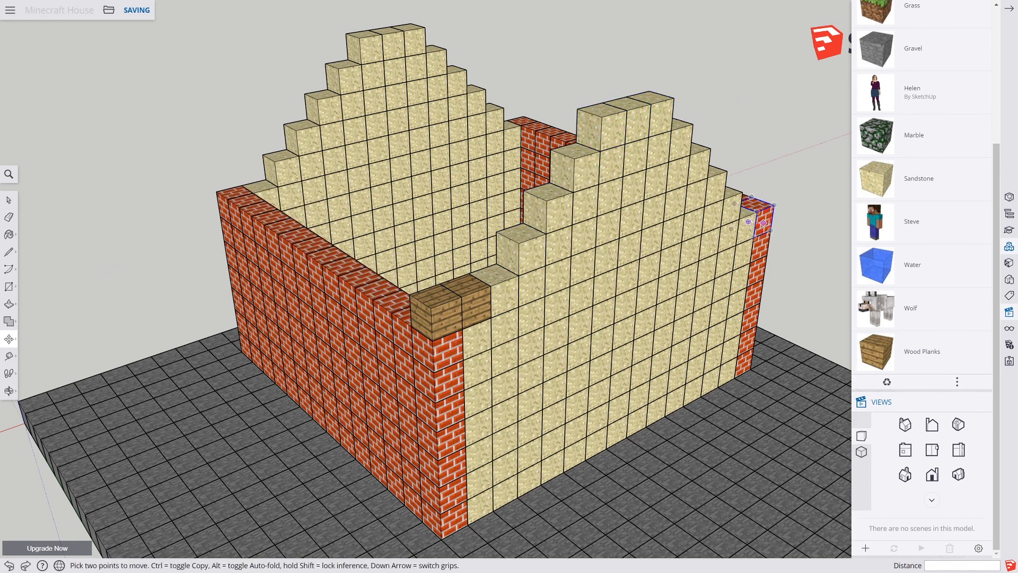
Copy the inner wood plank block diagonally up onto the first two steps of the front gable
click(9, 200)
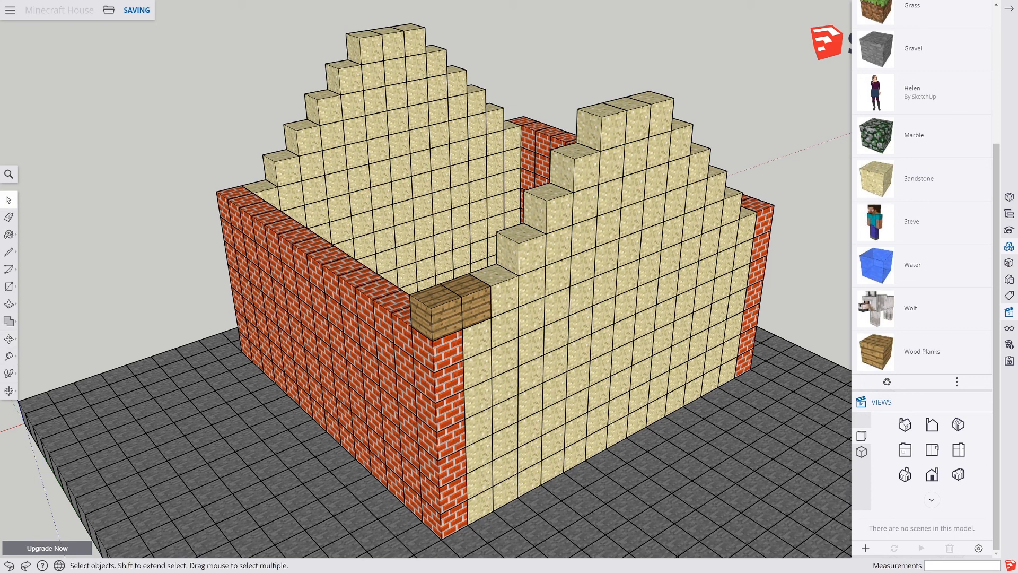
click(8, 338)
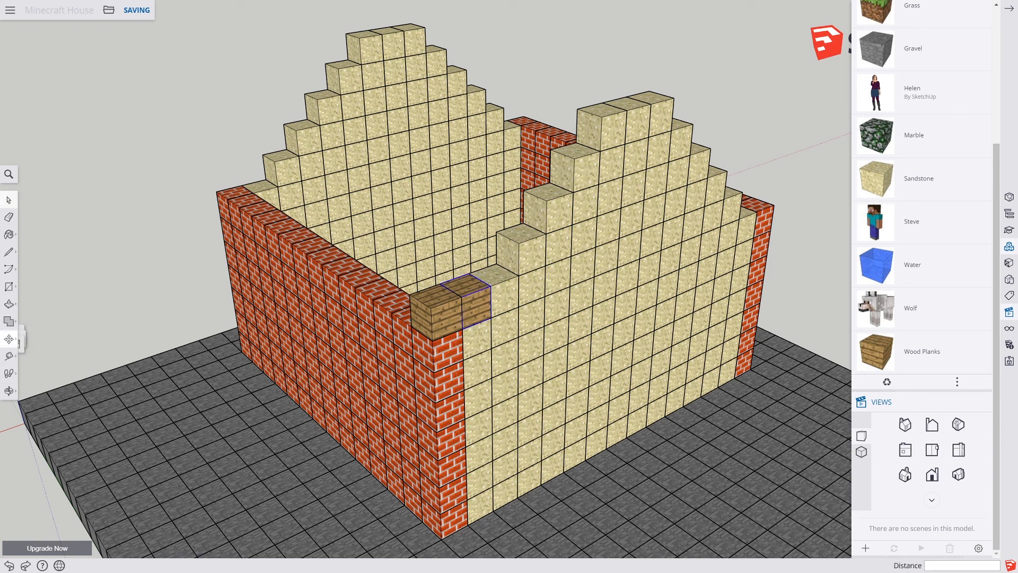
click(491, 323)
key(ctrl)
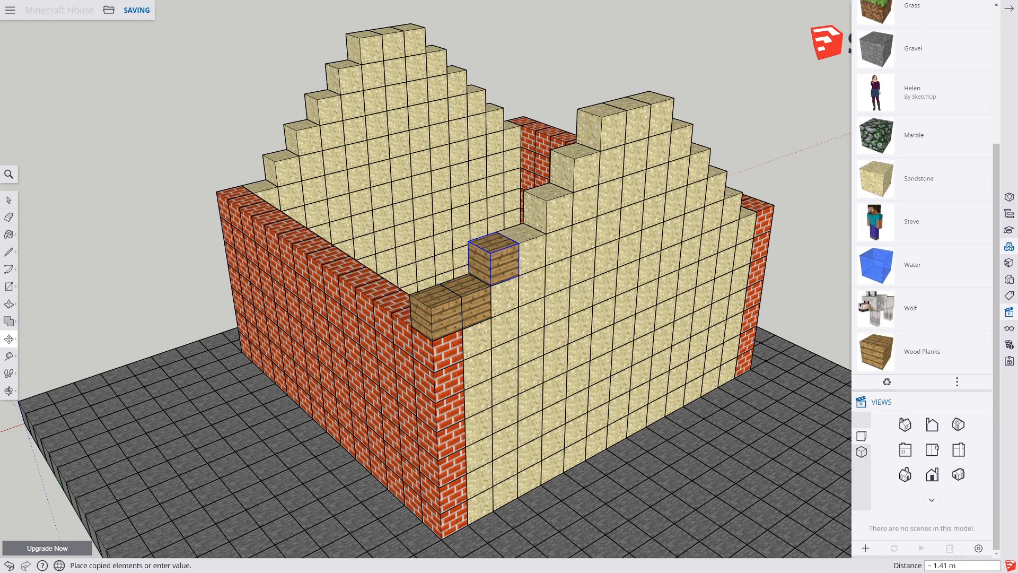
click(519, 273)
click(519, 273)
key(ctrl)
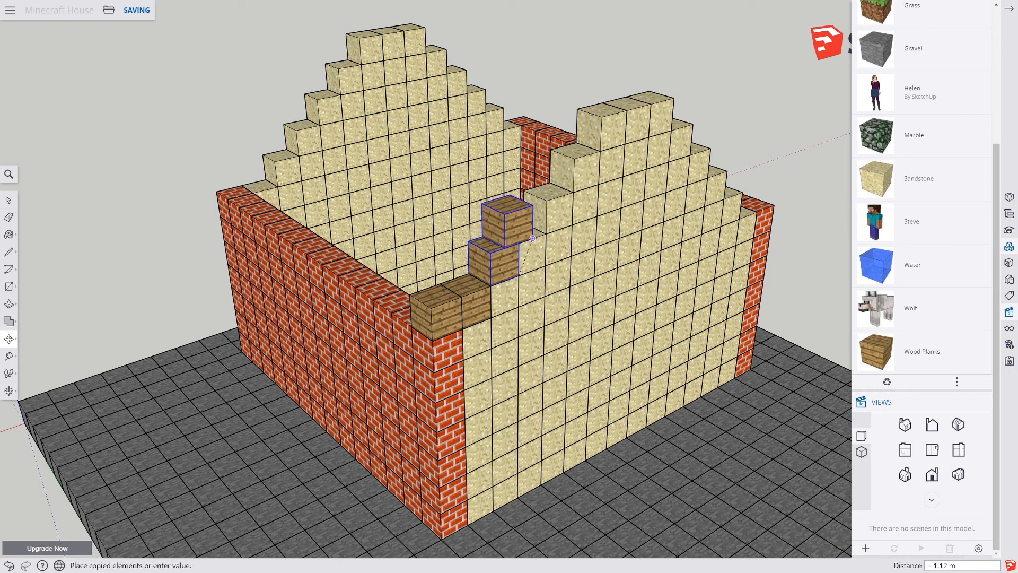
click(546, 233)
Continue copying the wood plank block diagonally up the front gable's next two steps and onto the start of its top row
click(546, 234)
key(ctrl)
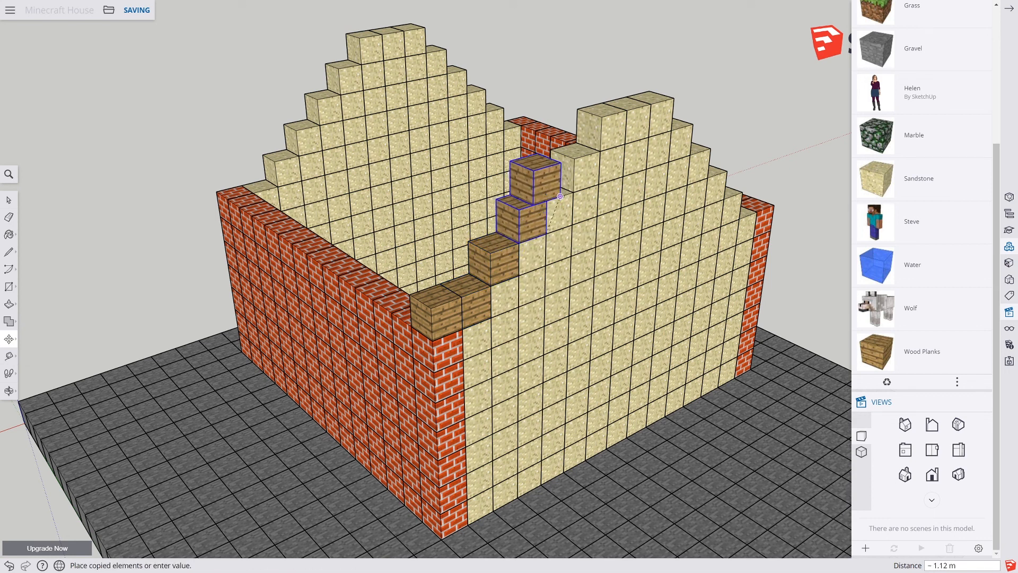
click(573, 192)
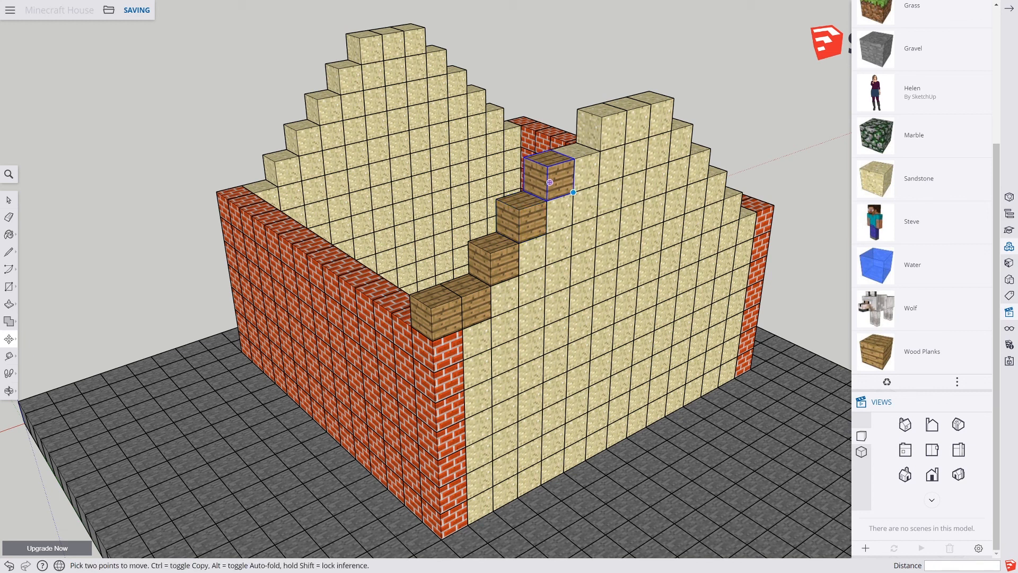
click(573, 192)
key(ctrl)
click(601, 154)
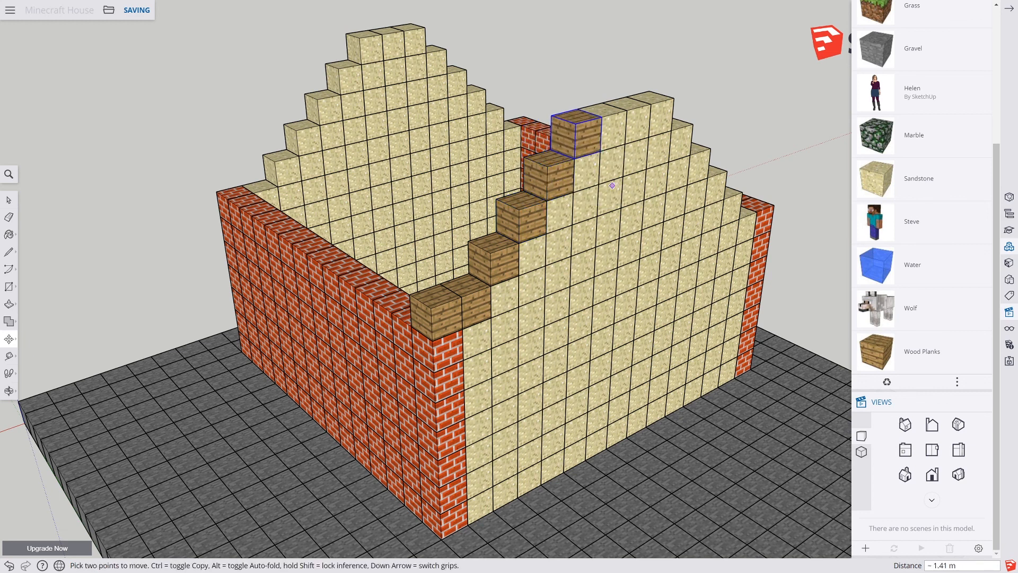
click(601, 153)
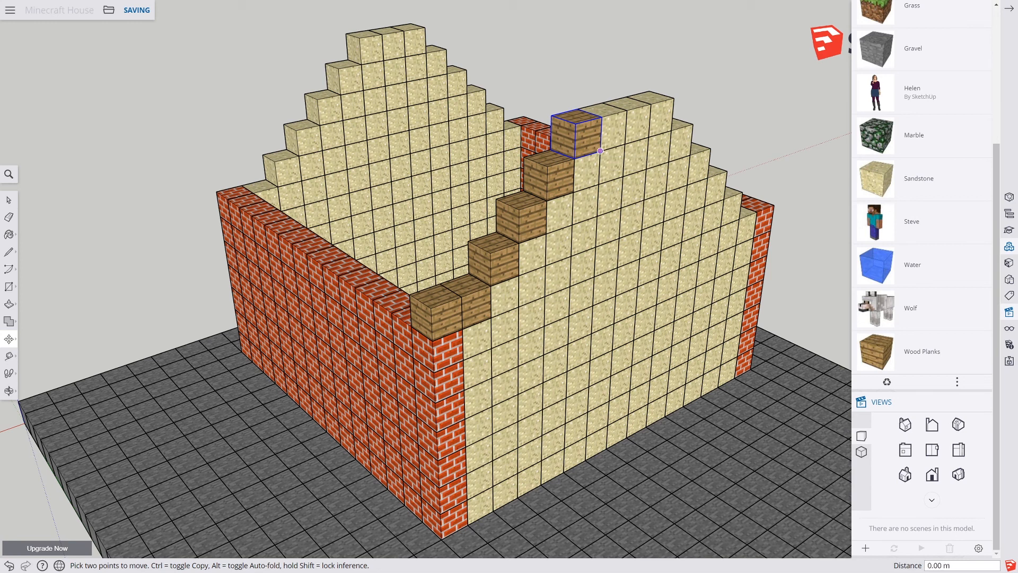
key(ctrl)
click(622, 111)
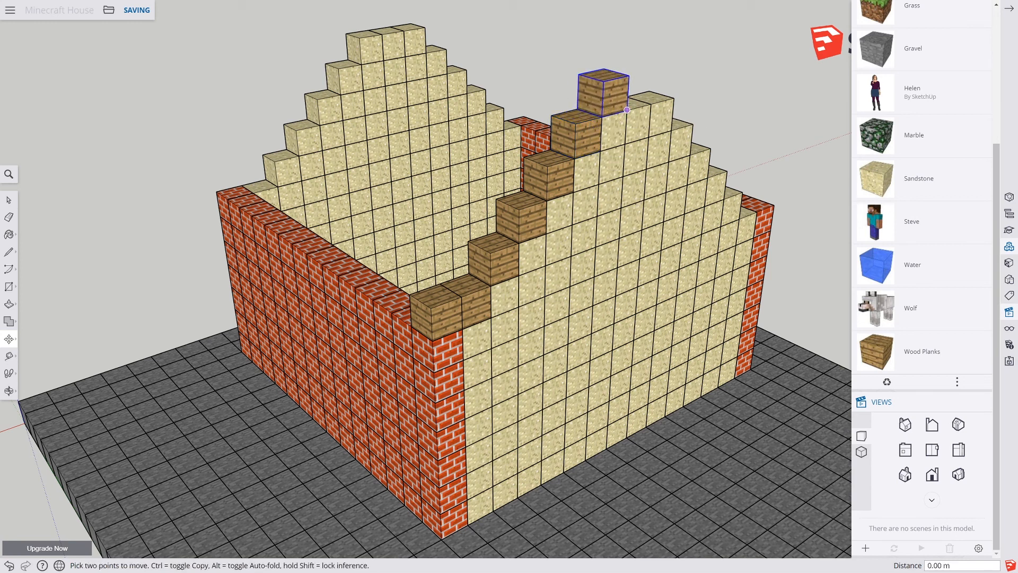
Copy the top wood plank block 1.00 m along the gable's top row and multiply the copy 2x
click(623, 112)
key(ctrl)
click(627, 109)
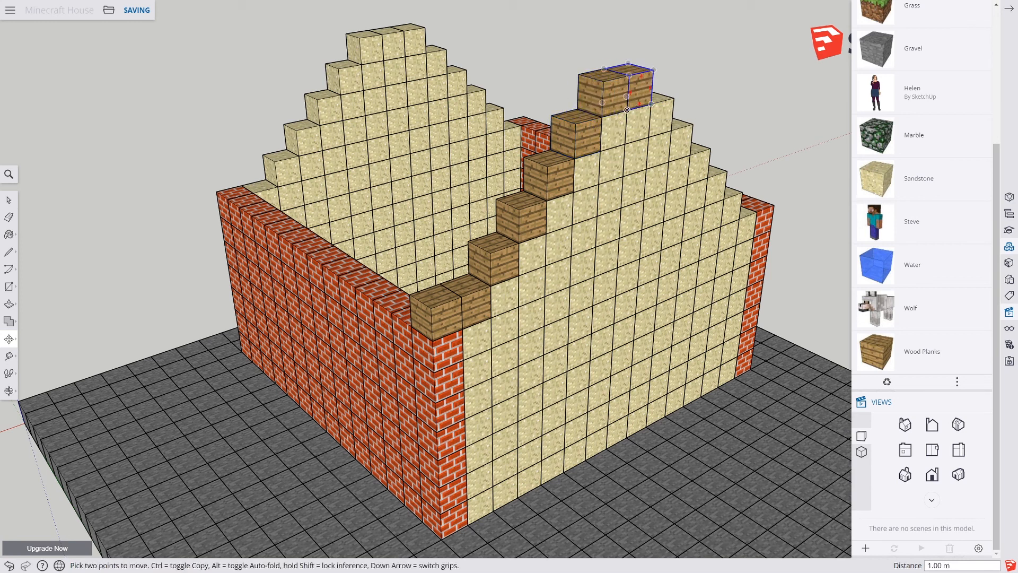
text(2x)
key(Return)
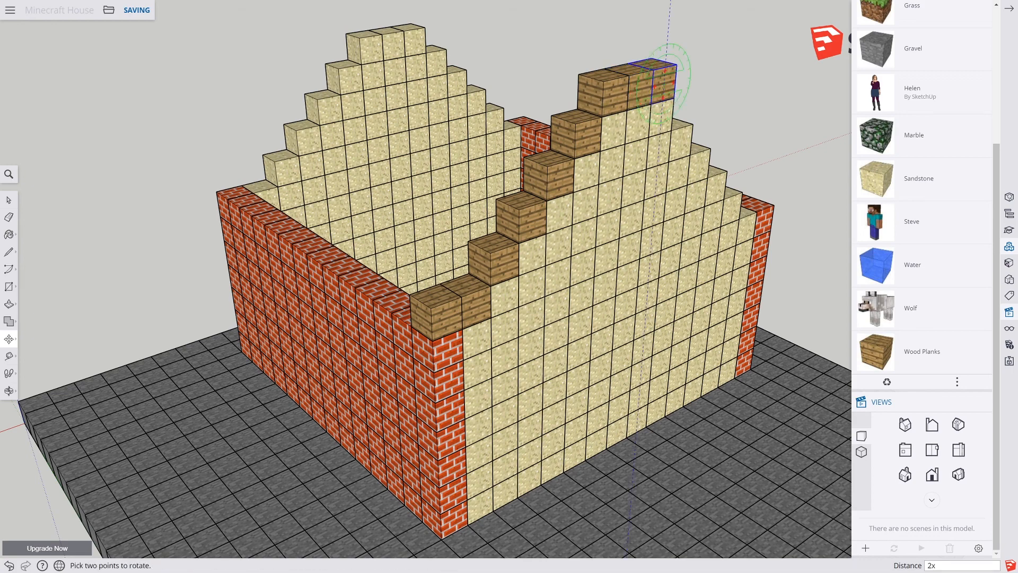
Copy the end wood plank block of the top row diagonally down onto the first two steps of the gable's opposite slope
click(652, 104)
key(ctrl)
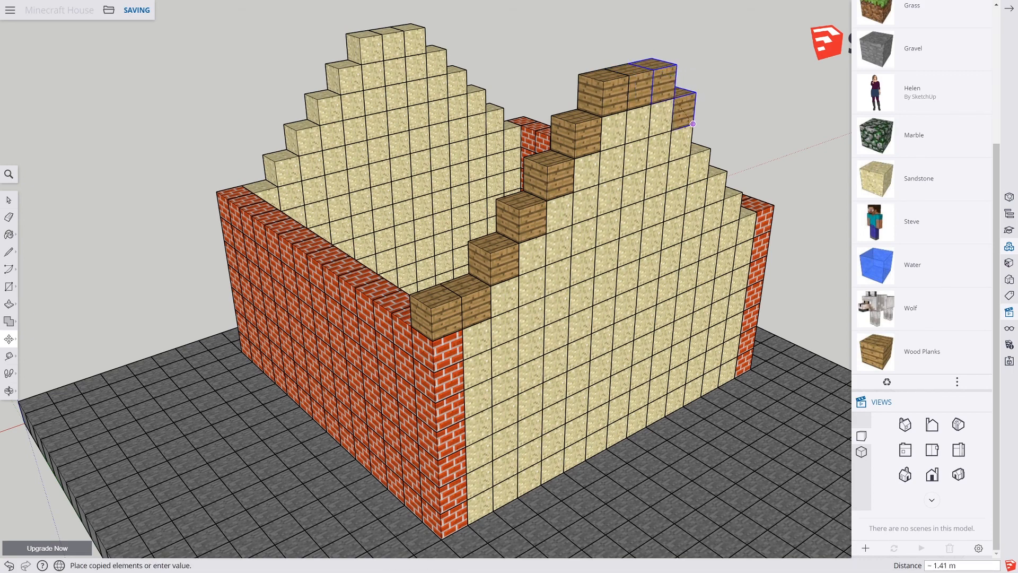
middle_drag(671, 130, 444, 132)
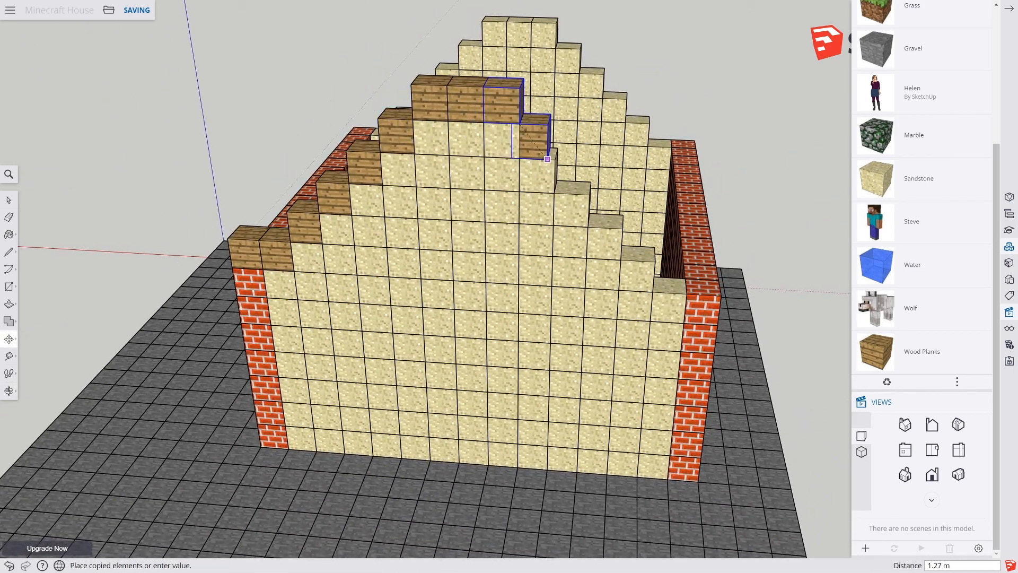
click(555, 159)
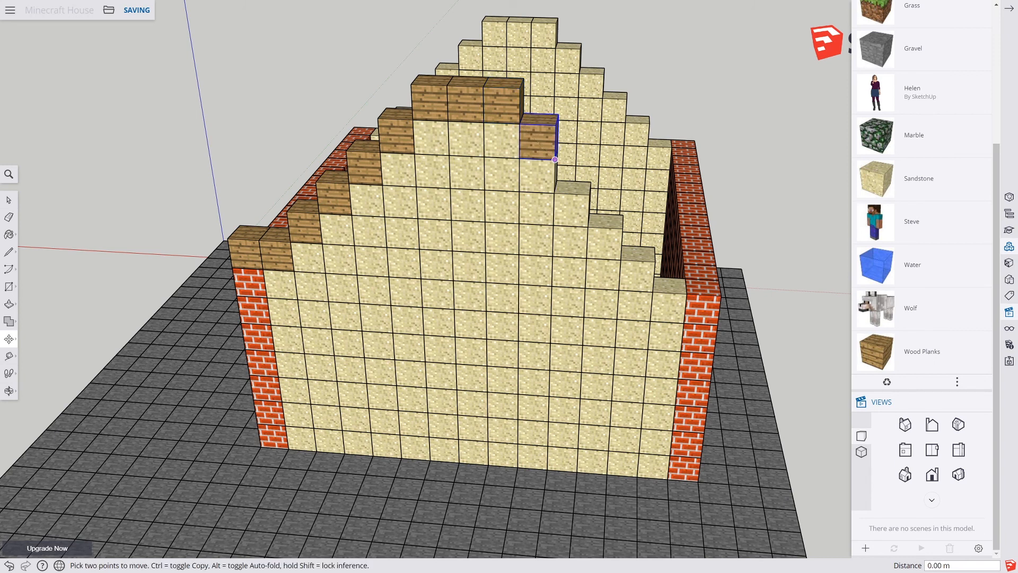
click(555, 159)
click(589, 195)
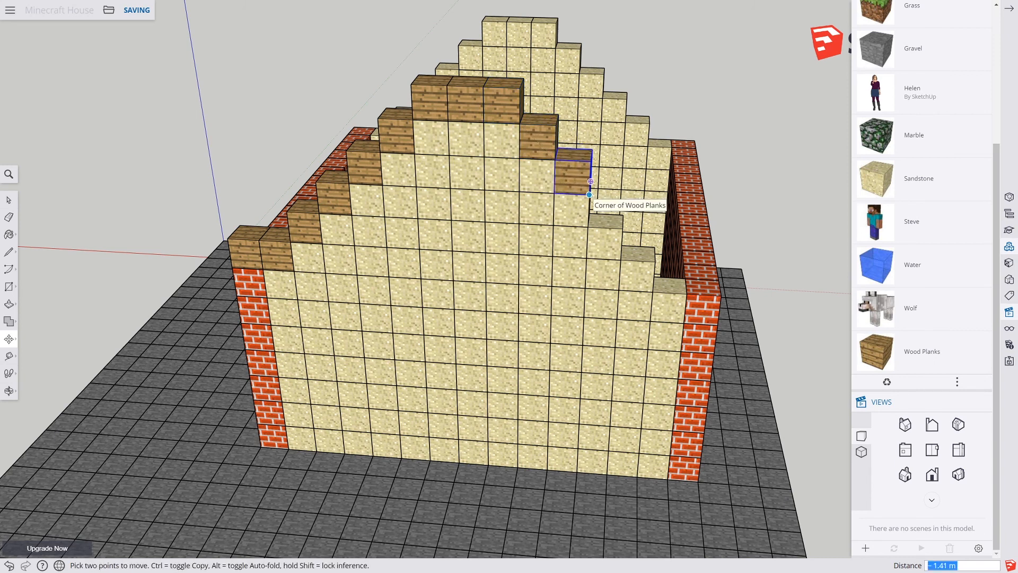
Copy the lowest wood plank block diagonally down onto the next two steps of the descending gable slope
click(589, 194)
key(ctrl)
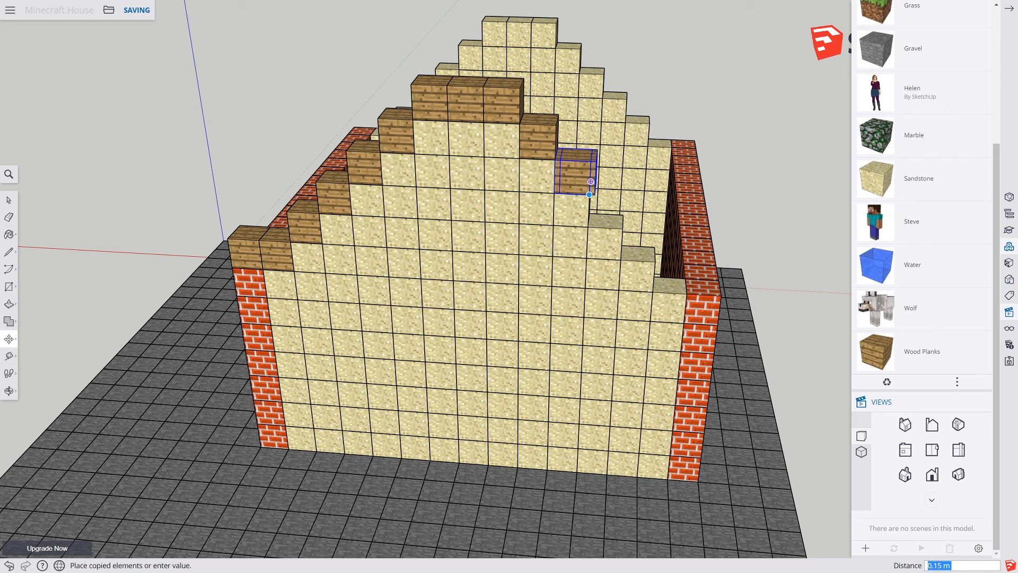
key(ctrl)
key(ctrl)
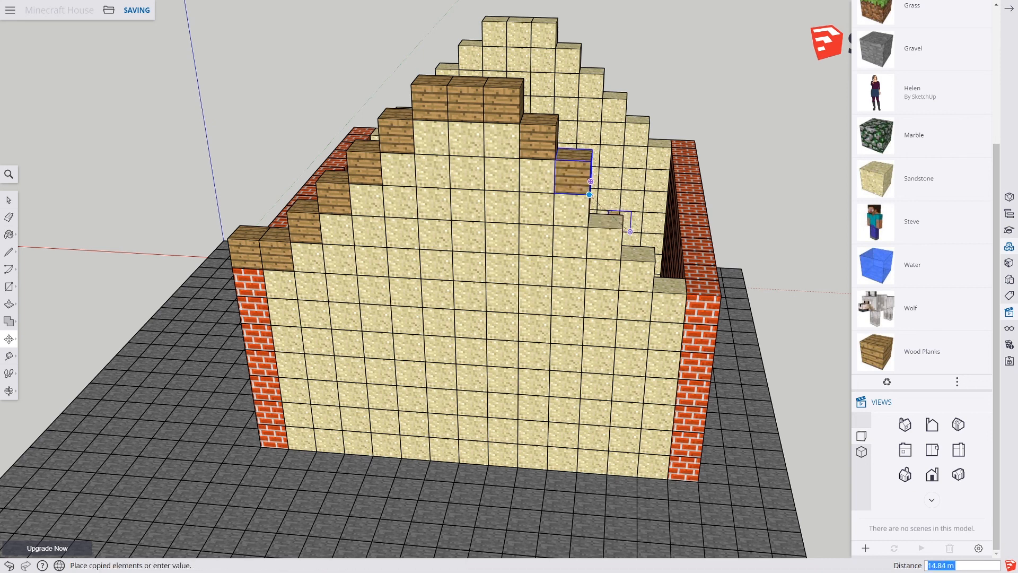
click(623, 228)
click(623, 228)
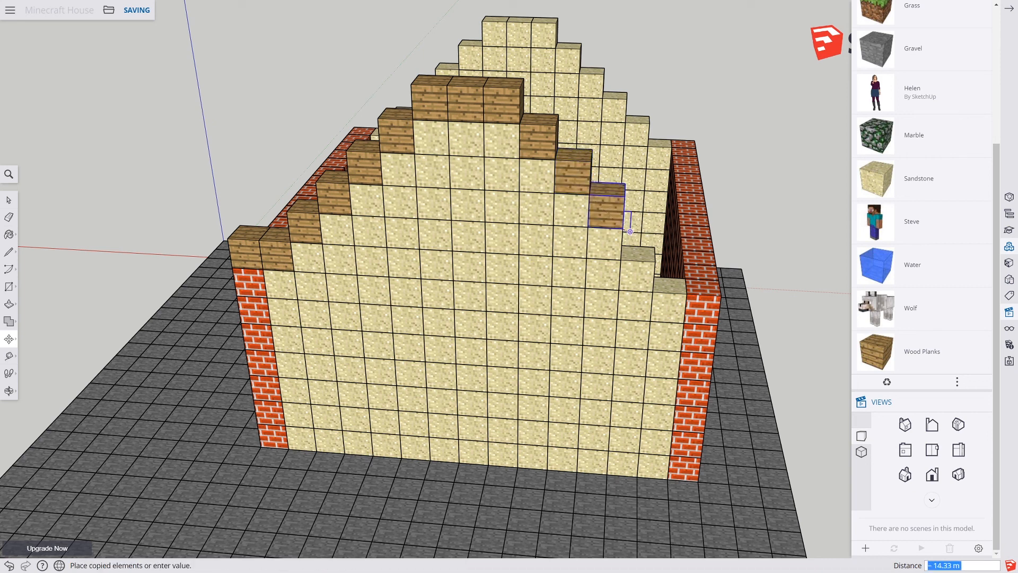
click(655, 261)
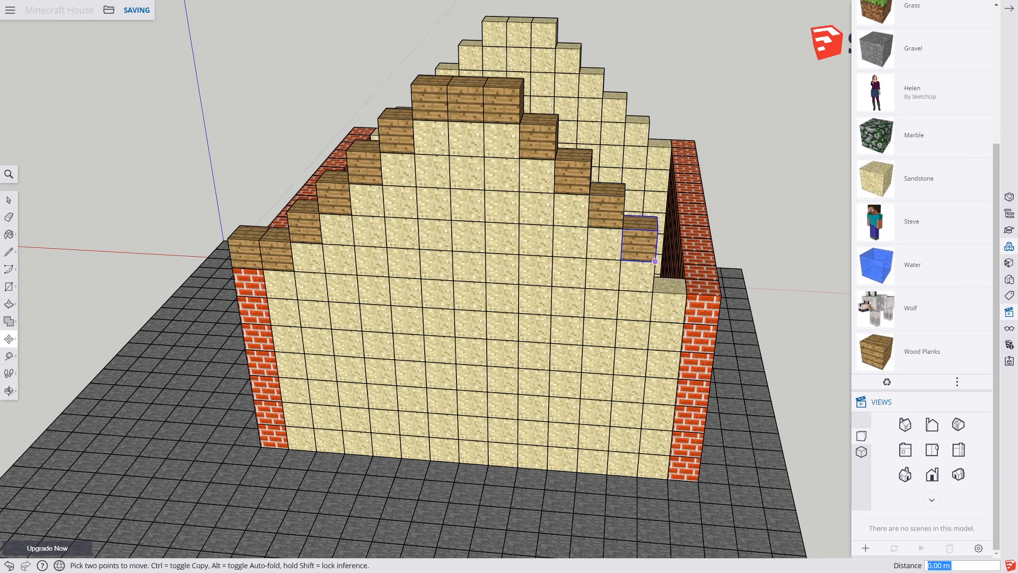
Copy the wood plank block down onto the last sandstone block and 1.00 m across onto the brick wall corner
click(656, 261)
click(704, 295)
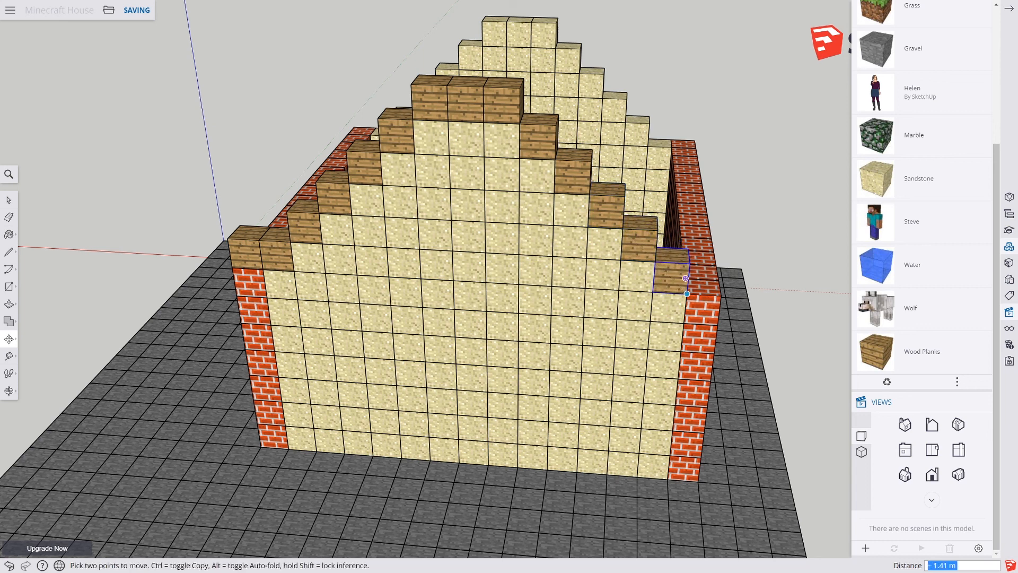
click(703, 295)
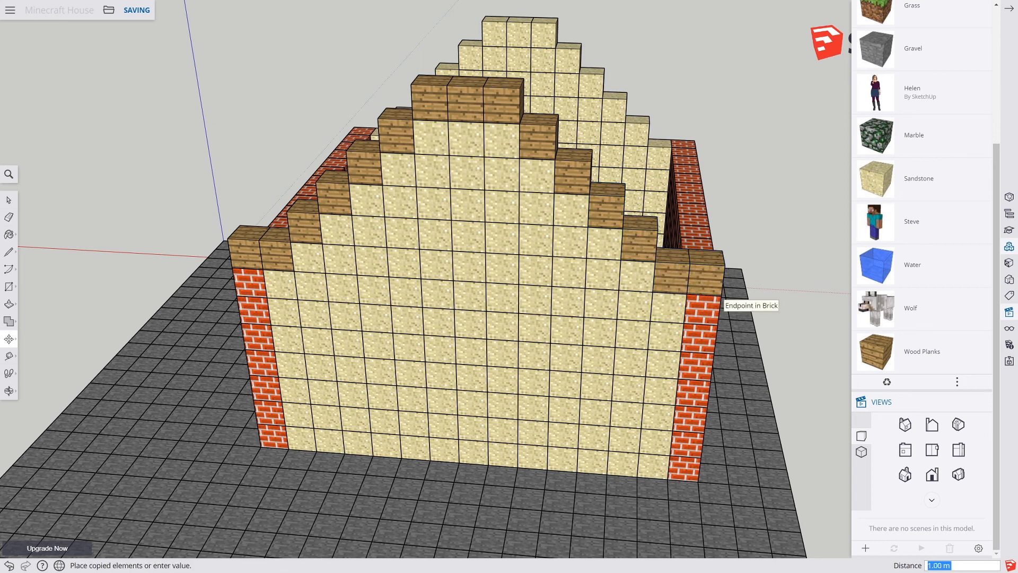
click(723, 296)
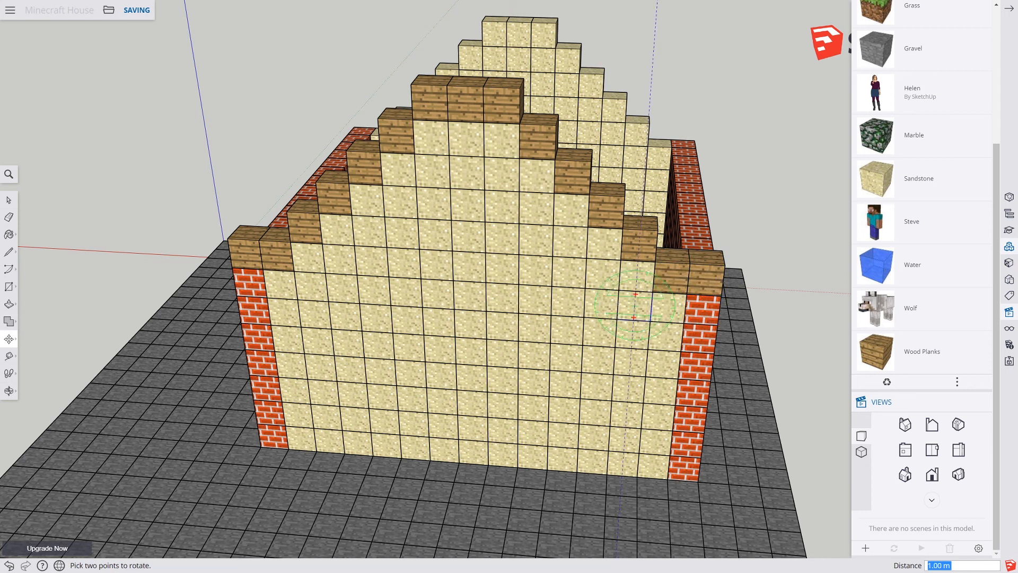
Delete the five wood plank blocks on the gable's descending slope, keeping the one on the brick wall corner
key(space)
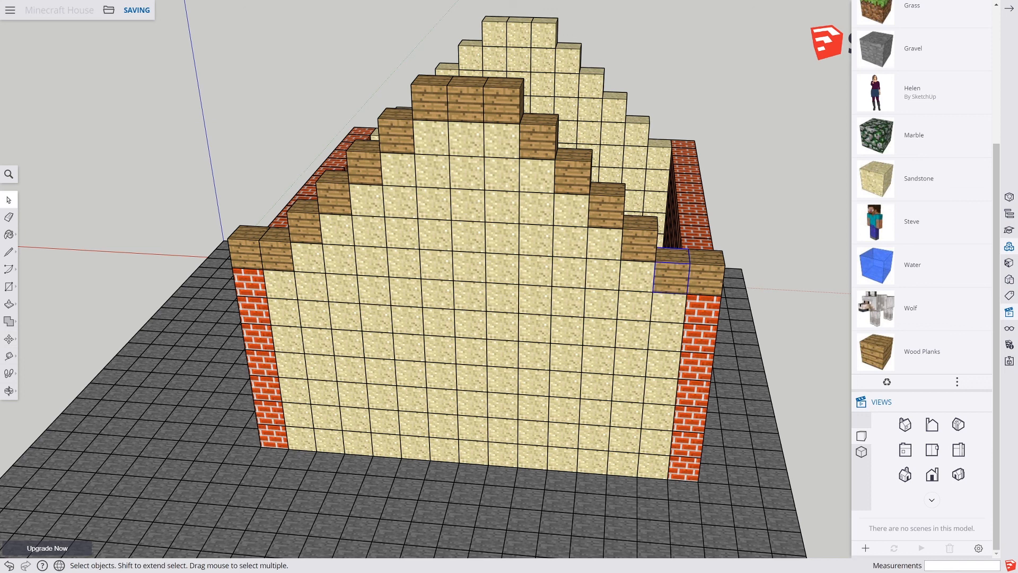
key(Delete)
click(640, 240)
key(Delete)
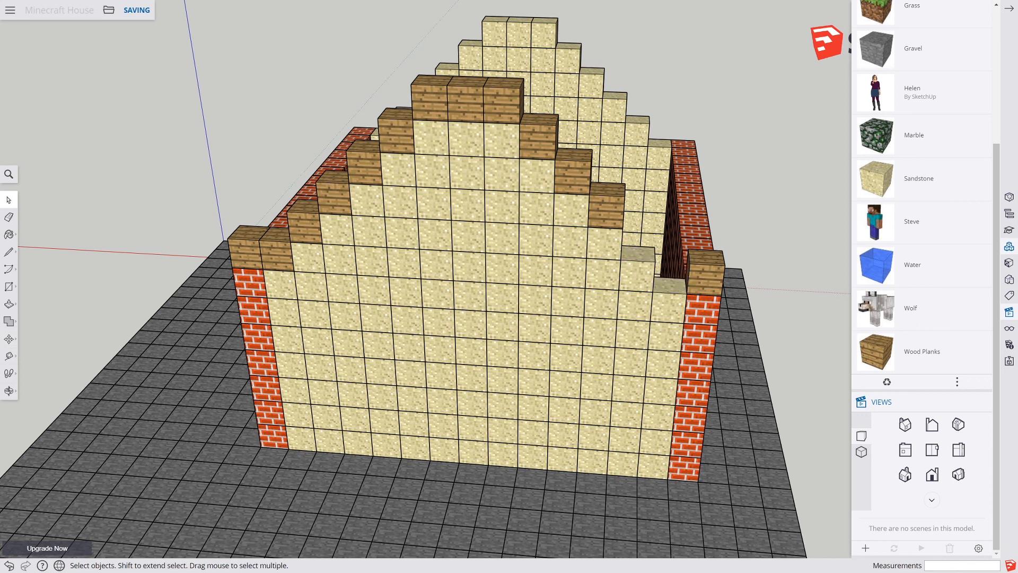
click(607, 207)
key(Delete)
click(573, 173)
key(Delete)
click(538, 137)
key(Delete)
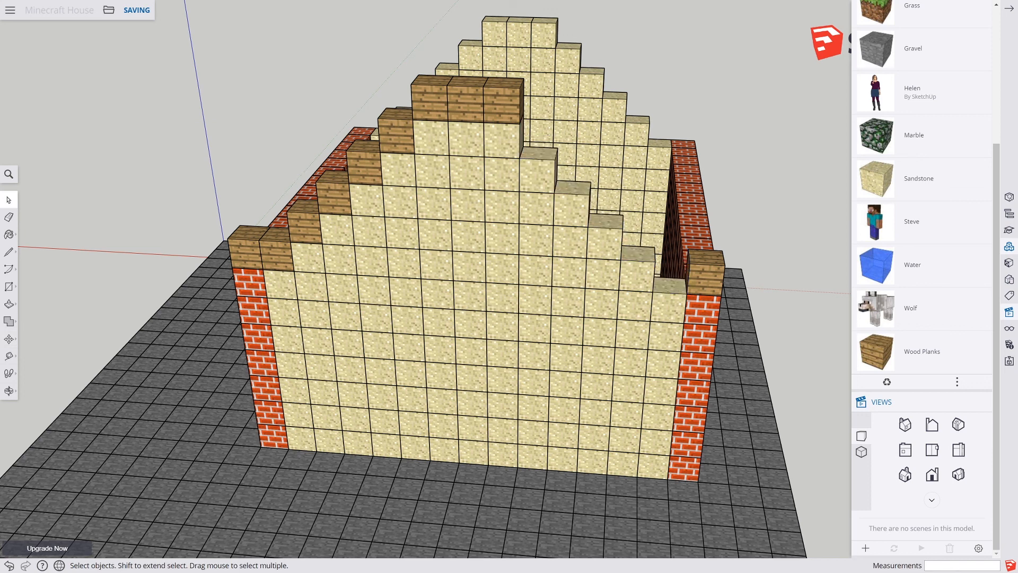
Copy the end wood plank block of the top row diagonally down one step and multiply the copy 5x along the slope
click(9, 339)
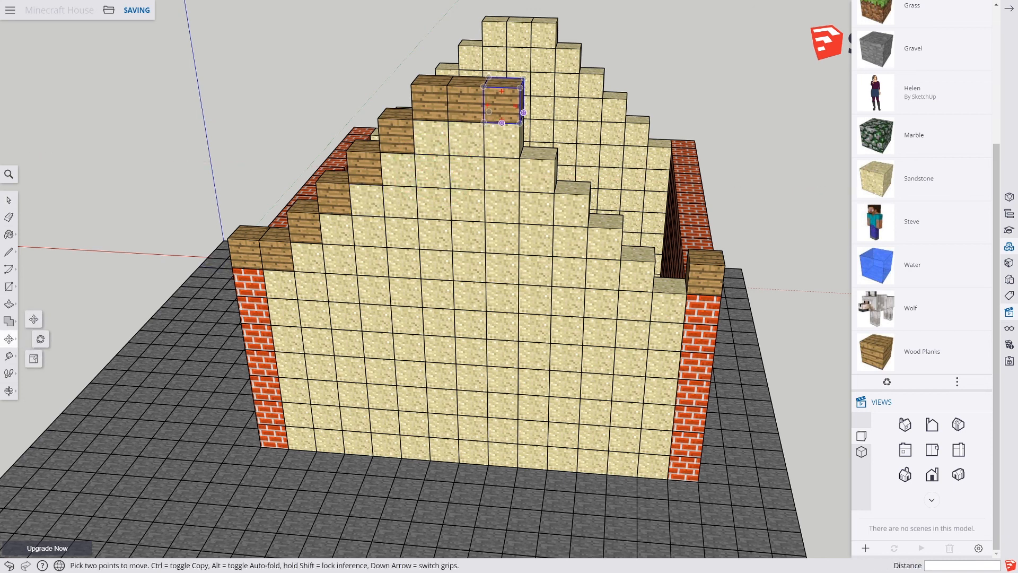
key(ctrl)
click(519, 123)
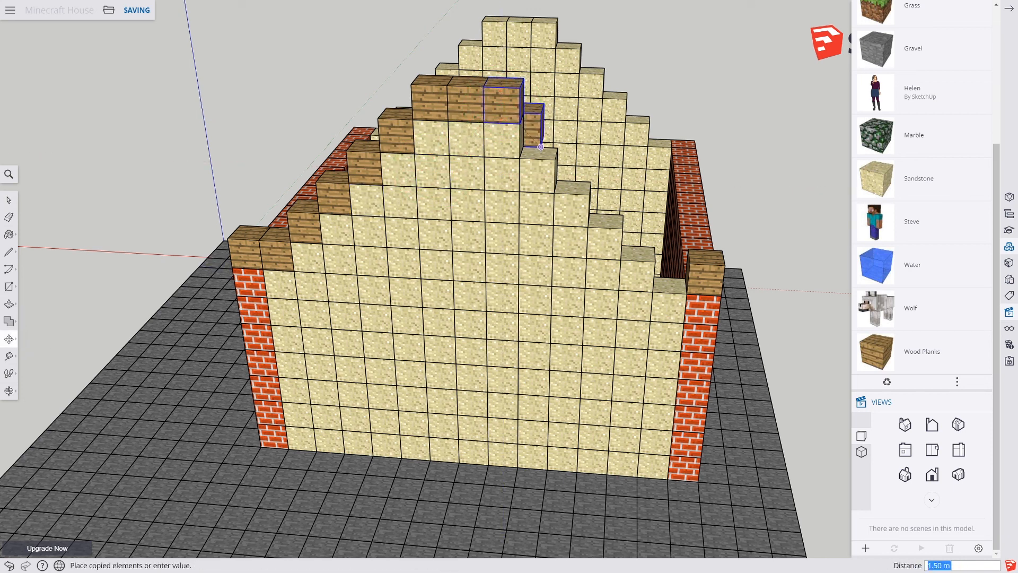
click(554, 159)
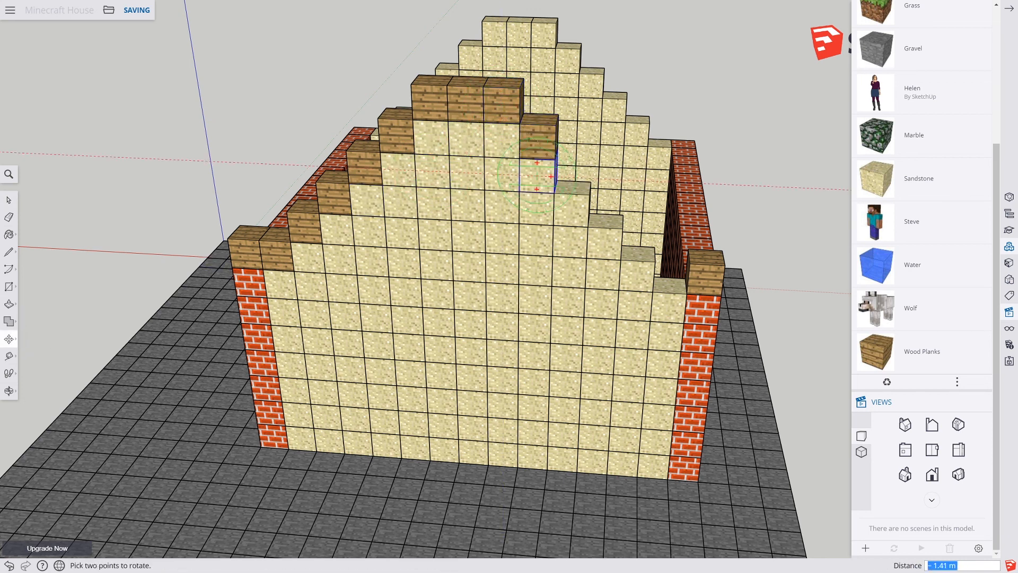
text(5x)
key(Return)
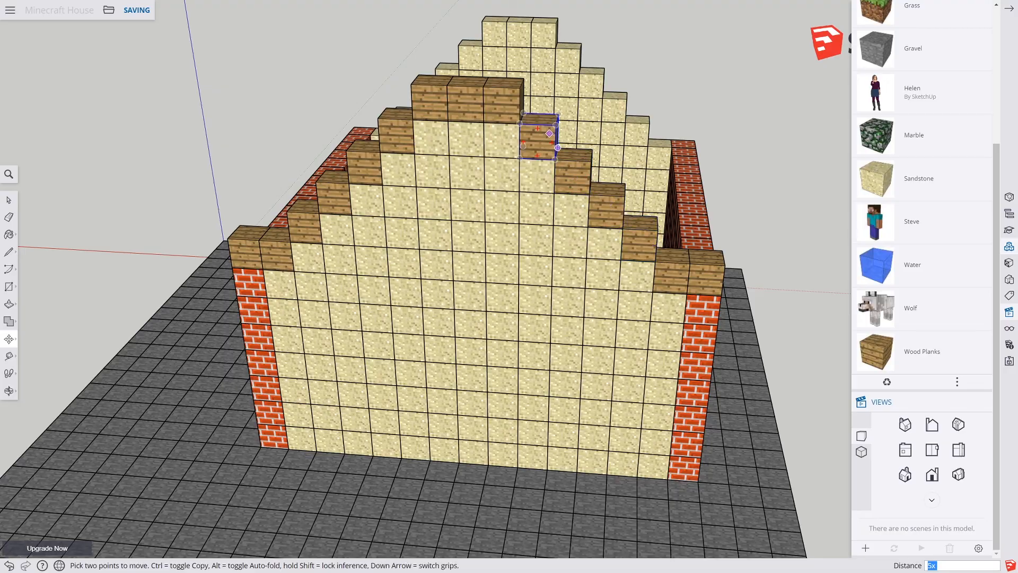
Copy all wood plank blocks on the gable's stepped edge 1.00 m along the brick wall and multiply the copy 13x to form the roof
middle_drag(575, 177, 485, 262)
middle_drag(350, 233, 308, 224)
scroll(398, 246, up, 3)
scroll(471, 291, up, 4)
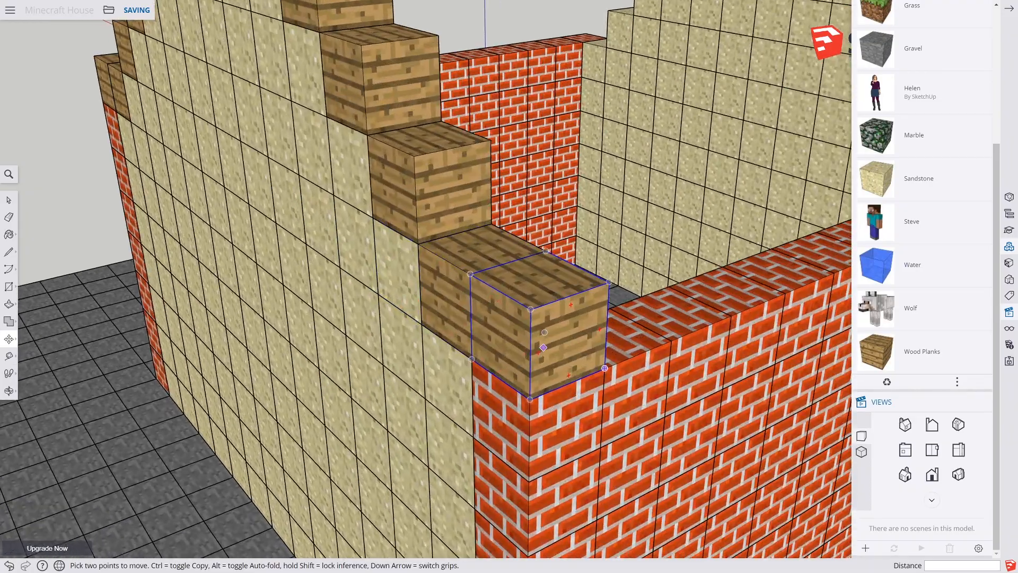
middle_drag(477, 297, 389, 316)
scroll(416, 310, down, 4)
key(space)
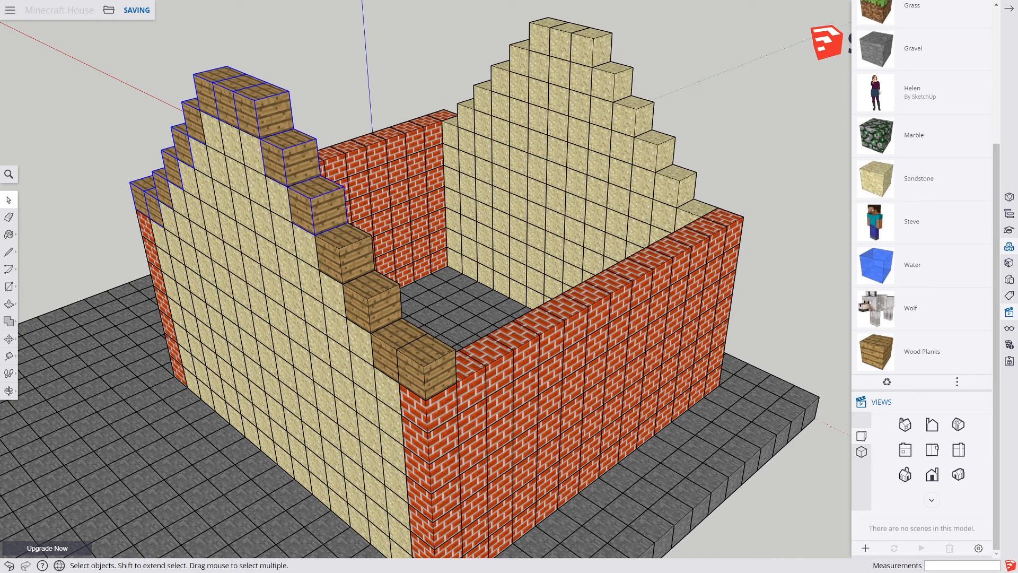
shift+click(348, 255)
shift+click(389, 347)
shift+click(426, 369)
click(9, 339)
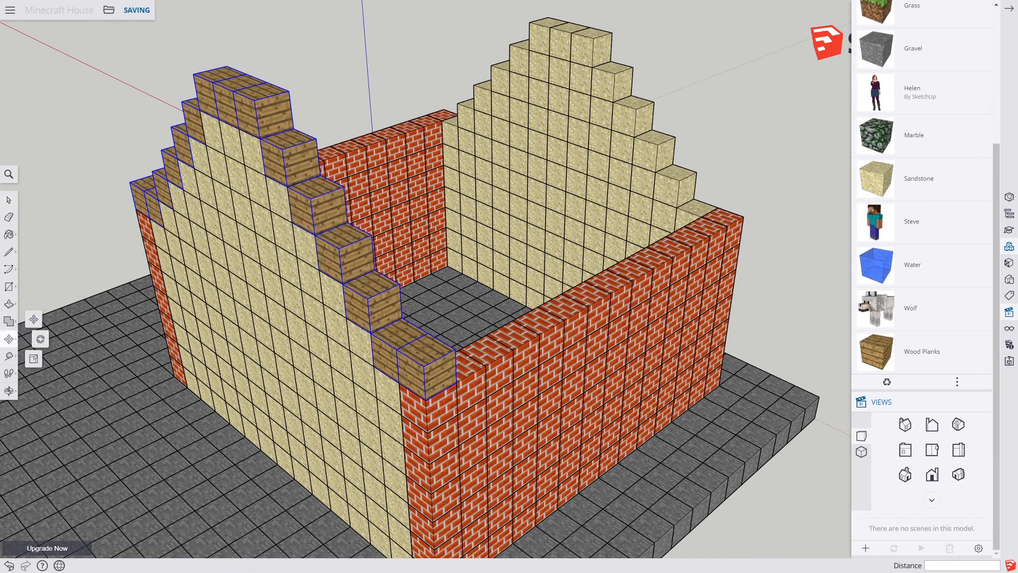
click(426, 399)
key(super)
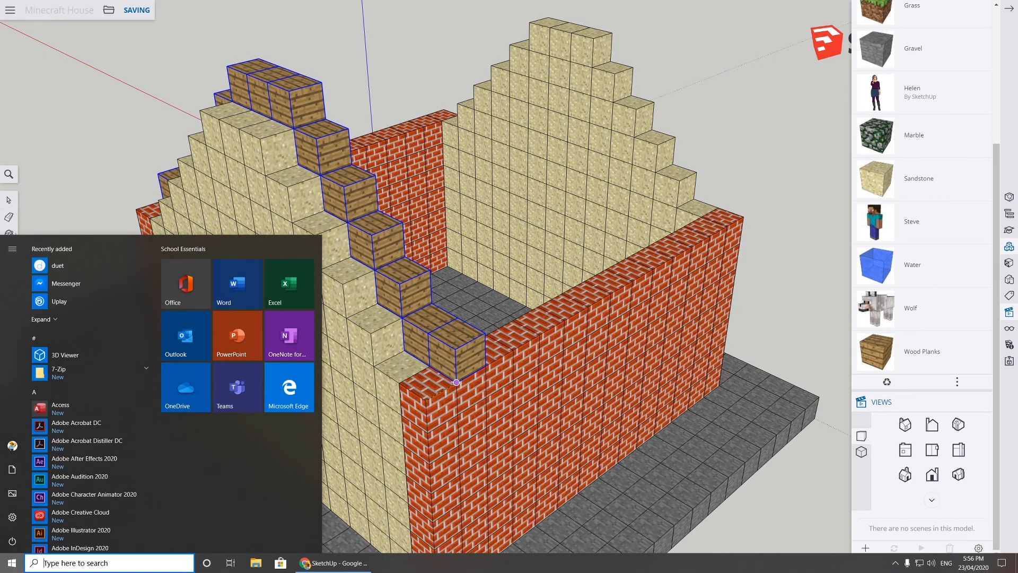
key(super)
key(ctrl)
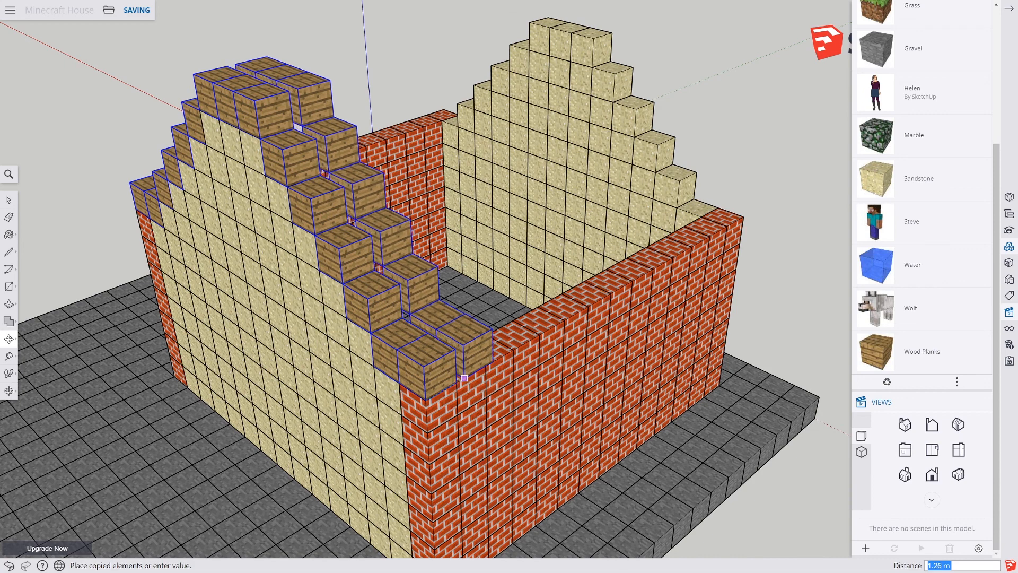
click(457, 381)
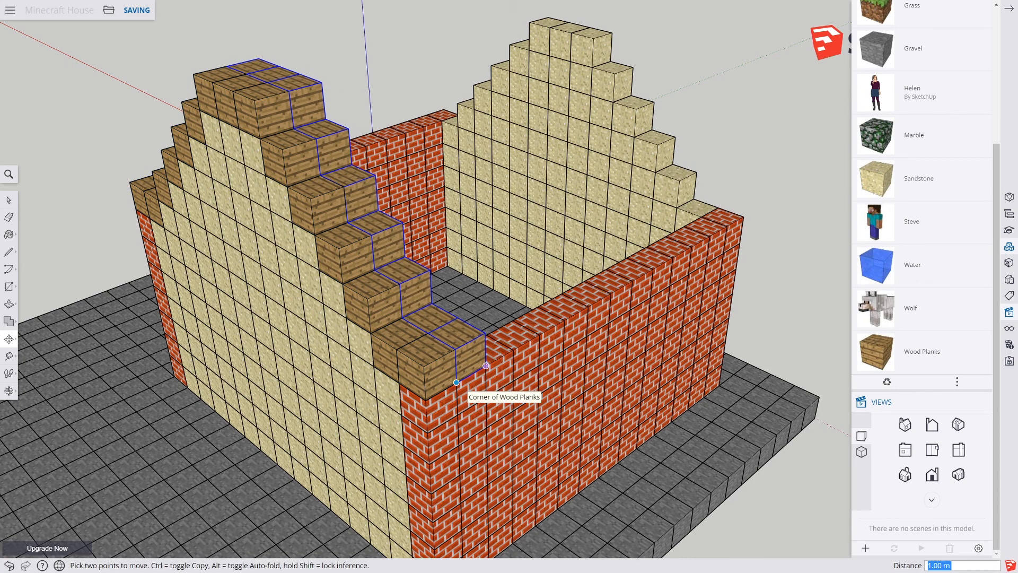
text(13x)
key(Return)
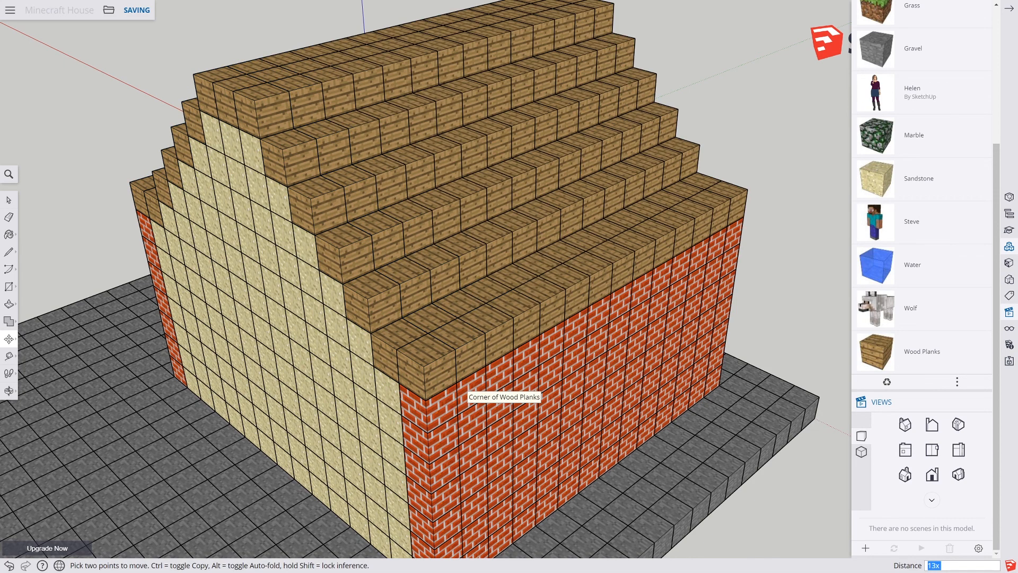
Delete sandstone blocks in the middle of the gable wall to open a stepped doorway five blocks wide at the base
middle_drag(270, 314, 400, 308)
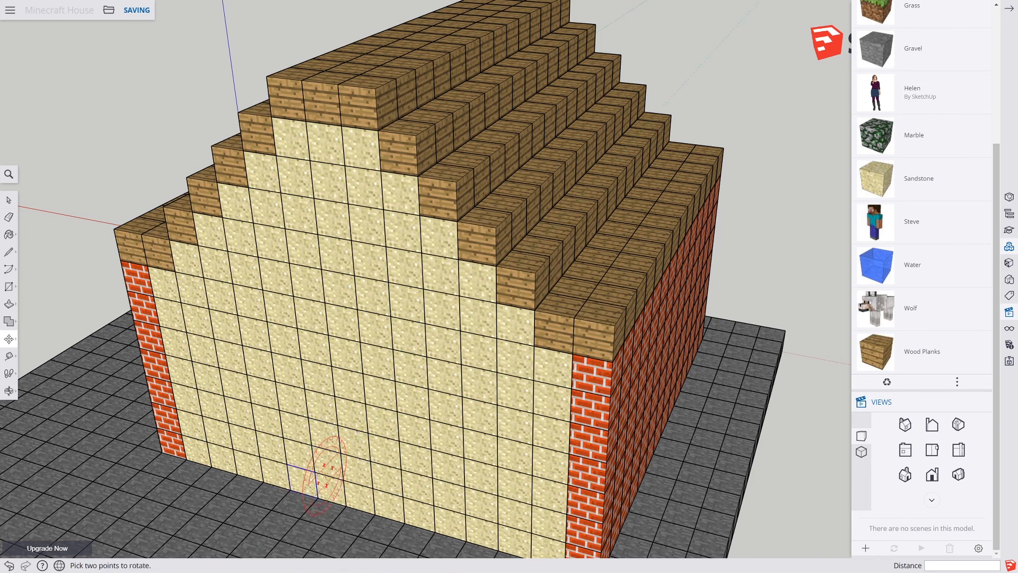
click(8, 200)
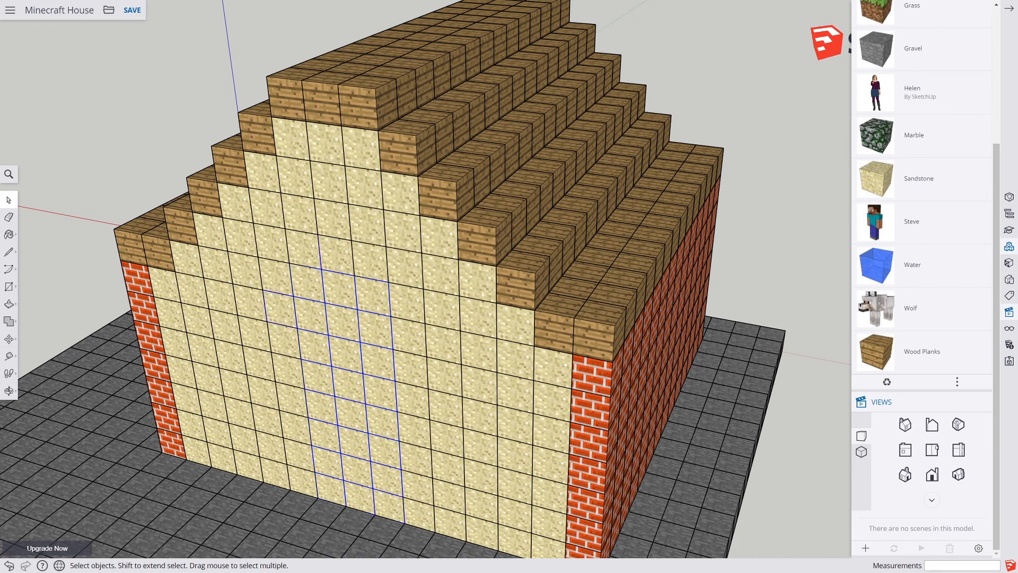
shift+double_click(284, 340)
key(Escape)
key(Delete)
Delete brick blocks in the long side wall to open two windows, each three blocks wide and two blocks high
middle_drag(392, 393, 654, 275)
key(space)
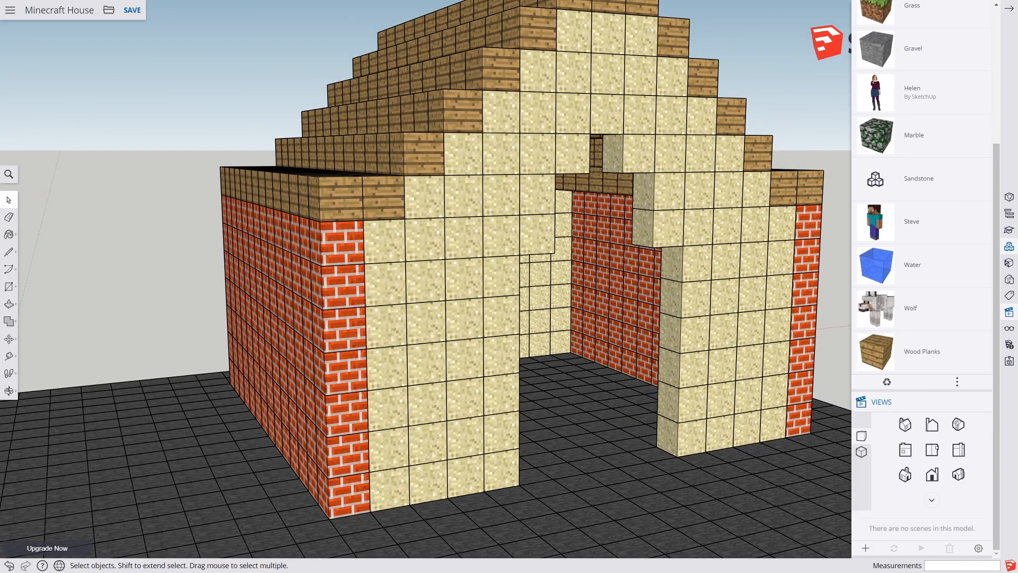
middle_drag(413, 297, 560, 341)
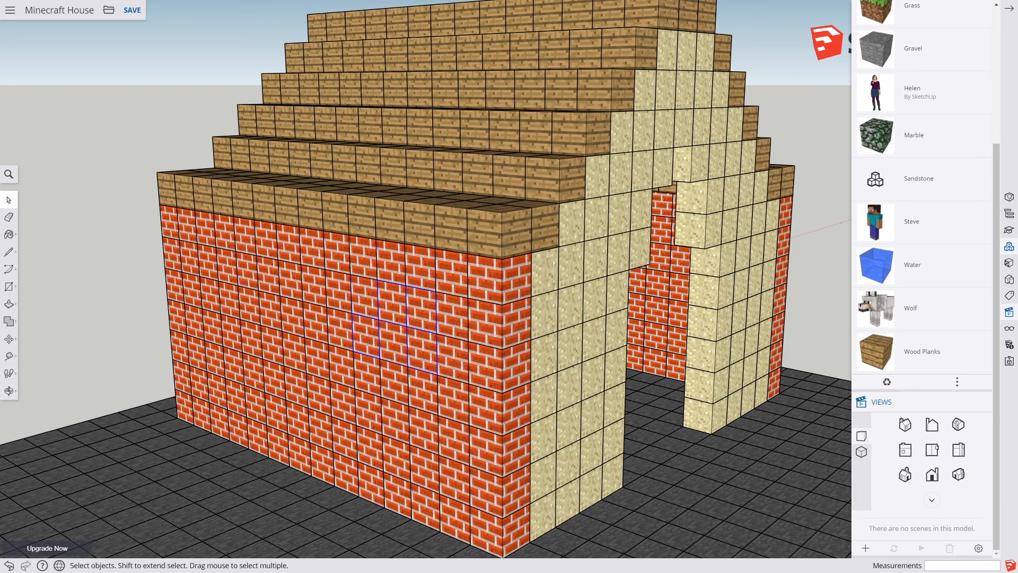
key(Delete)
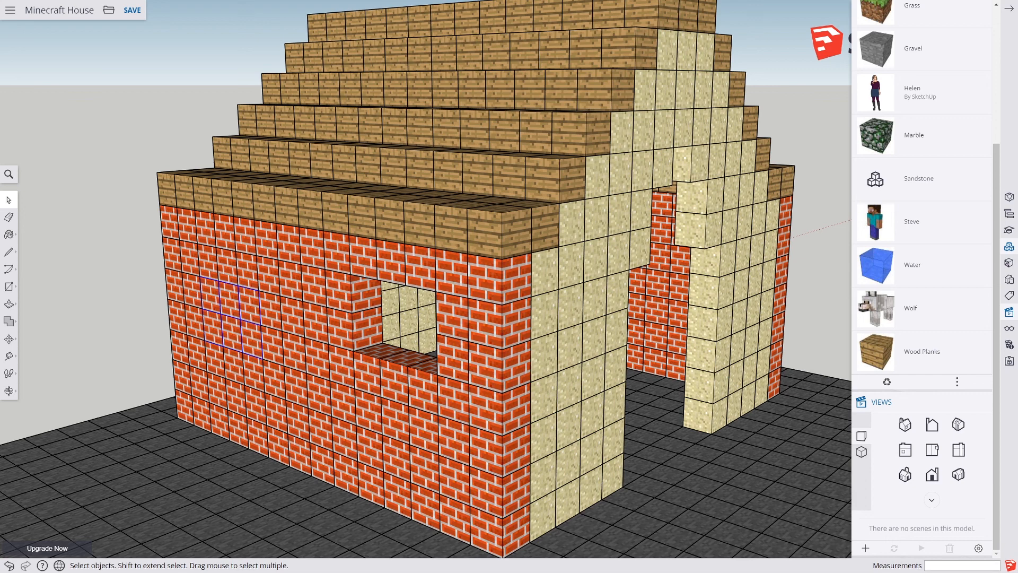
key(Delete)
Insert a Marble block and move it against the base of the doorway's sandstone jamb, flush with the front wall
middle_drag(297, 329, 241, 306)
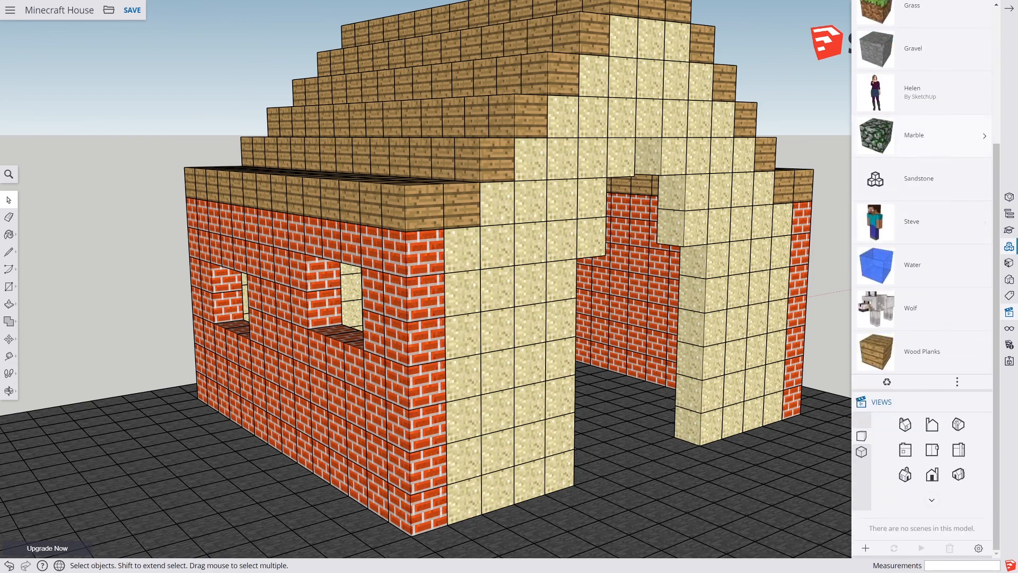
click(923, 135)
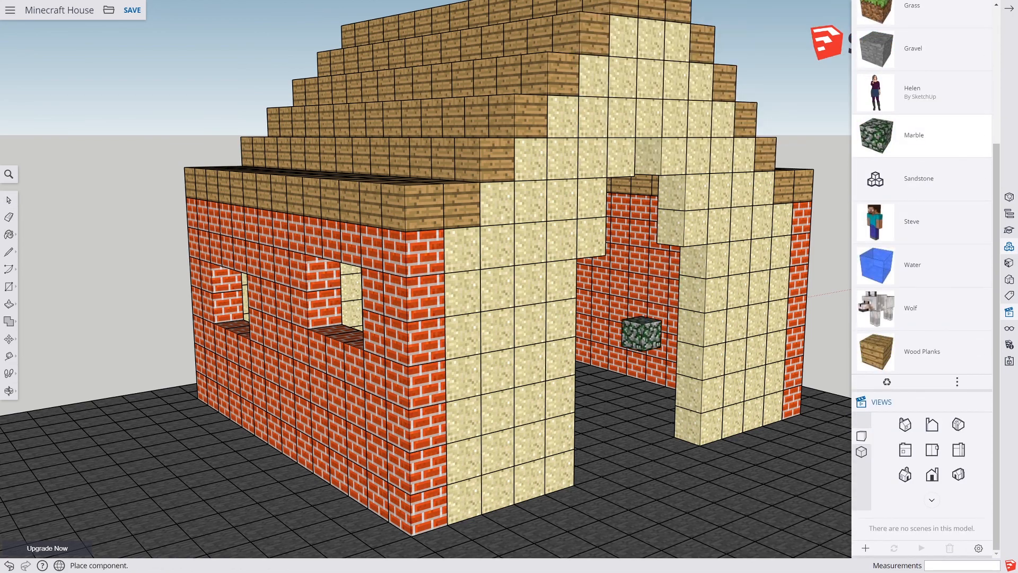
click(639, 436)
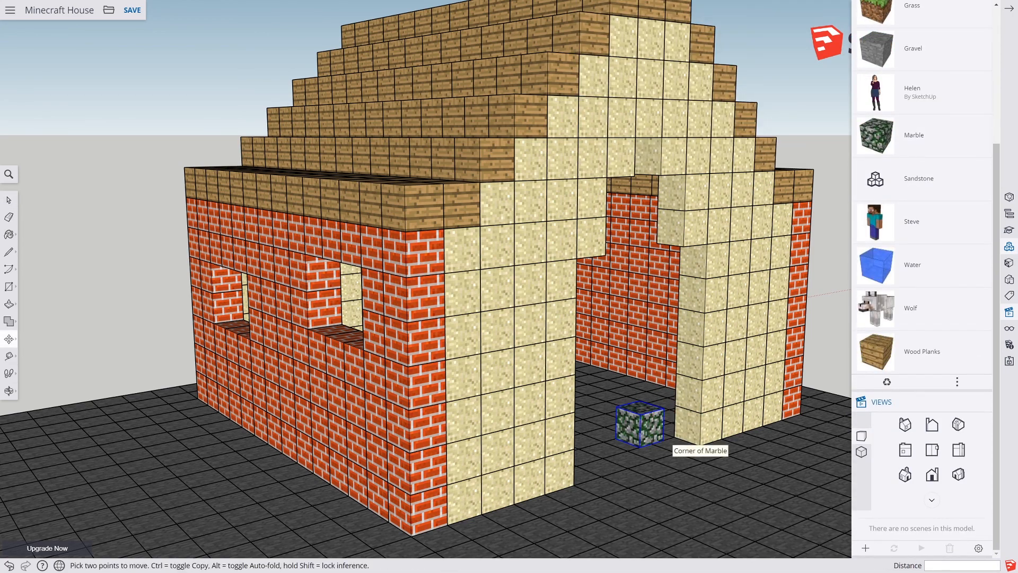
click(665, 443)
click(699, 446)
click(699, 446)
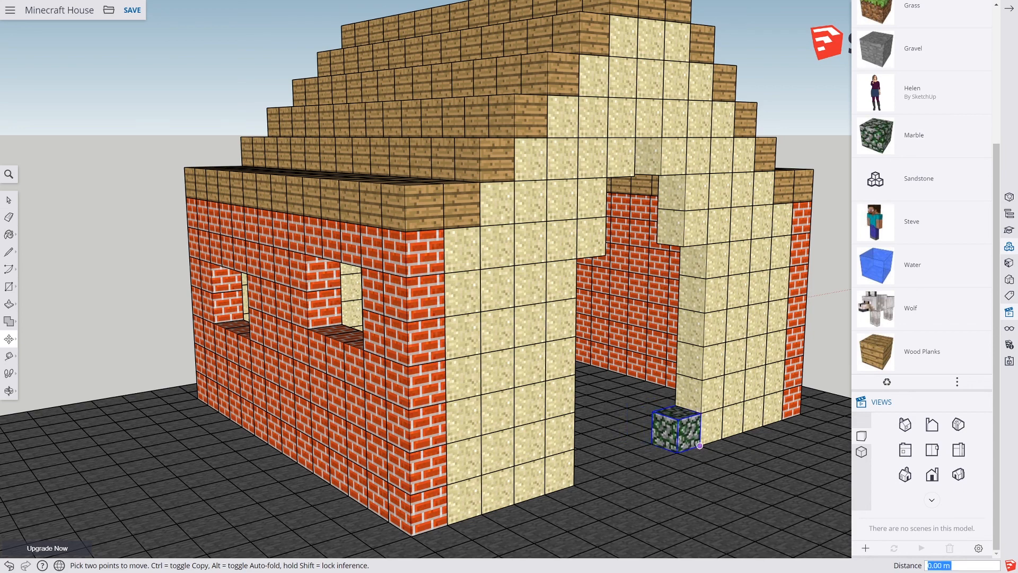
Copy the marble block 1.00 m upward and multiply the copy 5x to line the doorway jamb
key(ctrl)
click(674, 436)
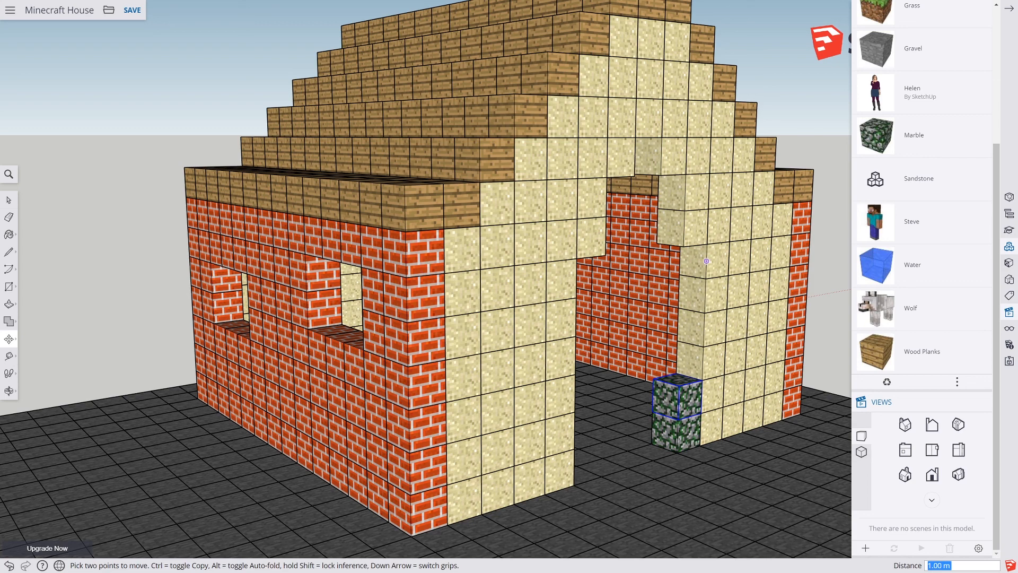
text(5x)
key(Return)
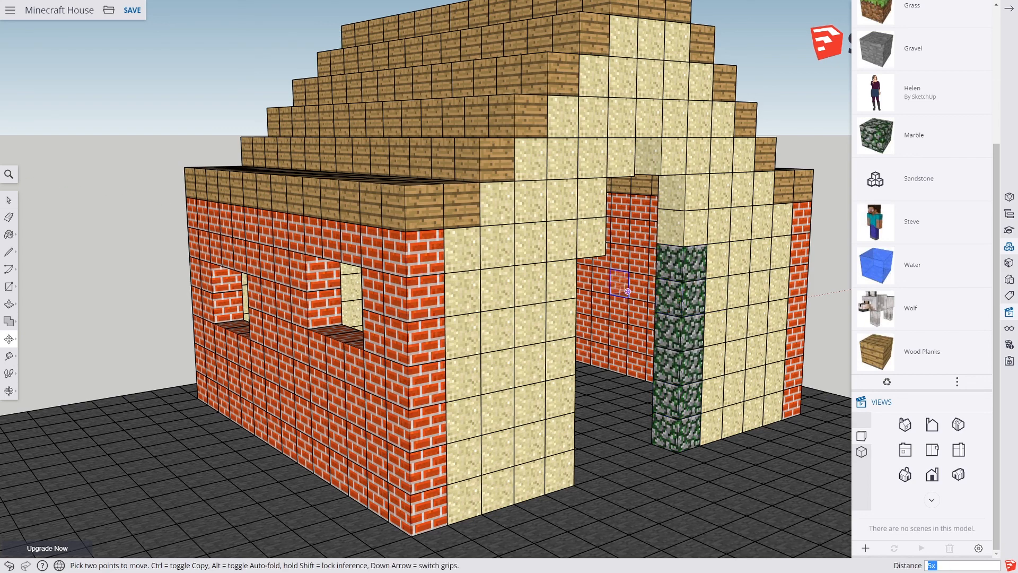
key(Escape)
key(space)
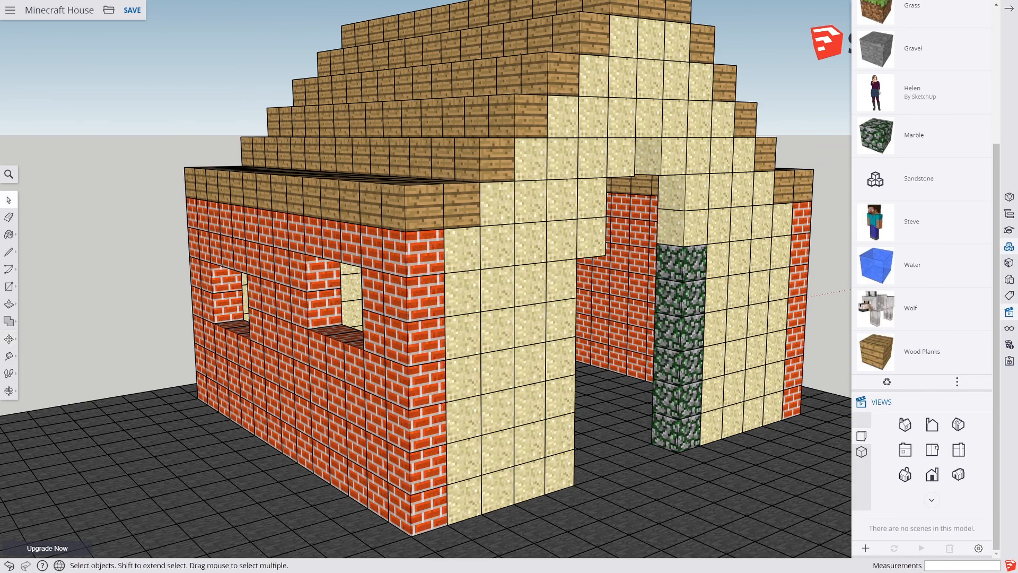
Copy the whole marble column 4.00 m across the doorway to the opposite jamb
click(682, 263)
shift+click(680, 366)
shift+click(679, 400)
key(m)
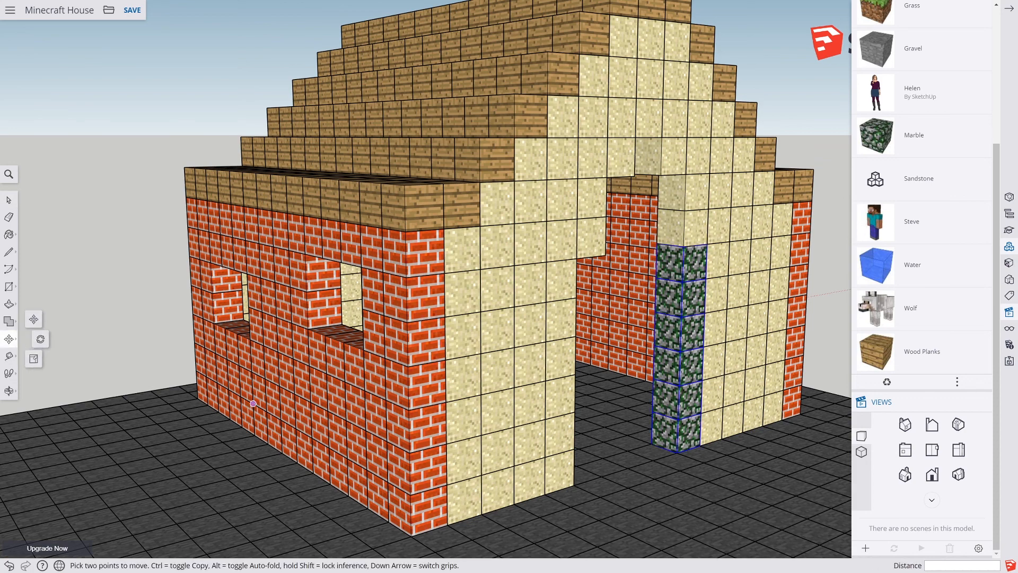
click(677, 452)
key(ctrl)
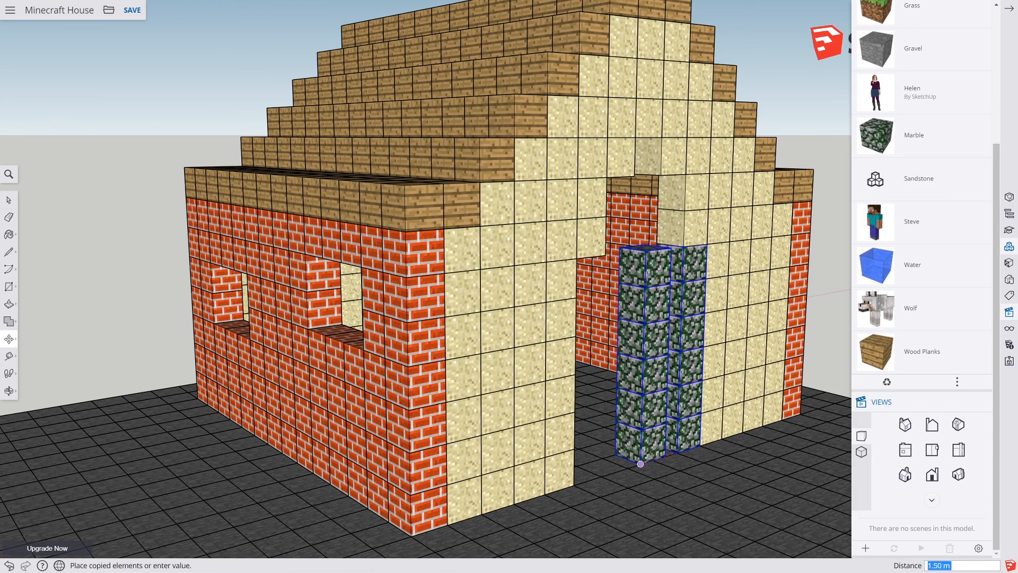
click(574, 484)
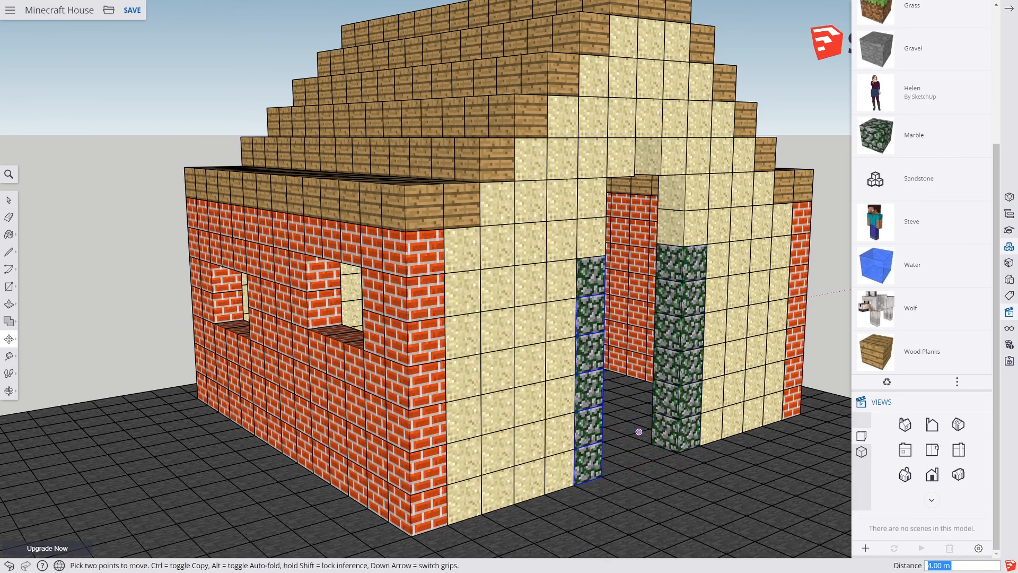
Copy the top marble block of one column diagonally about 1.41 m onto the doorway's step, and copy that block 1.00 m upward
middle_drag(677, 452, 583, 384)
middle_drag(495, 366, 401, 273)
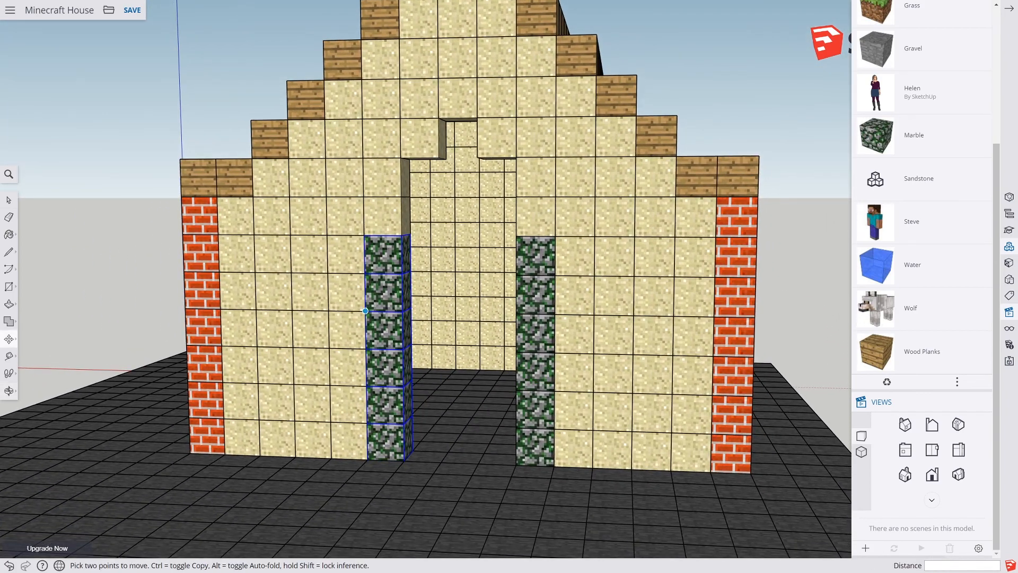
middle_drag(365, 311, 409, 88)
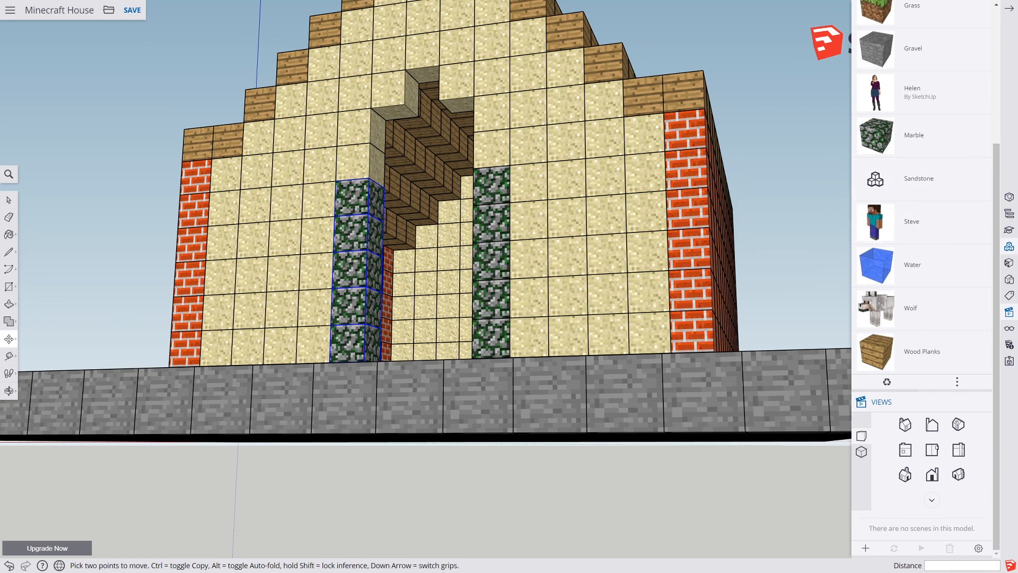
key(space)
click(353, 197)
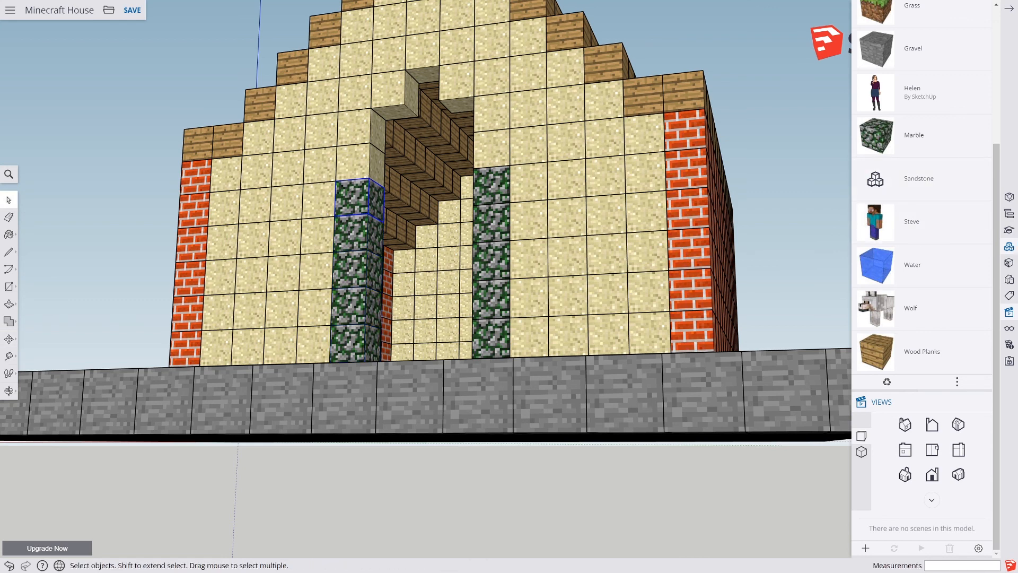
click(9, 339)
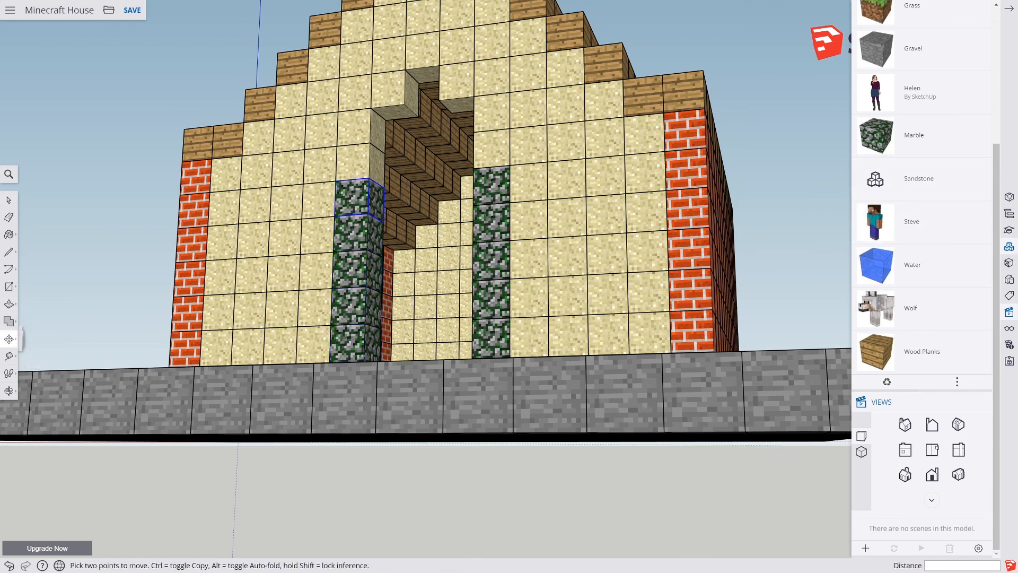
click(382, 218)
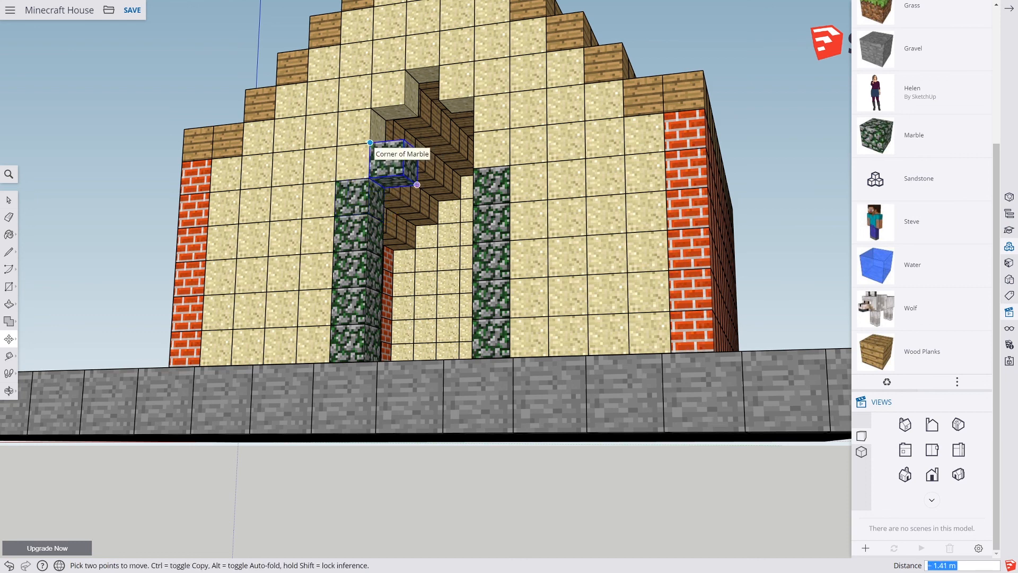
key(ctrl)
click(370, 143)
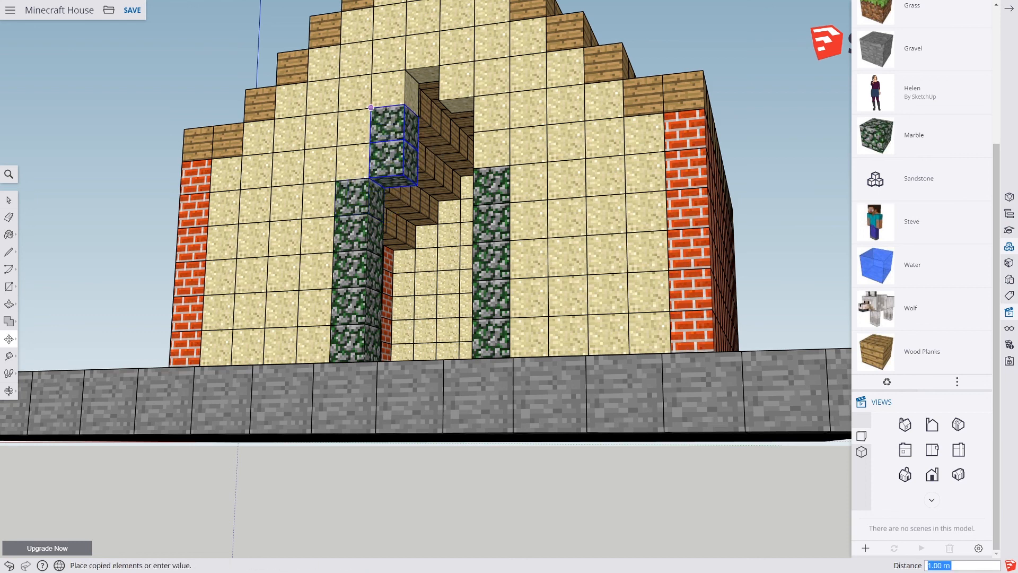
click(371, 108)
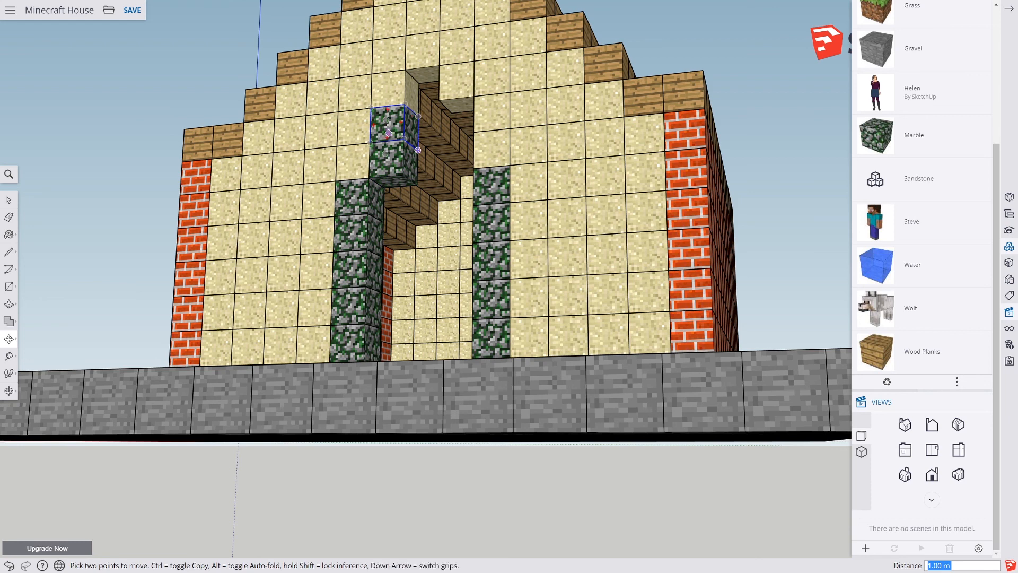
Copy the two upper marble blocks together across the narrow upper opening, against the opposite stepped jamb
key(q)
click(8, 200)
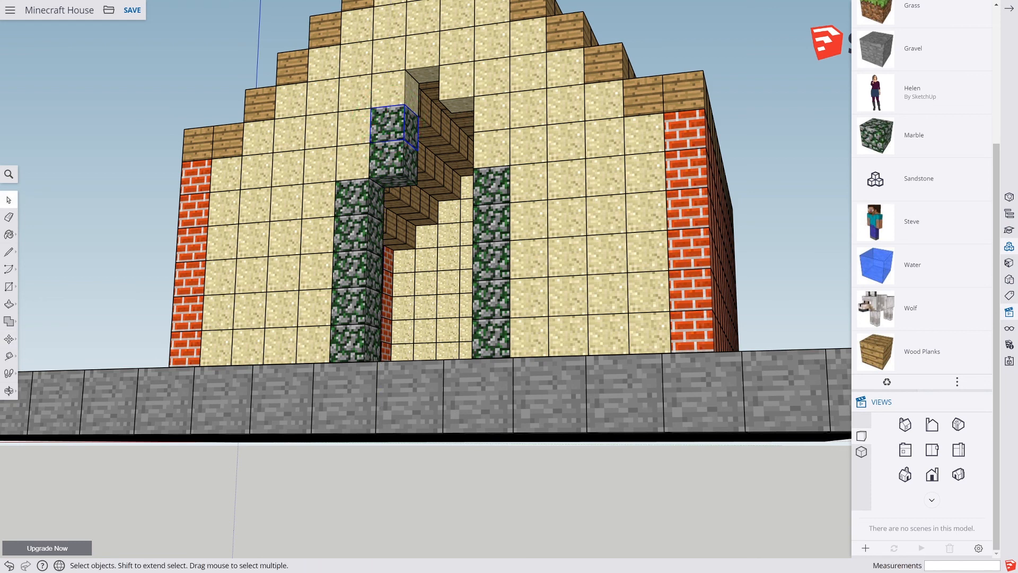
shift+click(388, 160)
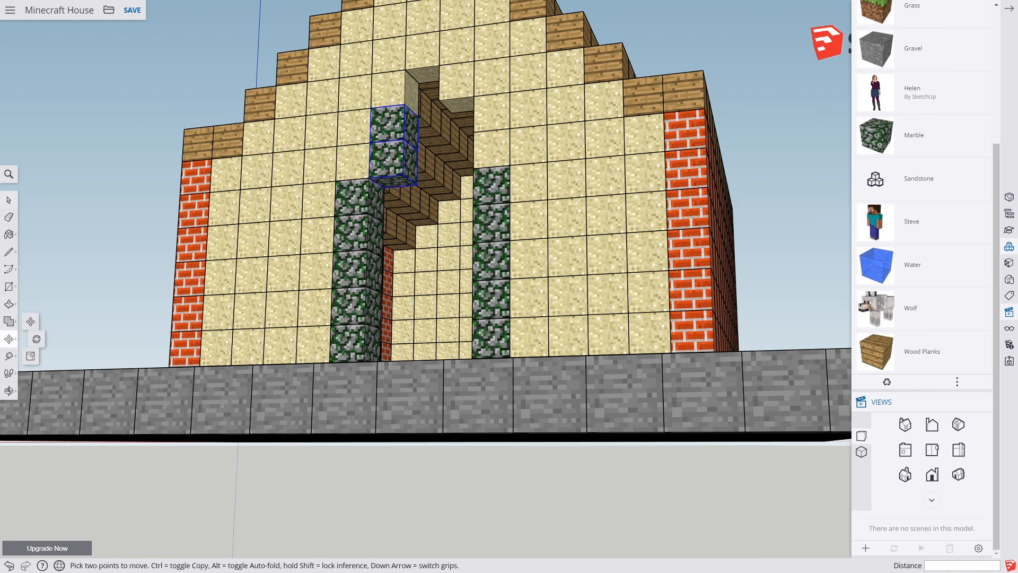
click(8, 339)
click(416, 185)
key(ctrl)
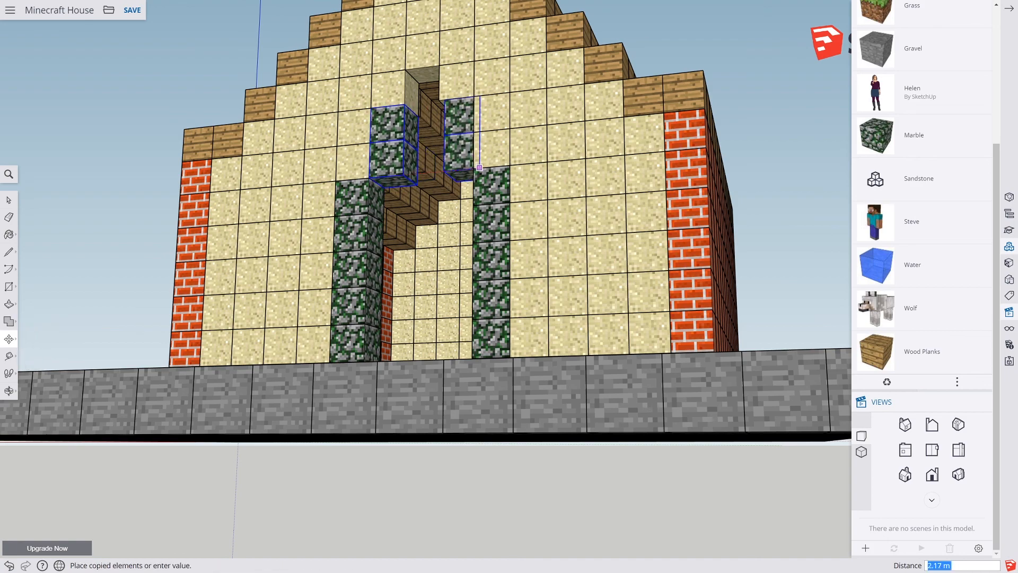
middle_drag(454, 179, 588, 282)
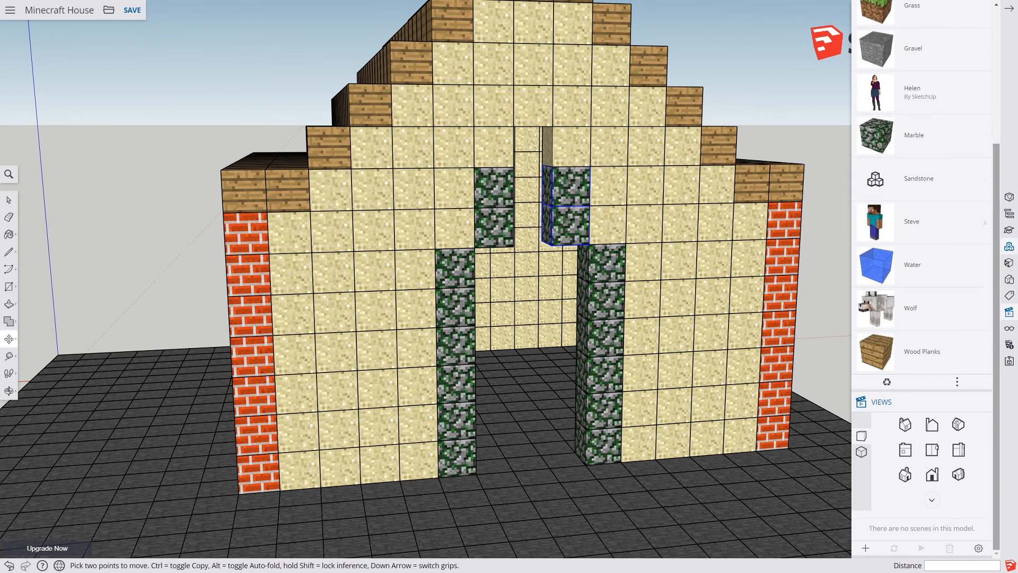
Insert a Sandstone block and move it into the gap above the doorway, flush with the front wall
drag(996, 223, 996, 100)
click(984, 89)
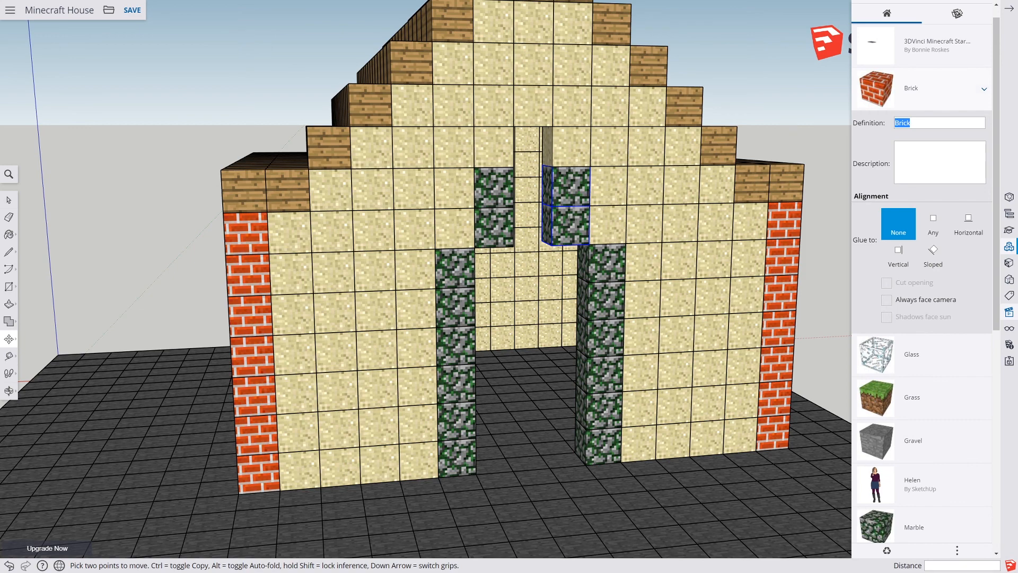
click(984, 89)
scroll(923, 286, down, 5)
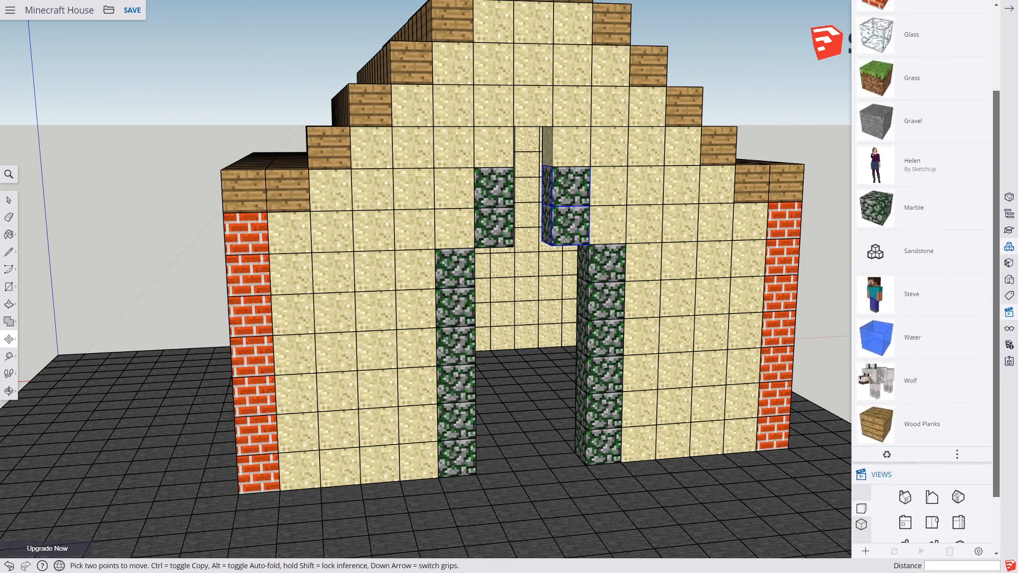
scroll(923, 286, up, 5)
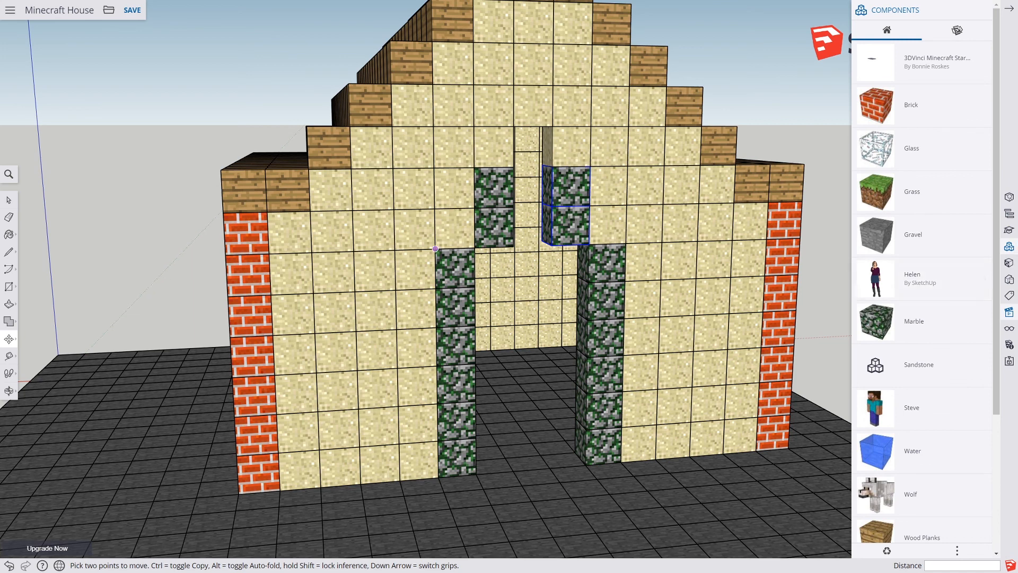
scroll(922, 308, down, 5)
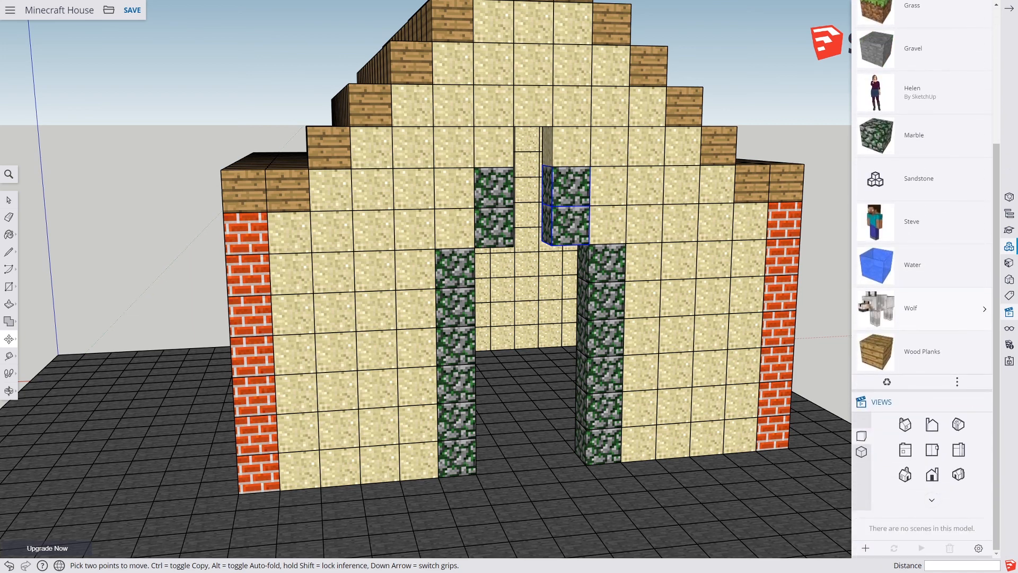
scroll(923, 229, up, 1)
click(922, 229)
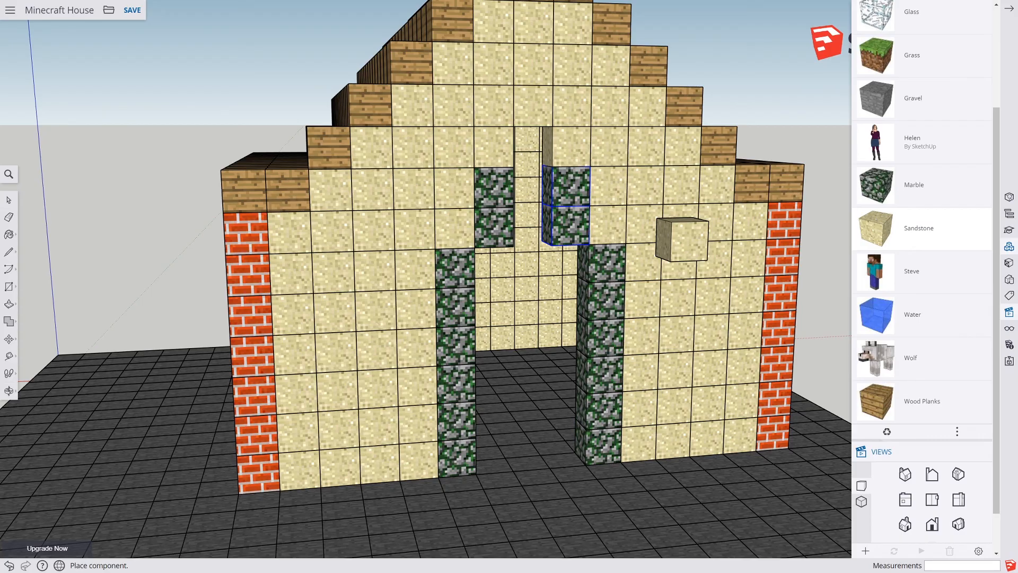
click(525, 170)
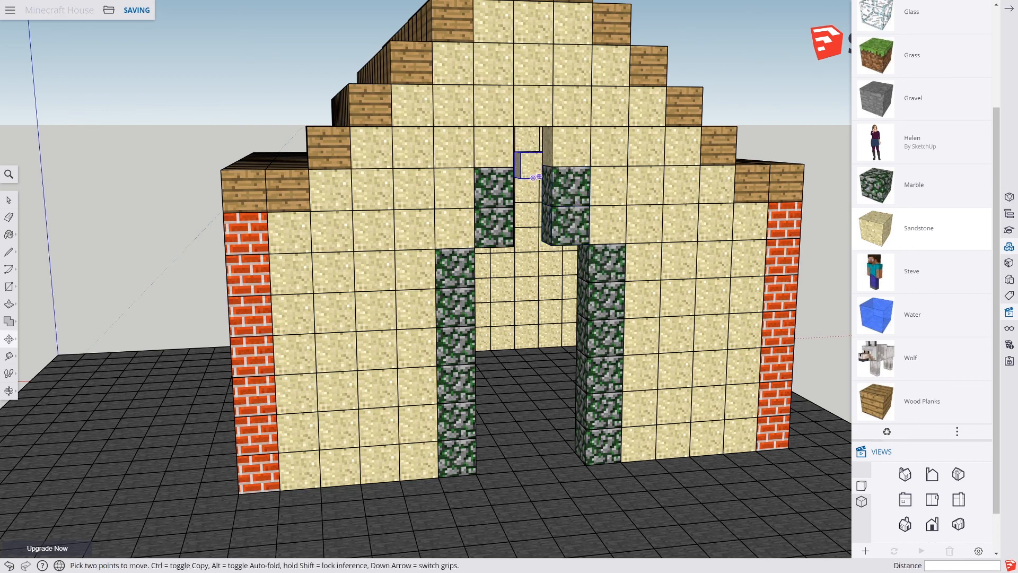
click(514, 127)
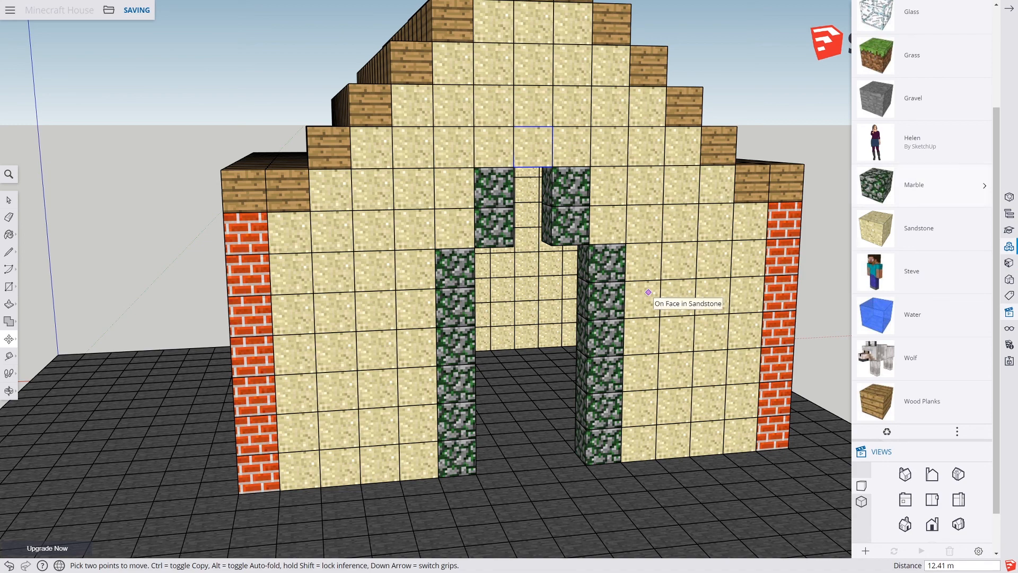
Insert a Marble block and move it between the two topmost marble blocks to close the doorway frame
click(901, 186)
click(533, 268)
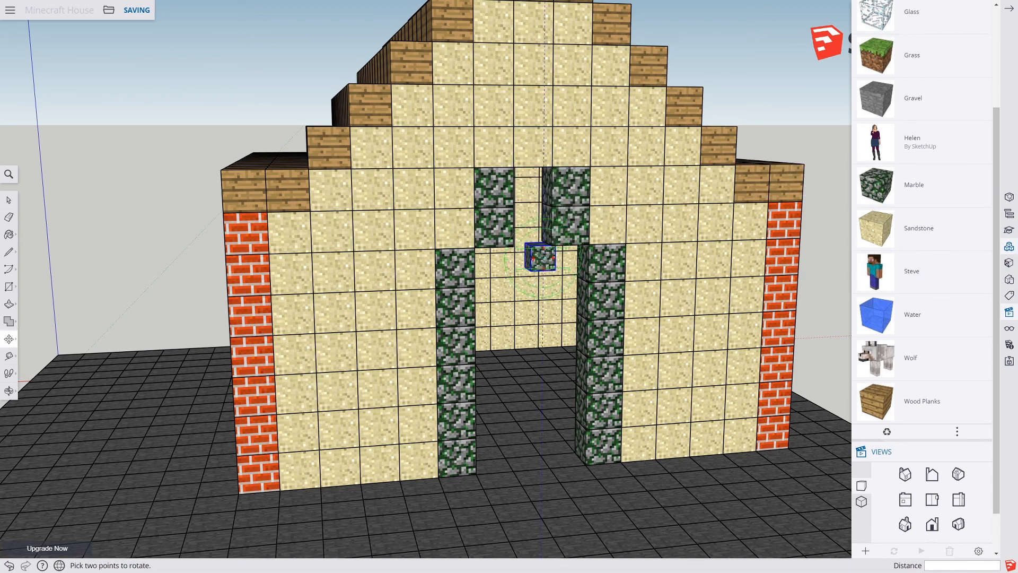
key(m)
click(541, 256)
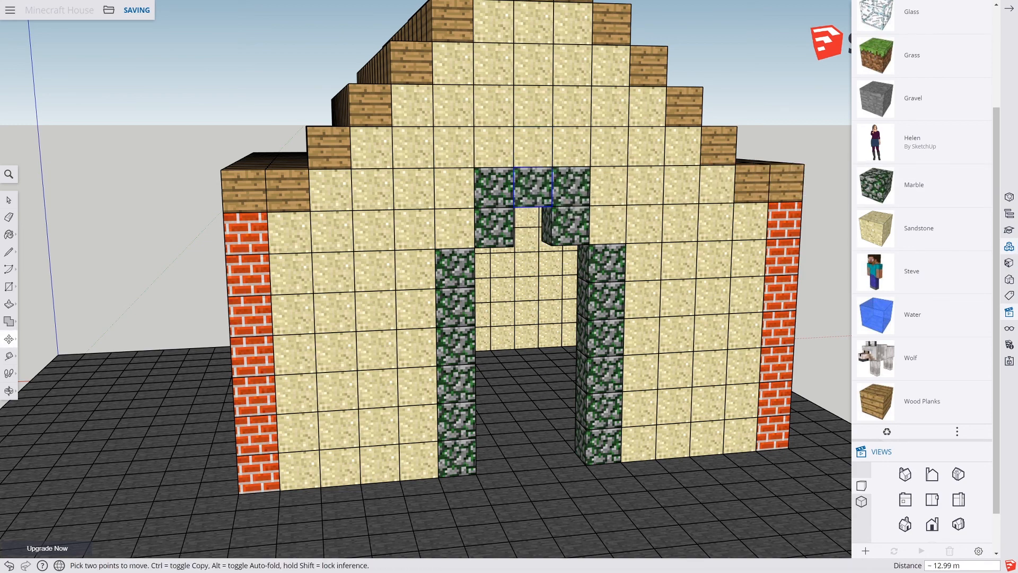
Delete the brick course directly beneath both side windows, extending one block past each side of each window
middle_drag(658, 301, 670, 302)
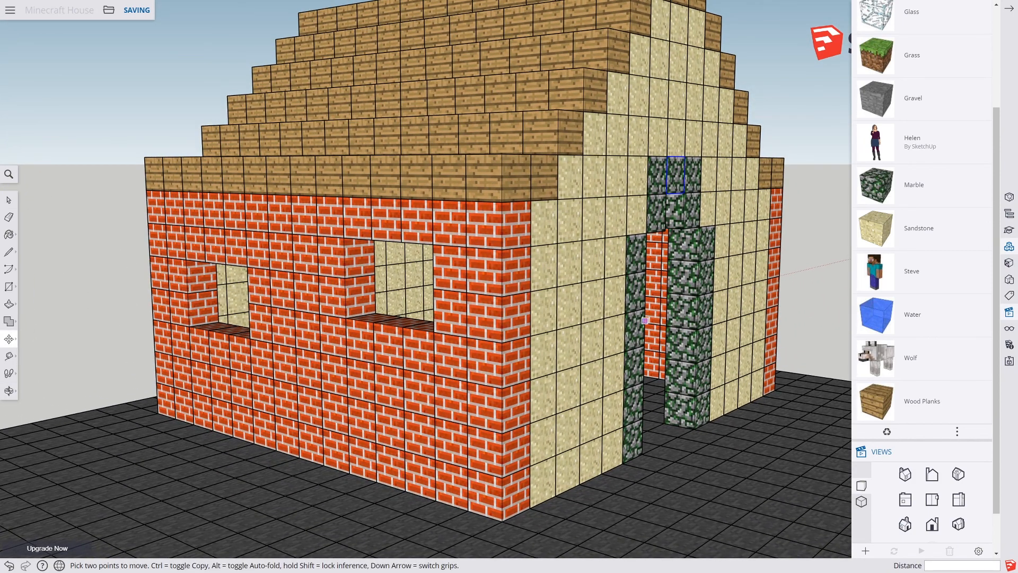
key(space)
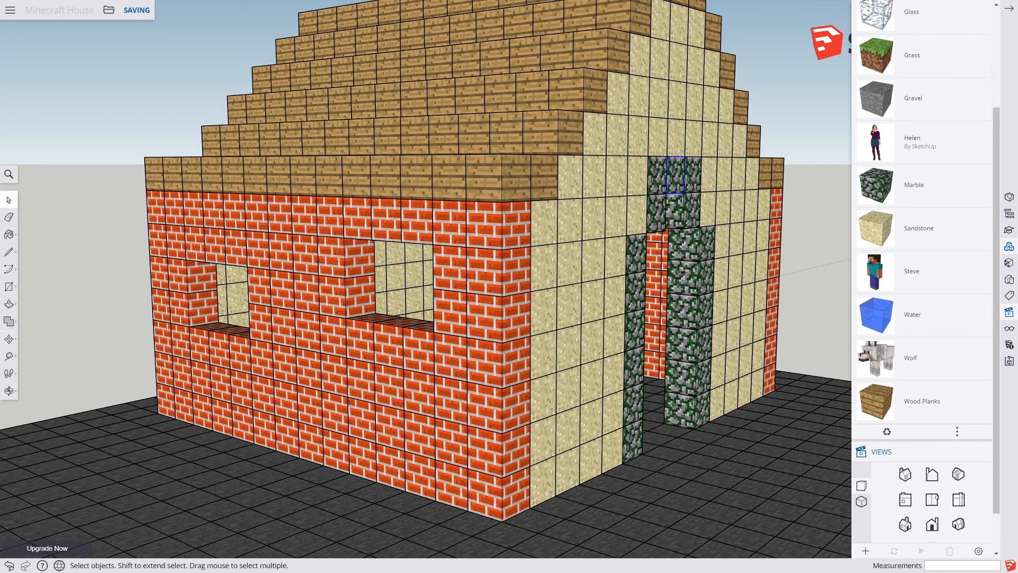
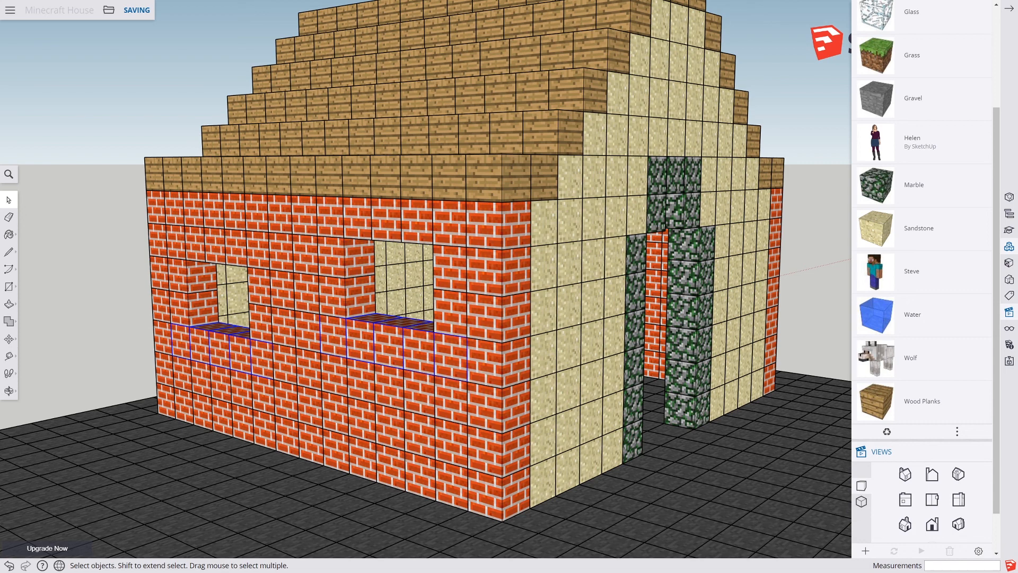
key(Delete)
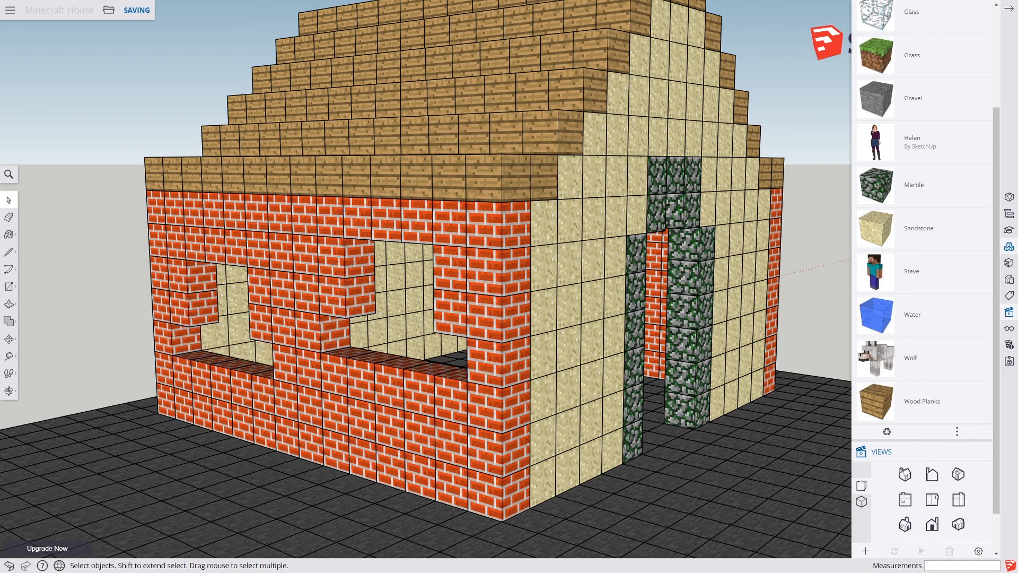
Insert a Marble block at the far end of each opened sill row, flush with the brick wall
click(901, 185)
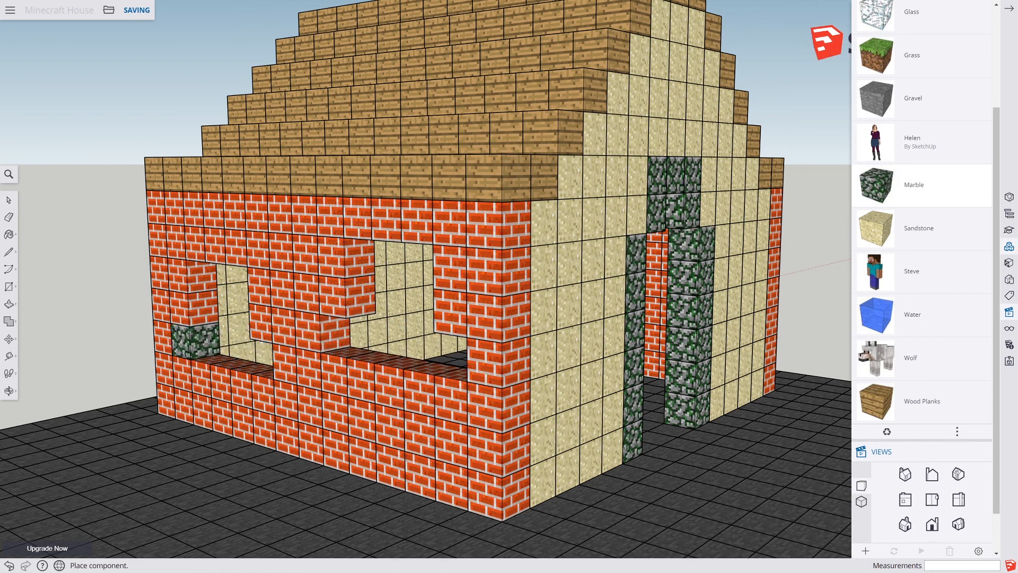
click(175, 342)
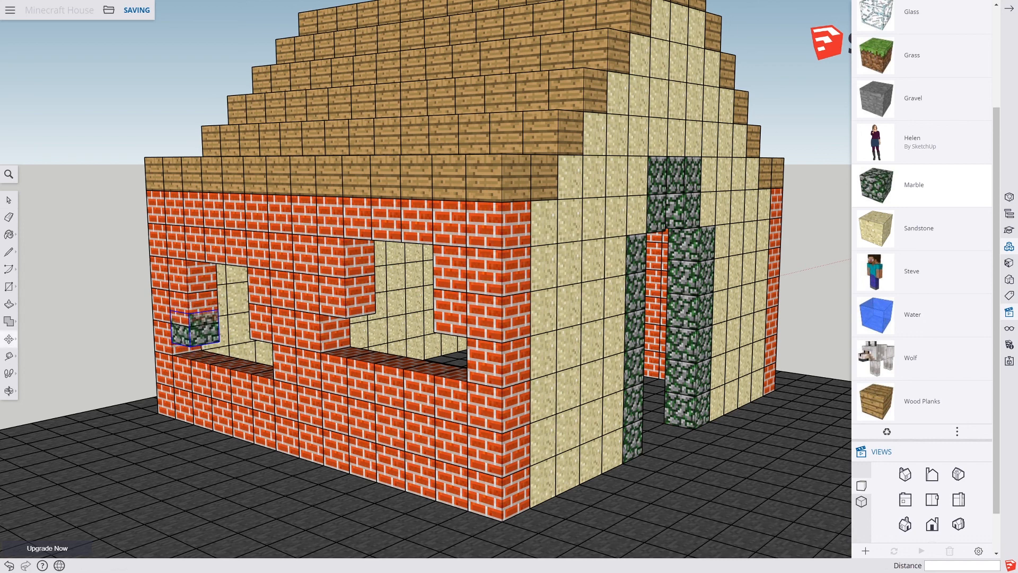
click(190, 345)
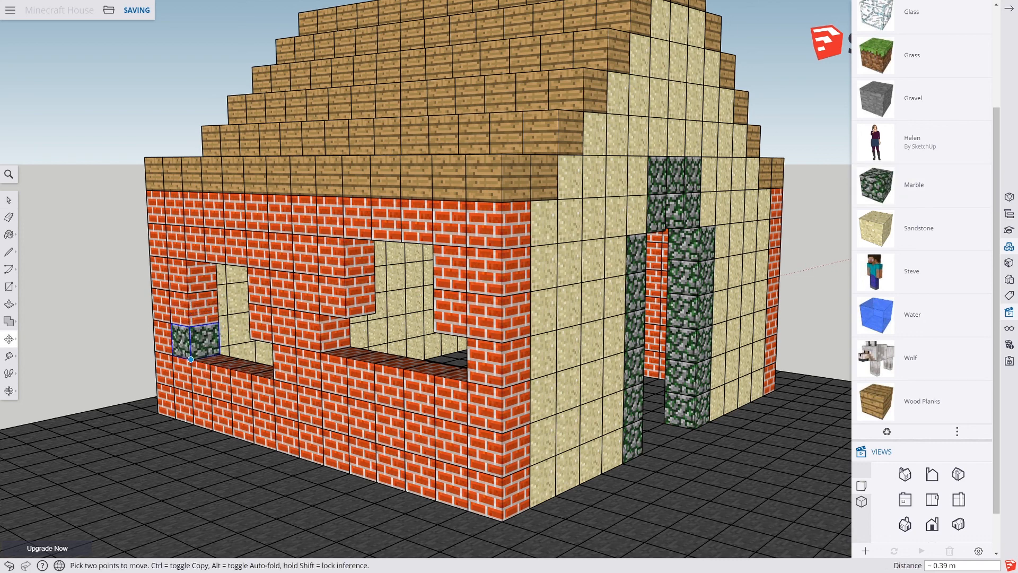
click(912, 185)
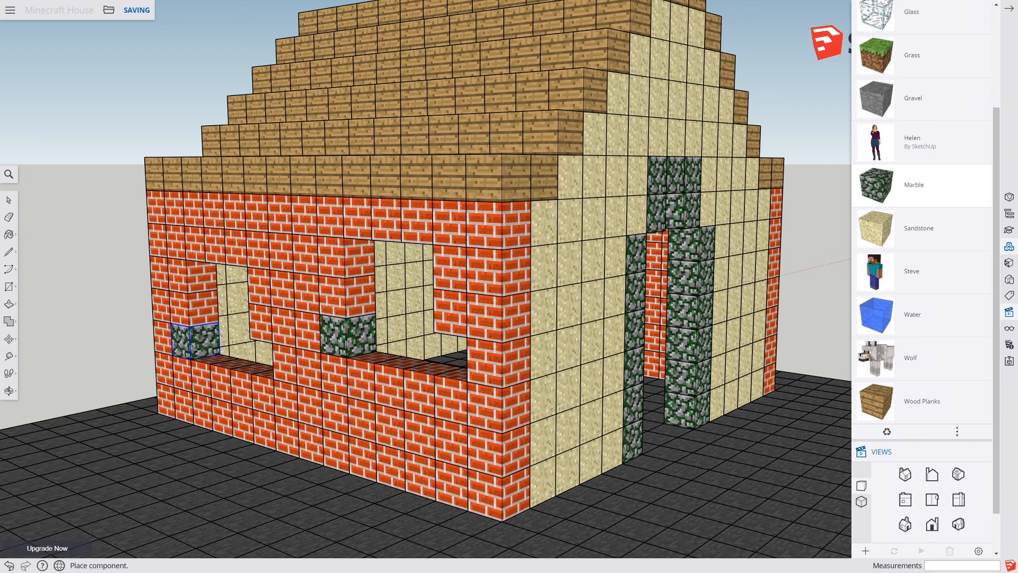
click(350, 346)
Copy the marble sill block of the window nearer the front wall 1.00 m along the opened row
middle_drag(350, 346, 456, 350)
scroll(380, 345, up, 6)
scroll(417, 367, up, 2)
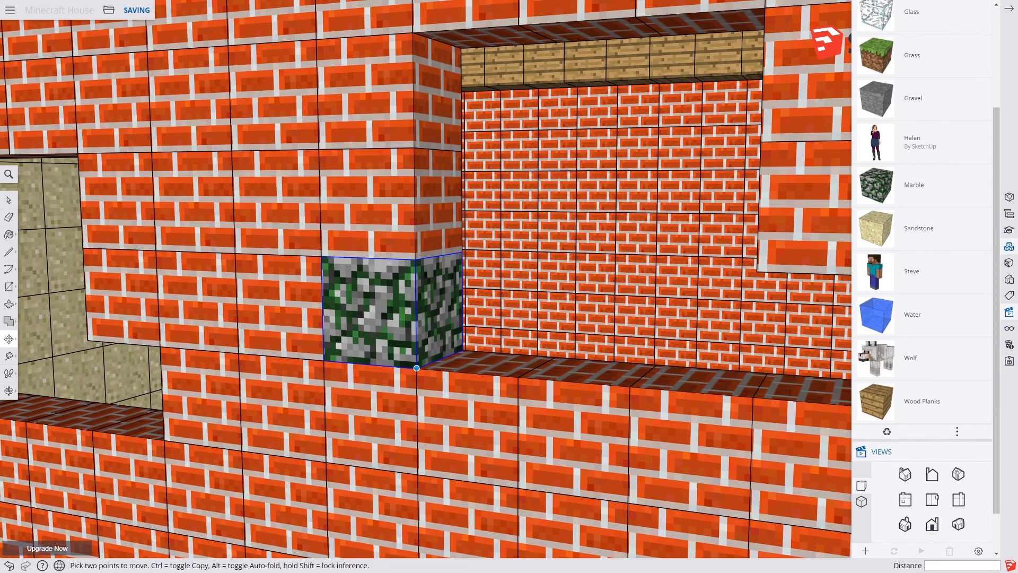
click(417, 368)
key(ctrl)
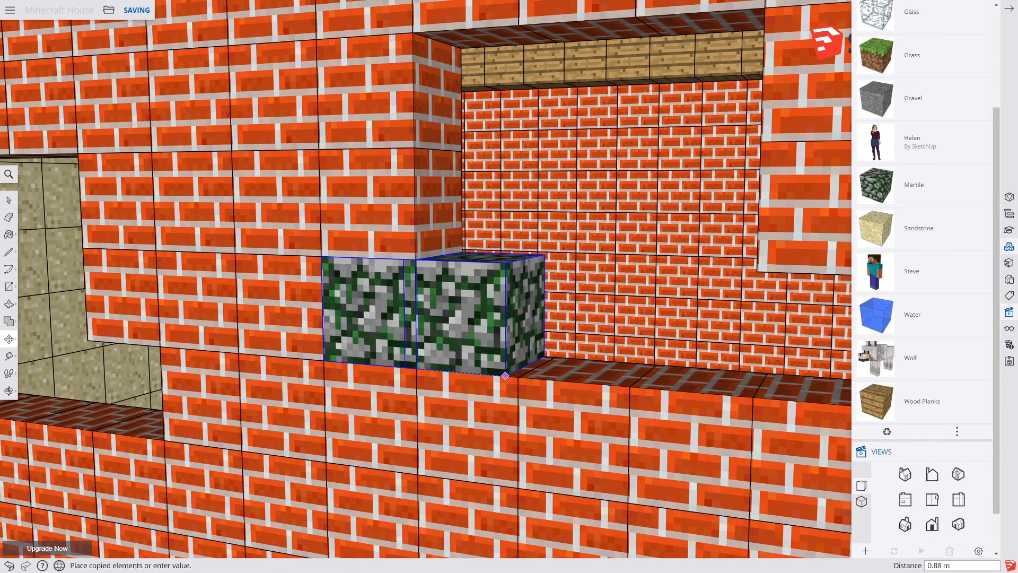
click(518, 377)
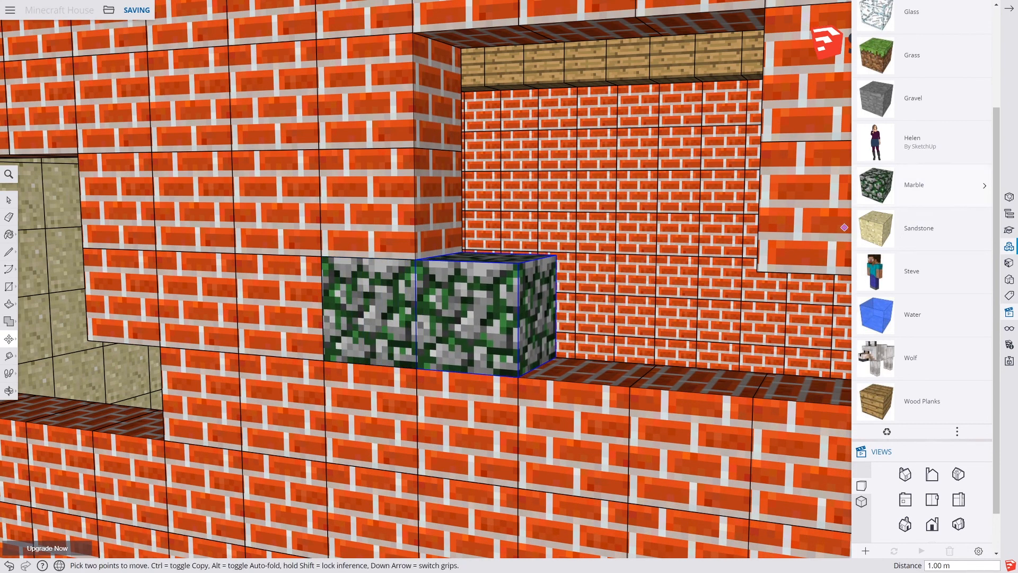
Try to insert another Marble block and move it beside the second sill block of the same window
click(914, 184)
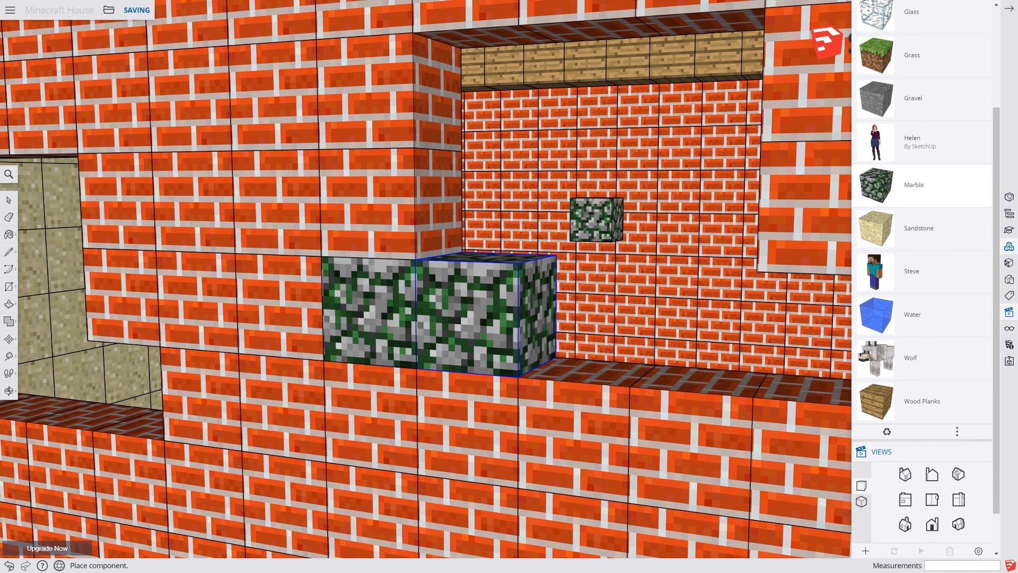
click(573, 236)
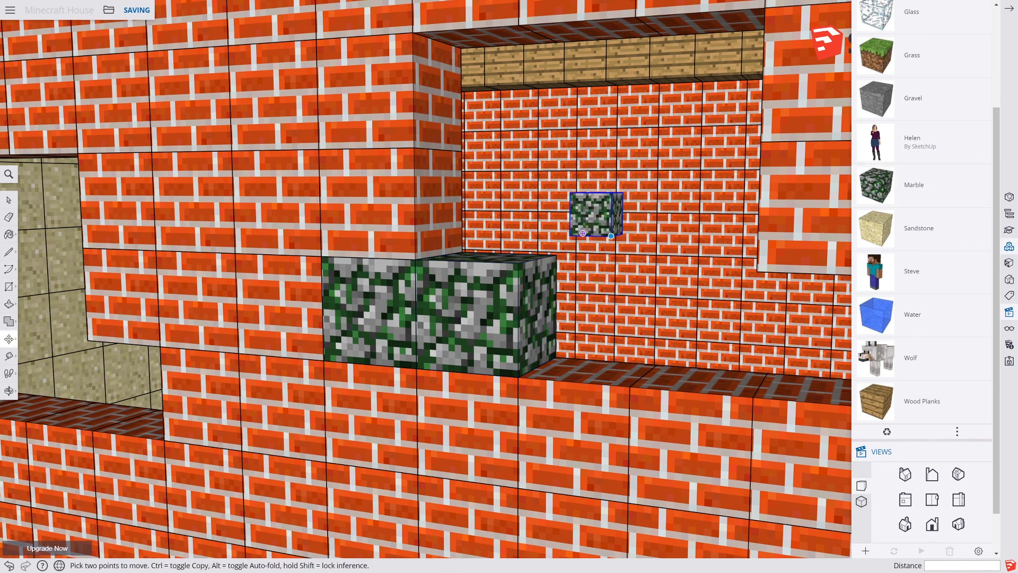
click(611, 236)
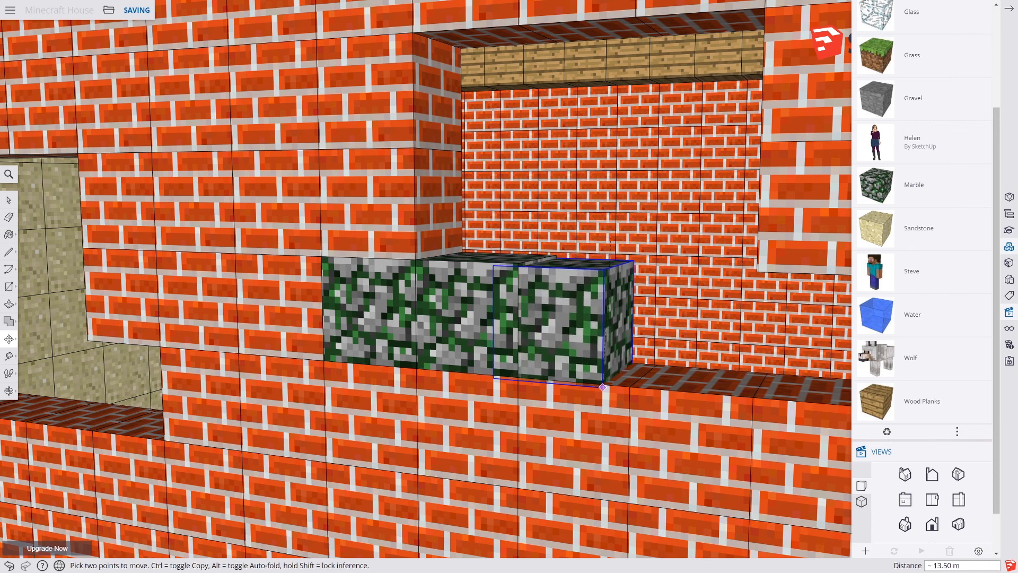
click(630, 386)
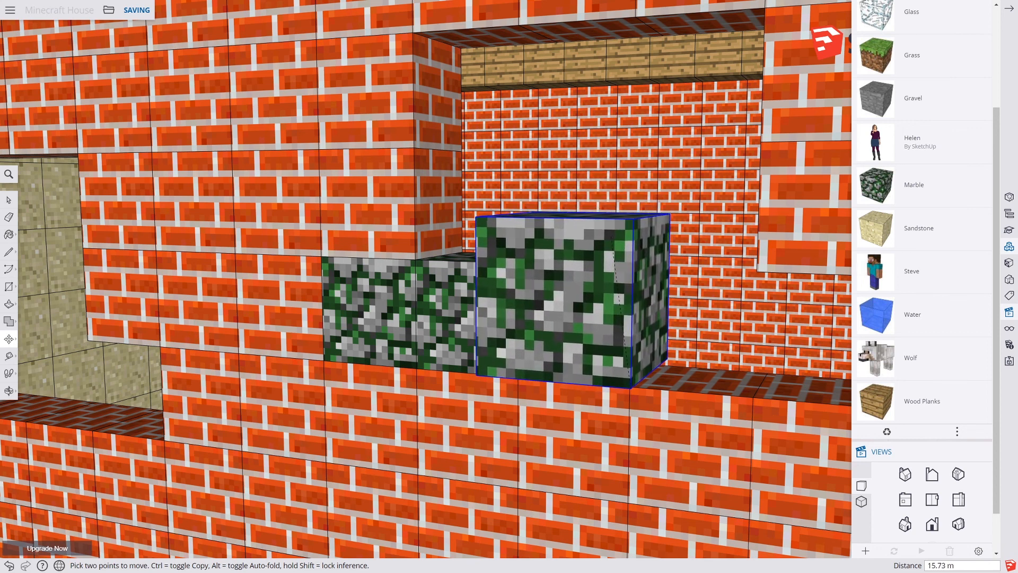
Fill the remaining three gaps of the front-side window's opened sill row with Marble blocks, flush with the brick wall
key(Escape)
click(630, 285)
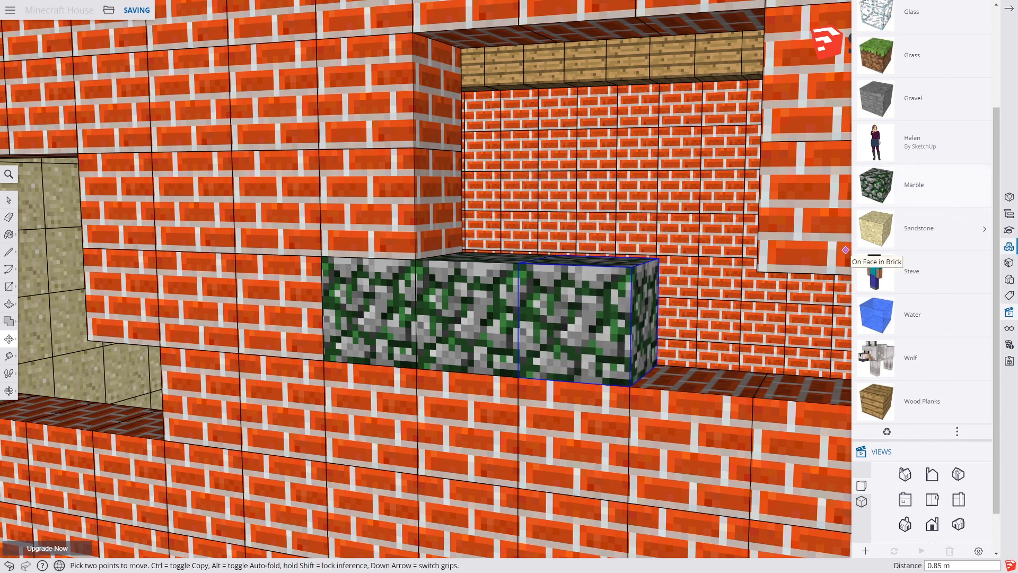
click(890, 185)
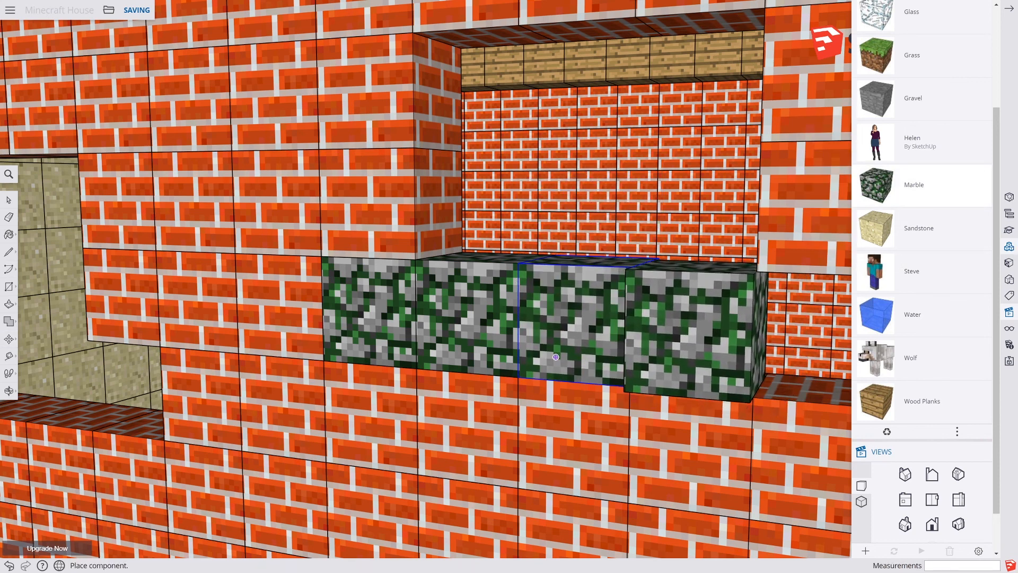
click(660, 360)
shift+middle_drag(676, 418, 510, 417)
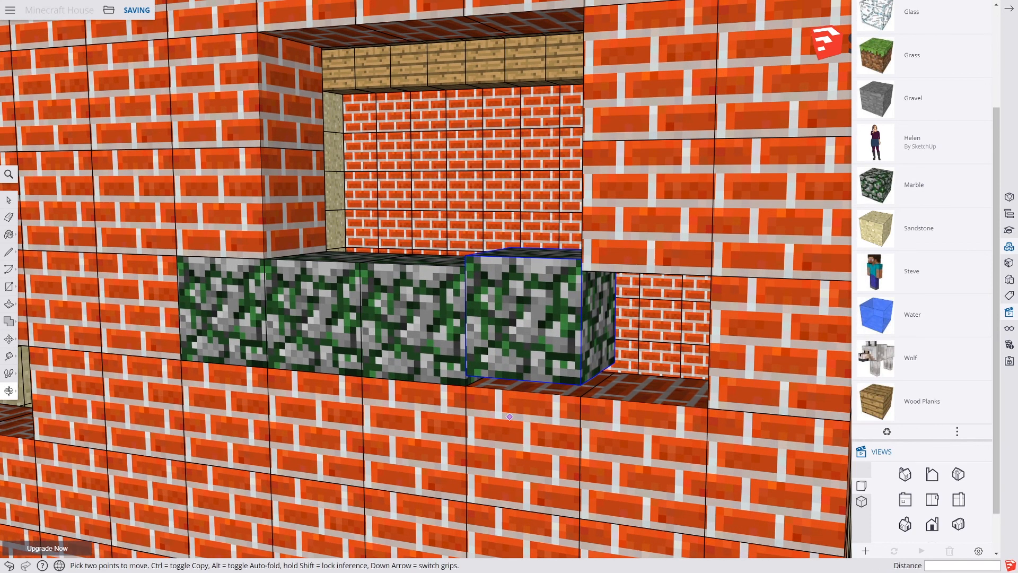
drag(581, 385, 580, 396)
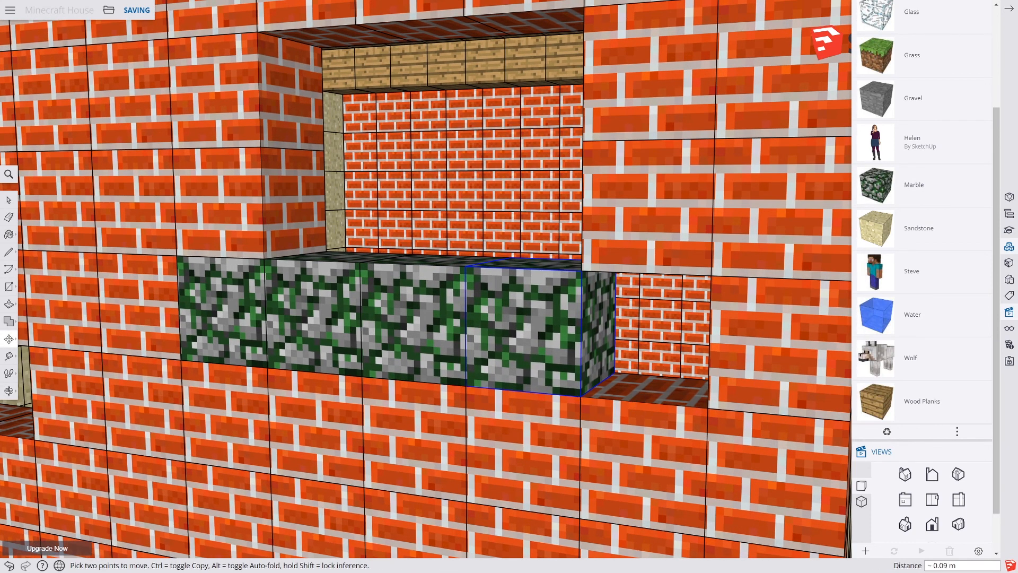
click(580, 396)
key(ctrl)
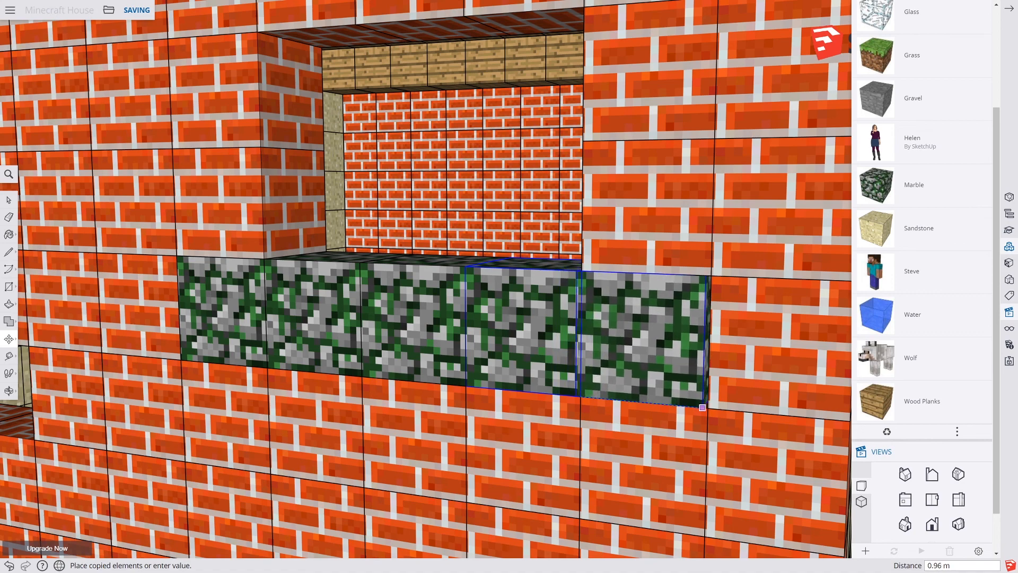
click(707, 408)
Copy the other window's marble sill block one block along the opened row and array it 4x to fill the sill
middle_drag(641, 399, 768, 398)
shift+middle_drag(341, 377, 610, 357)
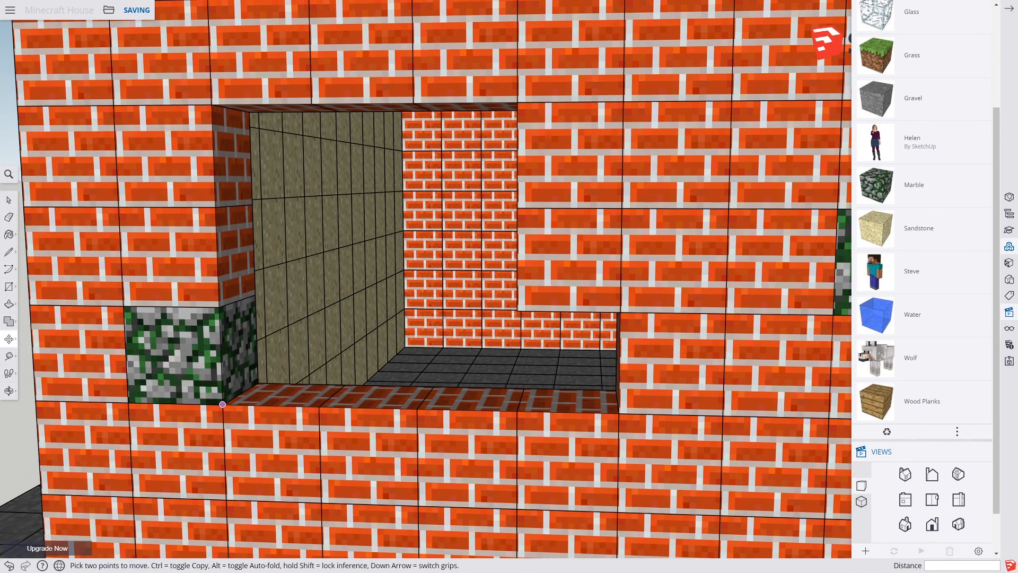
key(space)
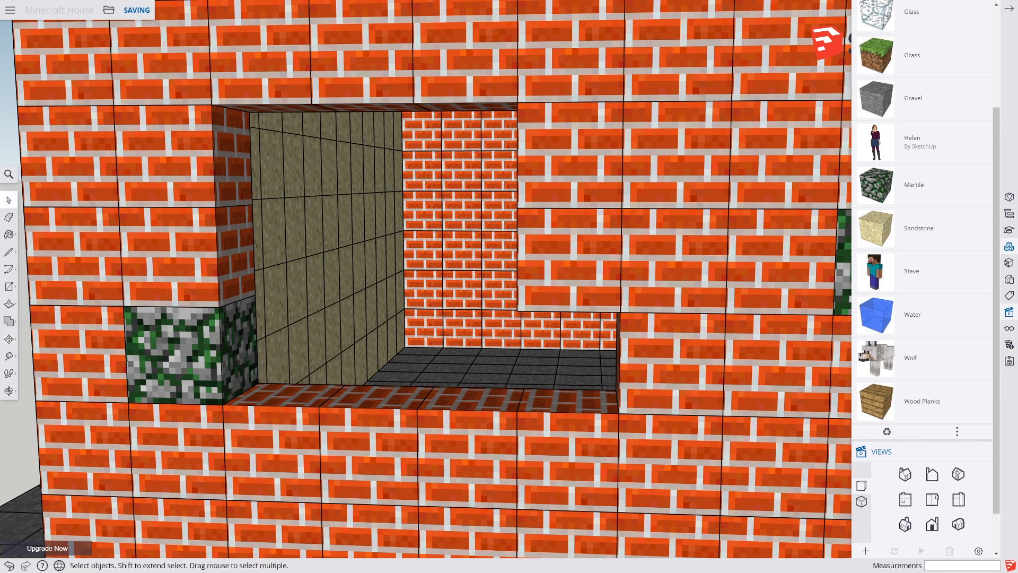
key(m)
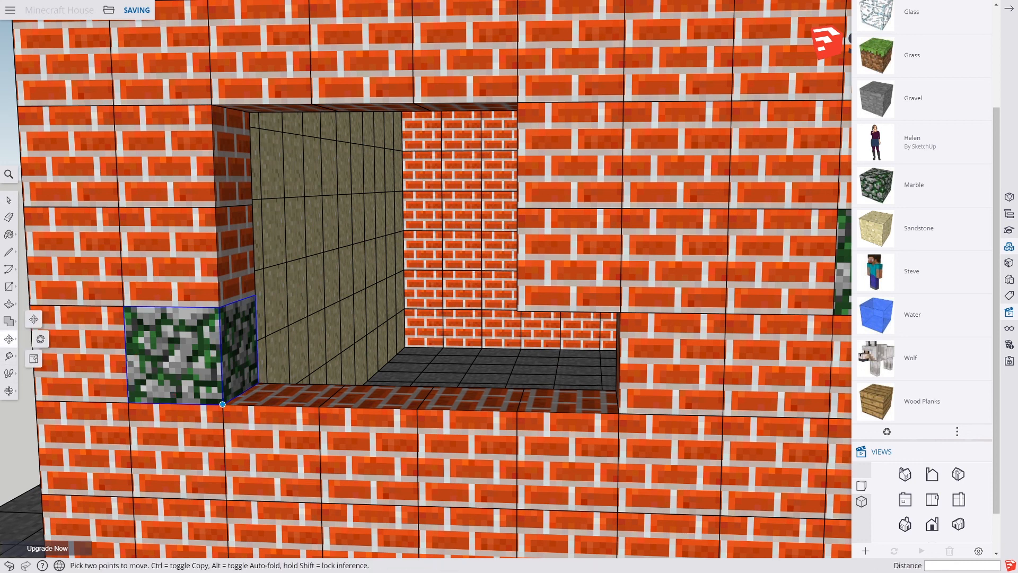
click(222, 404)
key(ctrl)
click(318, 406)
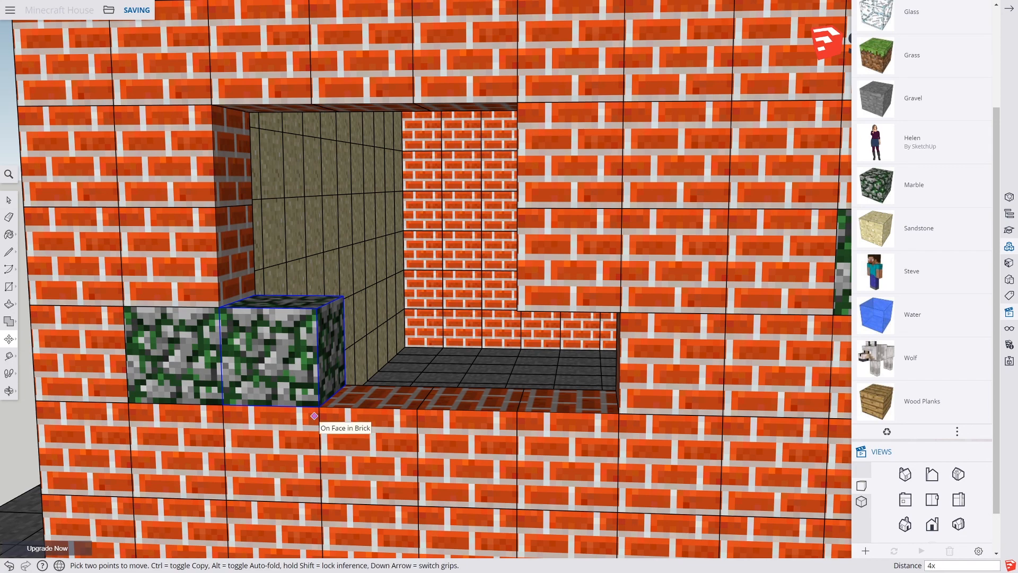
key(Return)
Examine the marble sills on the side wall and the whole house from the front corner
middle_drag(314, 416, 484, 420)
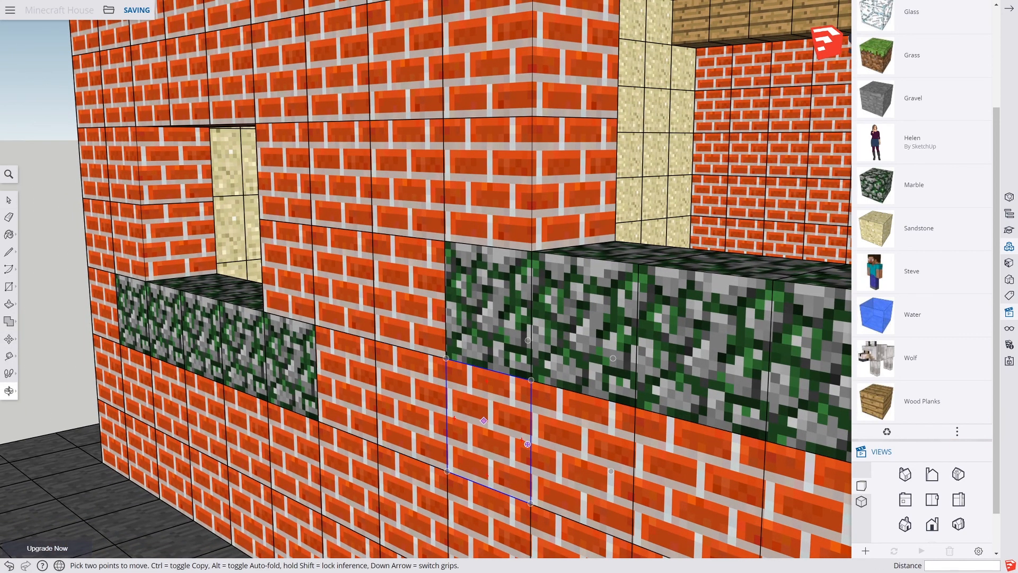
scroll(484, 420, down, 8)
shift+middle_drag(549, 428, 345, 371)
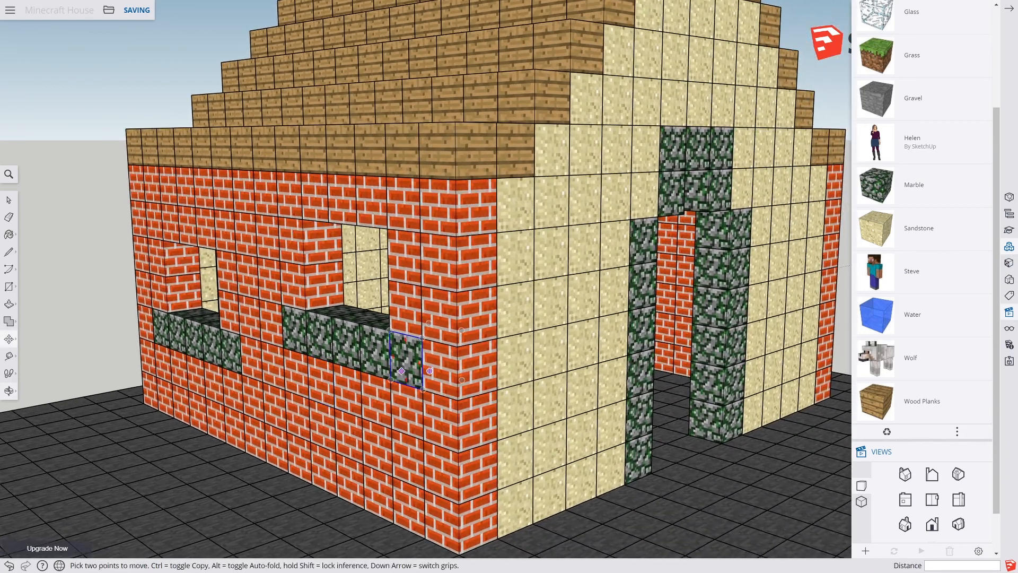
middle_drag(430, 370, 608, 347)
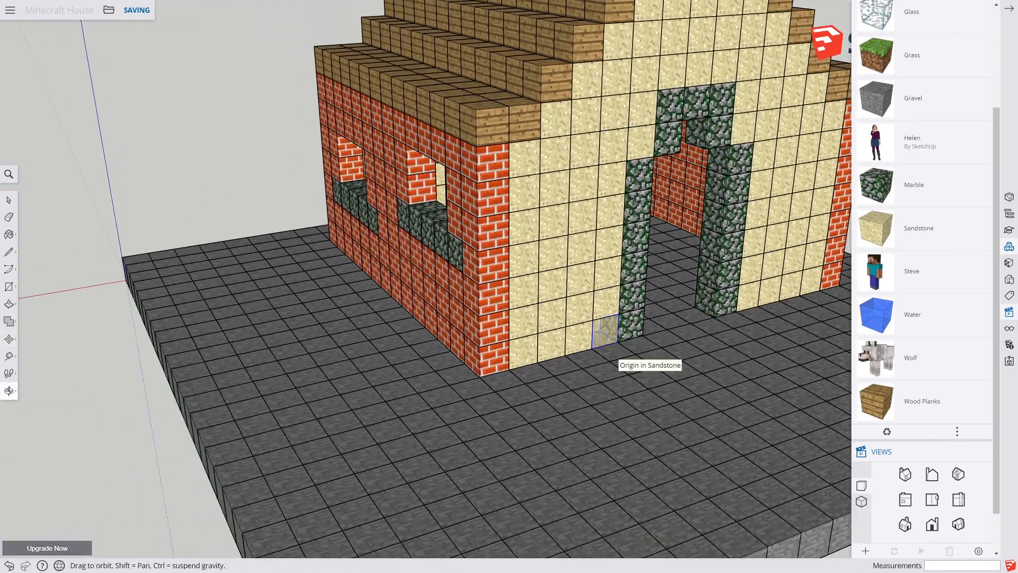
middle_drag(538, 363, 451, 371)
scroll(398, 373, down, 4)
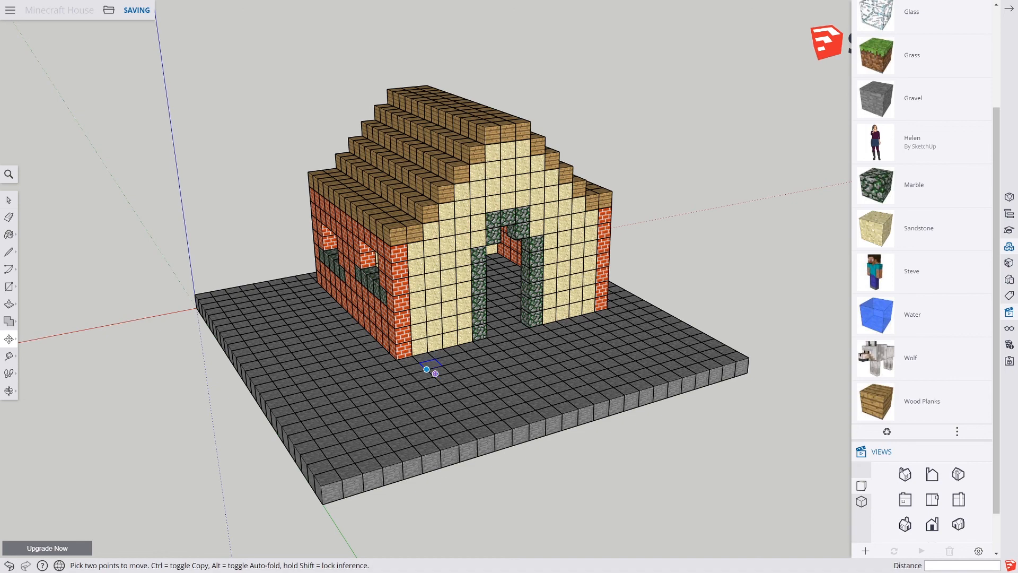
middle_drag(478, 397, 502, 448)
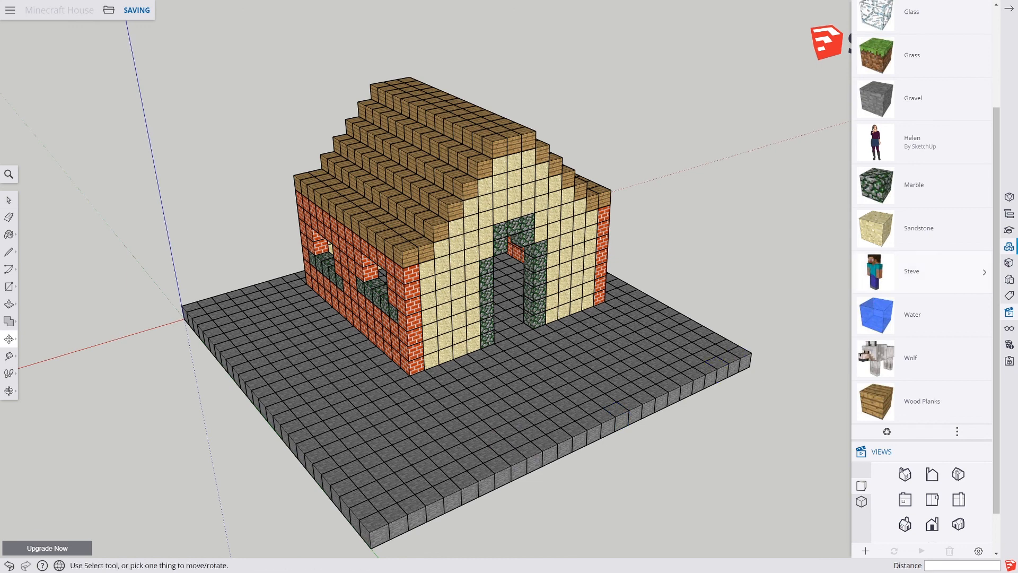
Insert a Glass block in the doorway and snap it to the foot of the left marble column, flush with the front wall
click(912, 13)
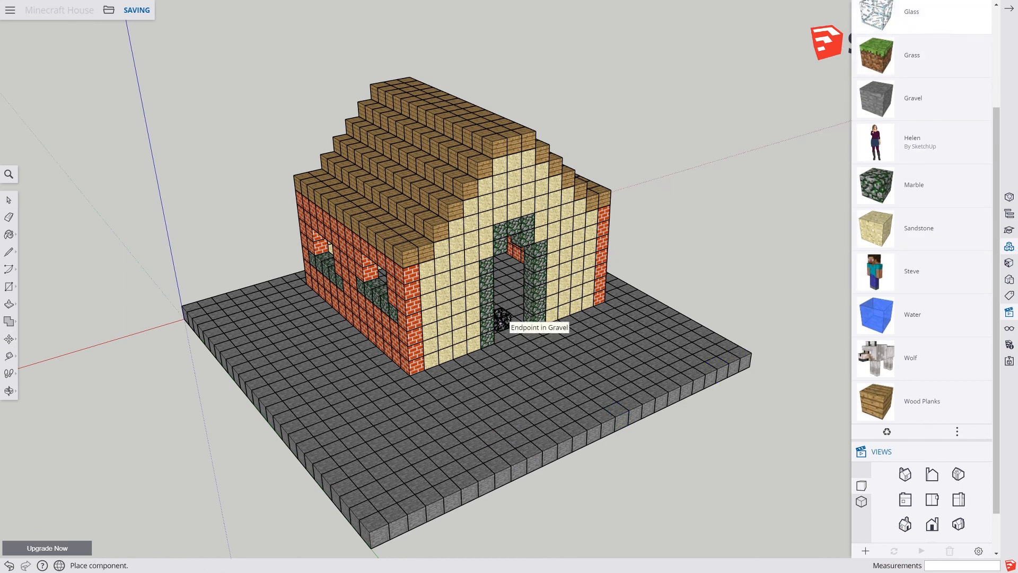
click(498, 318)
scroll(498, 319, up, 3)
scroll(497, 318, up, 5)
key(m)
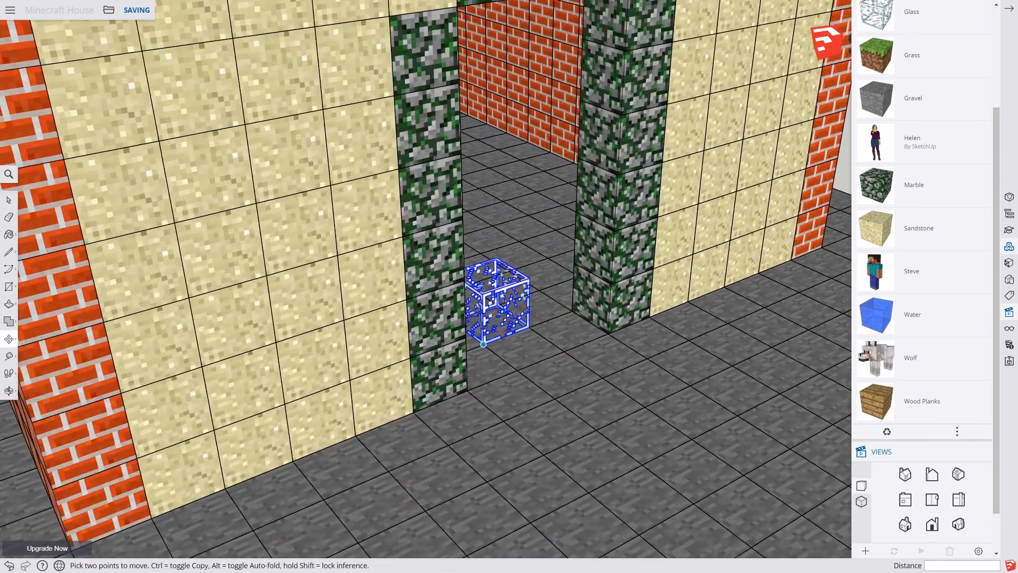
click(468, 342)
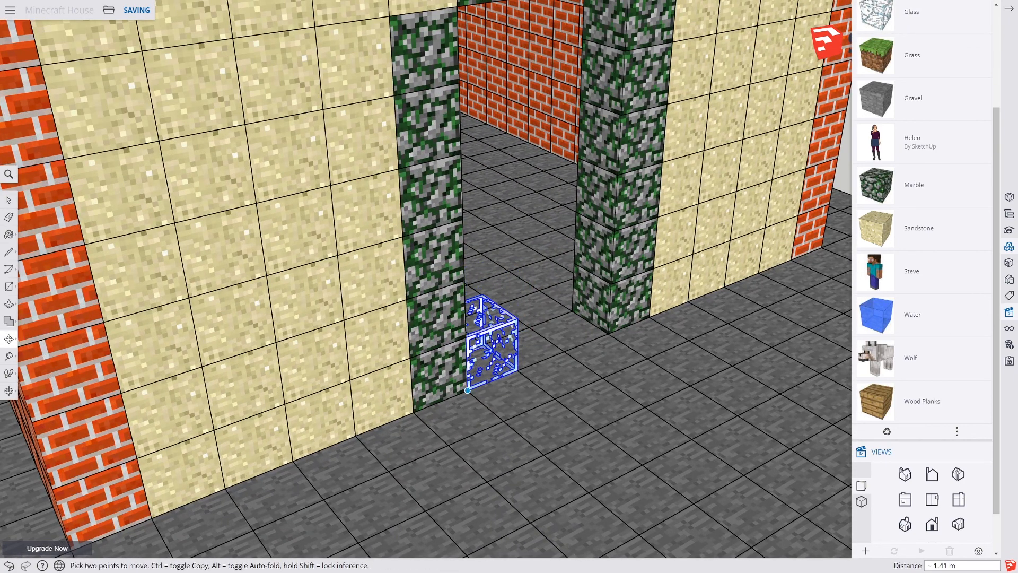
click(468, 390)
Copy the glass block one block across the doorway and array the copy 3x
key(ctrl)
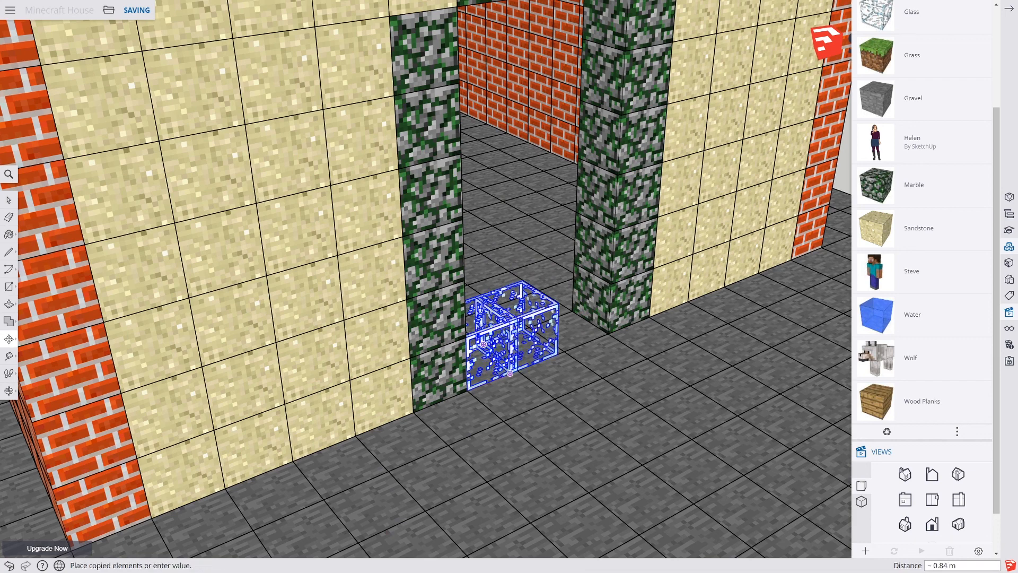
click(517, 369)
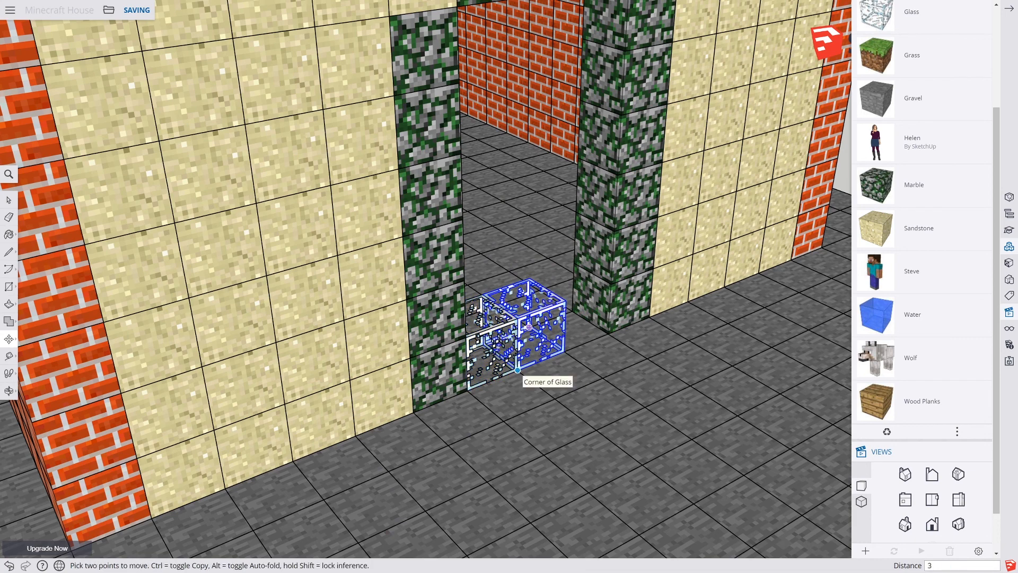
text(3x)
key(Return)
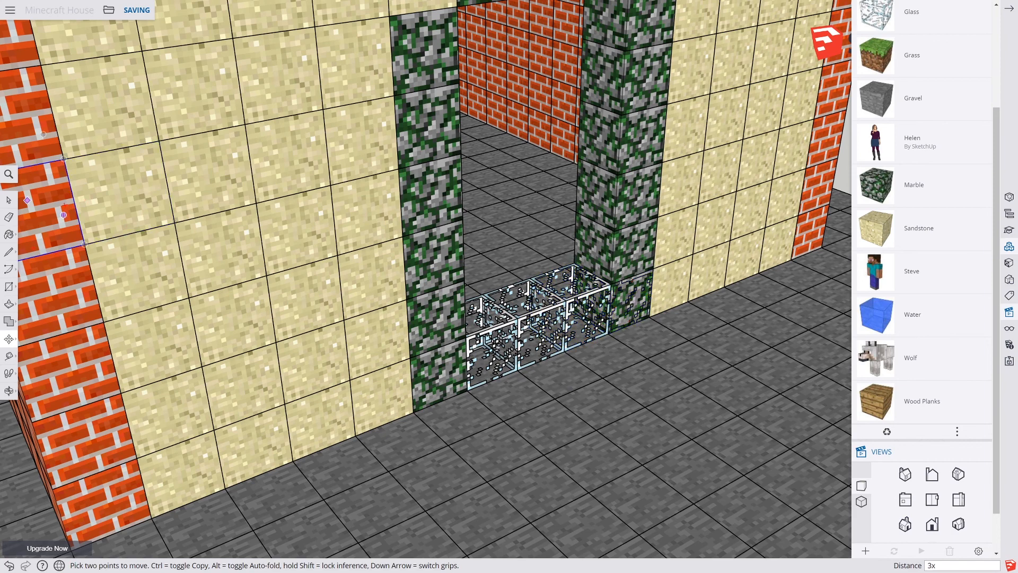
Delete the bottom marble block of the right doorway column and the extra glass block overlapping it
click(8, 200)
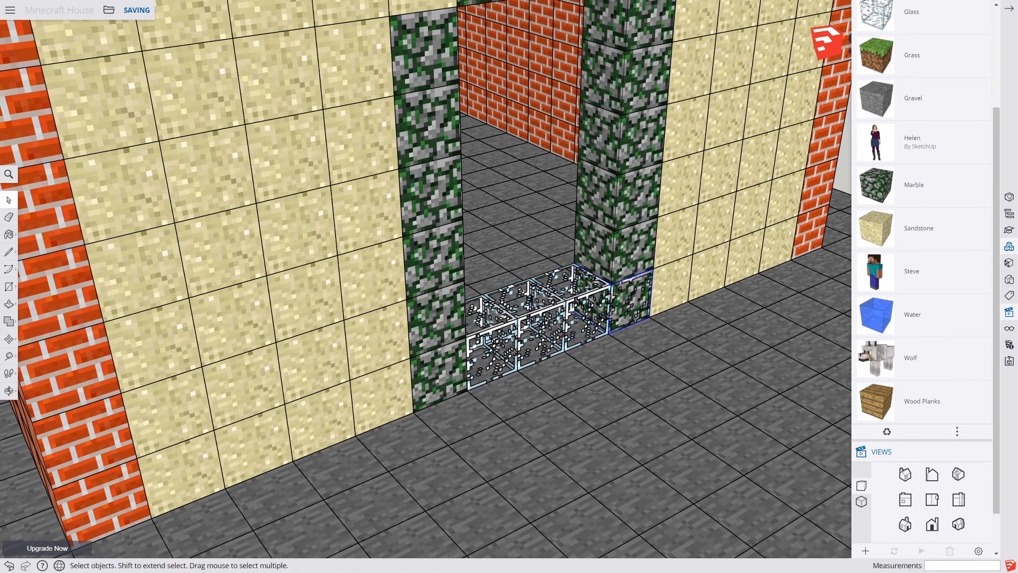
key(Delete)
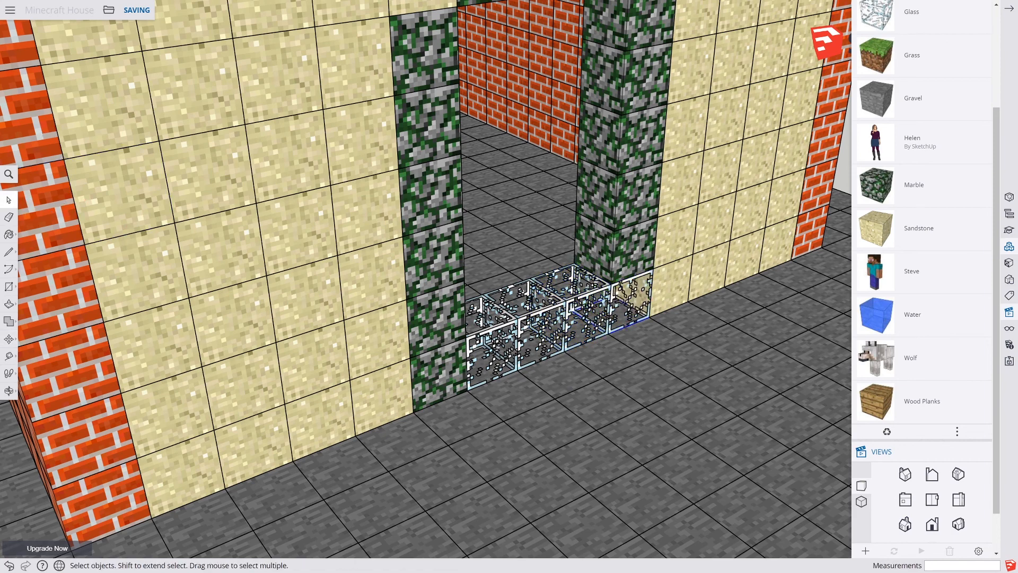
key(Delete)
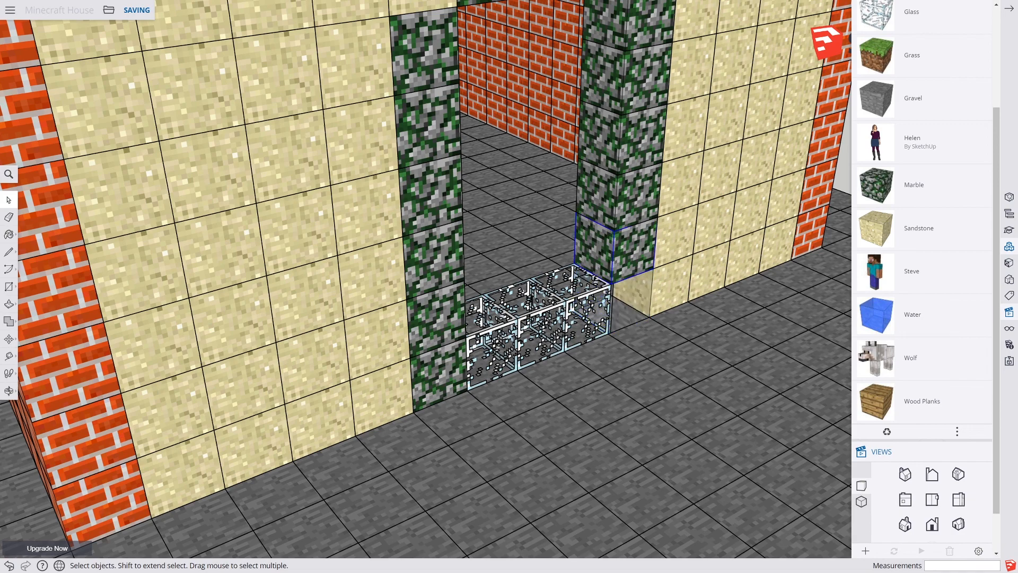
Copy the adjacent gravel floor block 1.00 m into the hole beneath the right doorway column
middle_drag(647, 307, 547, 326)
scroll(547, 326, up, 2)
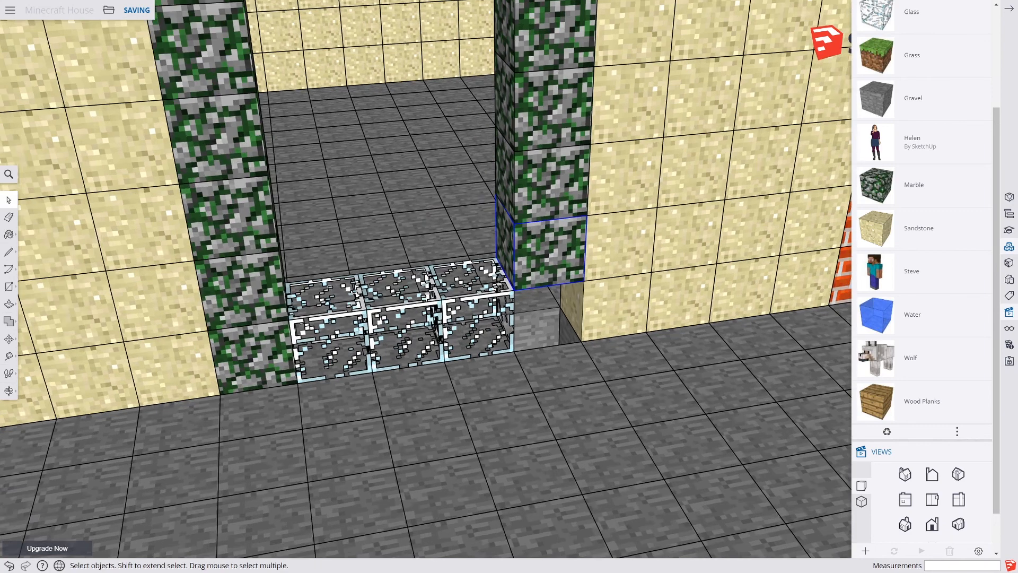
scroll(552, 347, up, 2)
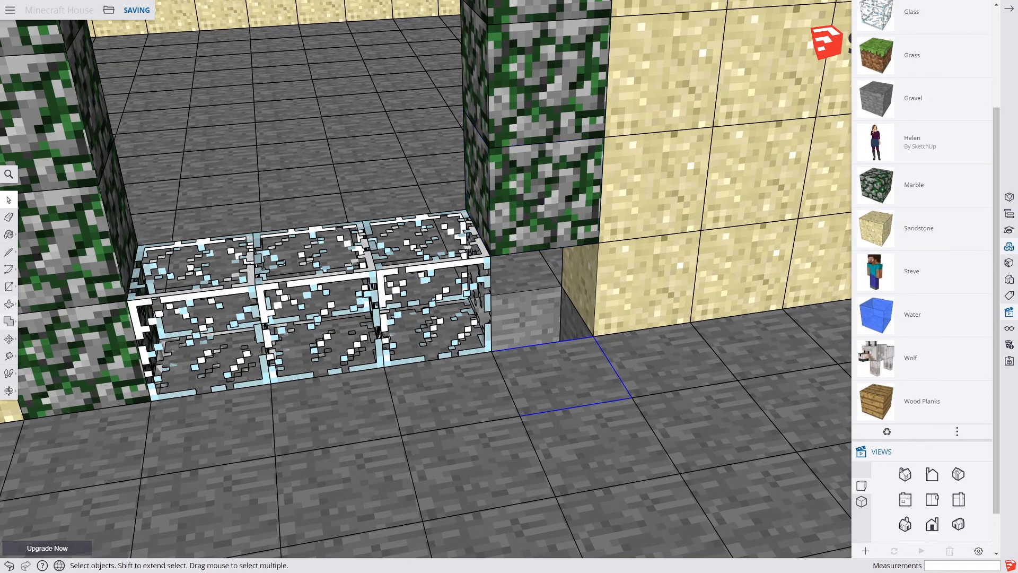
click(9, 339)
key(ctrl)
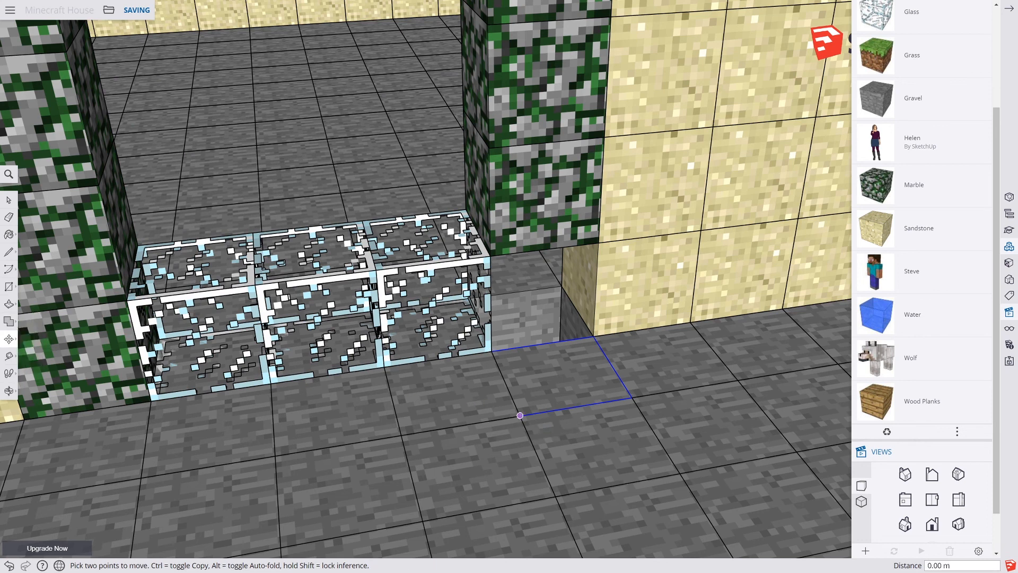
click(519, 415)
click(491, 350)
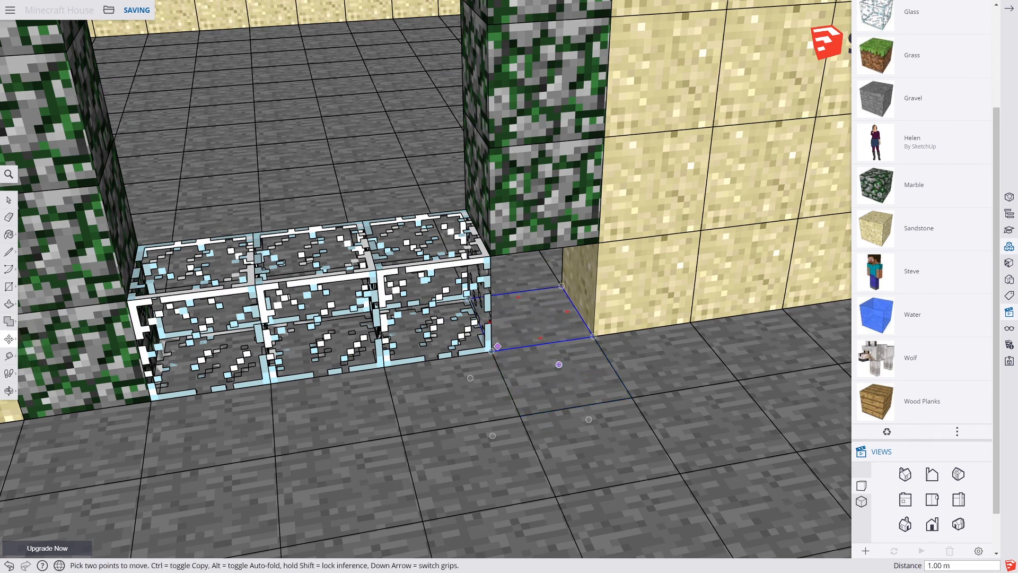
Copy the lowest remaining marble block of the right doorway column 1.00 m down to the floor
key(space)
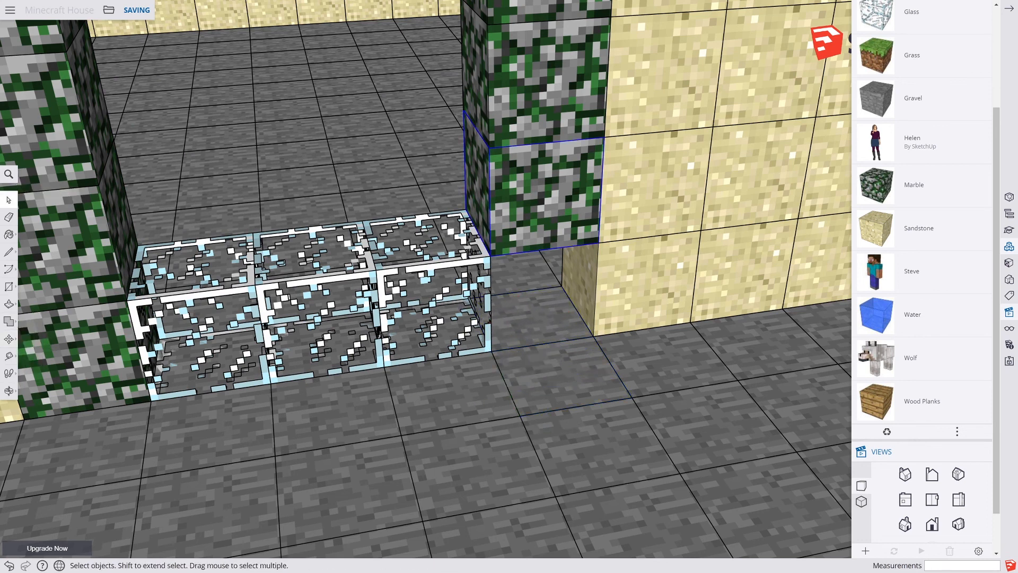
click(8, 338)
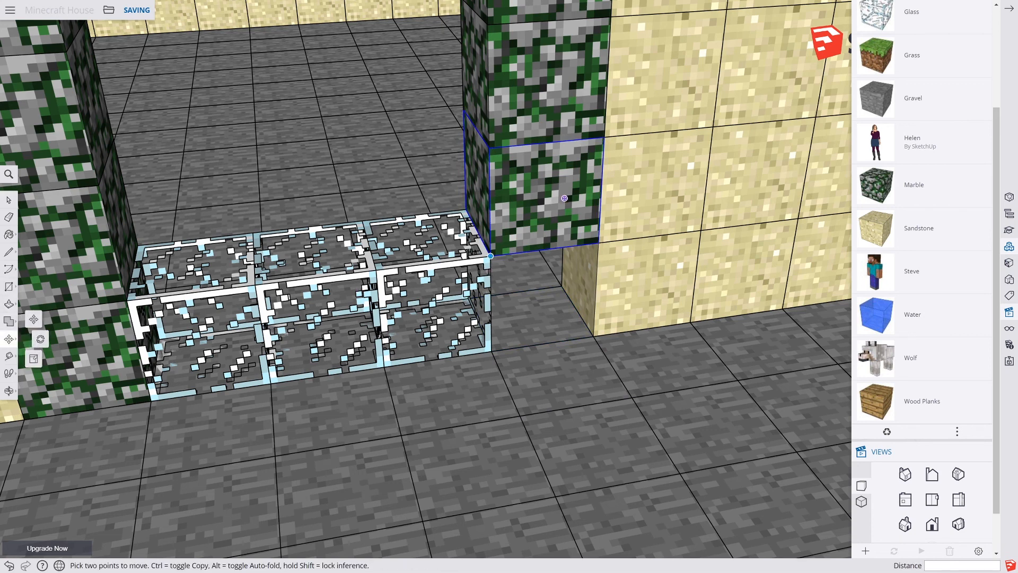
click(490, 256)
key(ctrl)
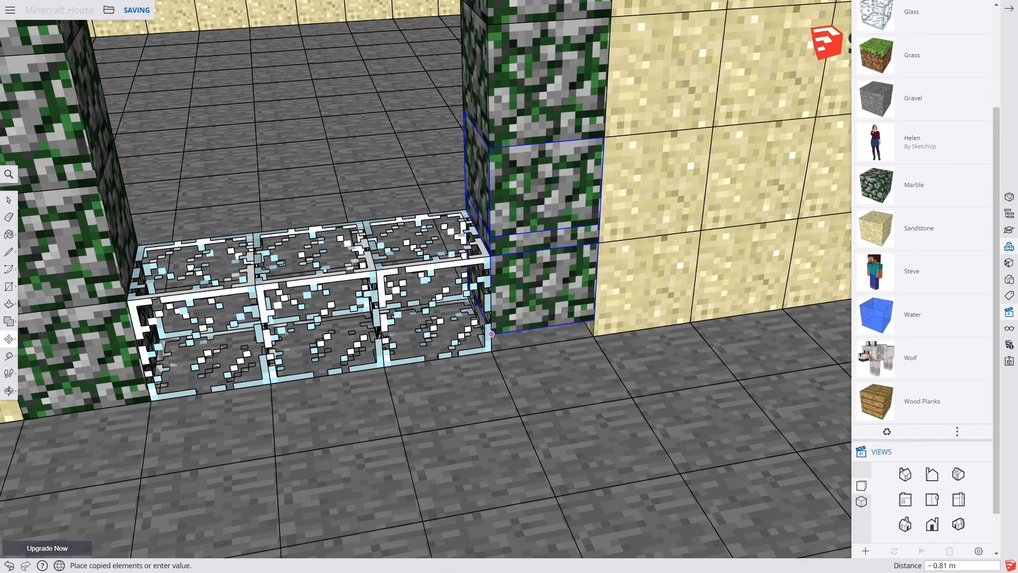
click(491, 350)
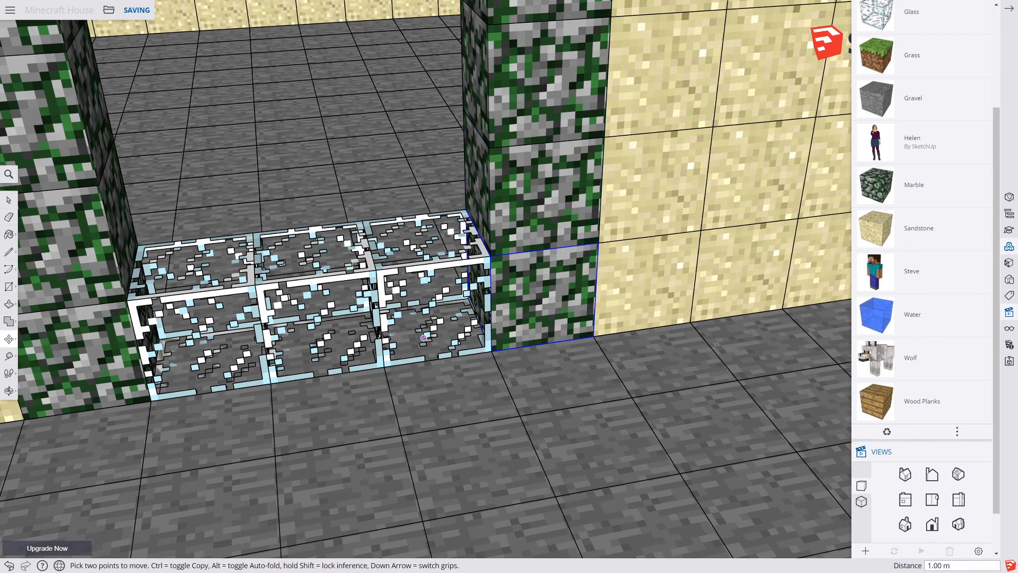
Copy the row of three glass blocks in the doorway 1.00 m up and array the copy 5x
shift+middle_drag(503, 323, 602, 327)
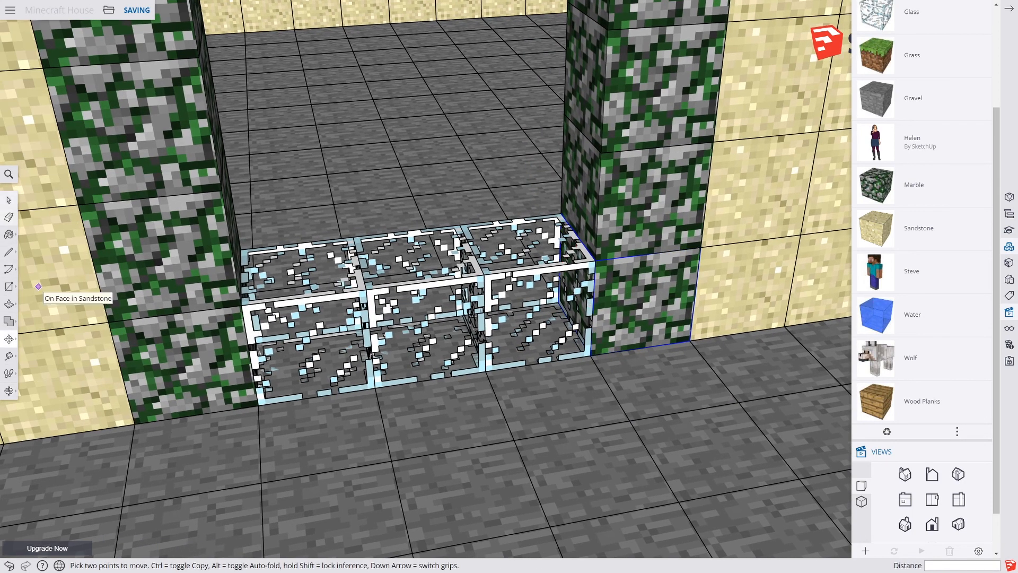
click(8, 200)
click(312, 337)
shift+click(423, 333)
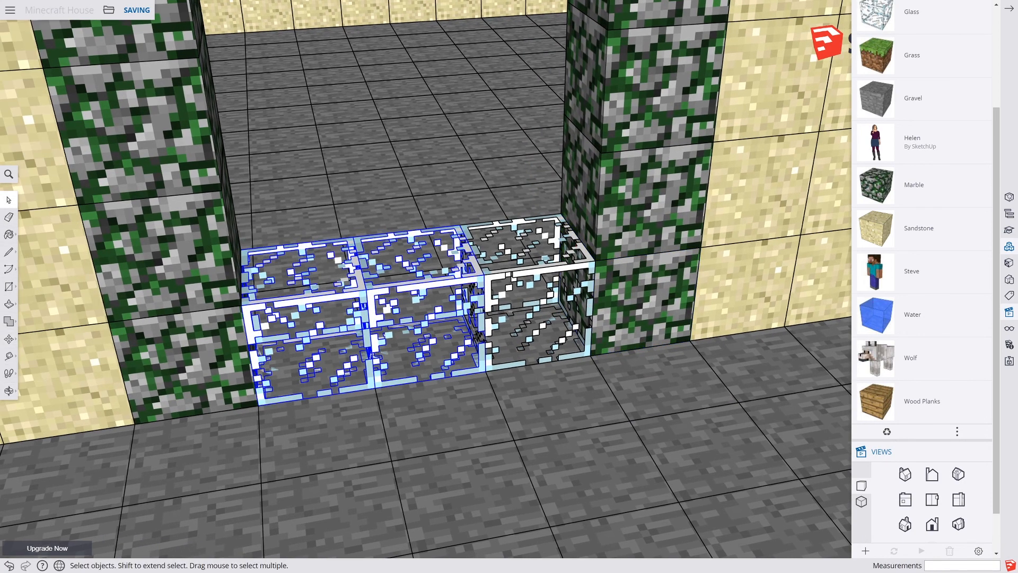
shift+click(535, 324)
middle_drag(535, 325, 626, 321)
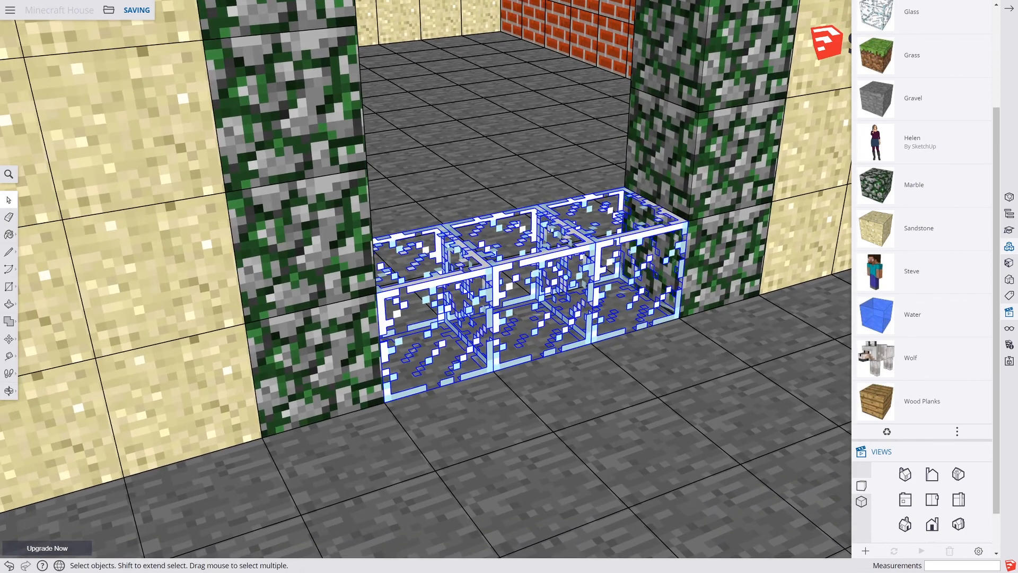
click(9, 338)
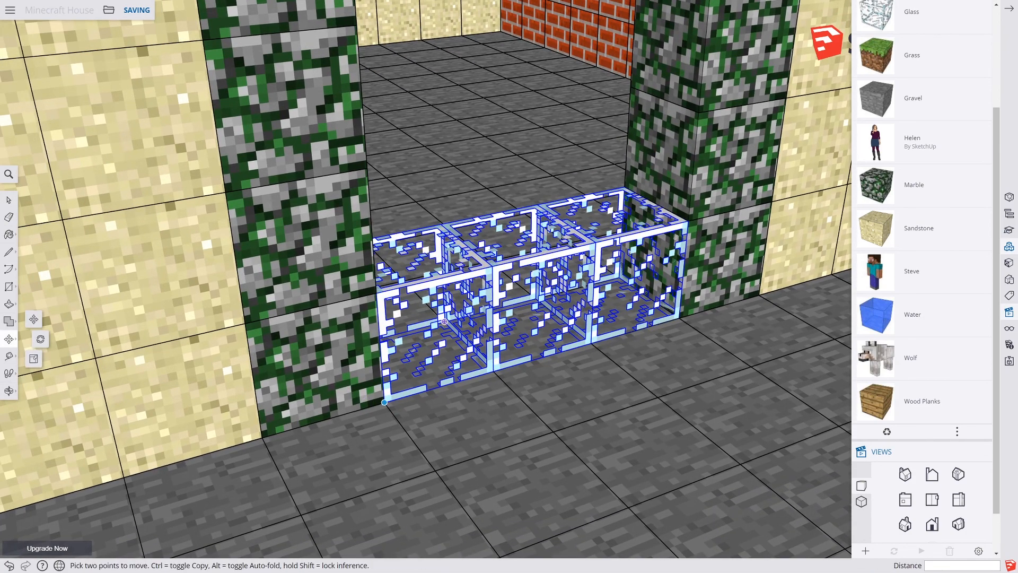
key(ctrl)
click(384, 402)
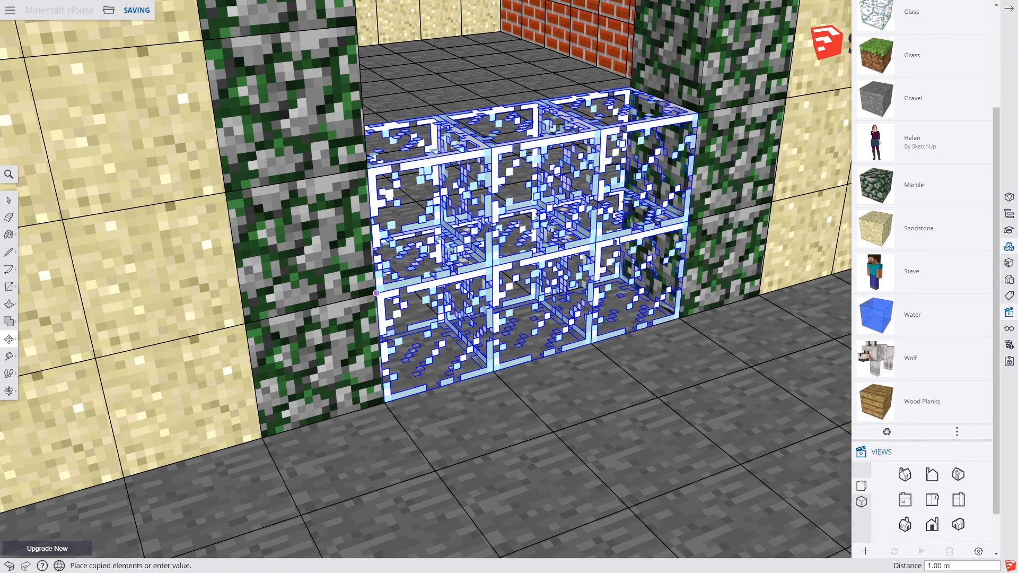
click(376, 292)
middle_drag(376, 292, 395, 492)
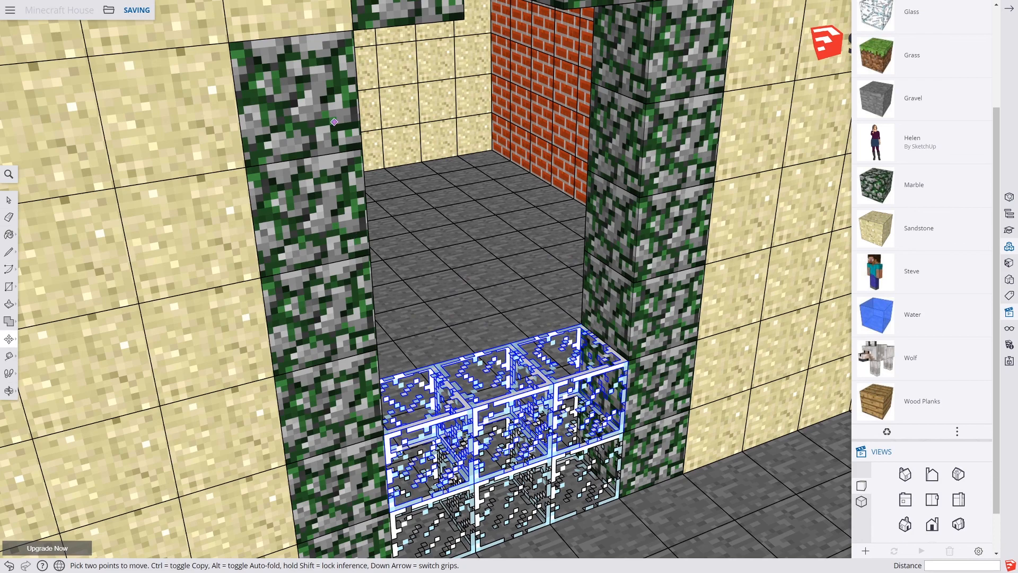
key(Return)
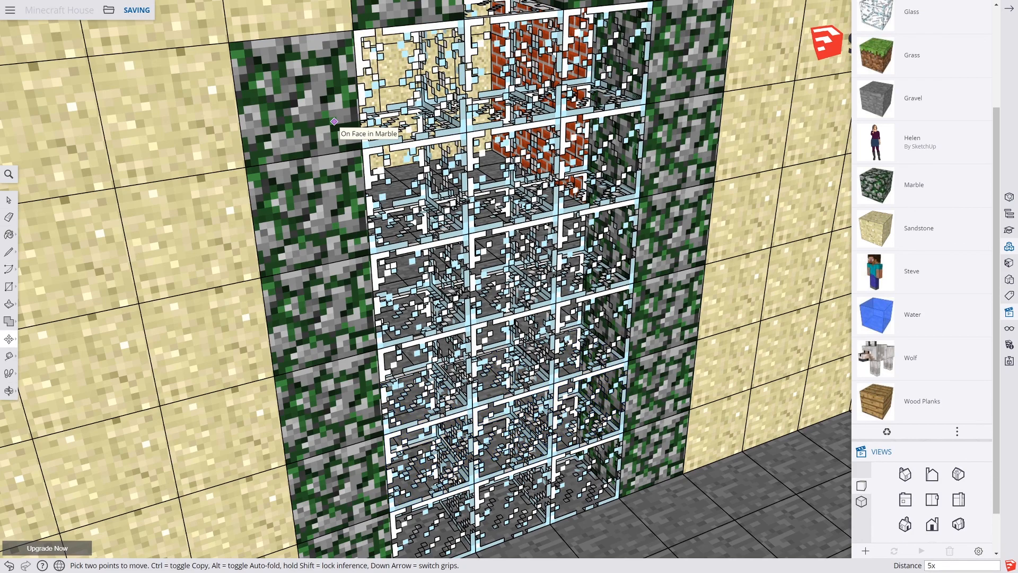
Copy the middle glass block of the top doorway row one block up into the gap beneath the marble lintel
middle_drag(463, 7, 554, 85)
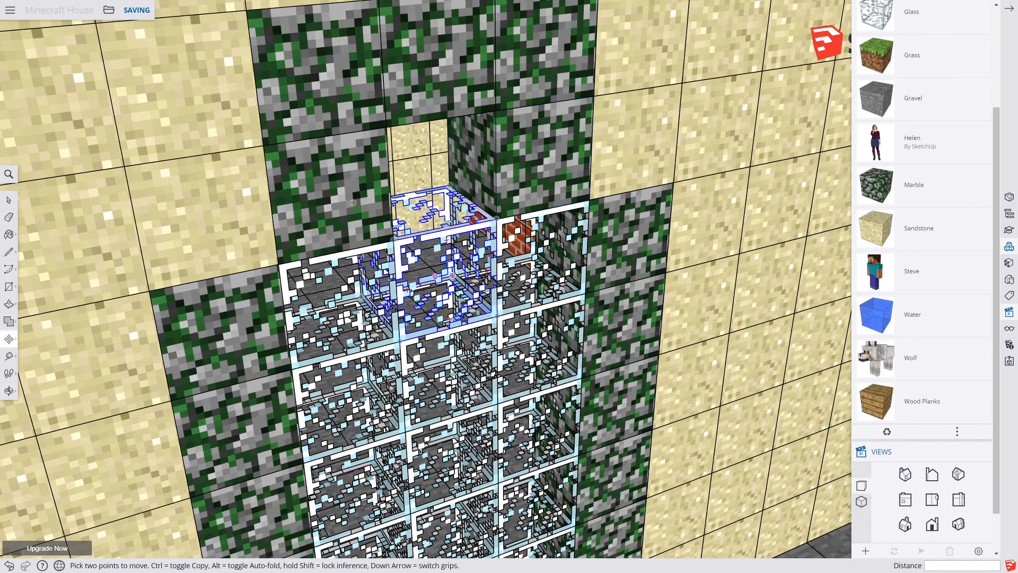
key(ctrl)
click(400, 341)
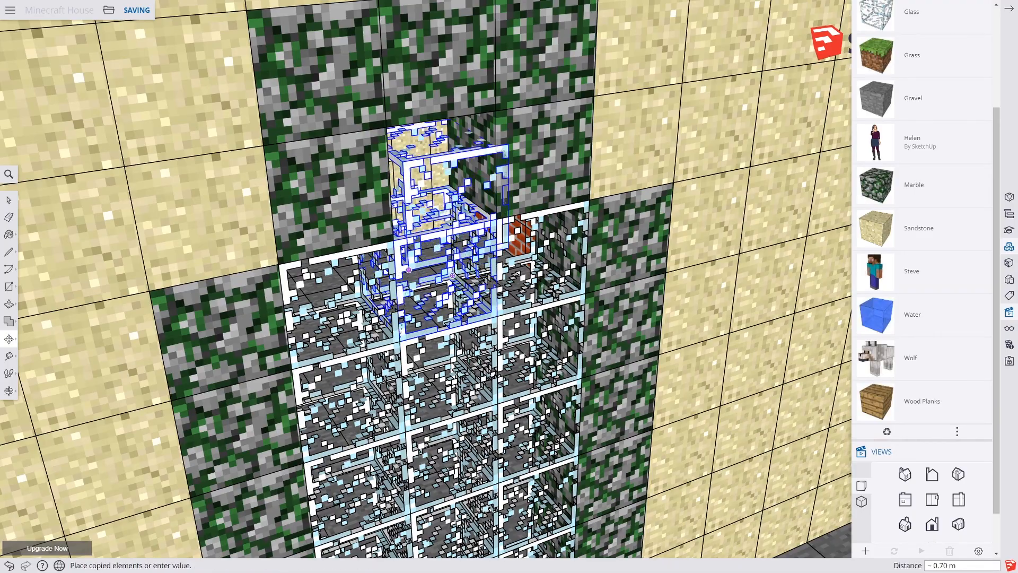
click(394, 240)
scroll(435, 339, down, 5)
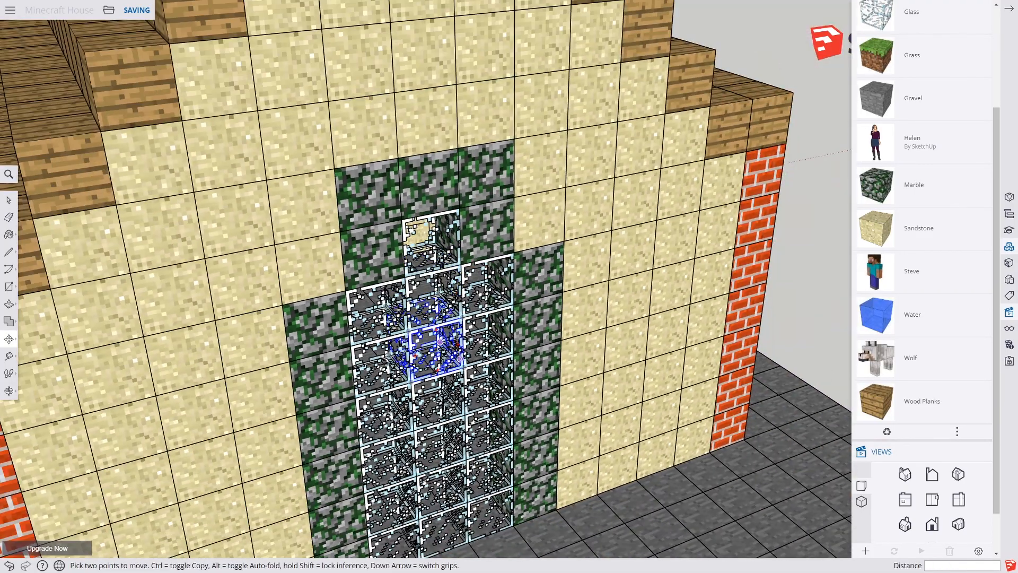
Insert a Glass block on the marble sill, in the lower left corner of the brick wall's right window opening
middle_drag(441, 433, 681, 379)
middle_drag(506, 312, 705, 371)
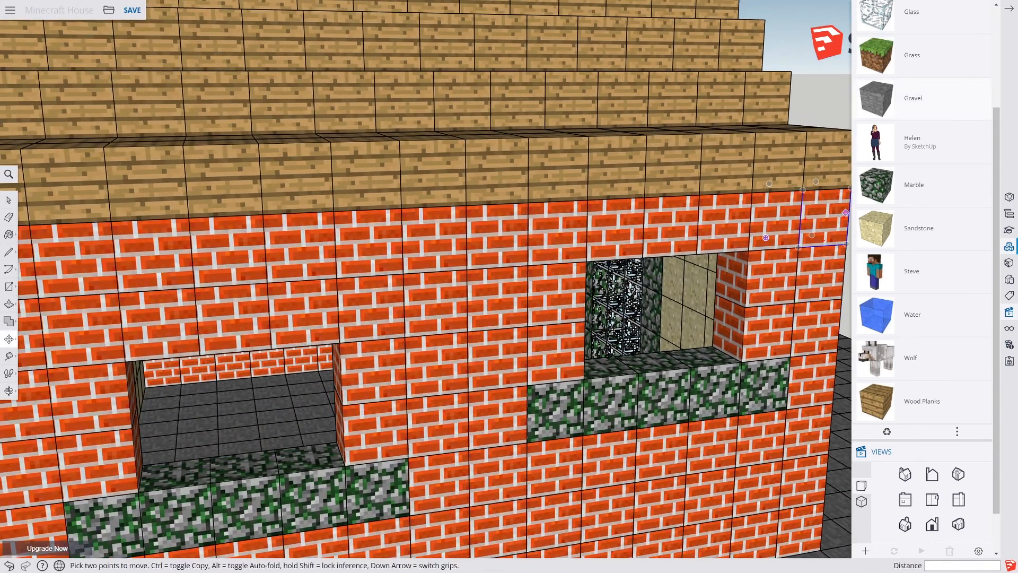
click(879, 15)
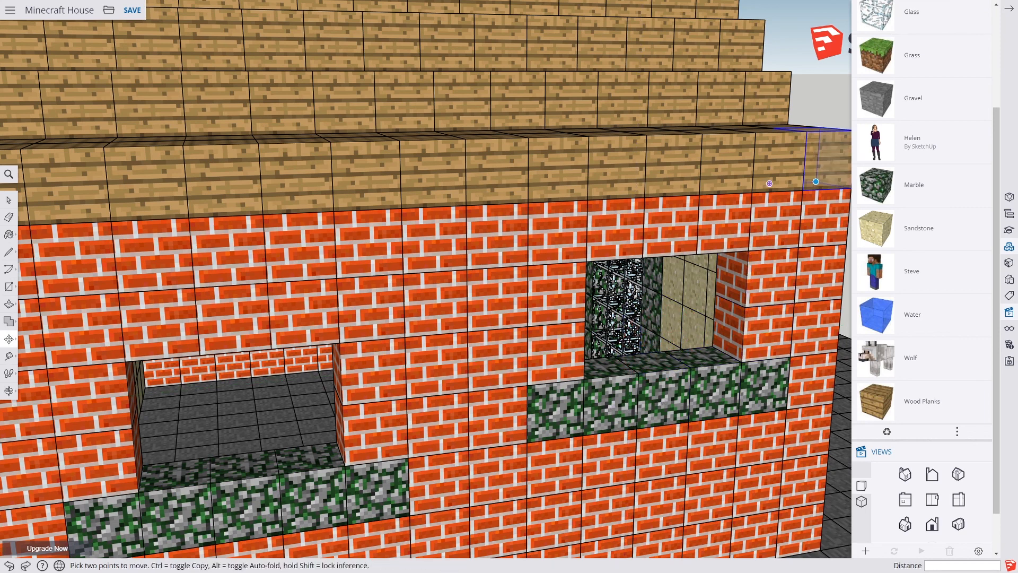
click(881, 16)
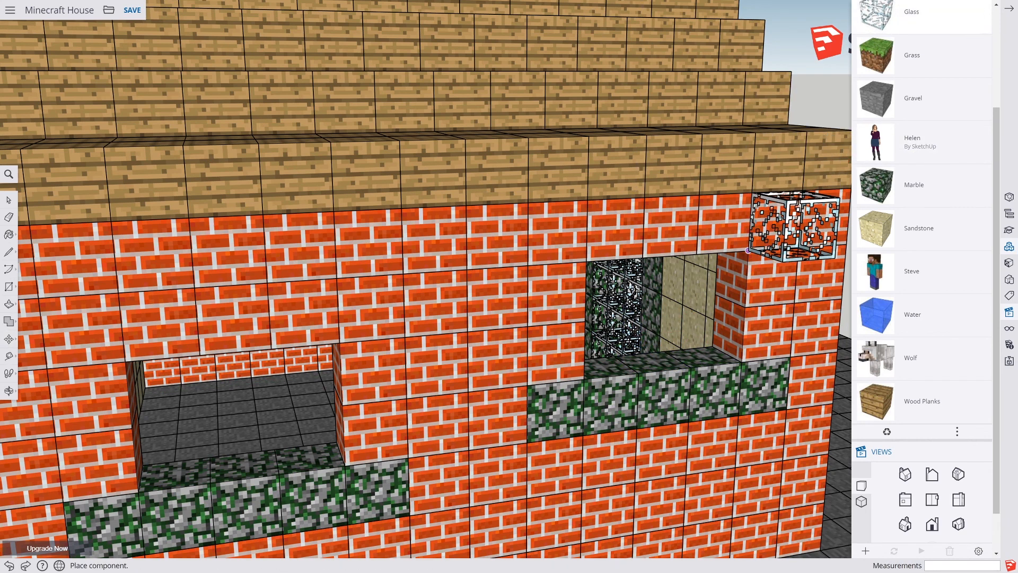
click(748, 250)
click(749, 253)
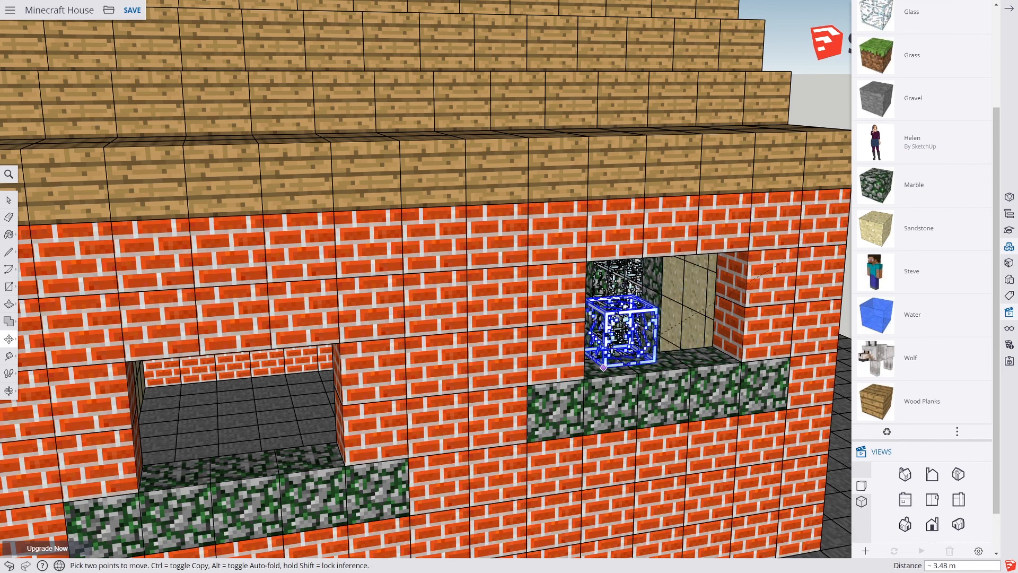
Copy the glass block 1.00 m along the right window's sill and array the copy 2x
key(ctrl)
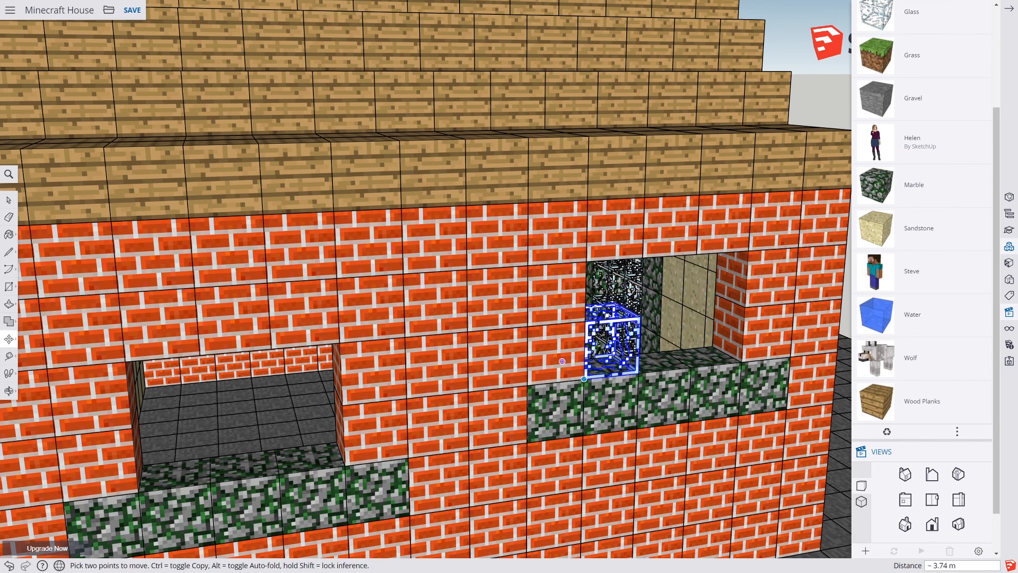
click(584, 379)
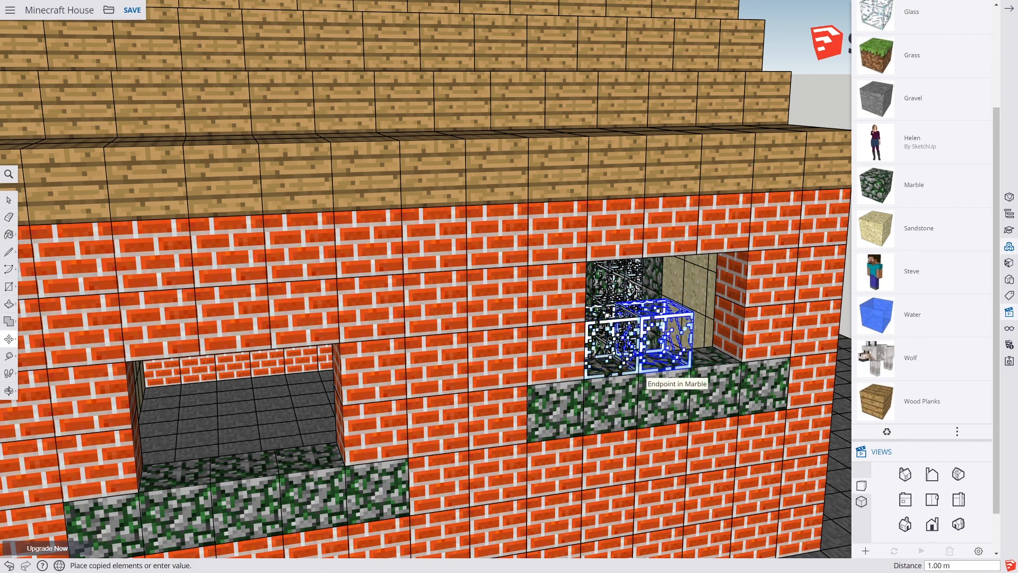
click(638, 380)
text(2x)
key(Return)
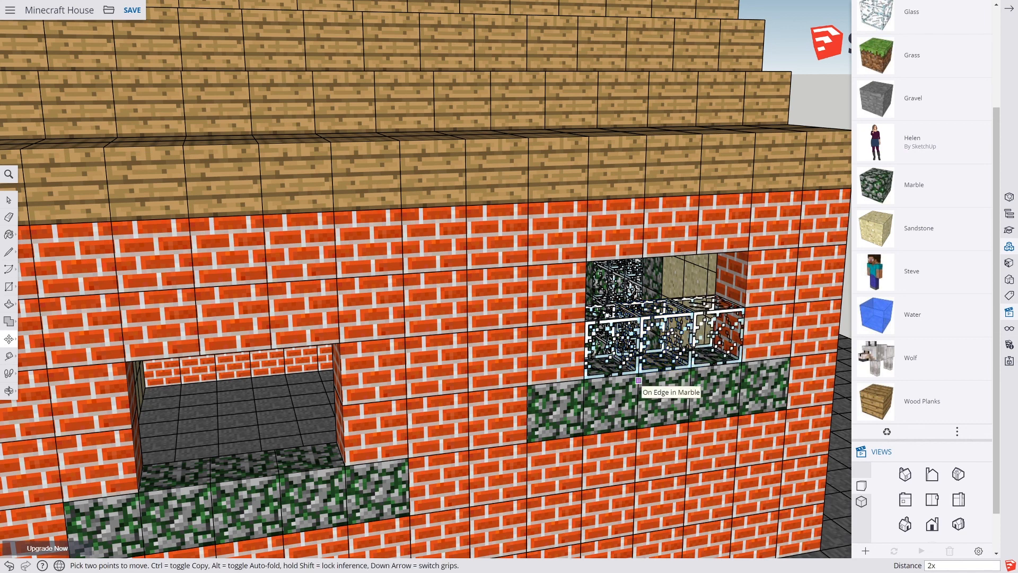
Copy the right window's row of three glass blocks 1.00 m up to fill the opening
key(space)
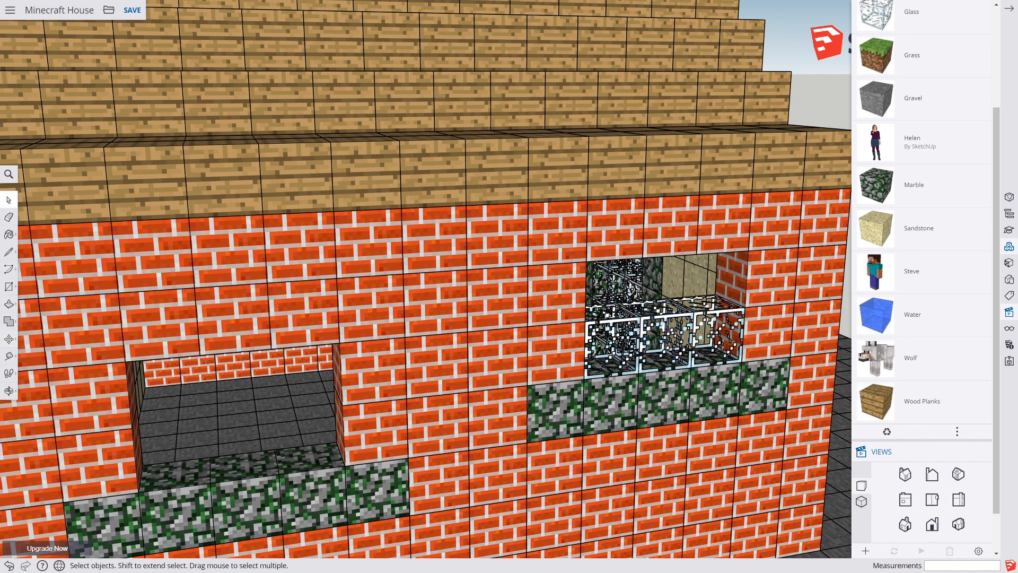
key(Escape)
click(718, 336)
shift+click(666, 340)
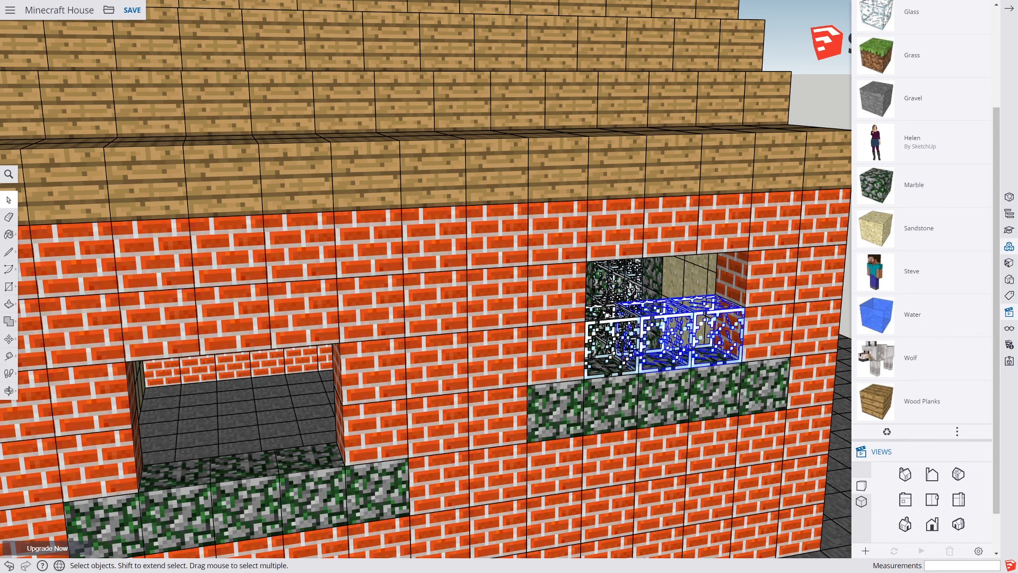
shift+click(613, 342)
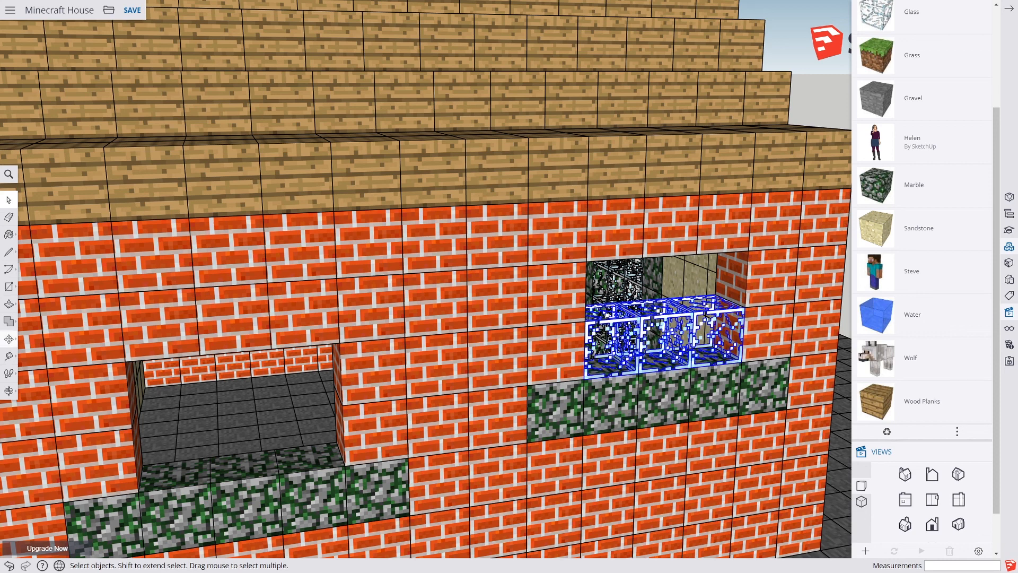
click(9, 339)
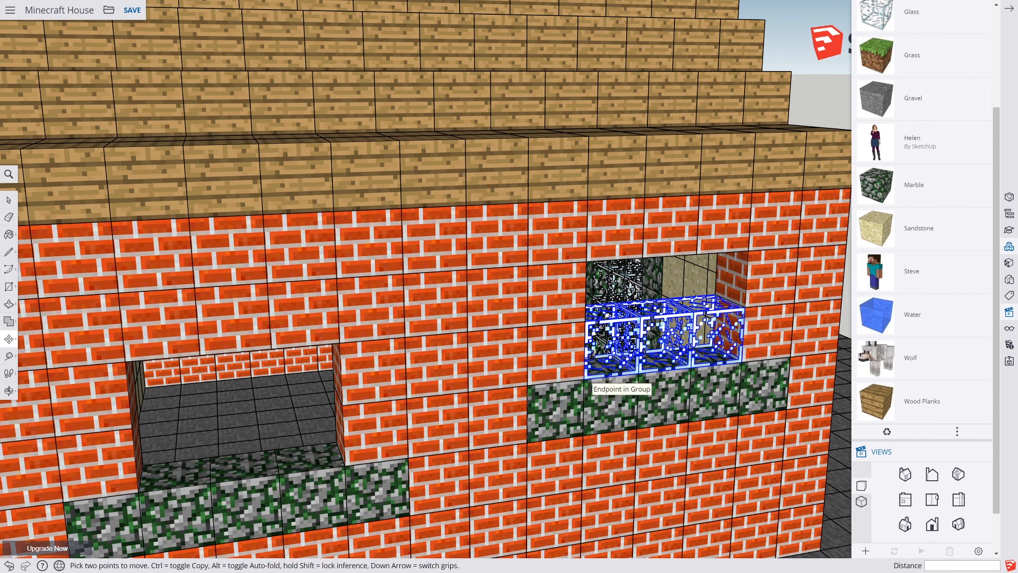
click(585, 378)
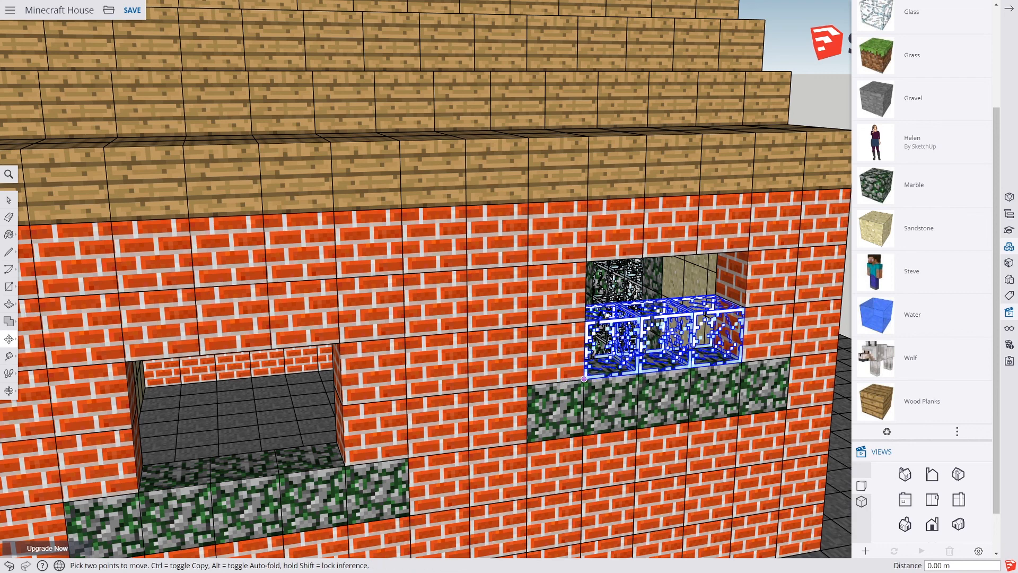
key(ctrl)
click(592, 331)
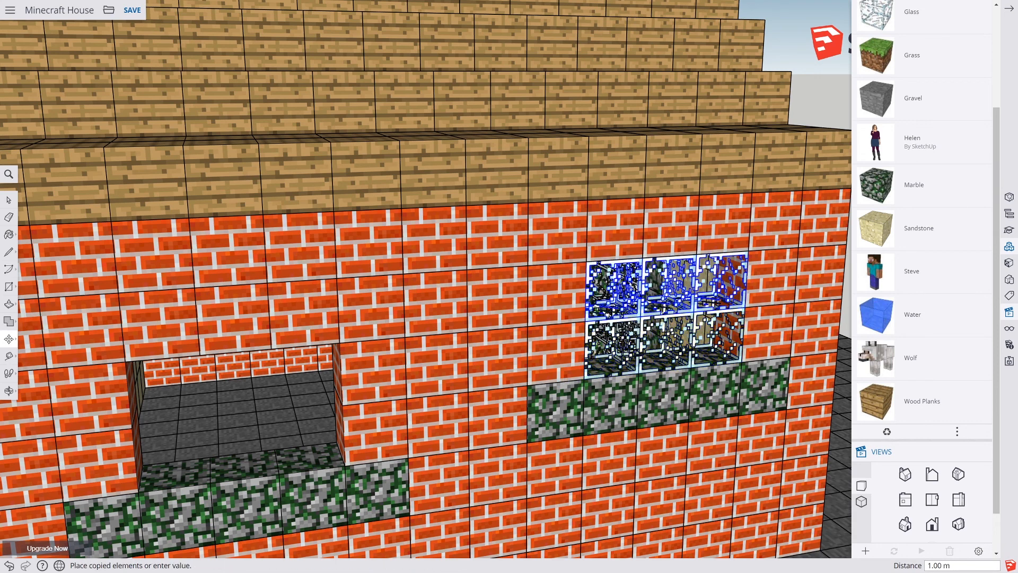
Copy all six glass blocks of the right window into the left window opening, aligned with its marble sill
key(space)
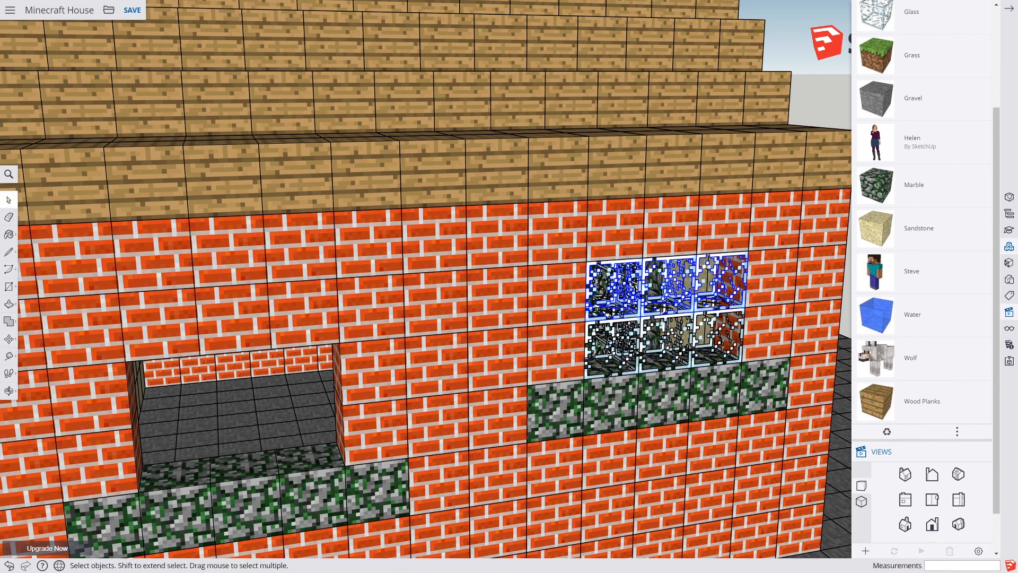
shift+click(668, 345)
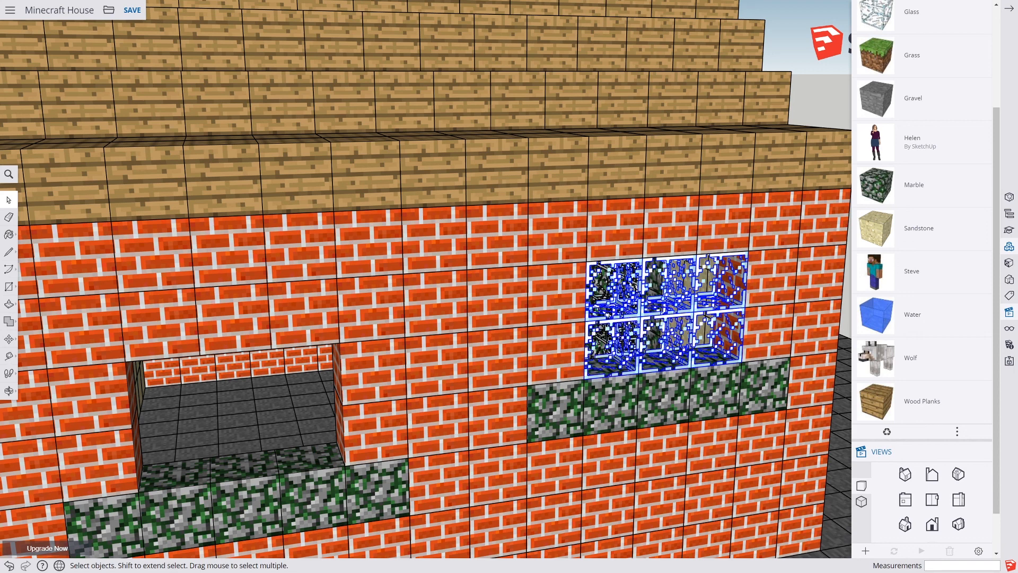
click(9, 339)
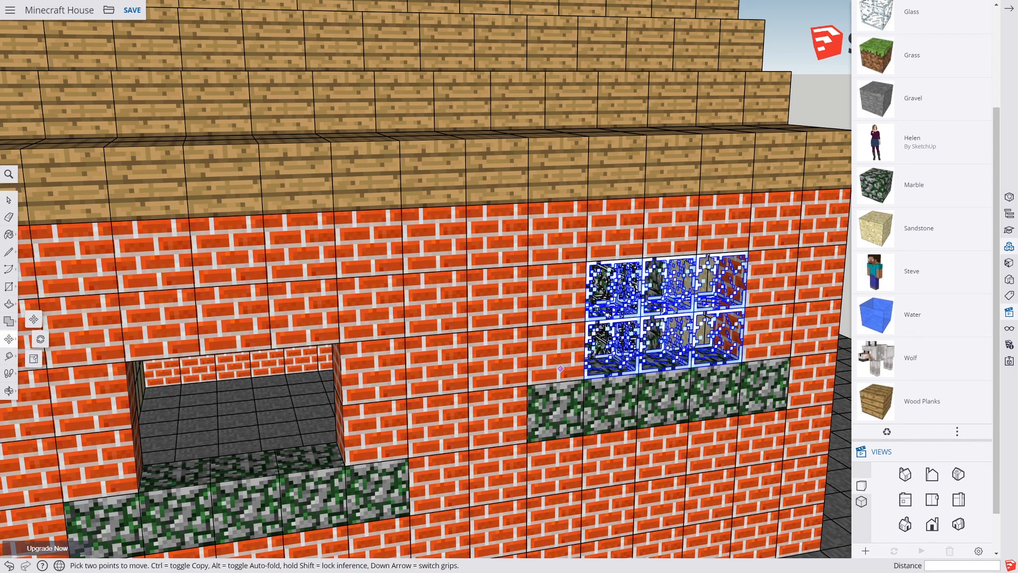
click(588, 375)
key(ctrl)
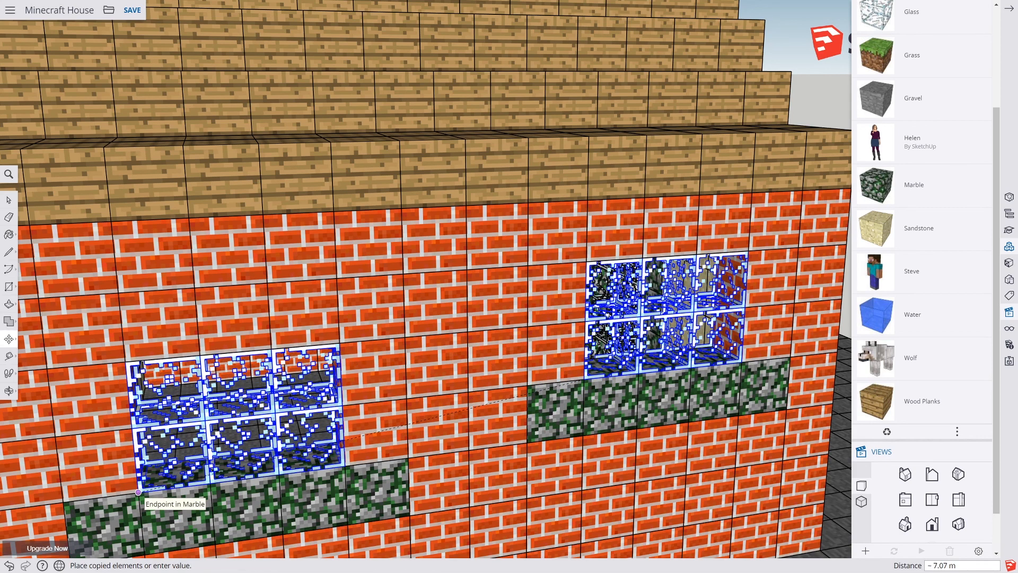
click(153, 490)
Select a strip of gravel floor blocks in front of the house's doorway side
middle_drag(616, 429, 405, 286)
scroll(358, 419, down, 1)
scroll(358, 418, down, 2)
scroll(420, 357, up, 3)
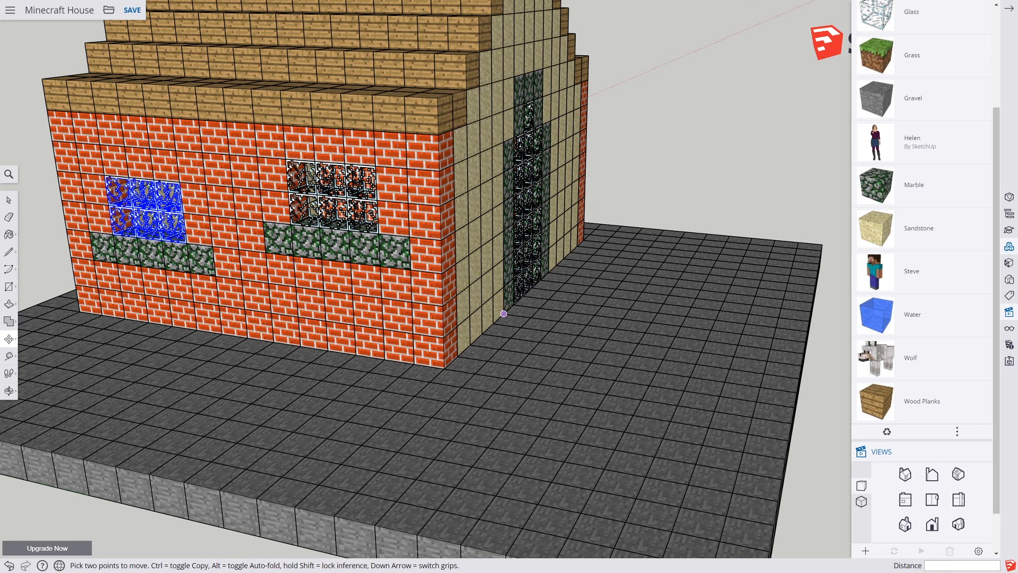
middle_drag(504, 313, 613, 350)
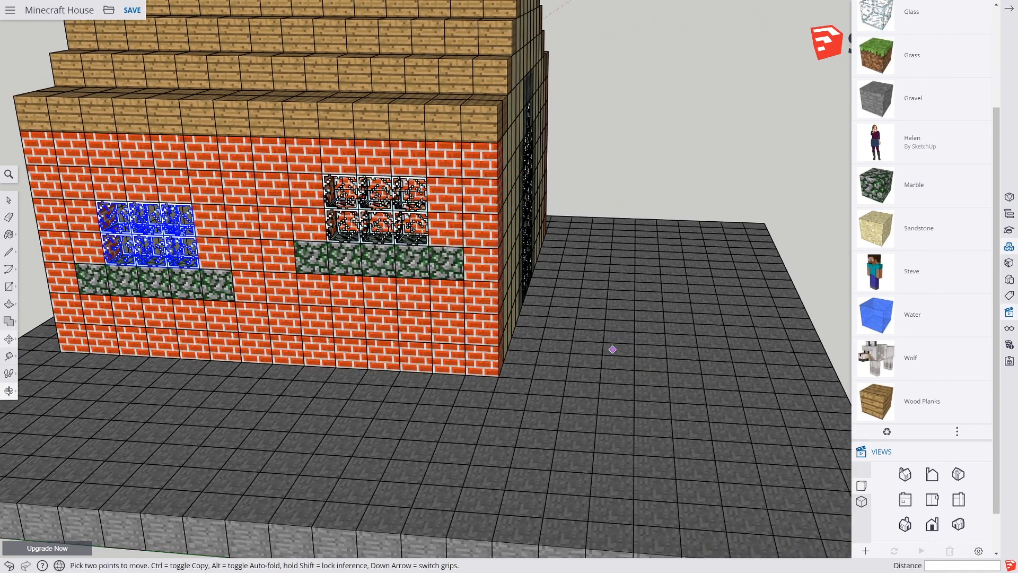
shift+middle_drag(552, 530, 480, 368)
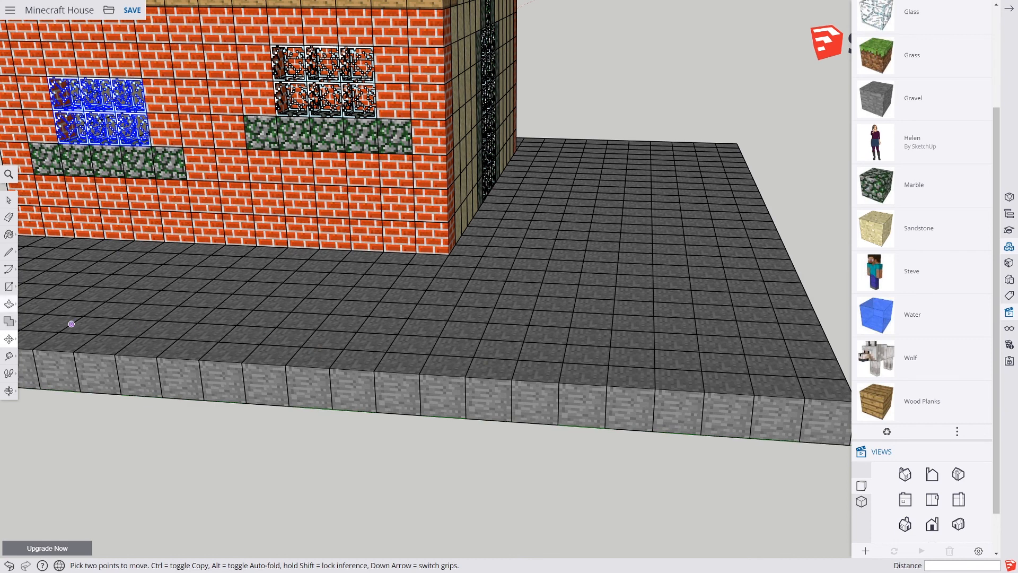
click(9, 200)
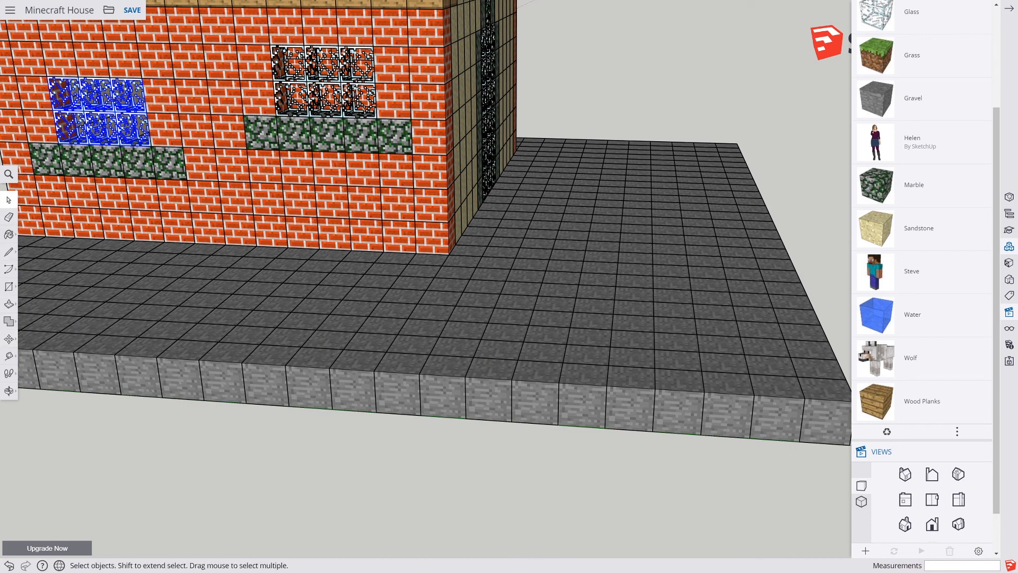
click(489, 393)
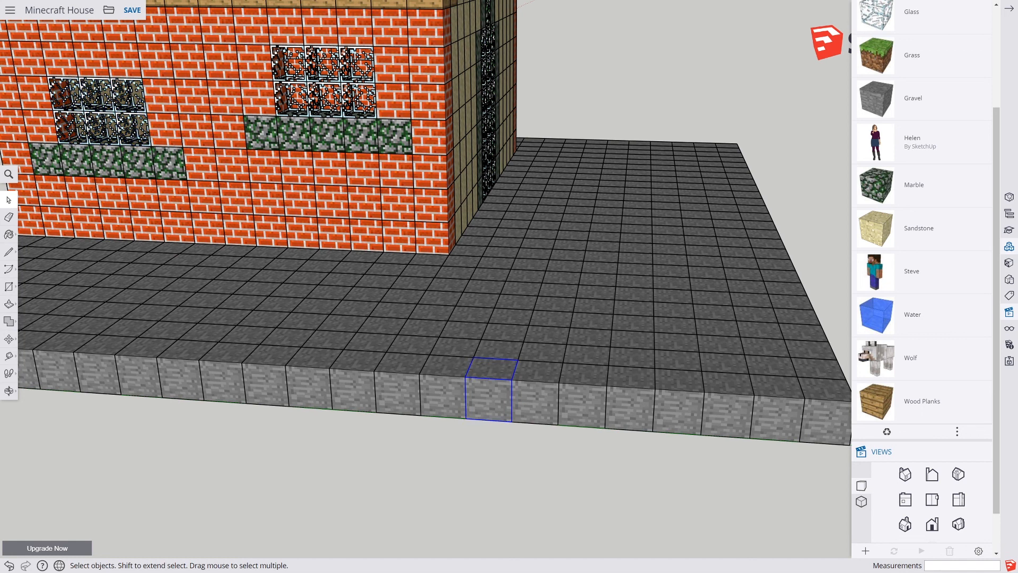
drag(555, 122, 633, 310)
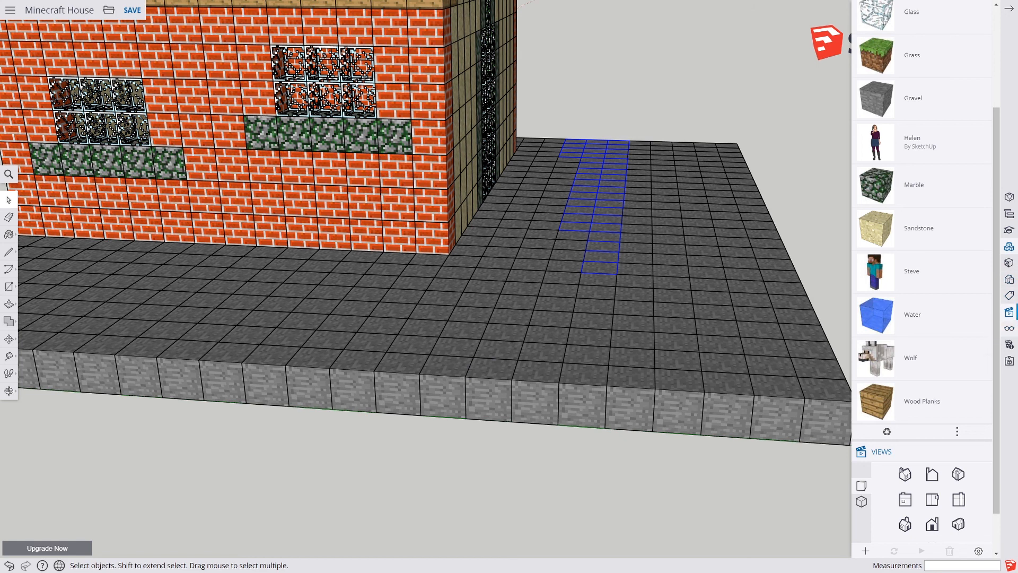
Show the whole model from the top in parallel projection
click(1009, 312)
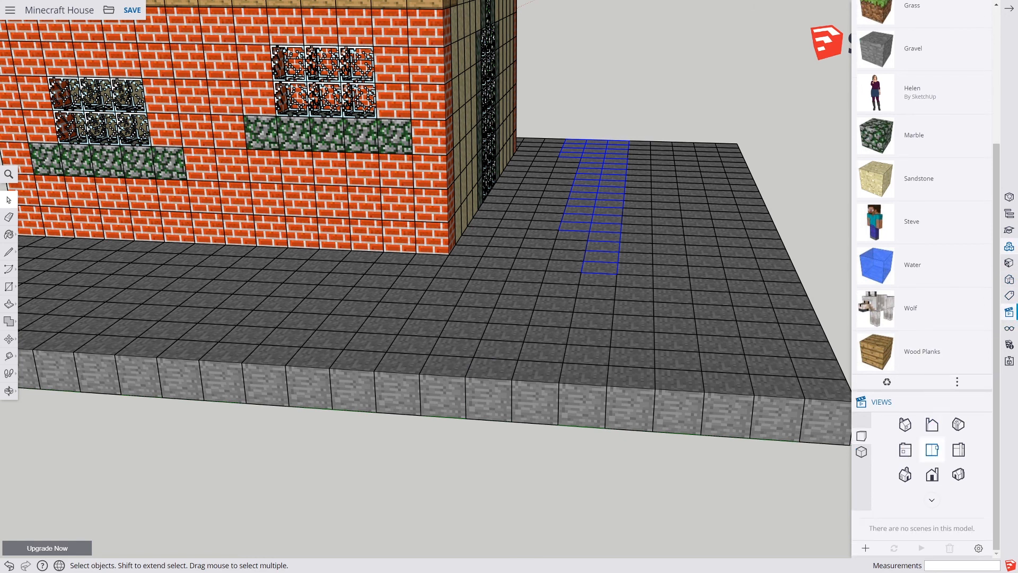
click(931, 449)
scroll(700, 413, down, 3)
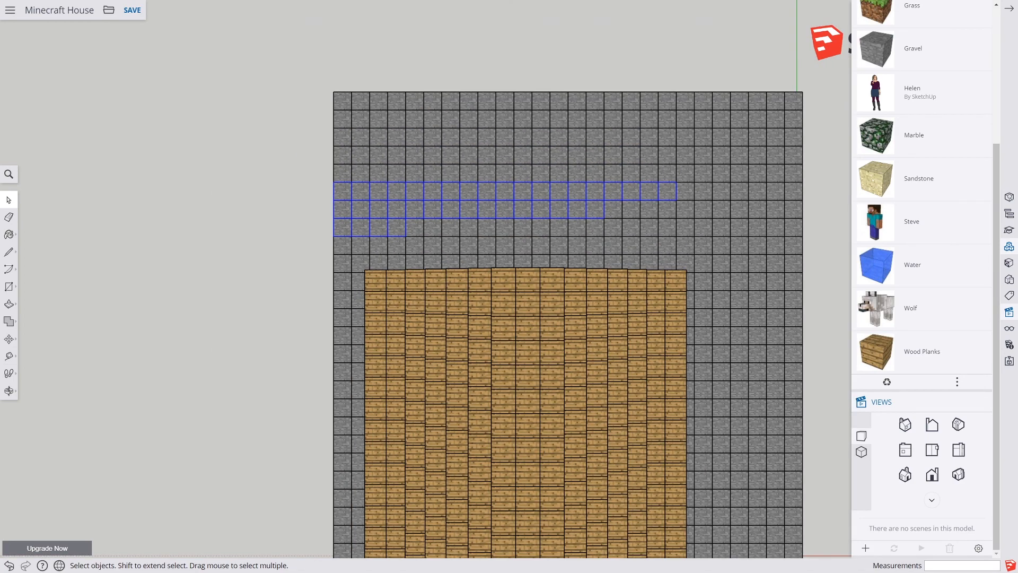
middle_drag(700, 414, 631, 358)
click(932, 449)
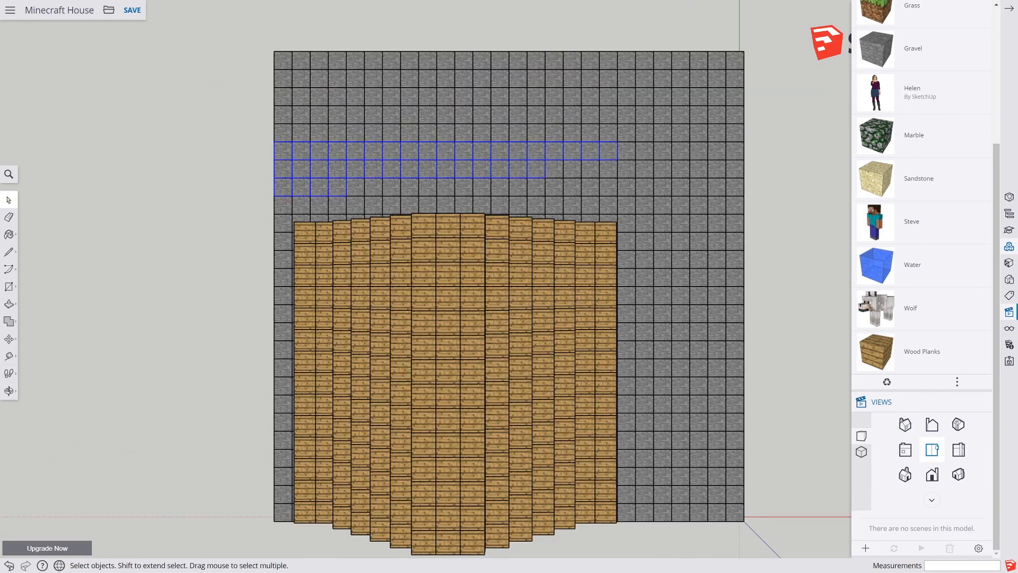
click(861, 452)
middle_drag(700, 414, 700, 413)
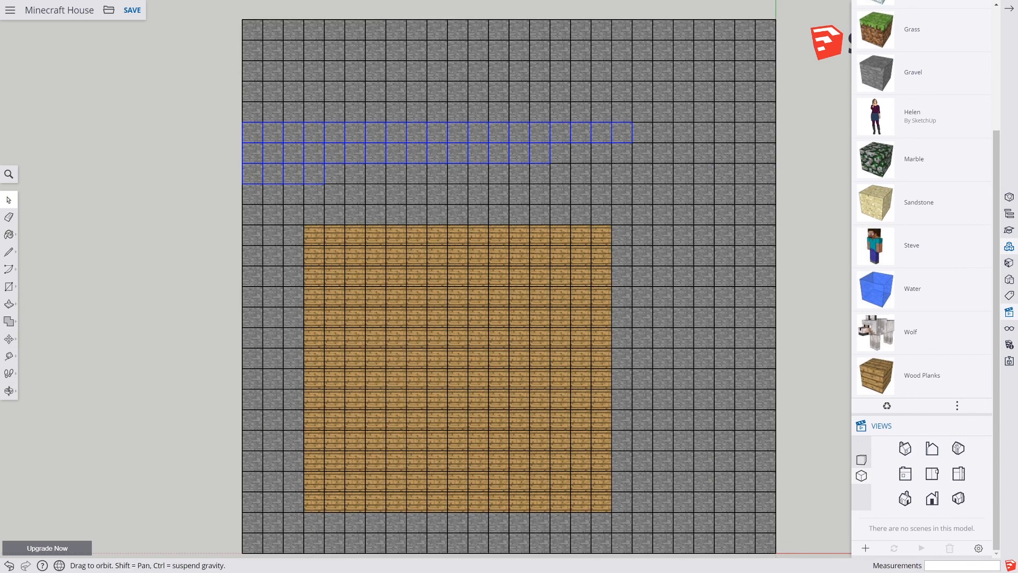
shift+middle_drag(827, 454, 774, 441)
scroll(774, 440, down, 2)
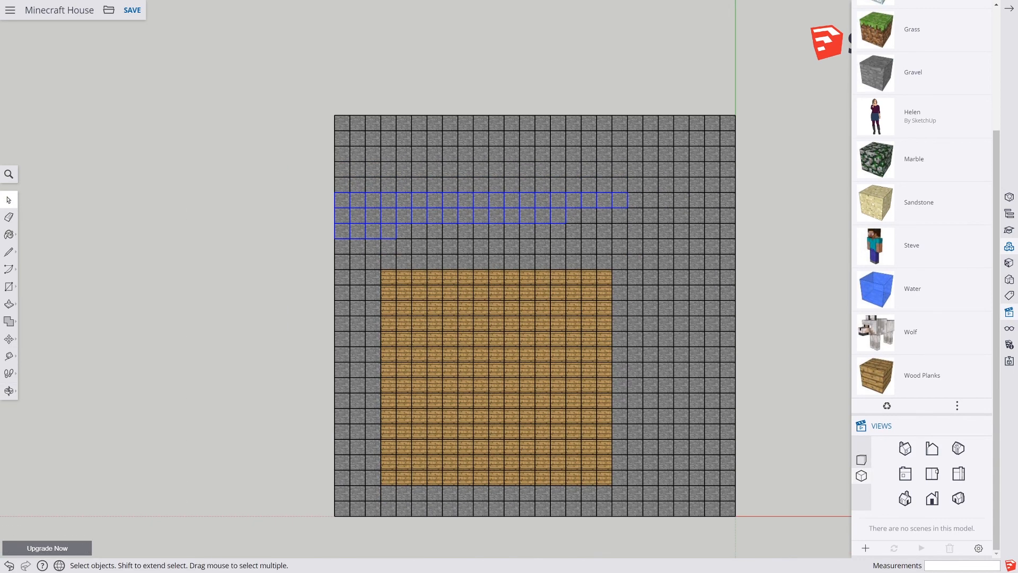
Delete the nine full-width rows of gravel blocks in front of the doorway, keeping one gravel row along the house
click(342, 123)
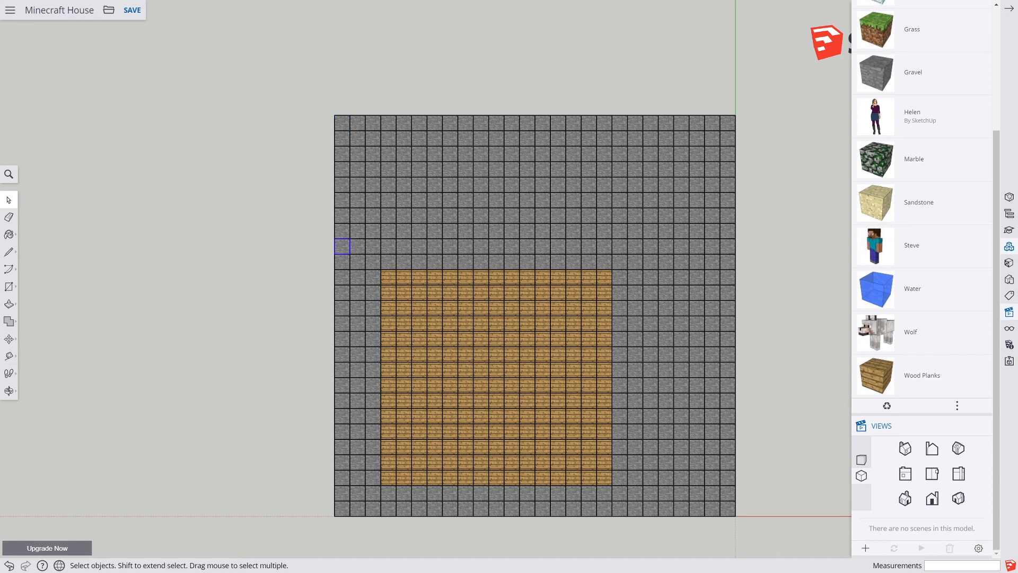
drag(313, 84, 753, 257)
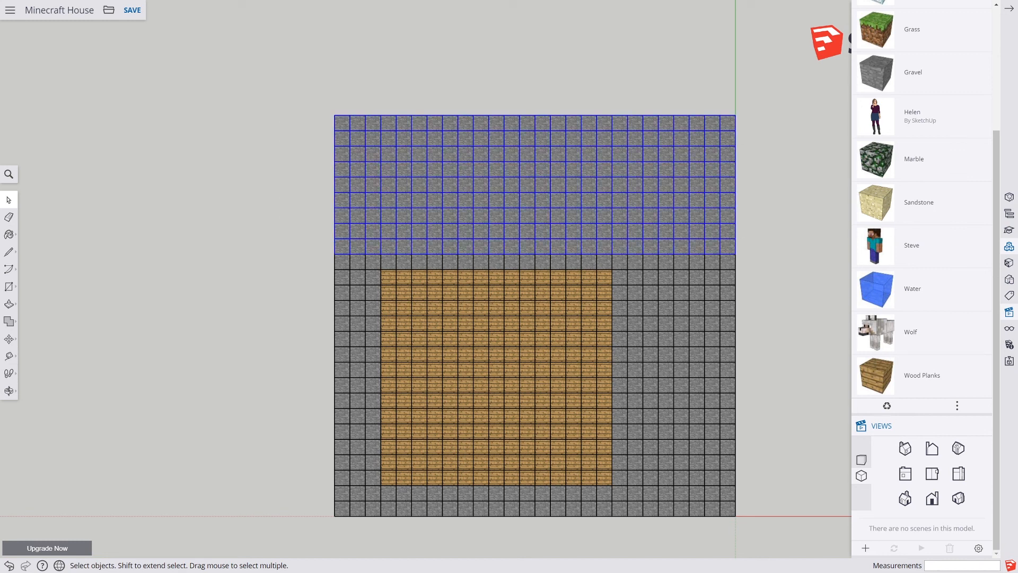
key(Delete)
Insert a Grass block and move it against the remaining gravel's front edge, flush with the upper-left corner in plan
click(875, 29)
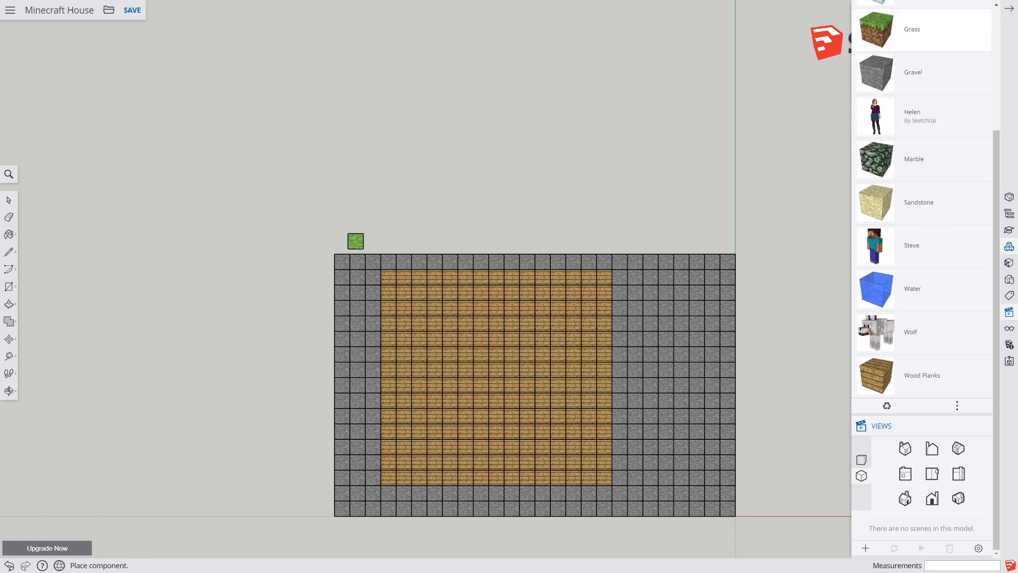
click(346, 239)
key(m)
click(346, 240)
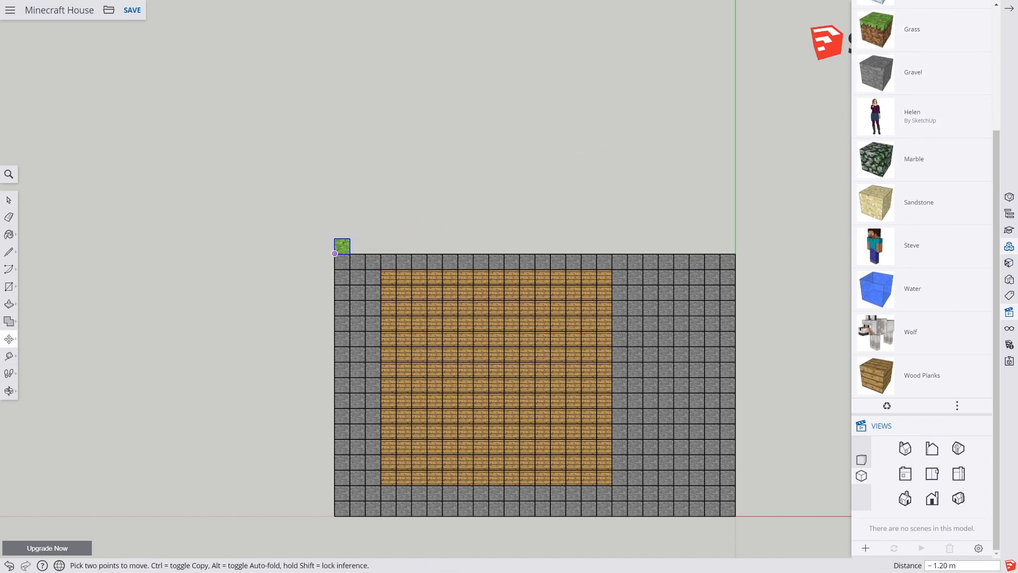
click(334, 253)
Copy the grass block one block outward from the gravel and array the copy 8x
key(ctrl)
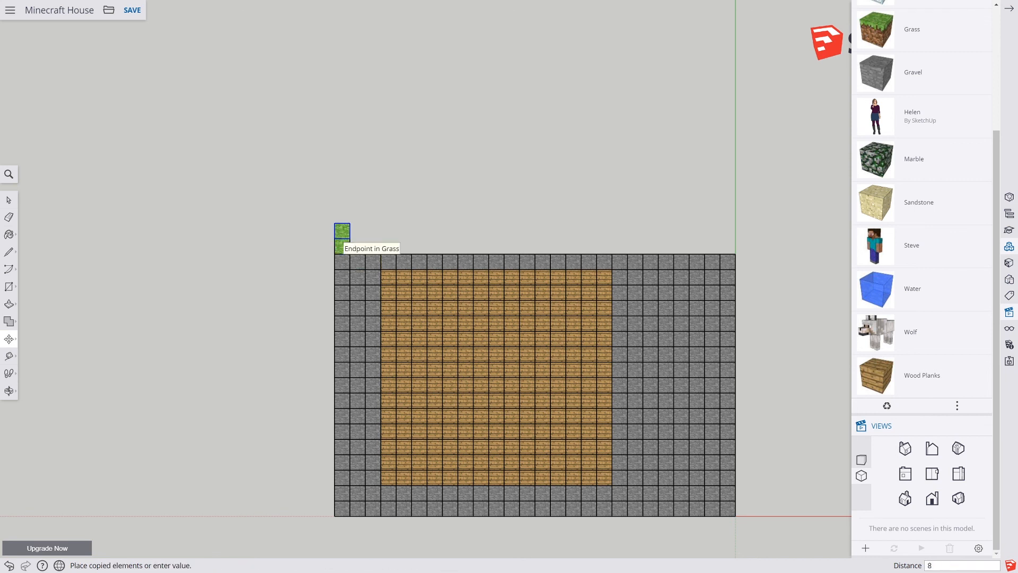
text(8x)
key(Return)
key(space)
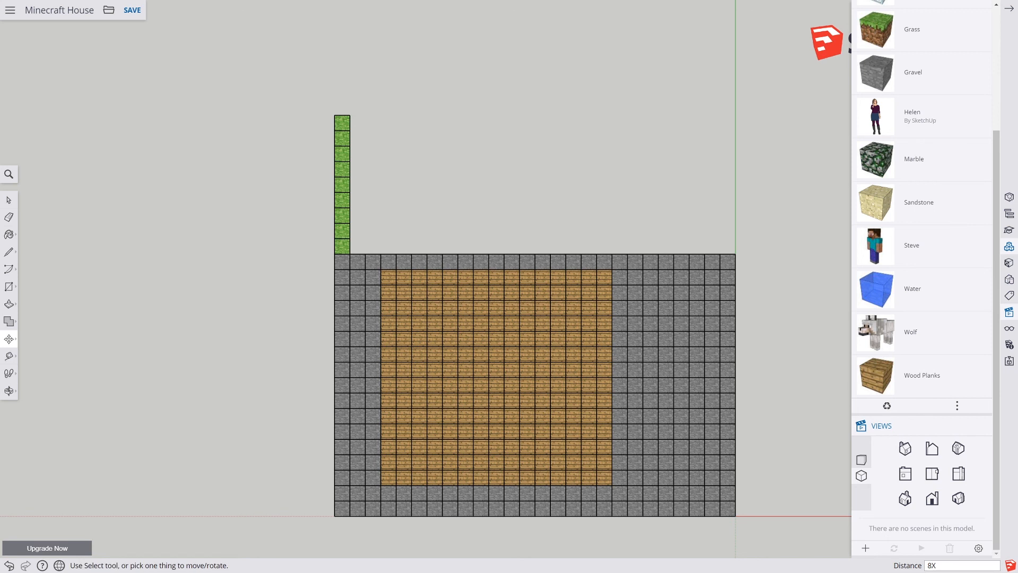
Copy the column of nine grass blocks to the opposite end of the gravel edge and fill between with a 25/ array
drag(223, 99, 352, 248)
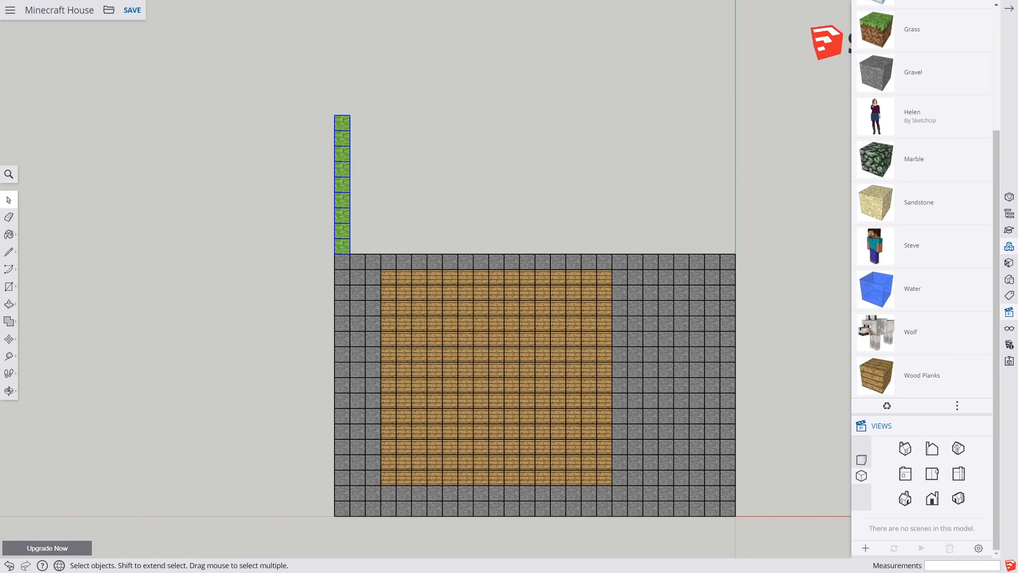
click(9, 339)
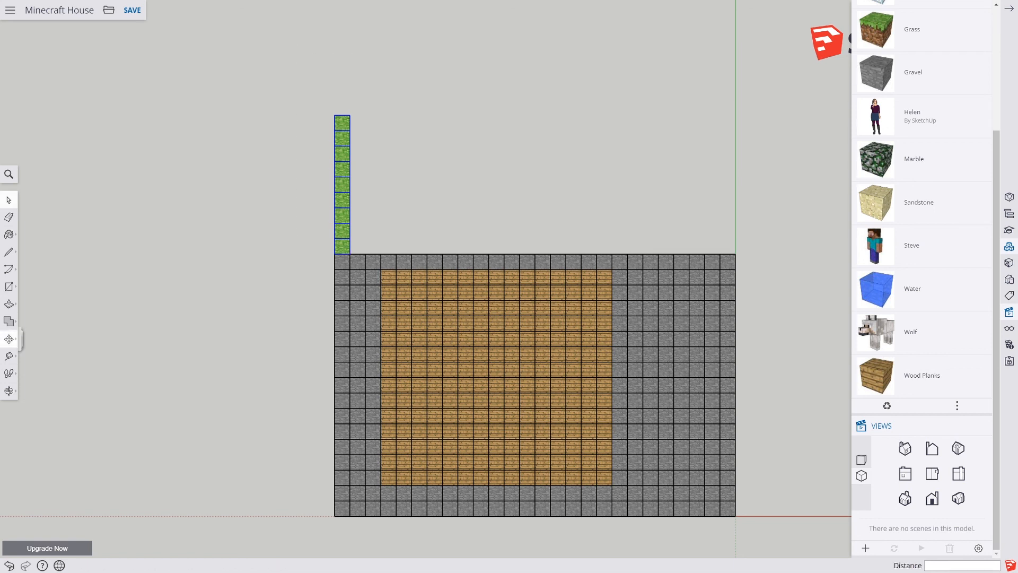
click(335, 254)
key(ctrl)
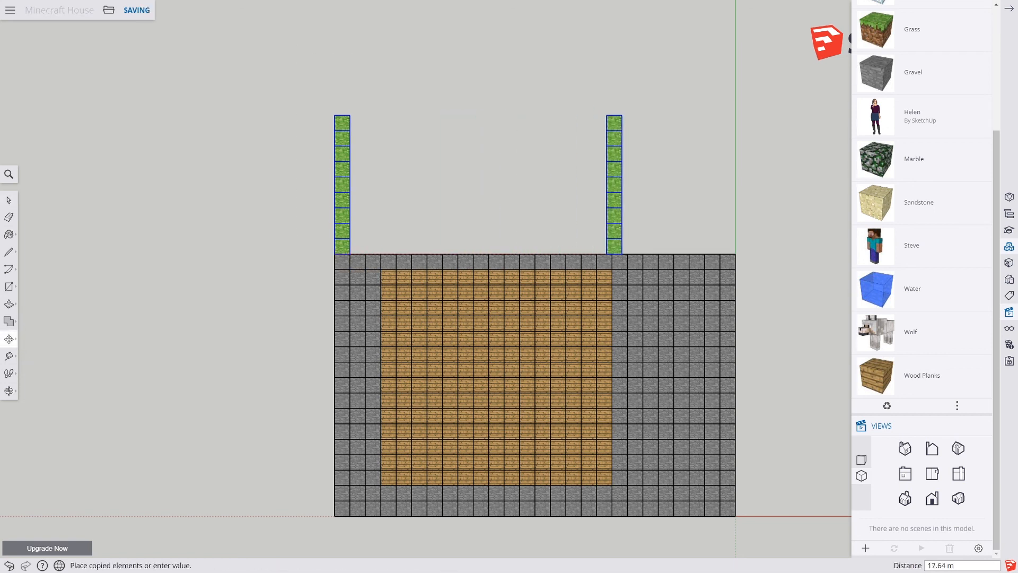
click(720, 254)
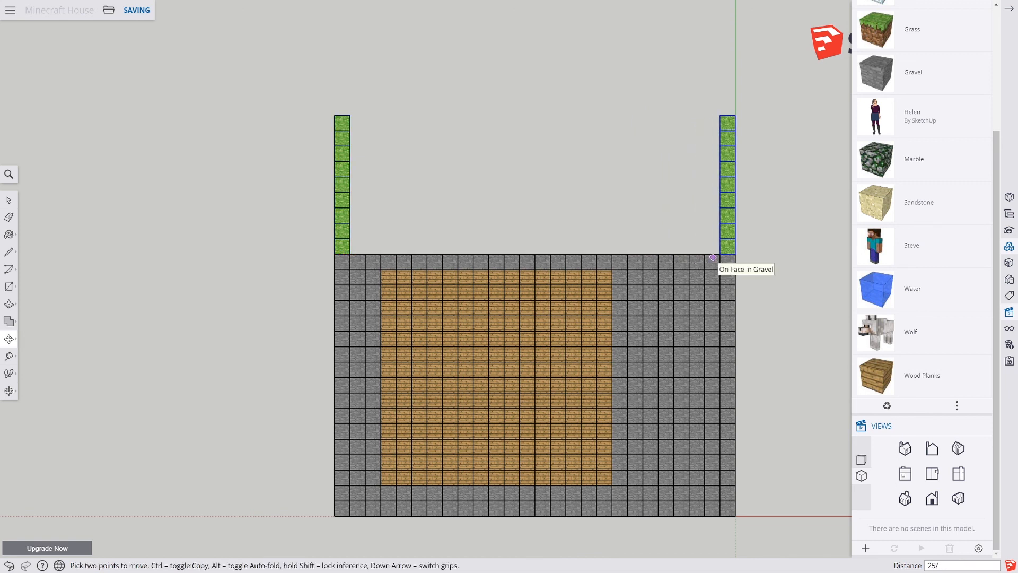
key(Return)
middle_drag(713, 257, 511, 134)
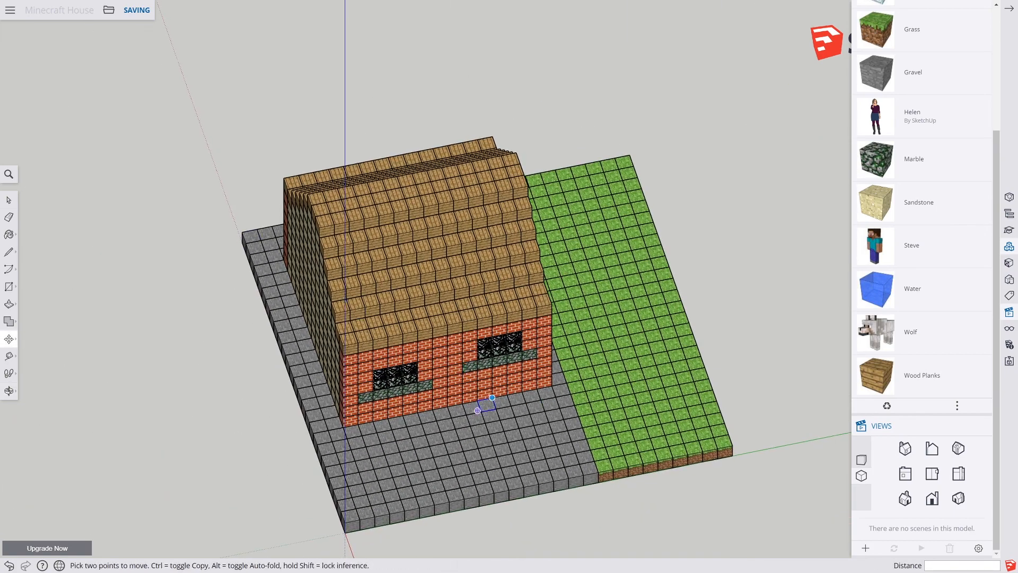
shift+middle_drag(491, 403, 524, 289)
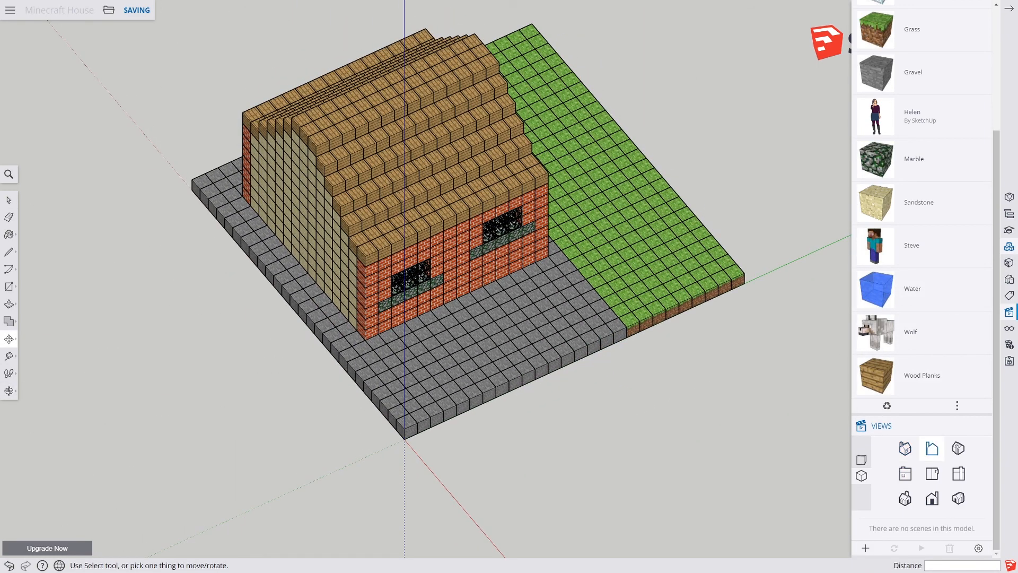
Delete a pool-shaped rectangle of 4 by 11 gravel blocks beside the house's window wall in the top view
click(932, 473)
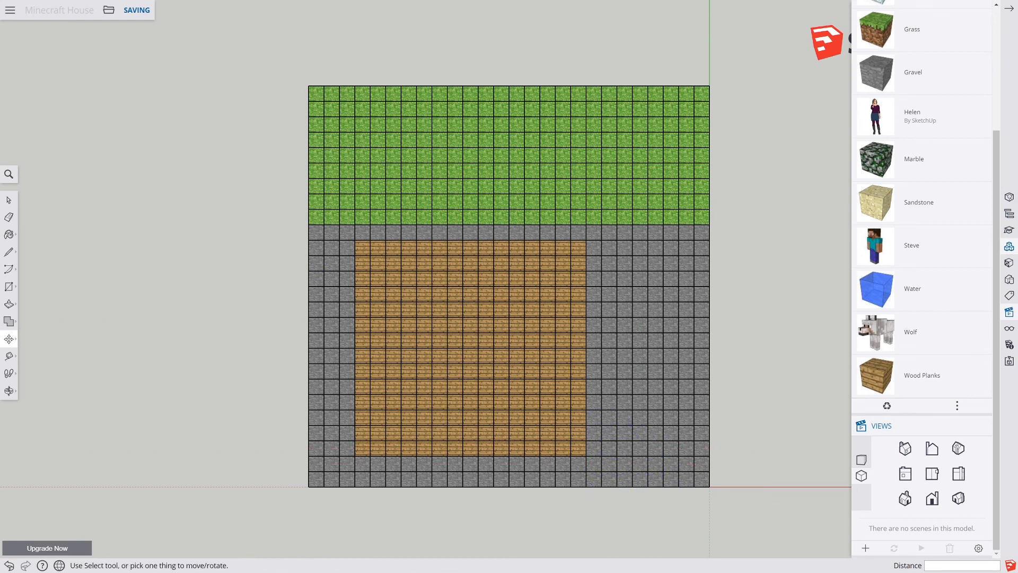
click(9, 199)
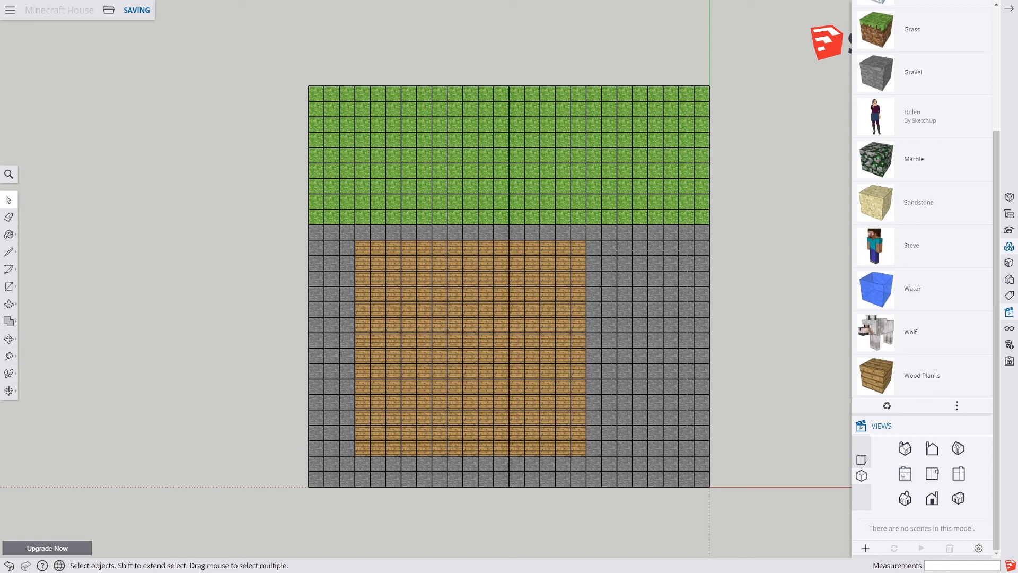
drag(611, 251, 688, 434)
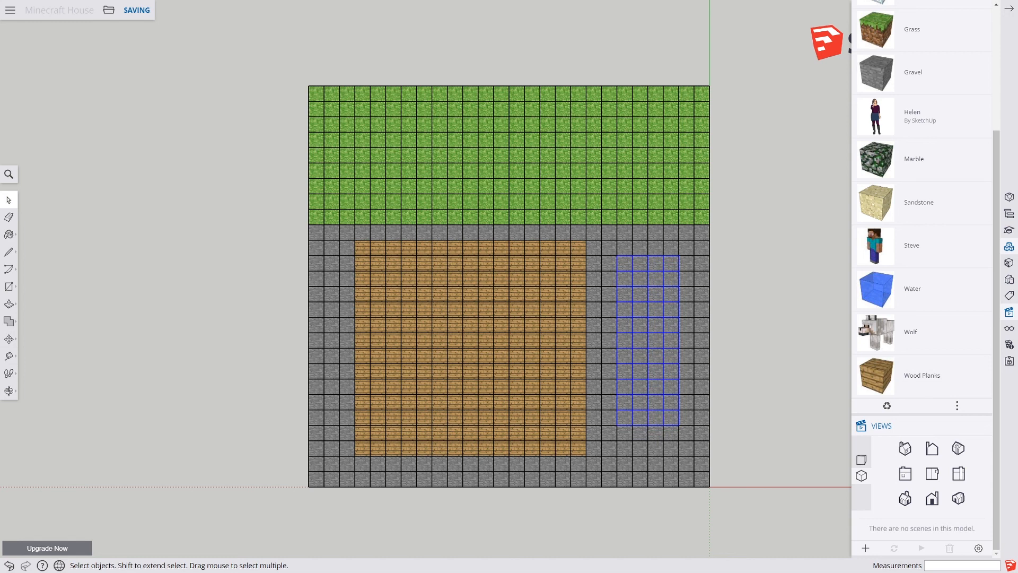
key(Delete)
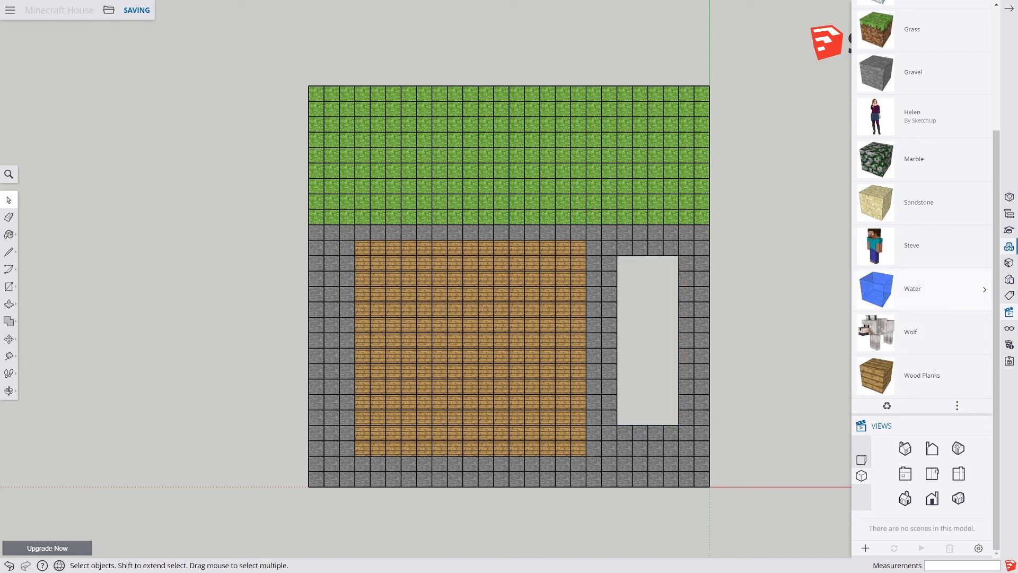
Insert a Water block and move it into the pool opening's corner nearest the house and the grass
click(876, 289)
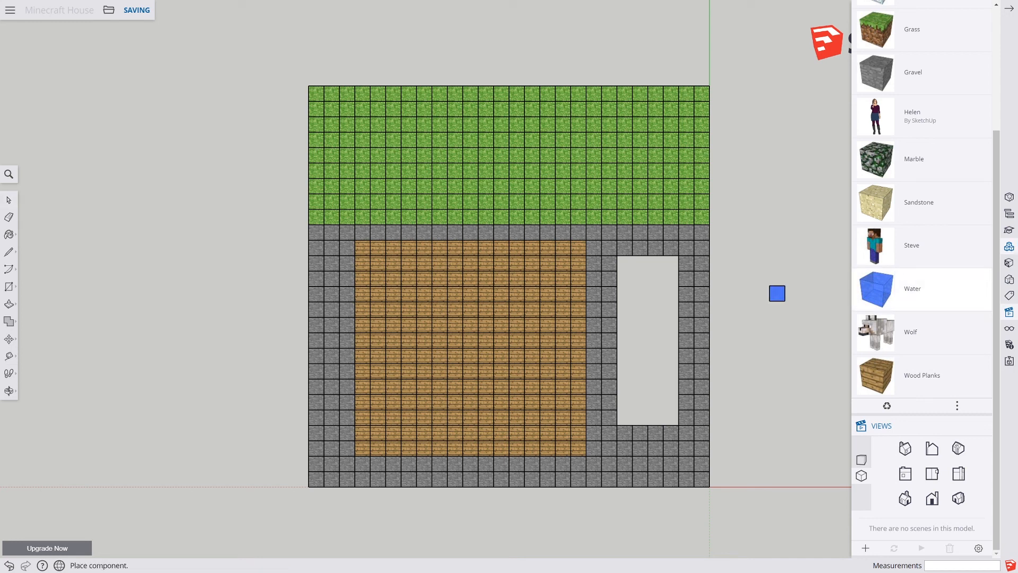
click(769, 300)
click(768, 300)
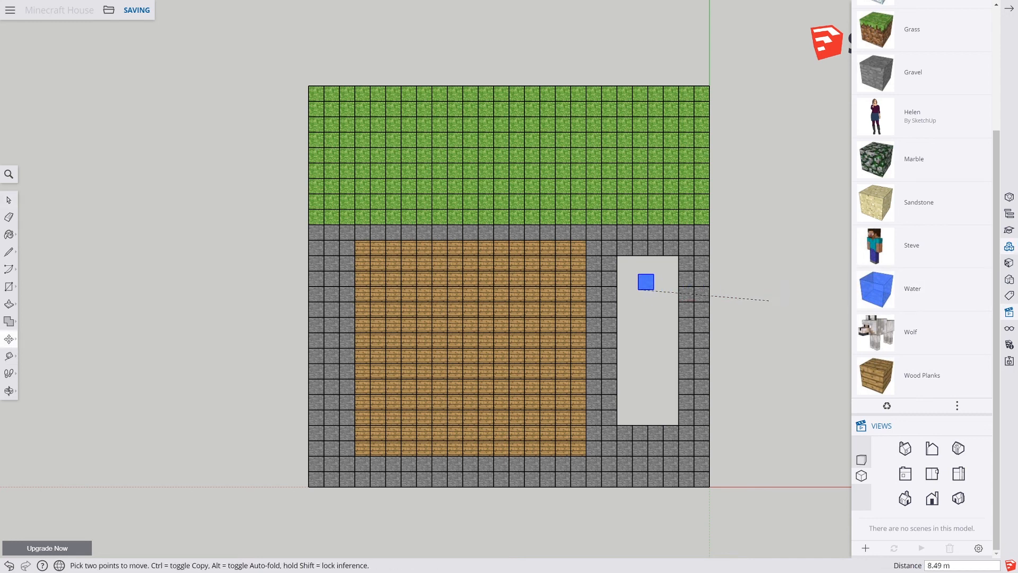
click(616, 271)
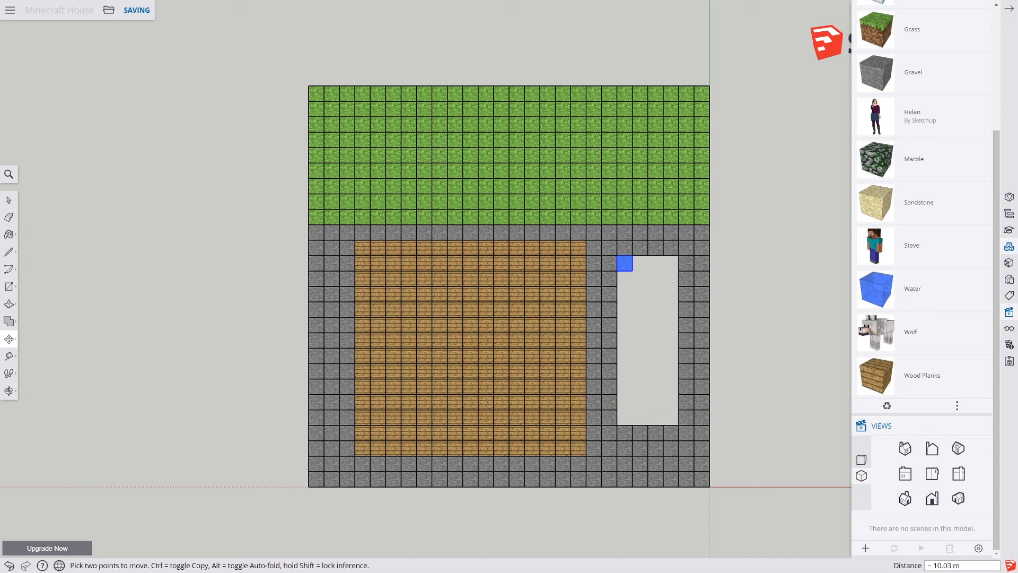
Copy the water block 1.00 m across the pool opening's width and array the copy 3x
key(ctrl)
click(616, 271)
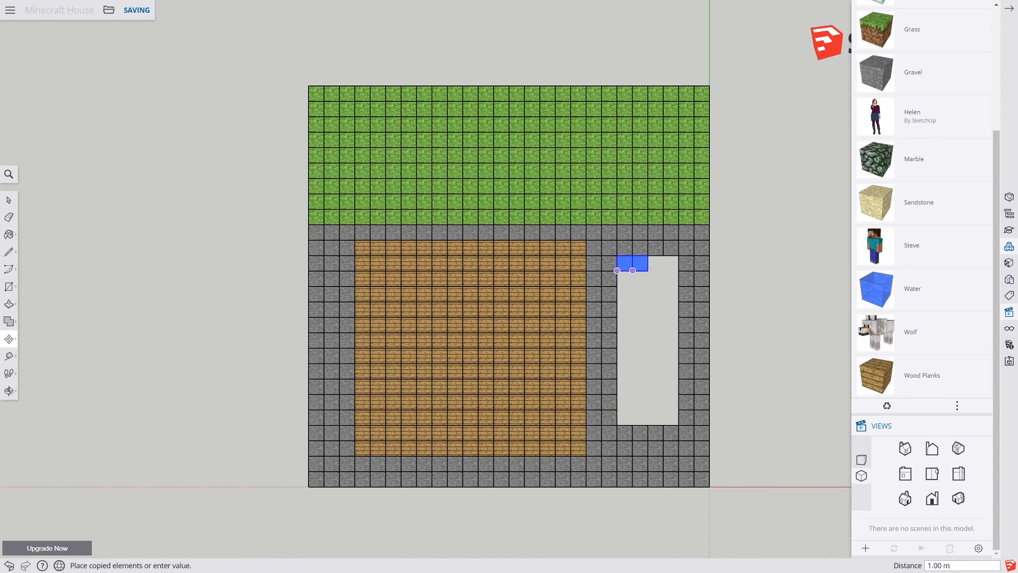
scroll(632, 270, up, 10)
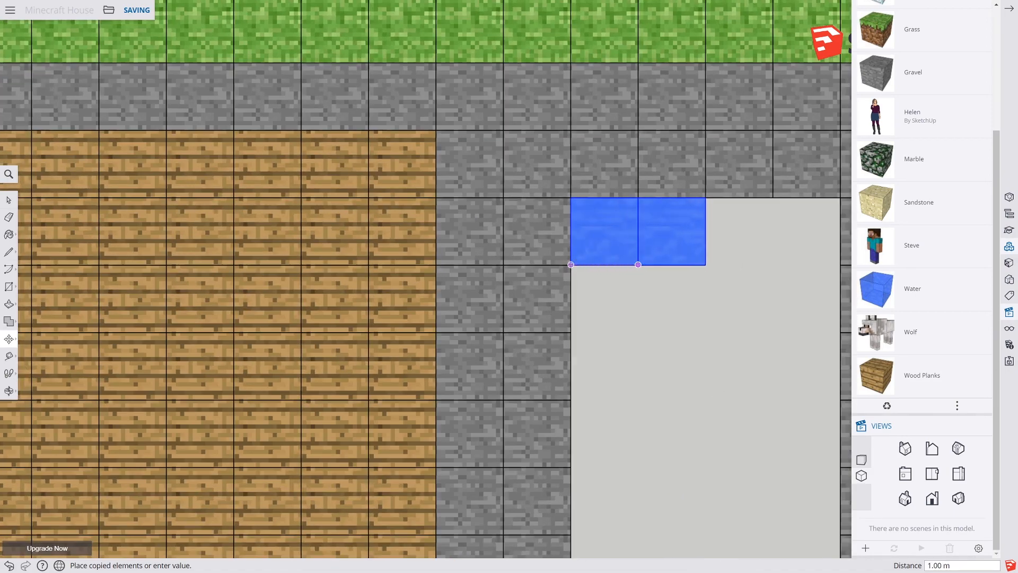
click(638, 264)
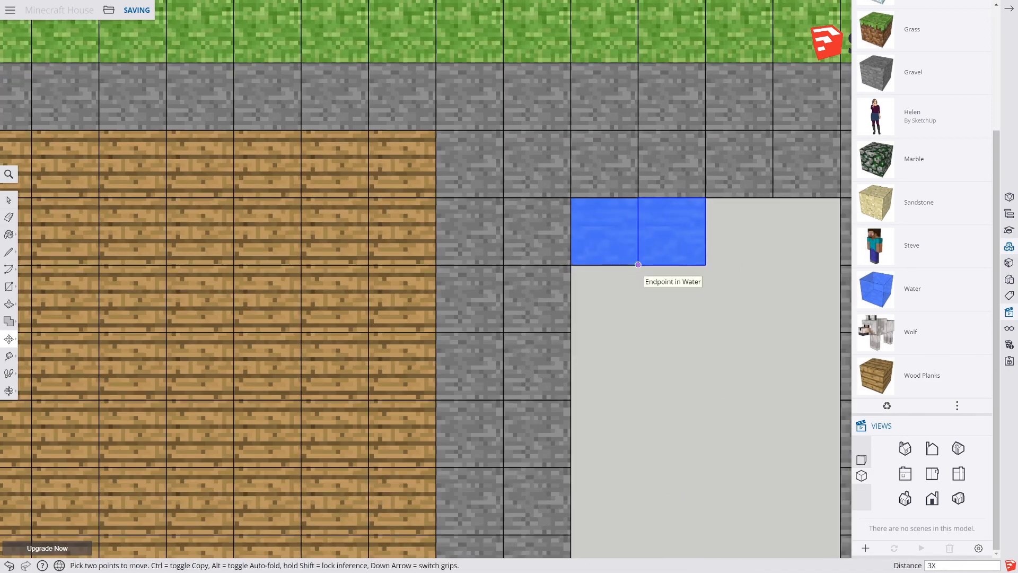
key(Return)
Copy the row of four water blocks 1.00 m along the pool opening and array it 10x to fill the pool
scroll(734, 296, down, 3)
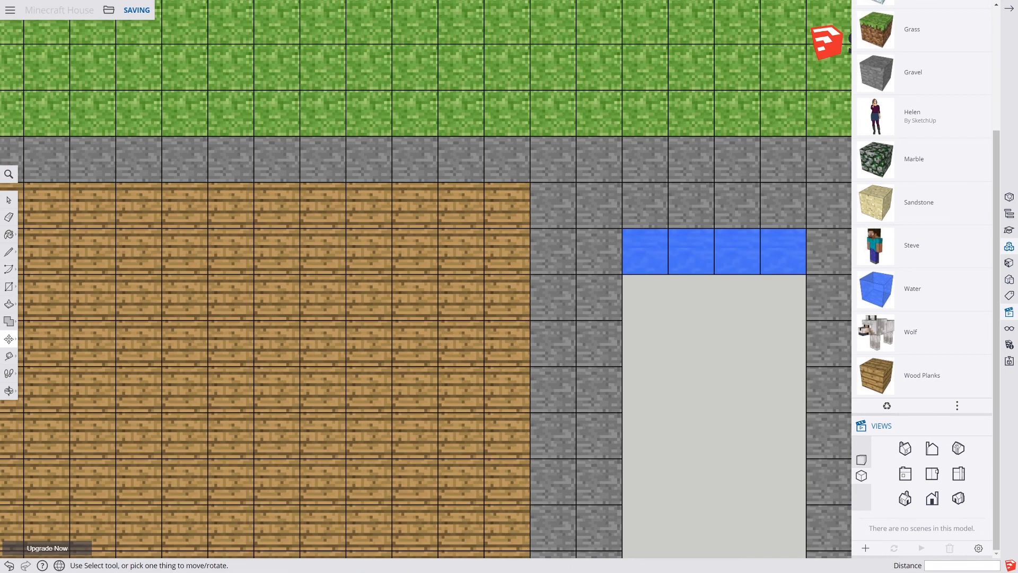
scroll(734, 297, down, 1)
shift+middle_drag(733, 296, 600, 104)
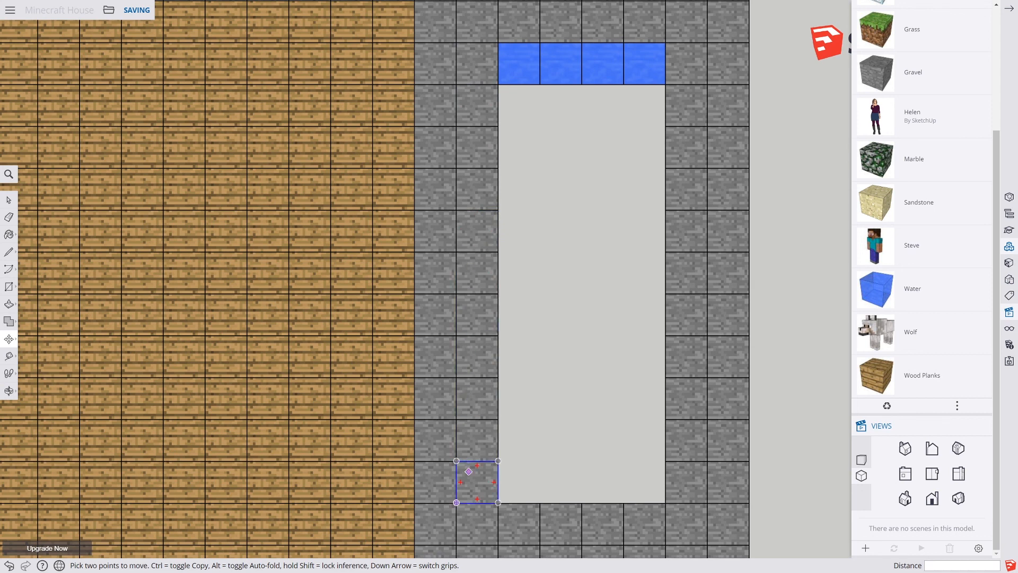
click(9, 199)
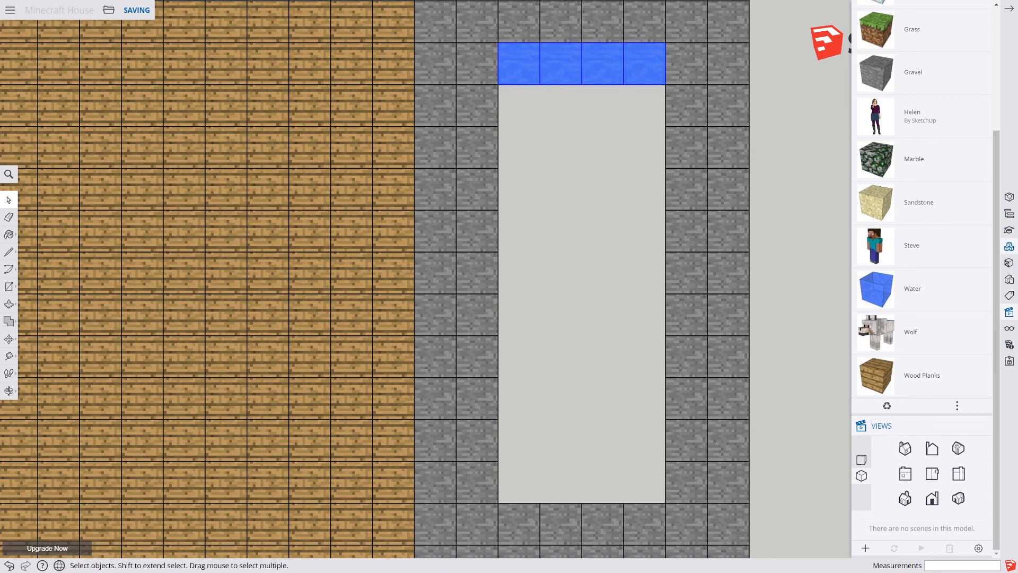
click(9, 338)
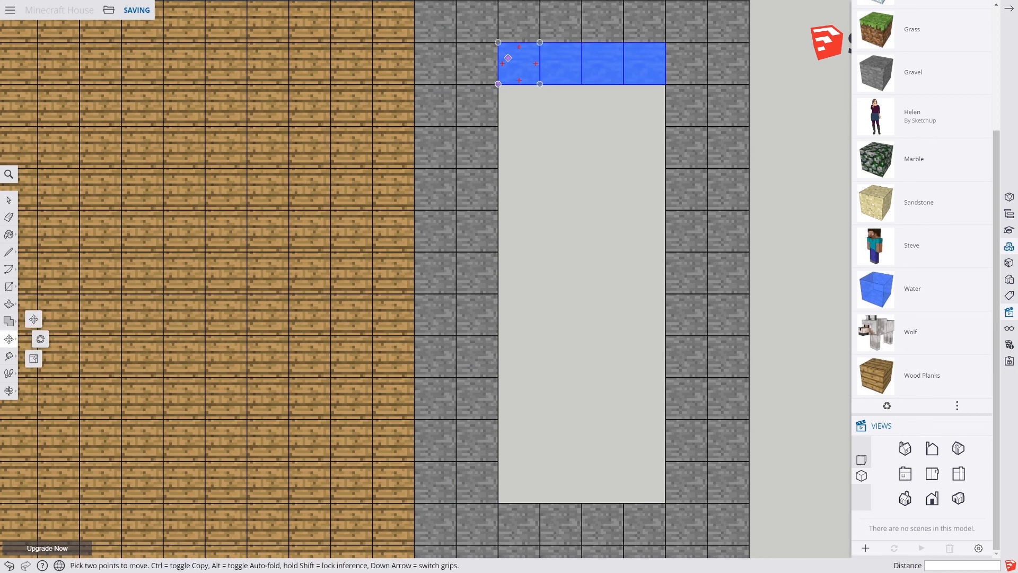
click(498, 42)
key(ctrl)
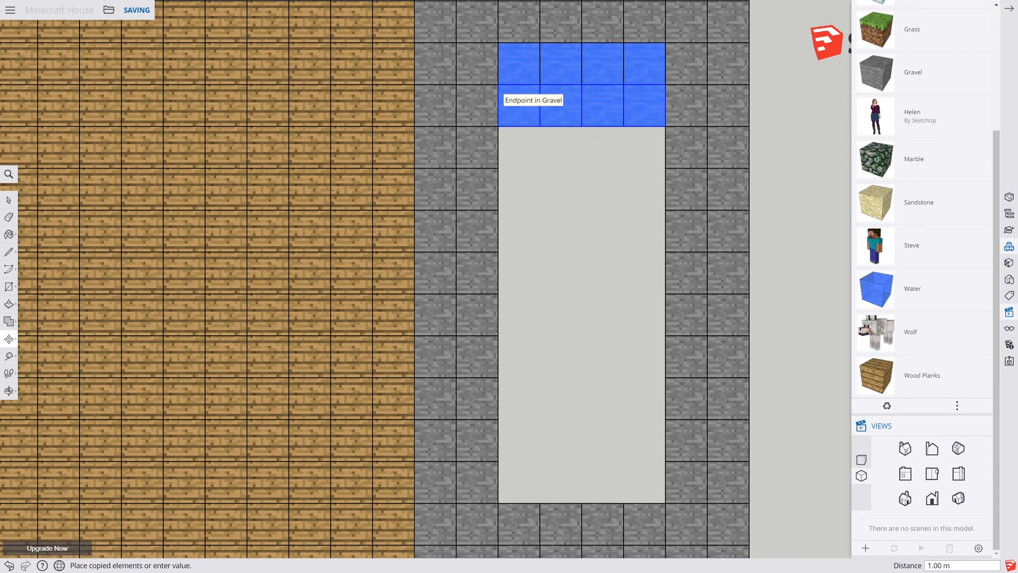
text(X)
key(Return)
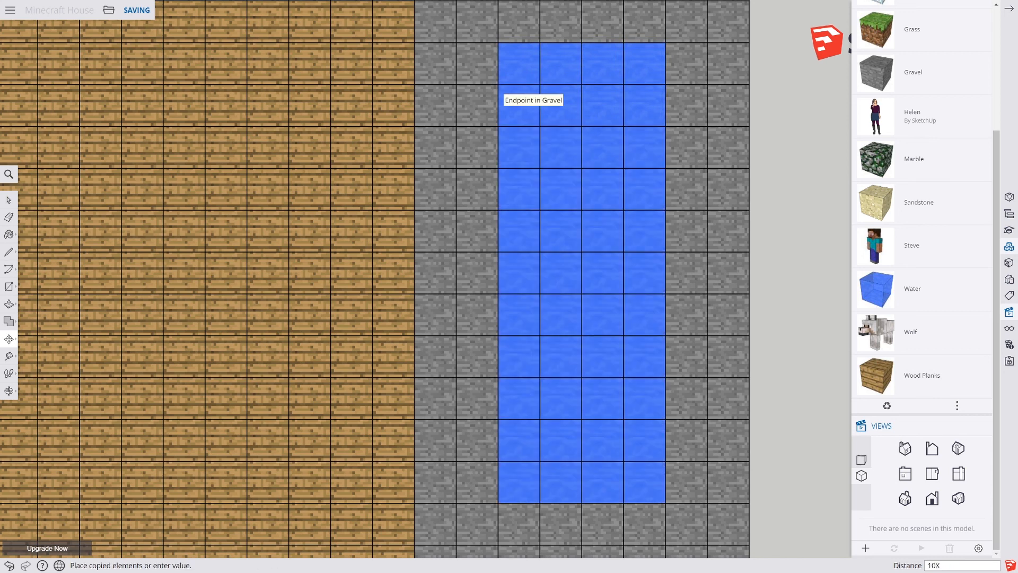
middle_drag(645, 313, 439, 194)
middle_drag(604, 304, 327, 249)
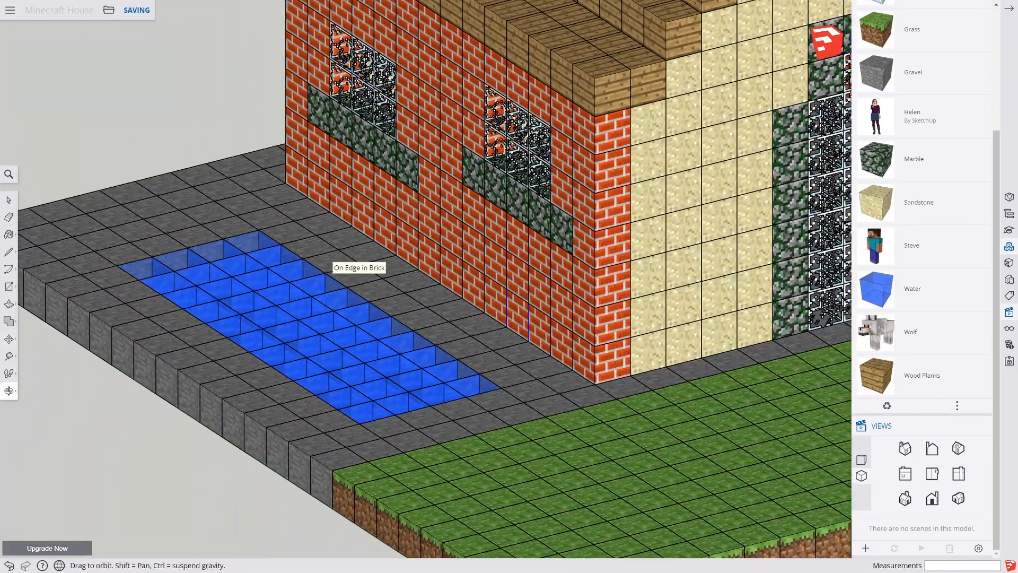
shift+middle_drag(393, 268, 217, 254)
scroll(221, 237, down, 5)
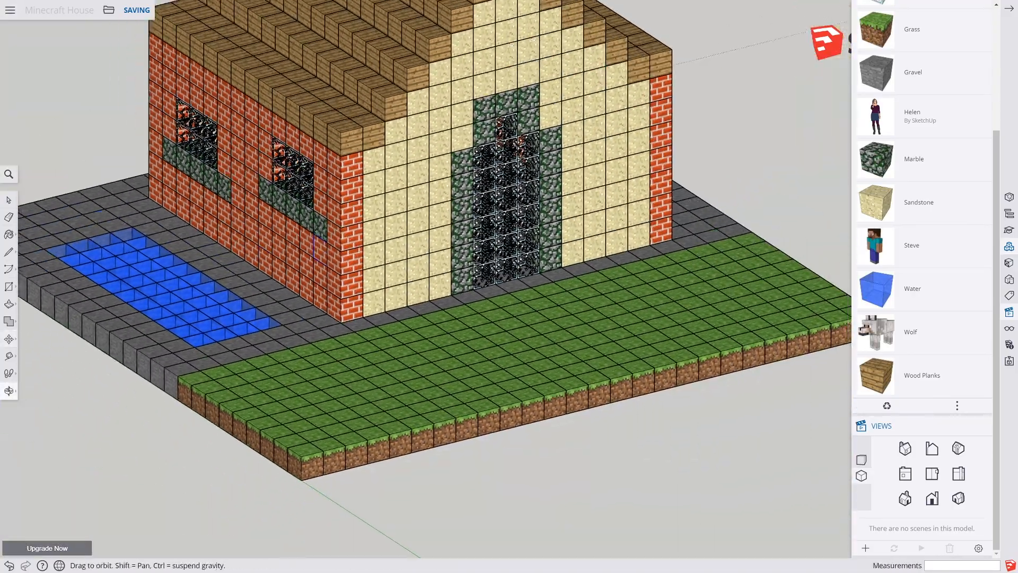
Insert the Steve component on the grass in front of the house, near the glass entrance
shift+middle_drag(320, 252, 298, 331)
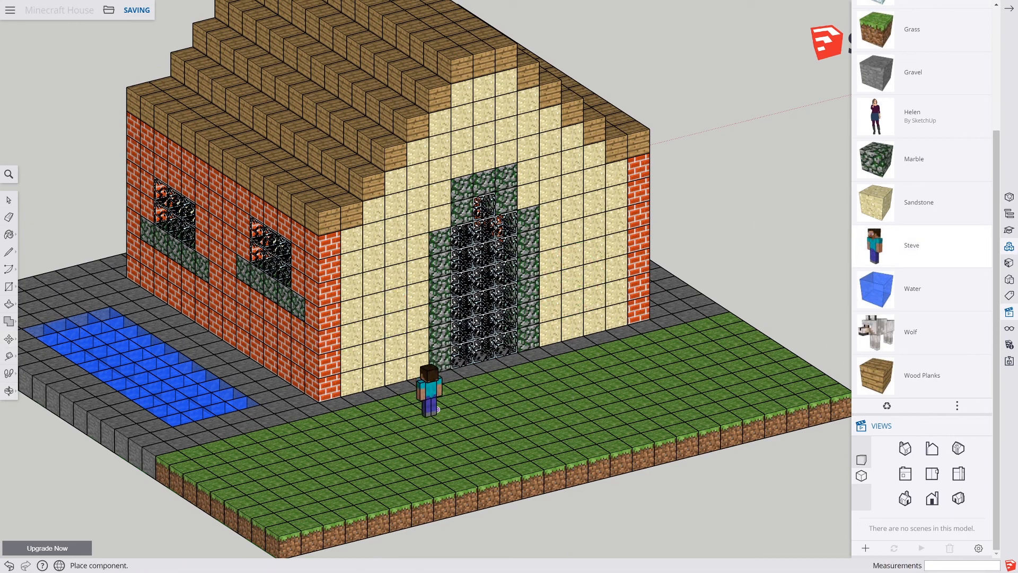
click(440, 420)
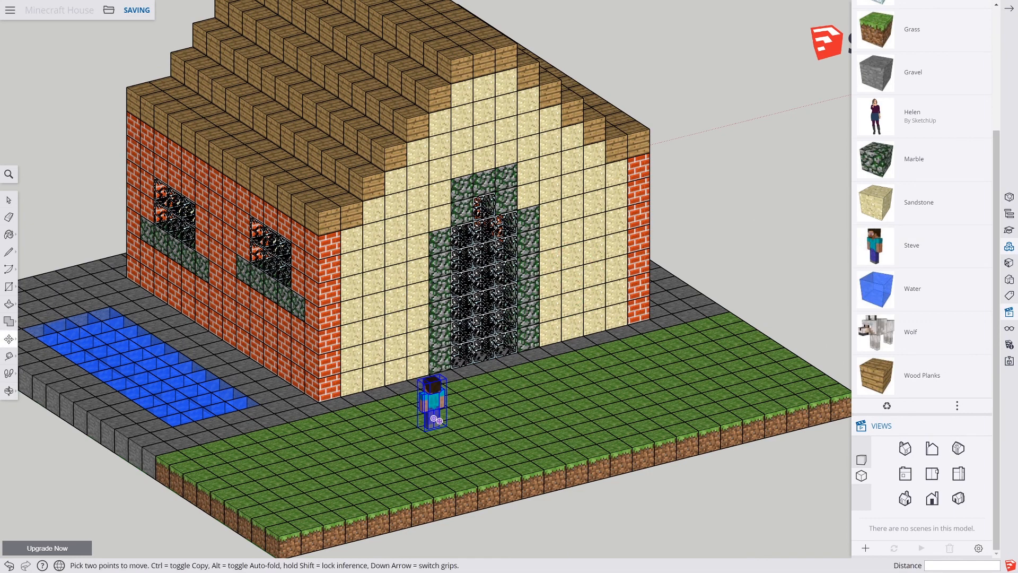
scroll(478, 424, up, 3)
scroll(456, 456, up, 5)
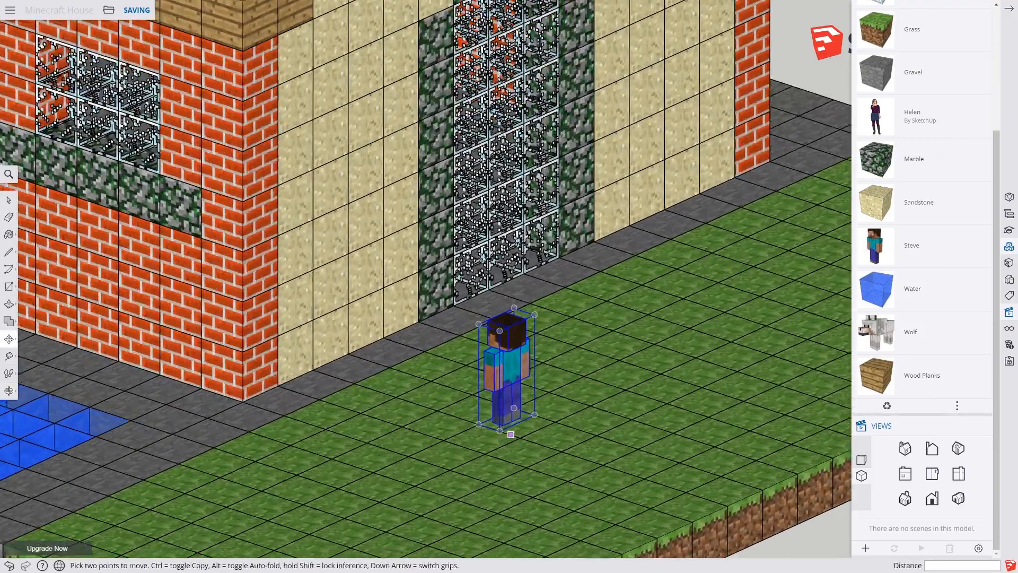
scroll(424, 467, up, 5)
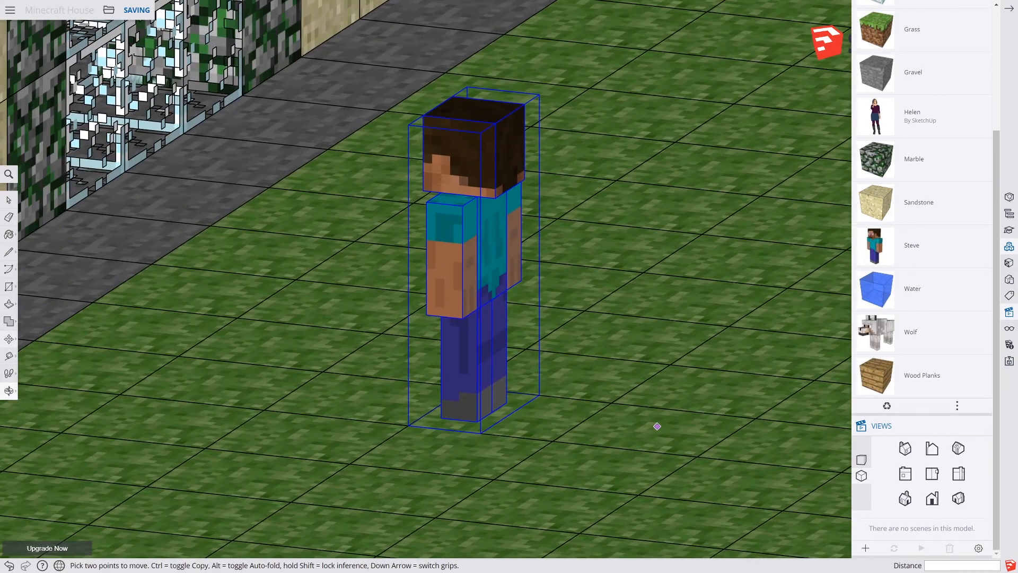
Flip the Steve figure along the component's green axis so he faces away from the house
right_click(457, 305)
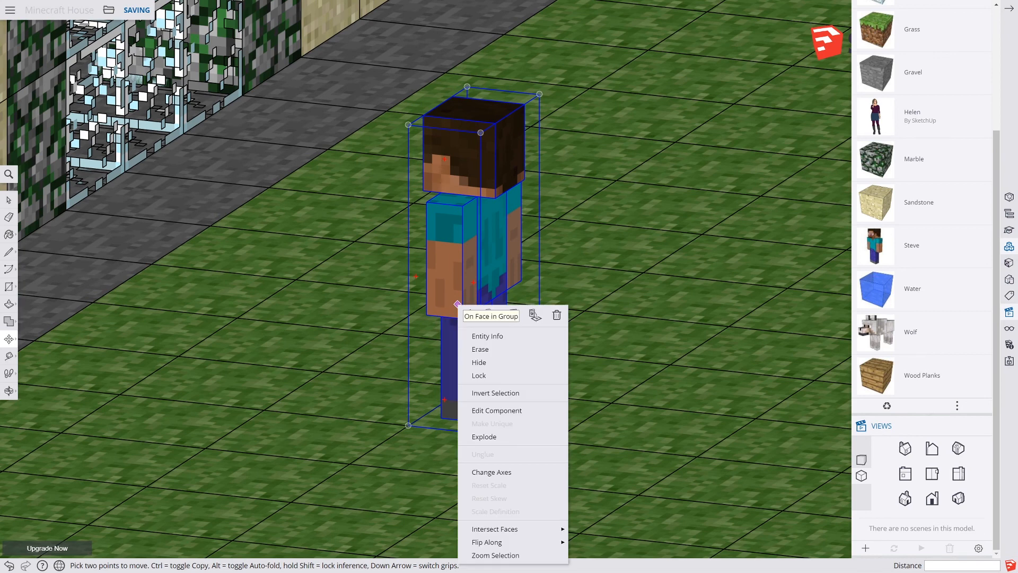
mouse_move(493, 541)
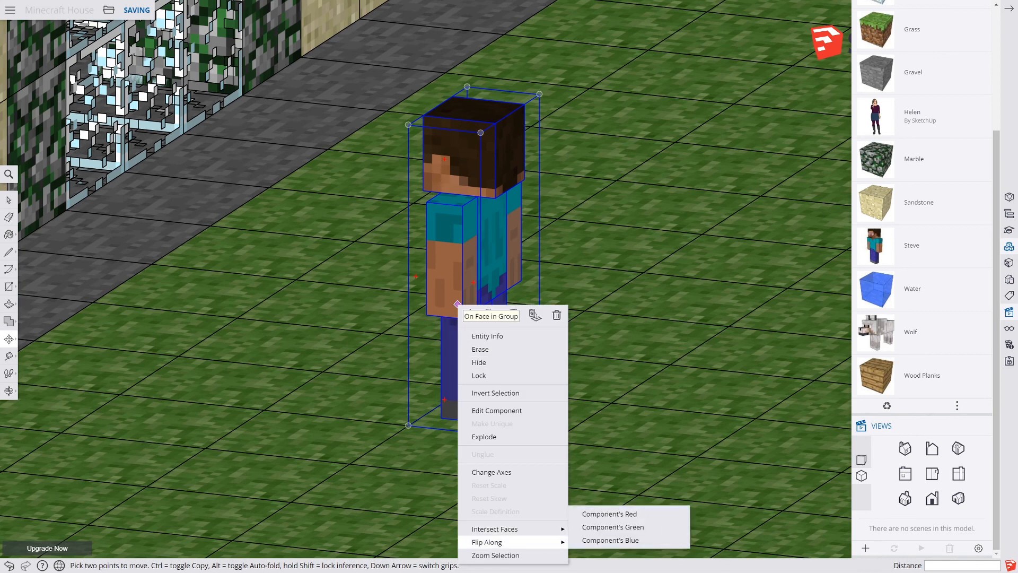
click(613, 527)
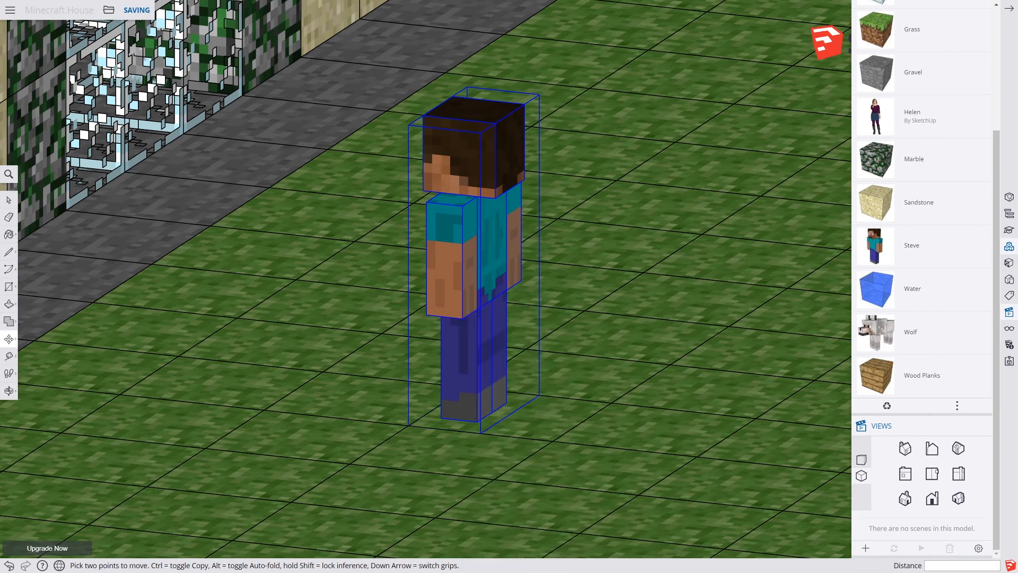
right_click(492, 354)
mouse_move(525, 333)
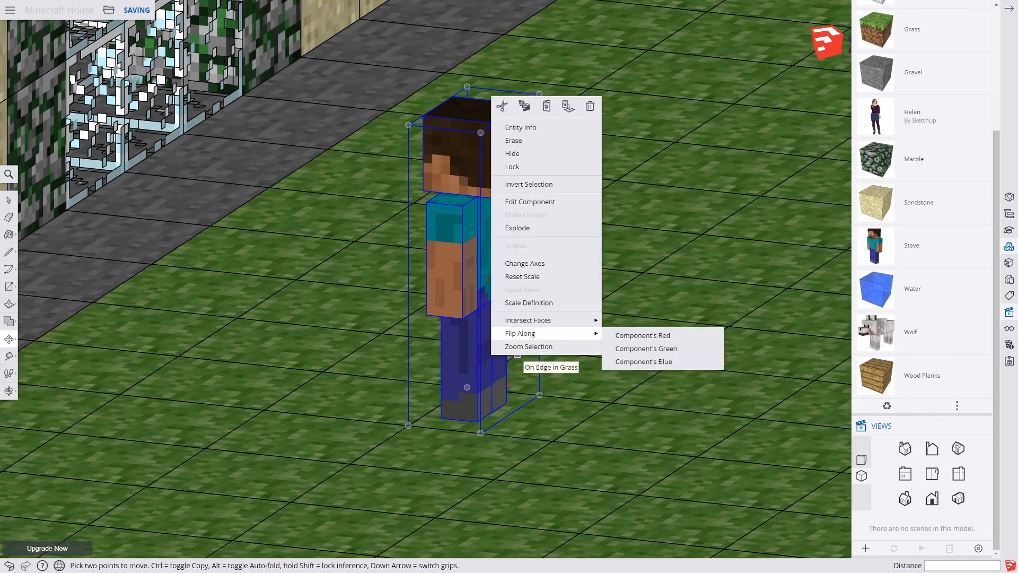
click(643, 348)
Move the Steve figure 0.25 m across the lawn to line him up with a grass block
scroll(591, 380, up, 5)
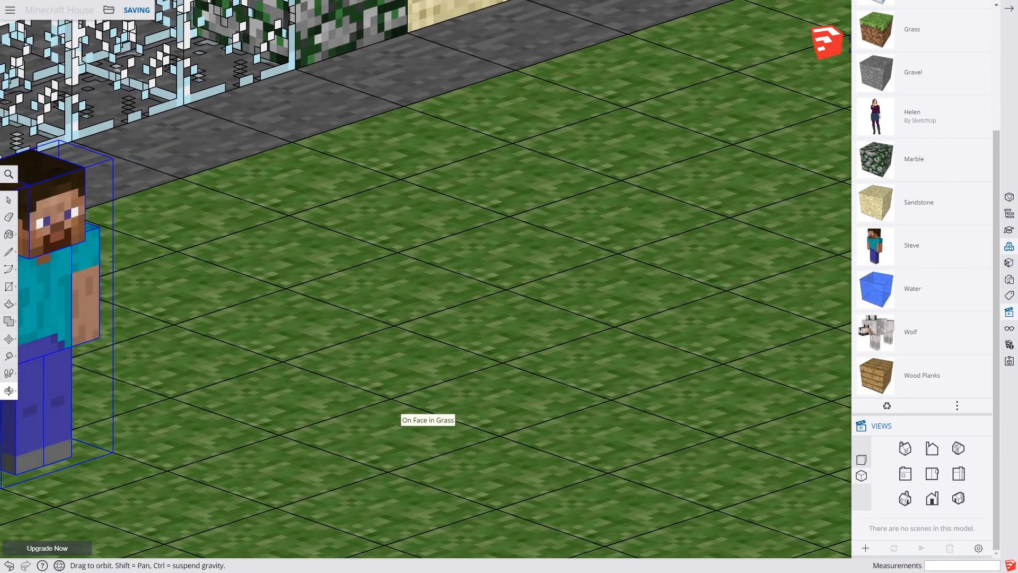
shift+middle_drag(391, 409, 609, 407)
scroll(386, 448, up, 4)
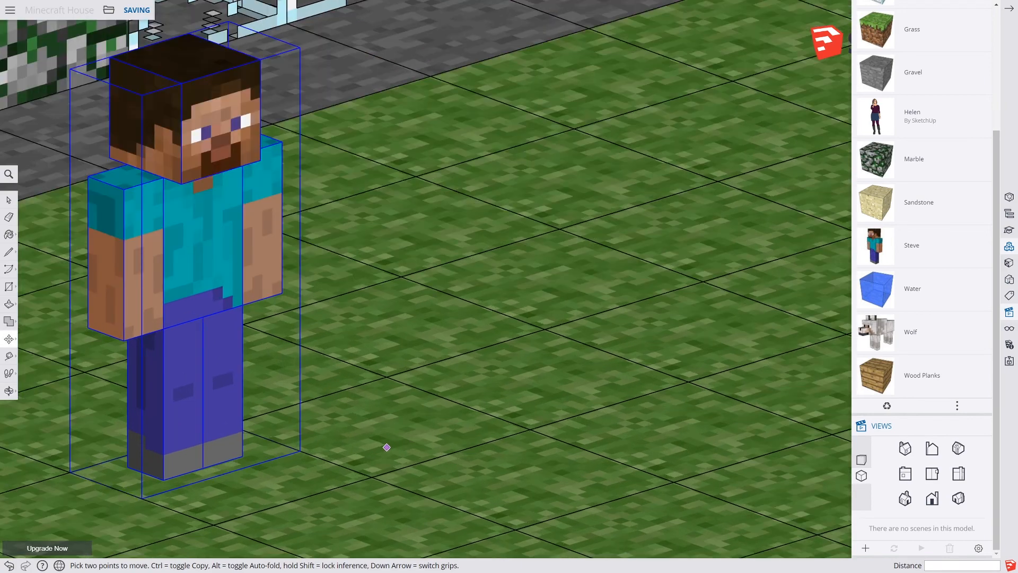
shift+middle_drag(396, 424, 449, 412)
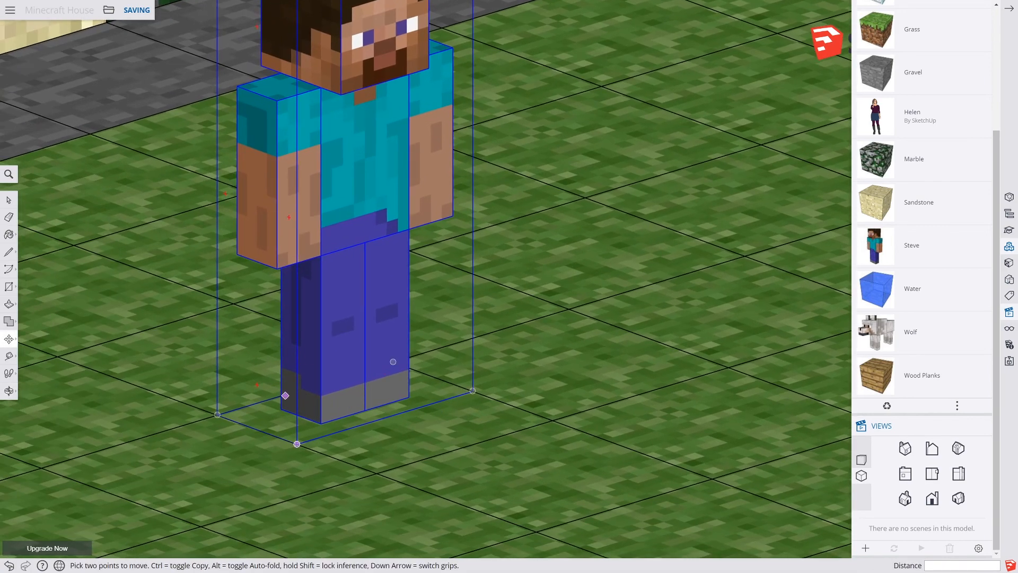
shift+middle_drag(301, 415, 538, 416)
click(559, 442)
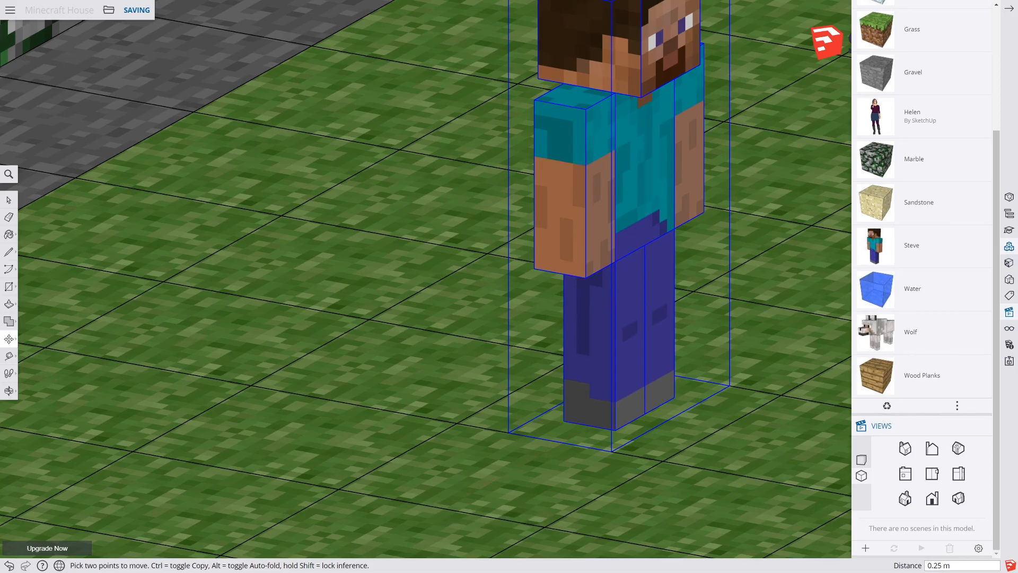
Insert a Wolf component on the grass beside Steve and flip it along the component's green axis
scroll(498, 502, down, 6)
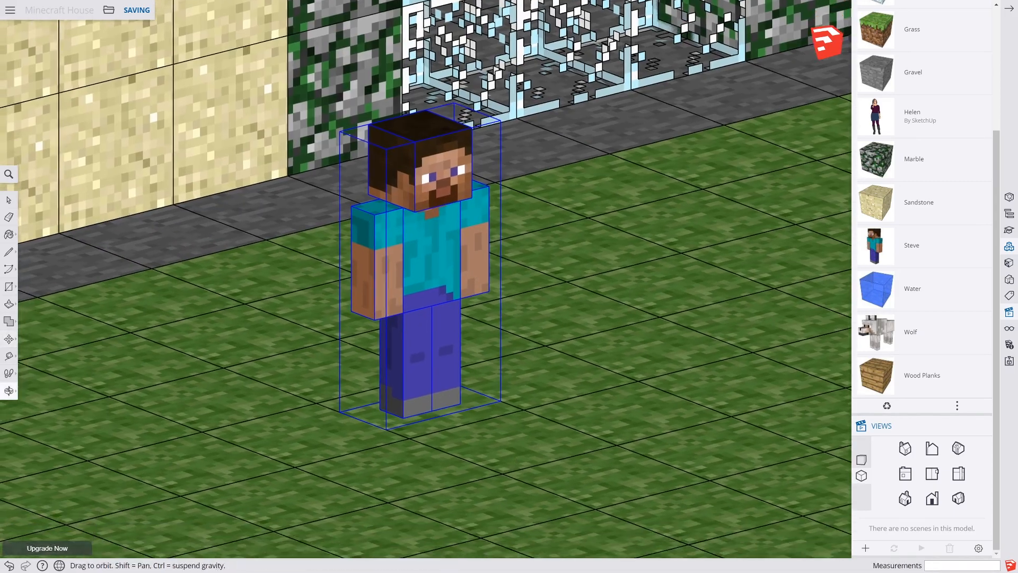
scroll(513, 432, down, 6)
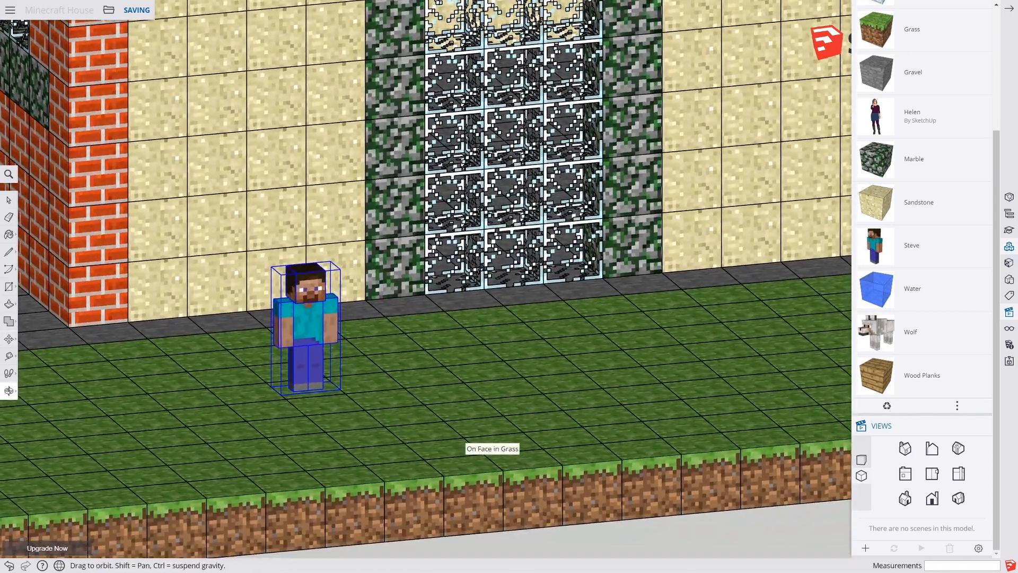
scroll(439, 416, down, 8)
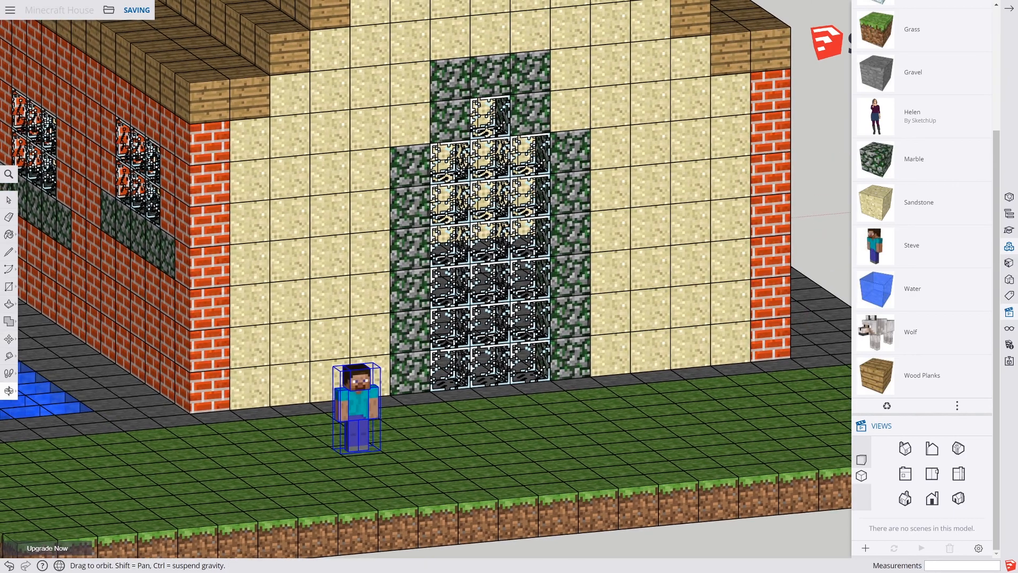
middle_drag(470, 460, 500, 464)
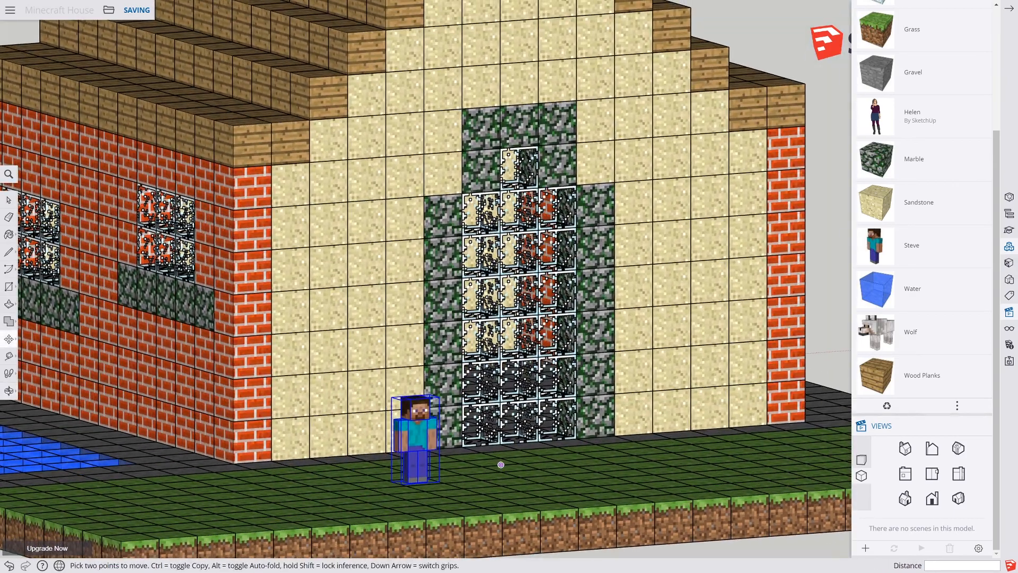
click(876, 331)
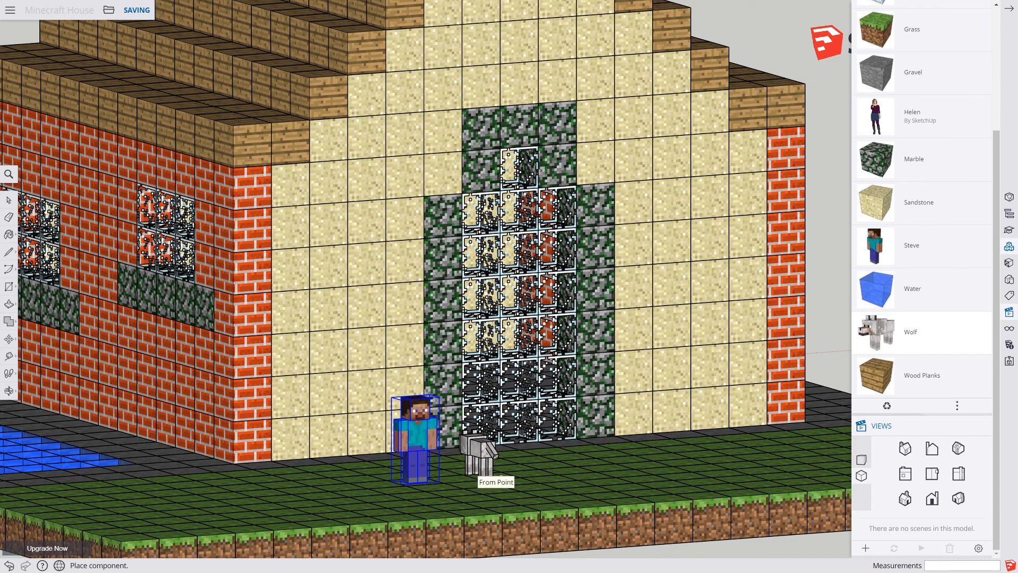
click(474, 474)
right_click(478, 455)
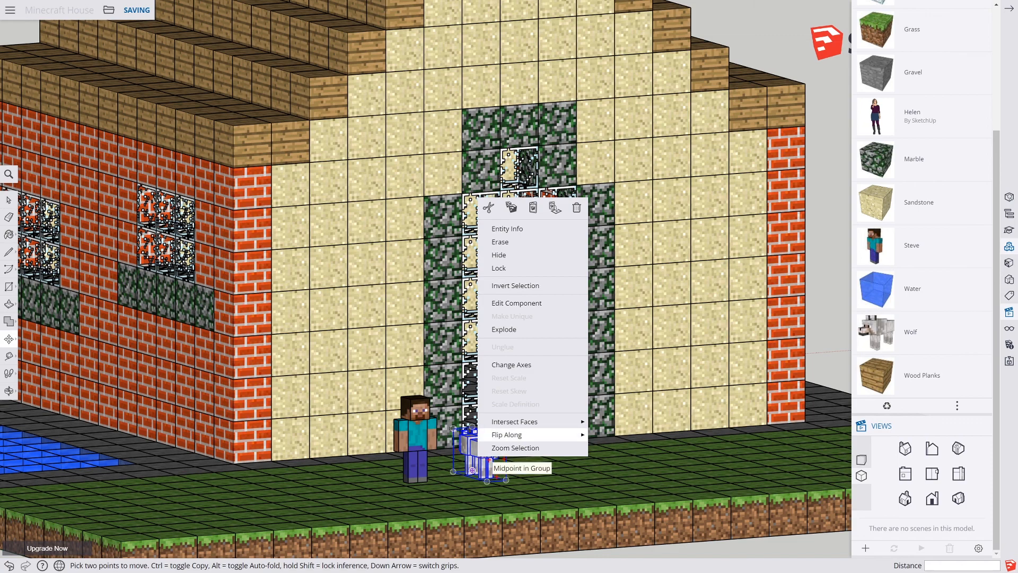
mouse_move(552, 435)
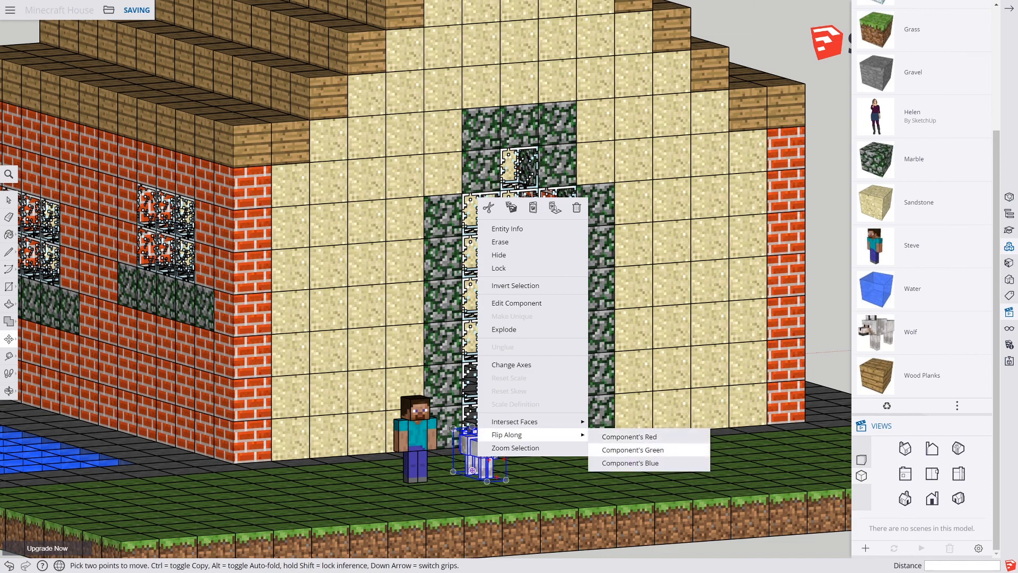
click(633, 449)
Move the wolf 0.25 m sideways, away from Steve, to centre it on the row of grass blocks
scroll(473, 473, up, 10)
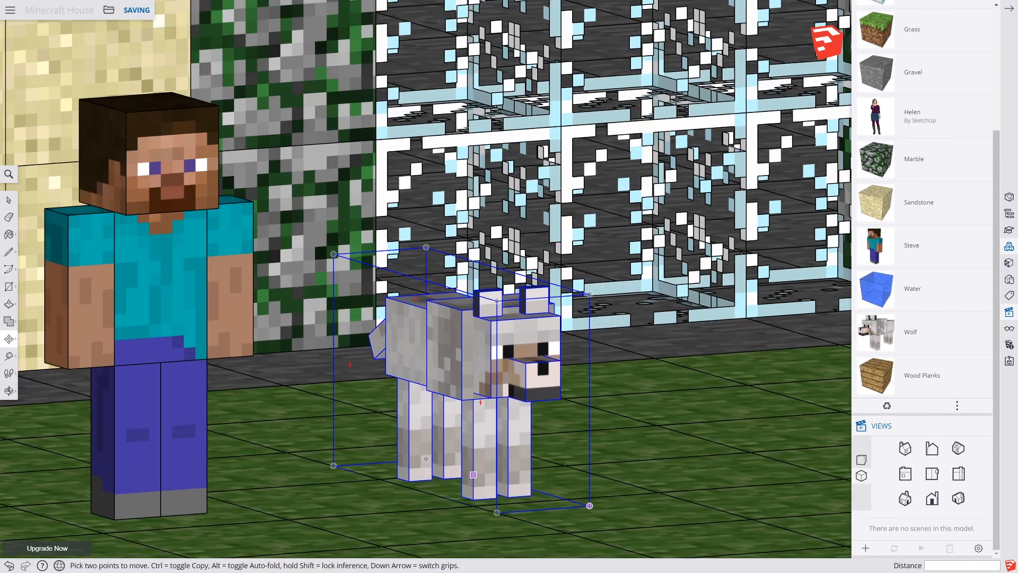
middle_drag(495, 491, 666, 445)
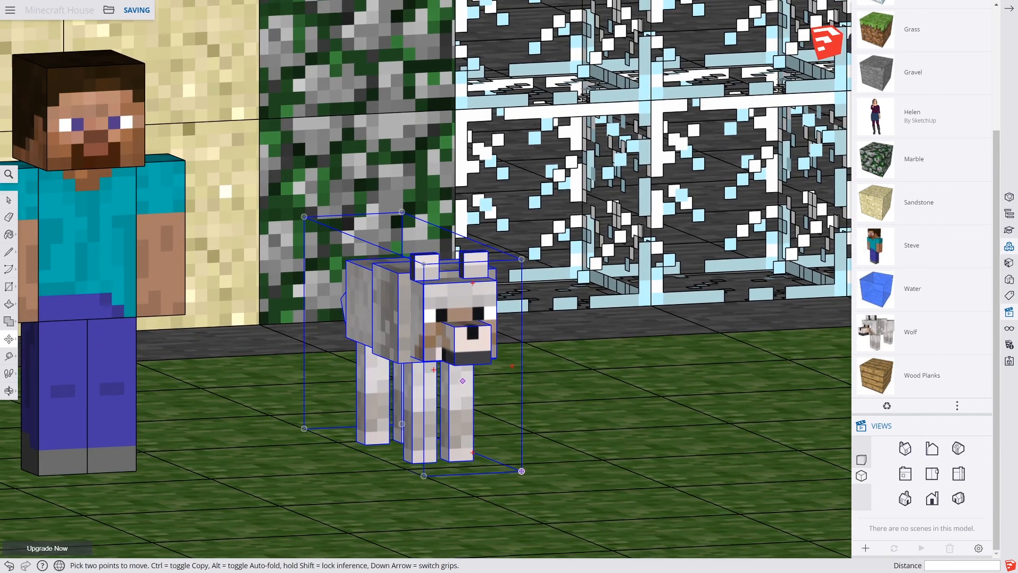
click(472, 364)
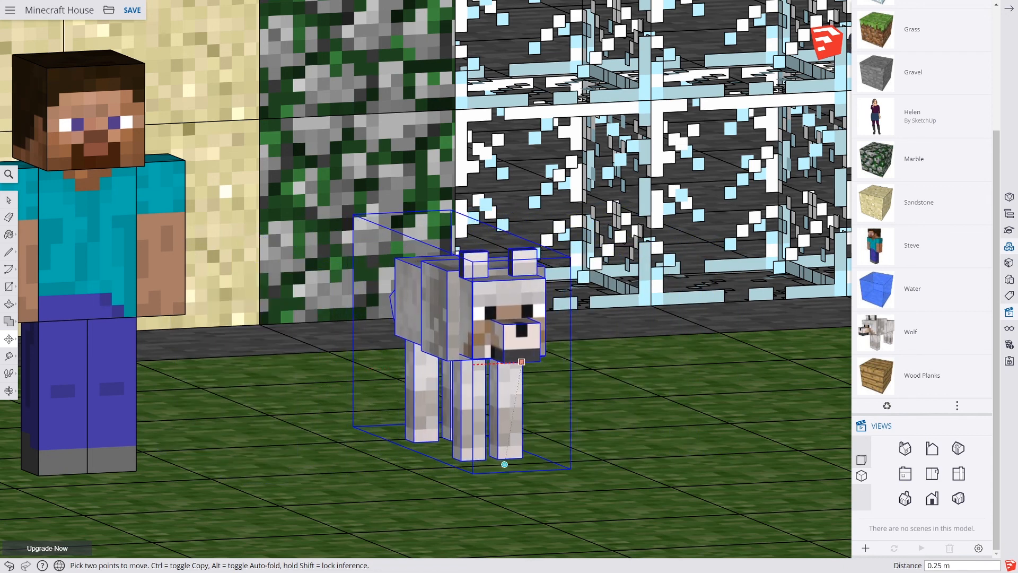
click(504, 464)
Switch to the top view and select the wolf on the lawn next to Steve
middle_drag(513, 382, 584, 430)
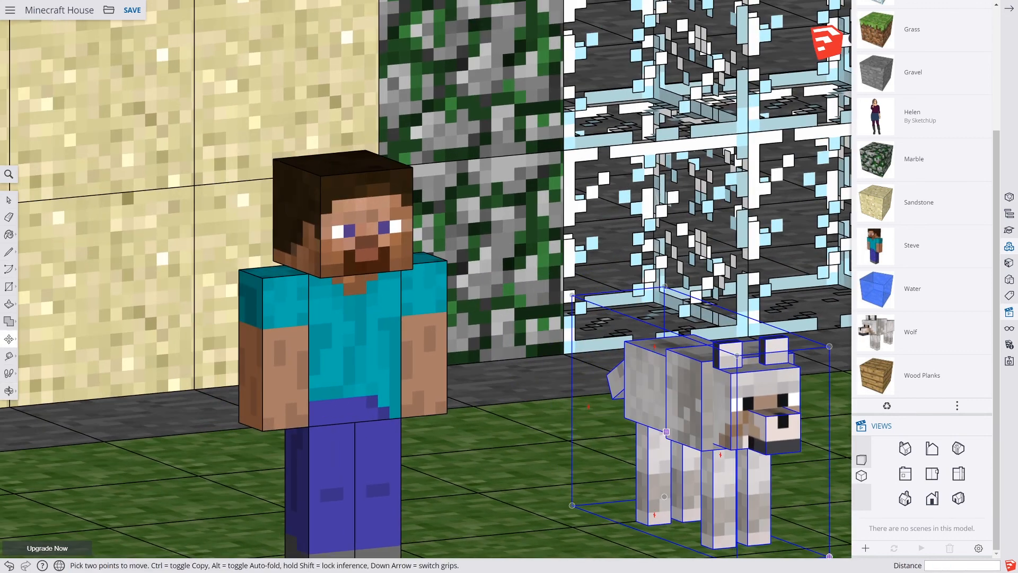
middle_drag(666, 431, 628, 411)
right_click(628, 412)
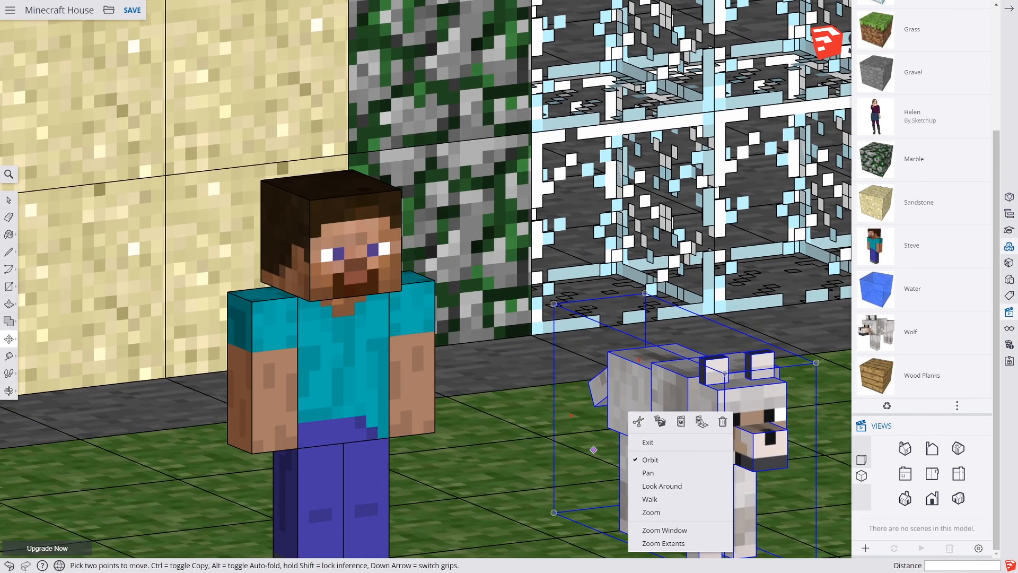
click(8, 200)
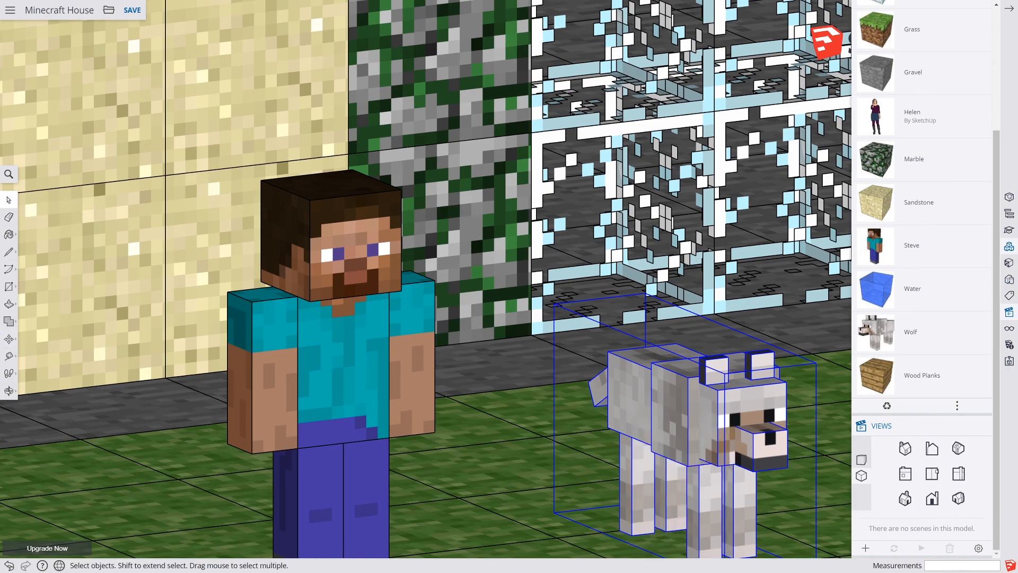
click(535, 409)
middle_drag(536, 409, 878, 393)
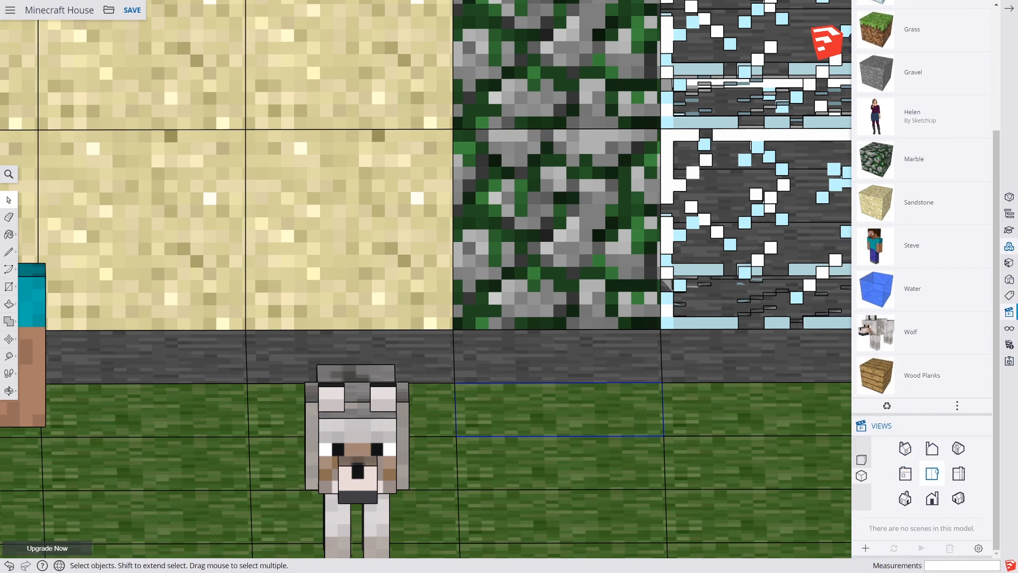
click(931, 474)
scroll(724, 458, down, 3)
scroll(722, 449, down, 3)
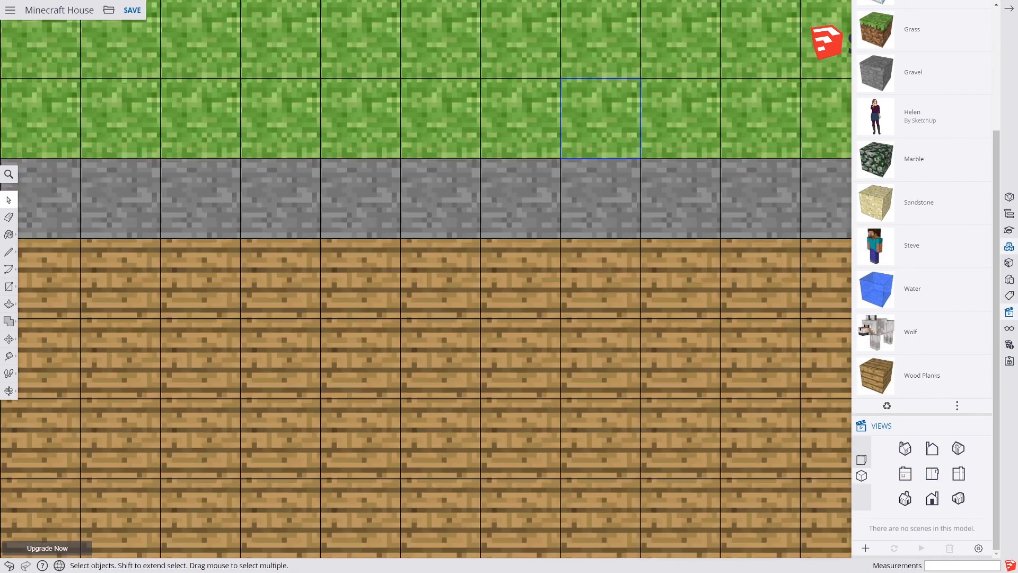
shift+middle_drag(716, 403, 411, 507)
shift+middle_drag(408, 276, 362, 442)
shift+middle_drag(367, 243, 390, 436)
scroll(363, 313, up, 3)
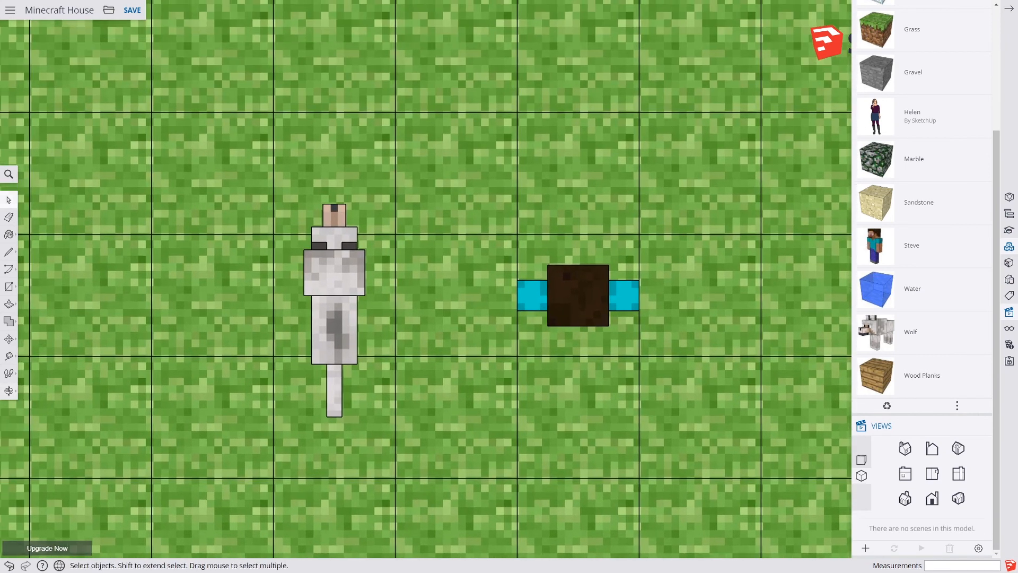
click(337, 328)
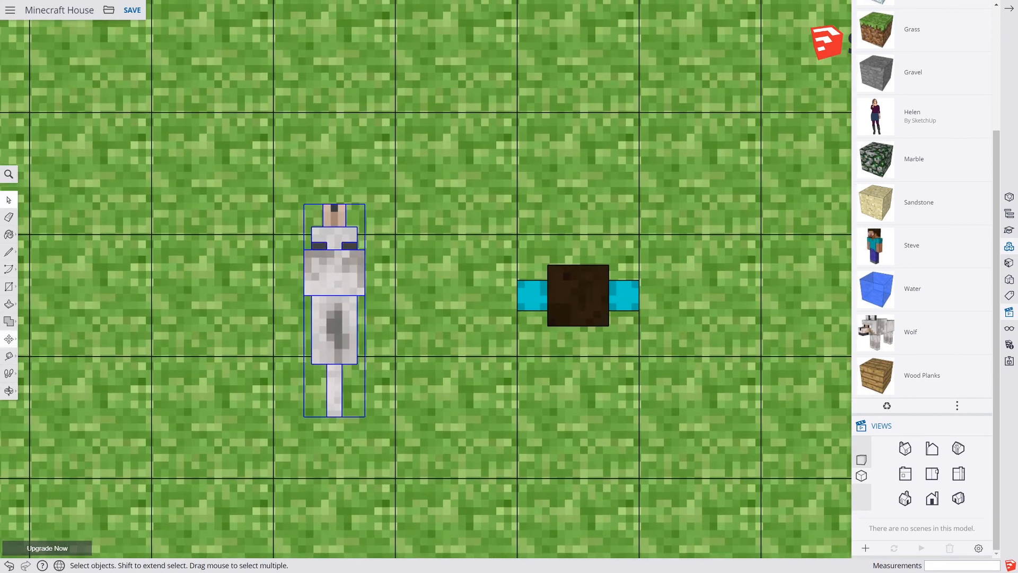
click(9, 339)
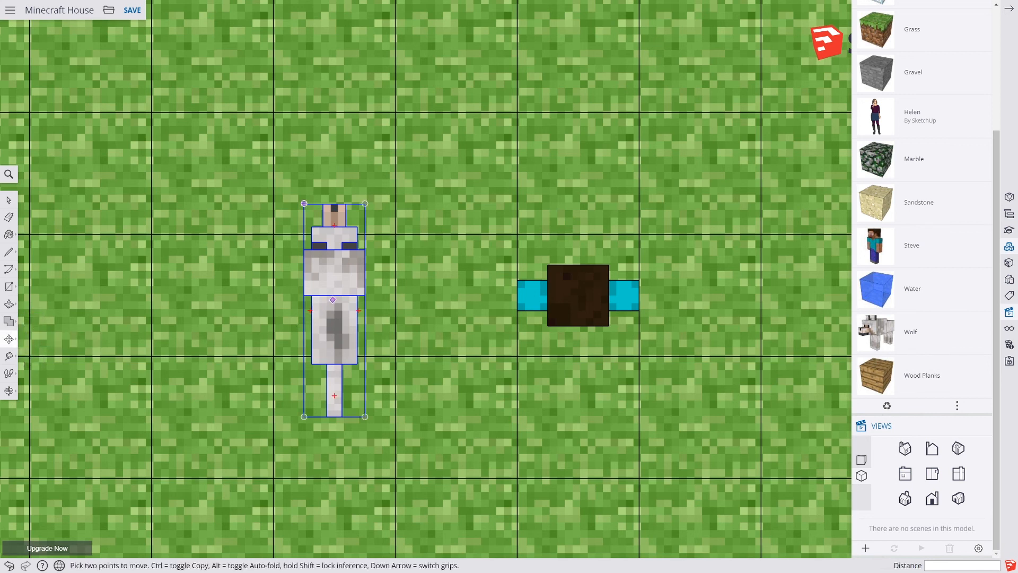
click(335, 298)
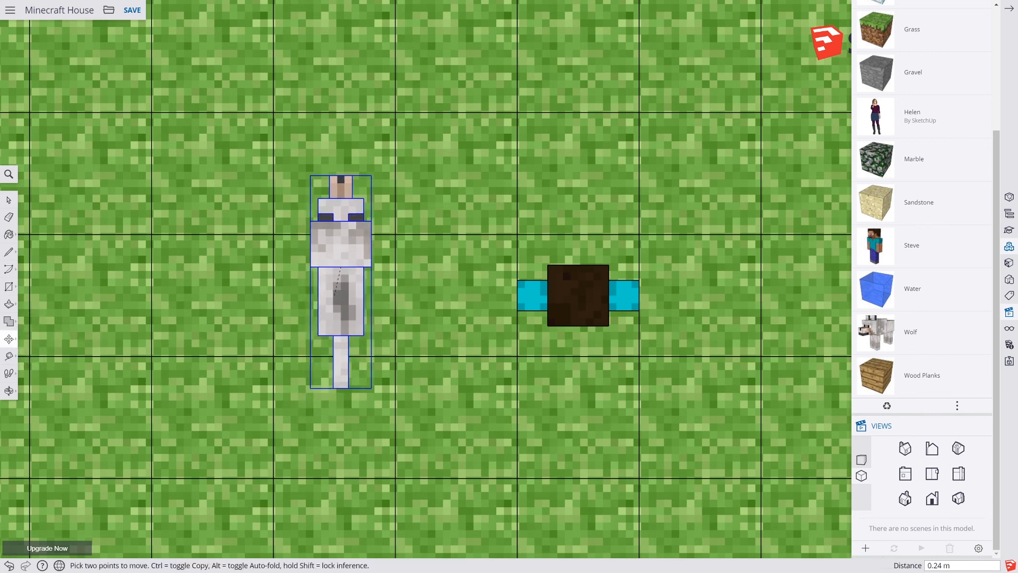
key(Escape)
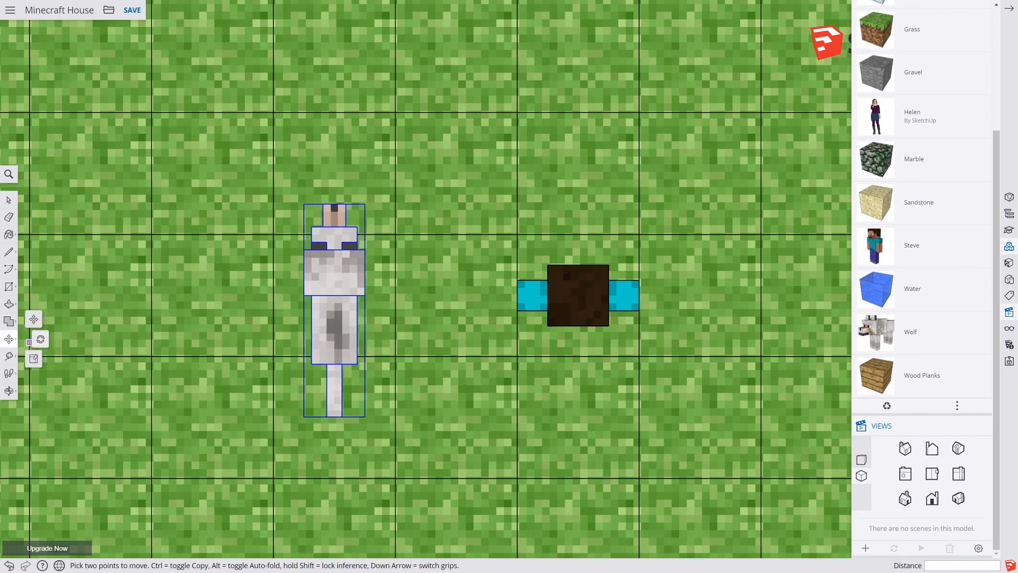
Rotate the wolf 30 degrees about the middle of its body so its head turns toward Steve's side
click(33, 340)
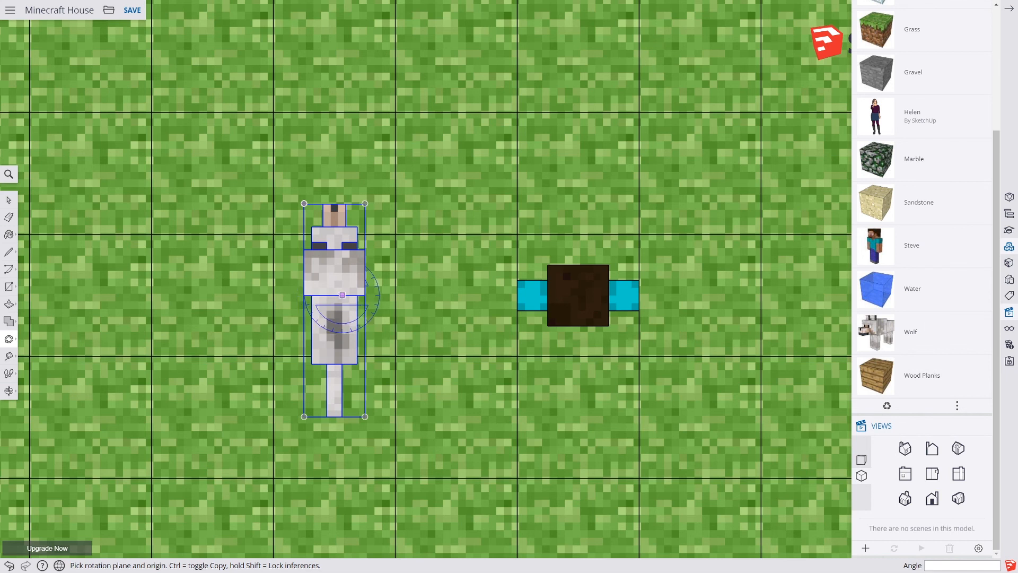
click(334, 295)
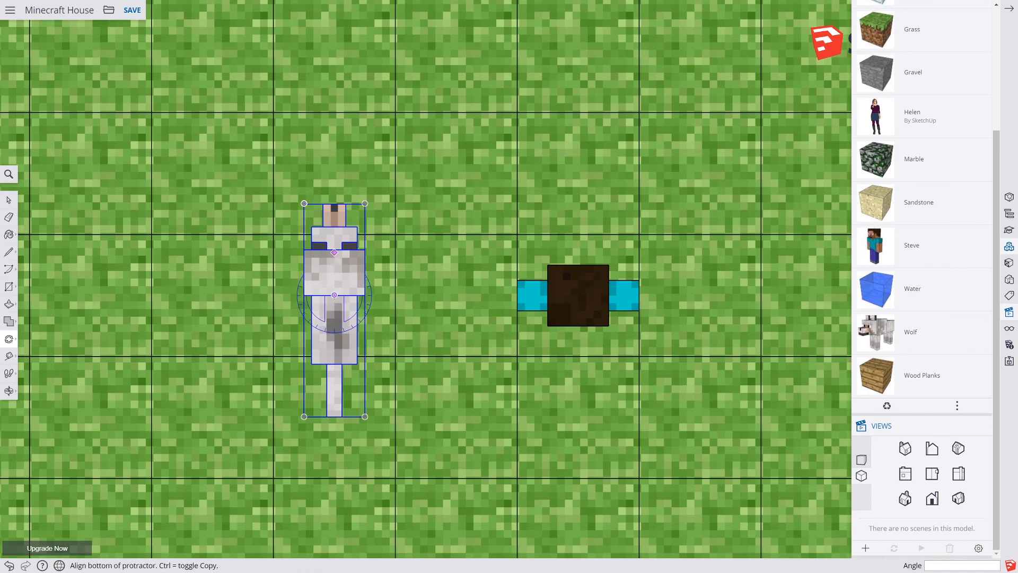
click(334, 249)
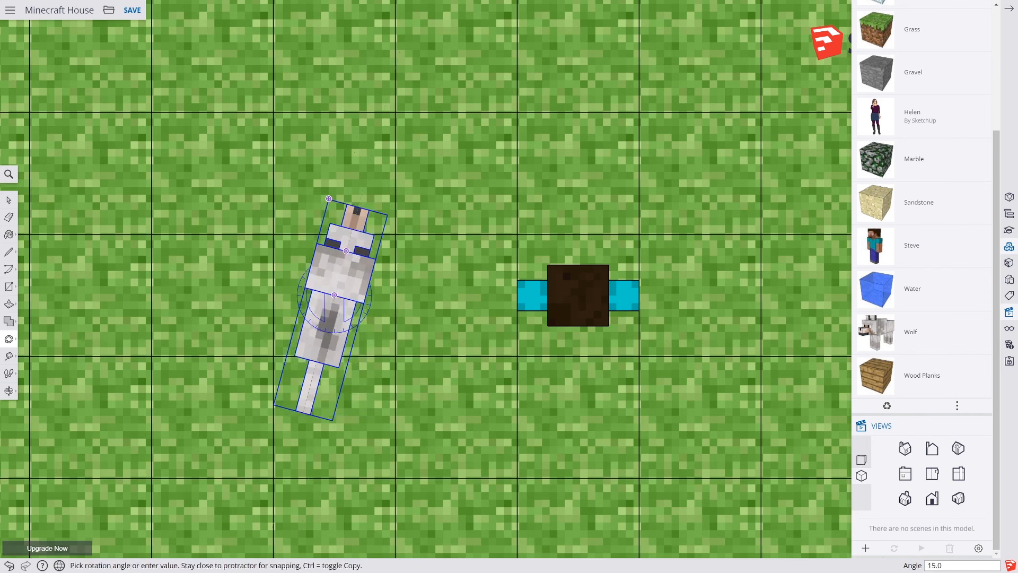
click(363, 252)
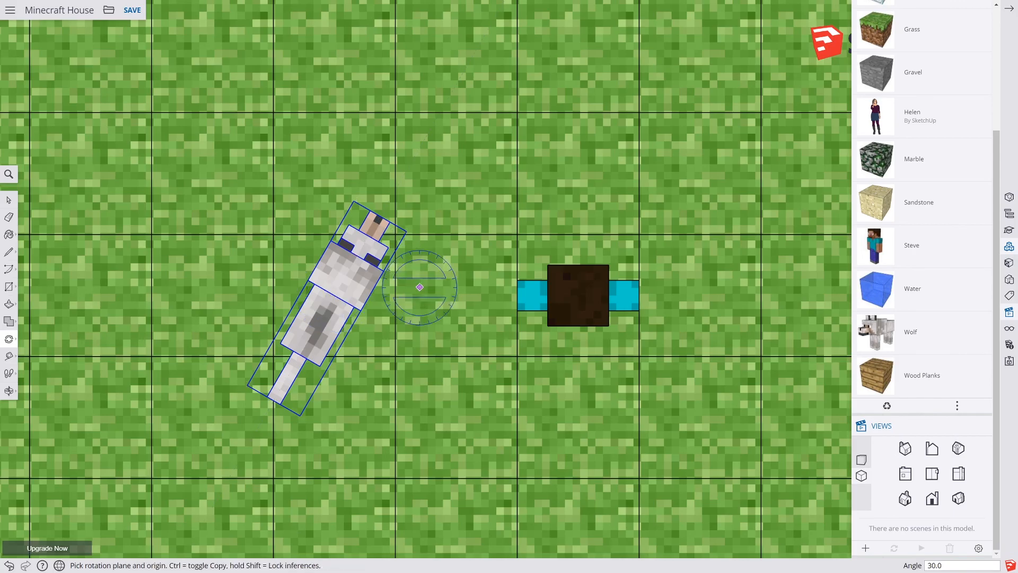
middle_drag(271, 321, 424, 228)
middle_drag(299, 348, 675, 199)
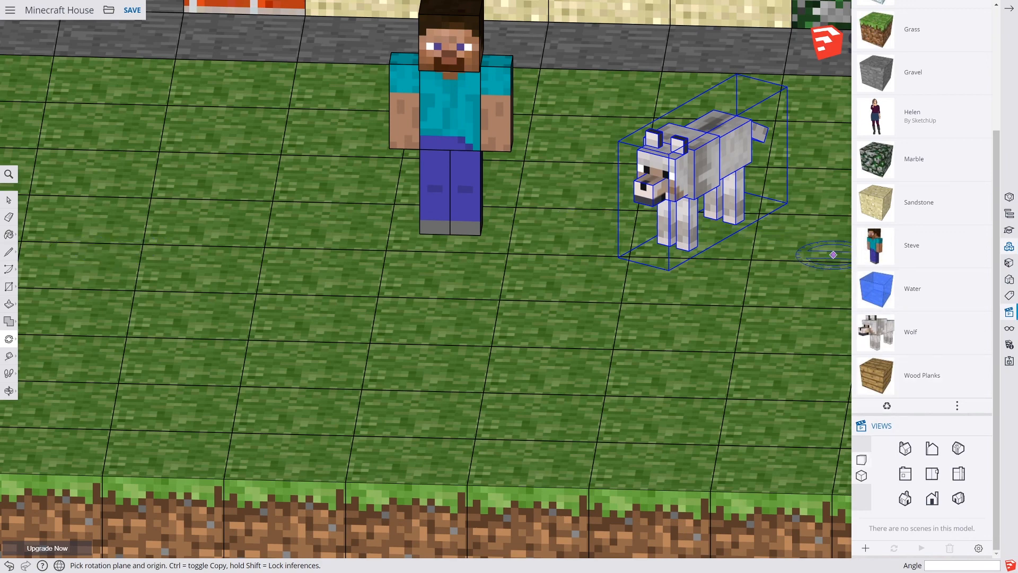
Switch the camera to perspective projection and examine the whole house with its pool, lawn, Steve and wolf
click(861, 460)
middle_drag(601, 420, 573, 403)
scroll(557, 440, up, 5)
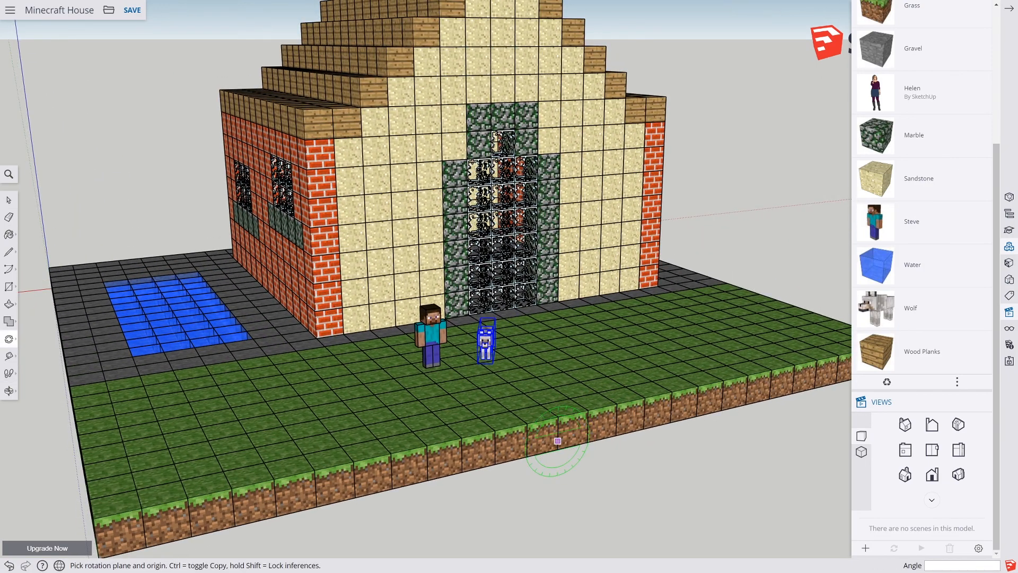
middle_drag(558, 440, 539, 477)
scroll(577, 454, down, 2)
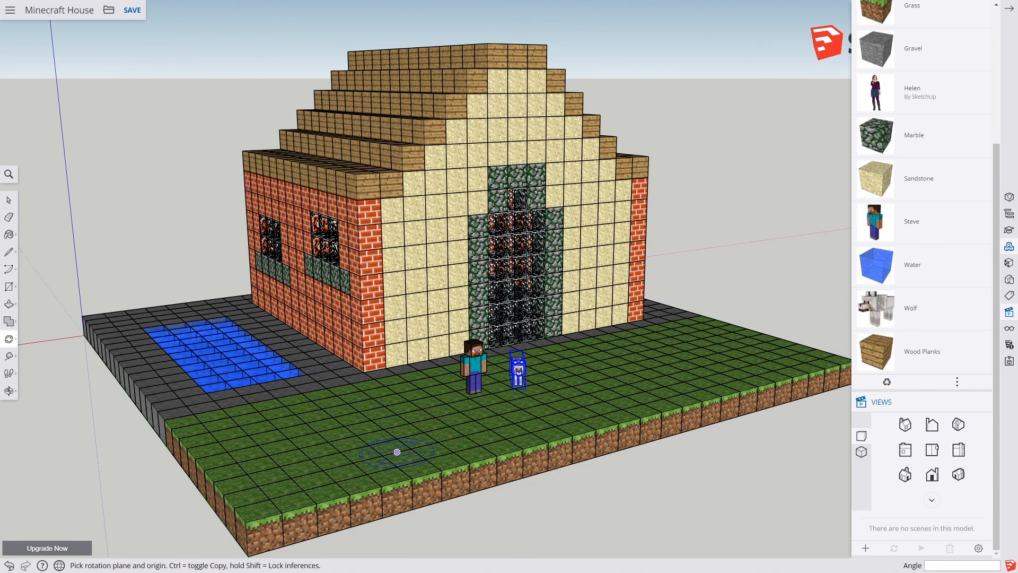
middle_drag(522, 409, 493, 402)
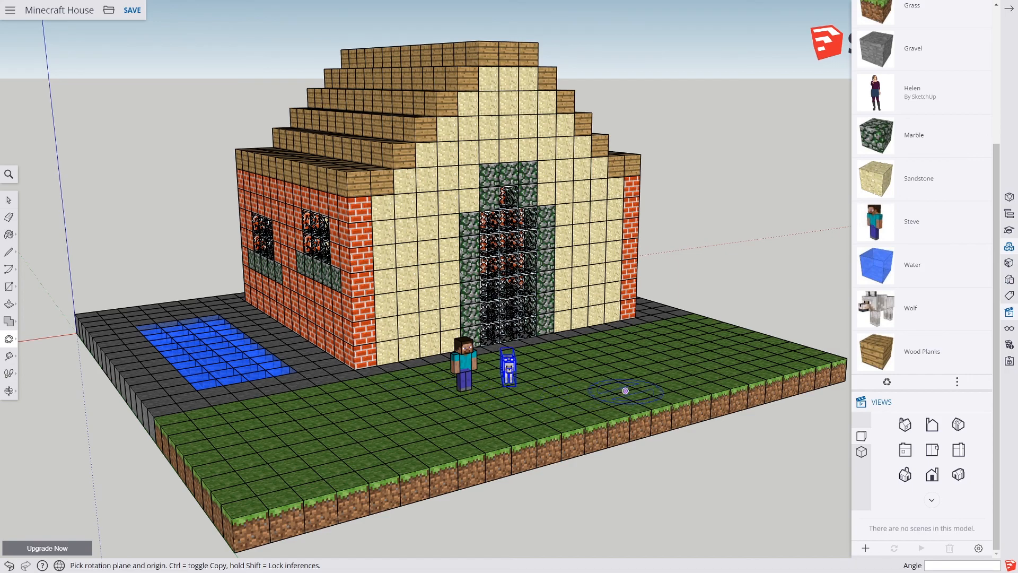
middle_drag(625, 391, 689, 402)
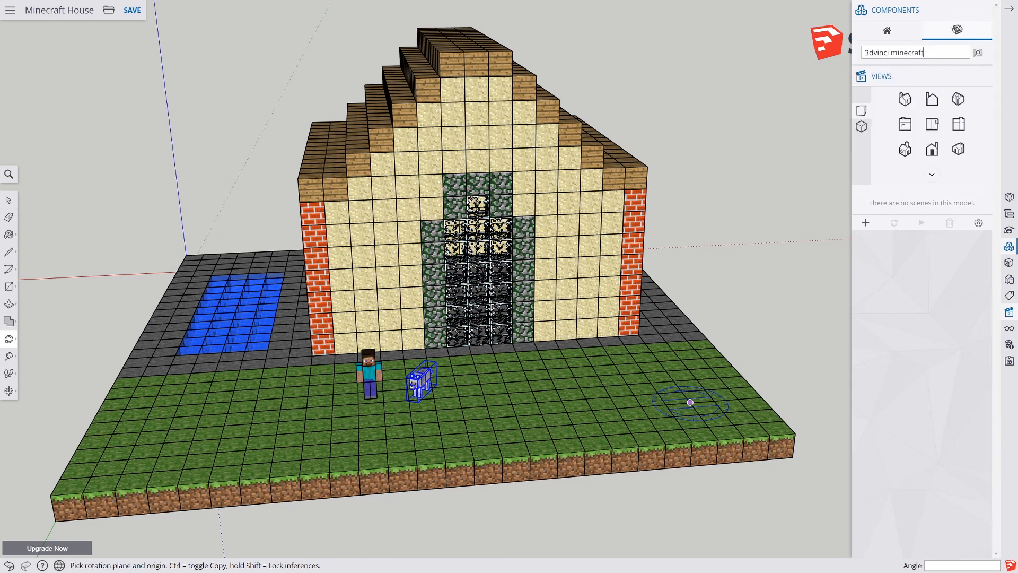
Search 3D Warehouse for MINECRAFT in place of the 3dvinci minecraft query
drag(925, 52, 809, 49)
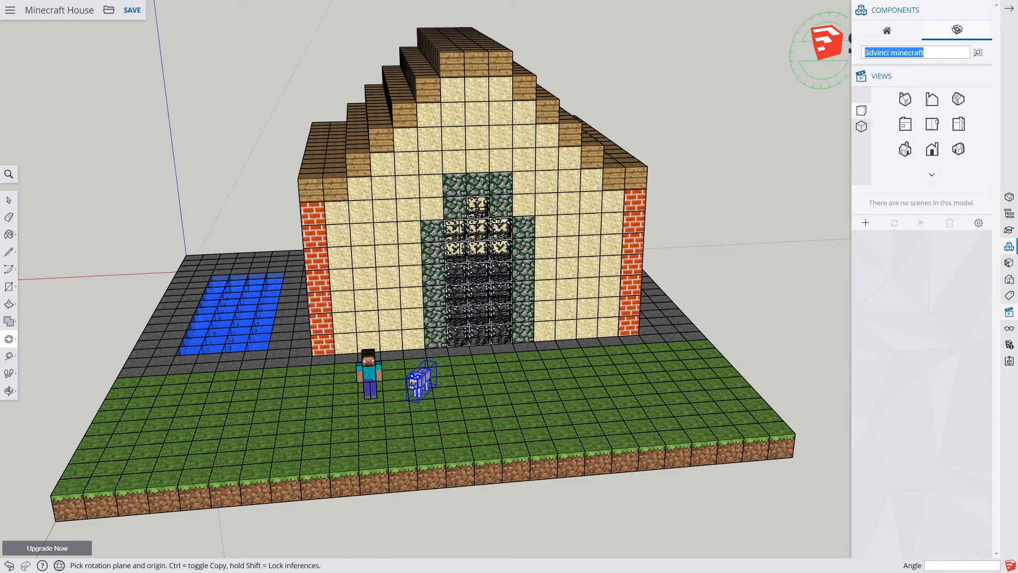
text(M)
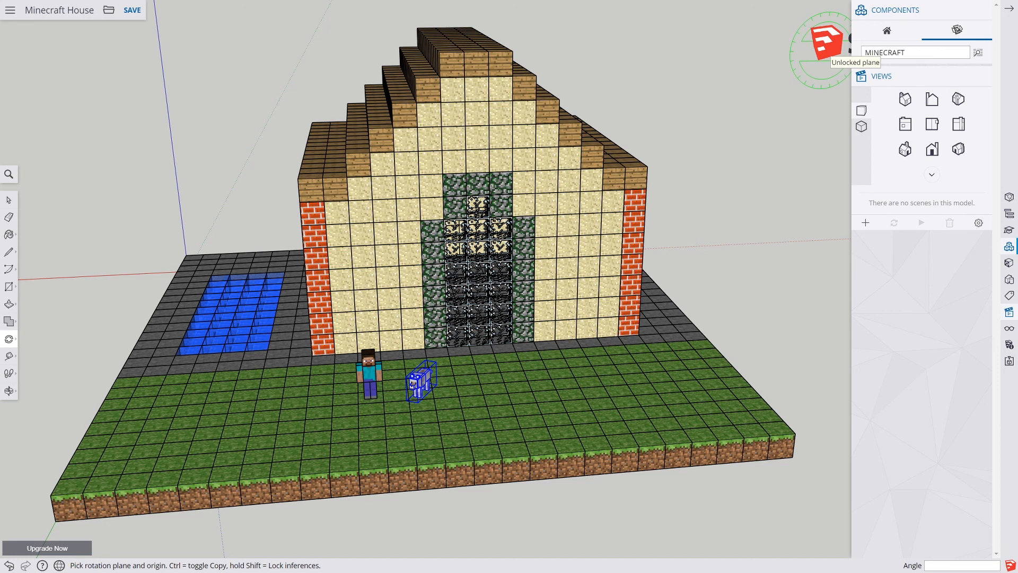
text(INECRAFT)
key(Return)
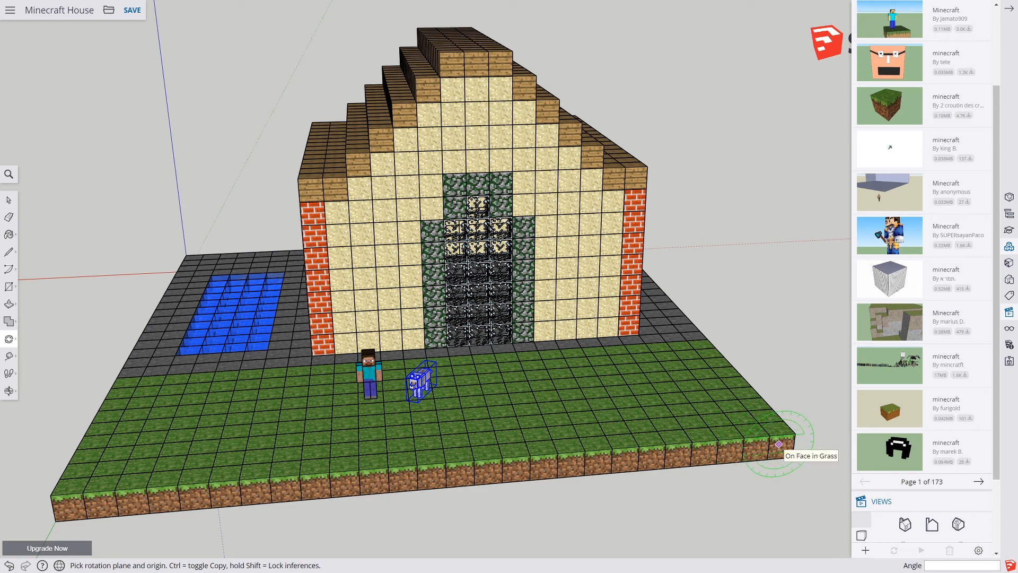
Return to the components already in the model and look through the whole list of blocks and figures
middle_drag(694, 336, 769, 297)
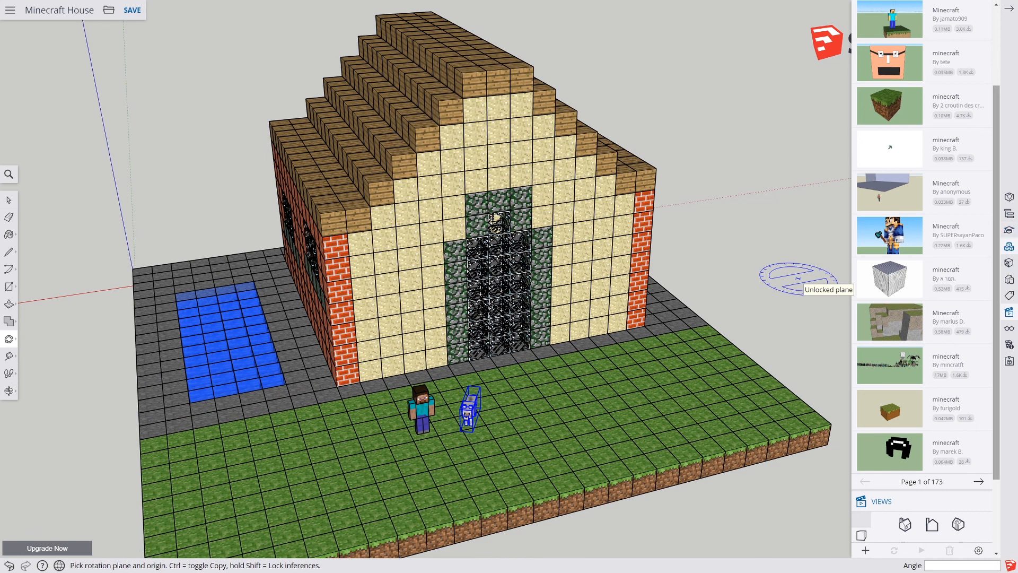
click(1009, 246)
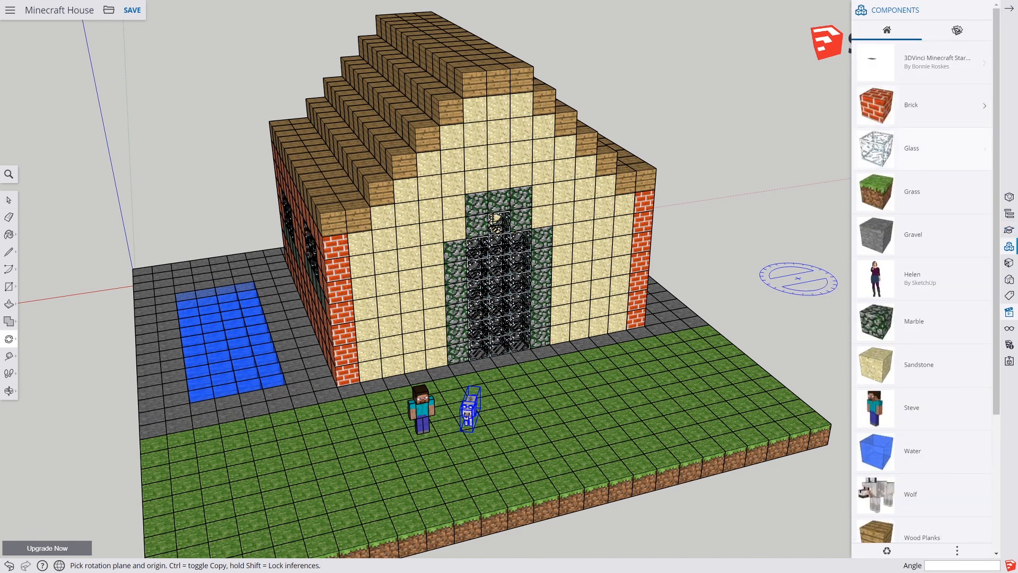
scroll(923, 296, down, 3)
scroll(923, 321, up, 3)
scroll(922, 321, down, 3)
scroll(923, 321, up, 3)
Save the Minecraft House model with the whole house, lawn, Steve and wolf in view
middle_drag(711, 313, 446, 353)
middle_drag(331, 270, 356, 300)
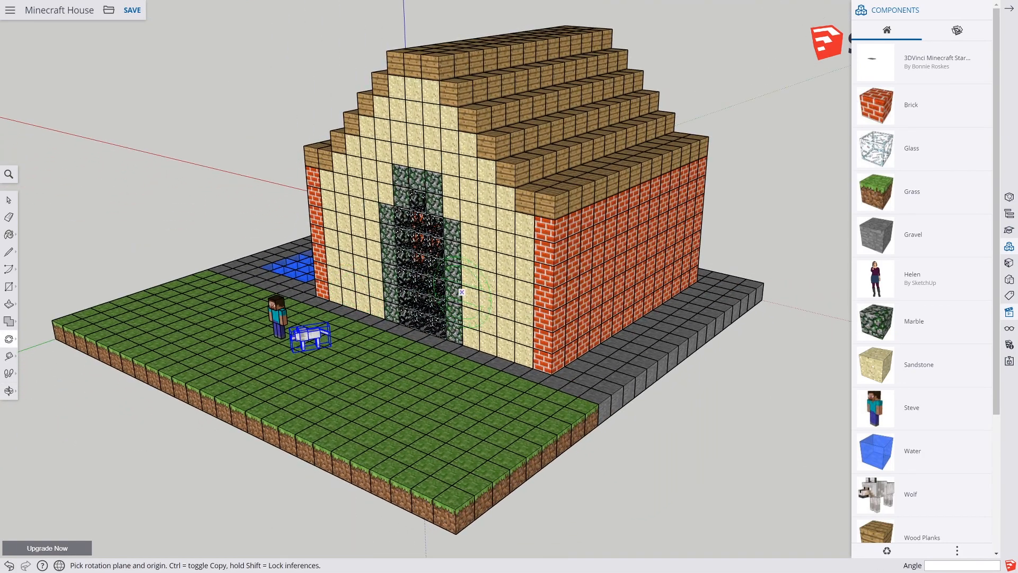
middle_drag(496, 289, 563, 308)
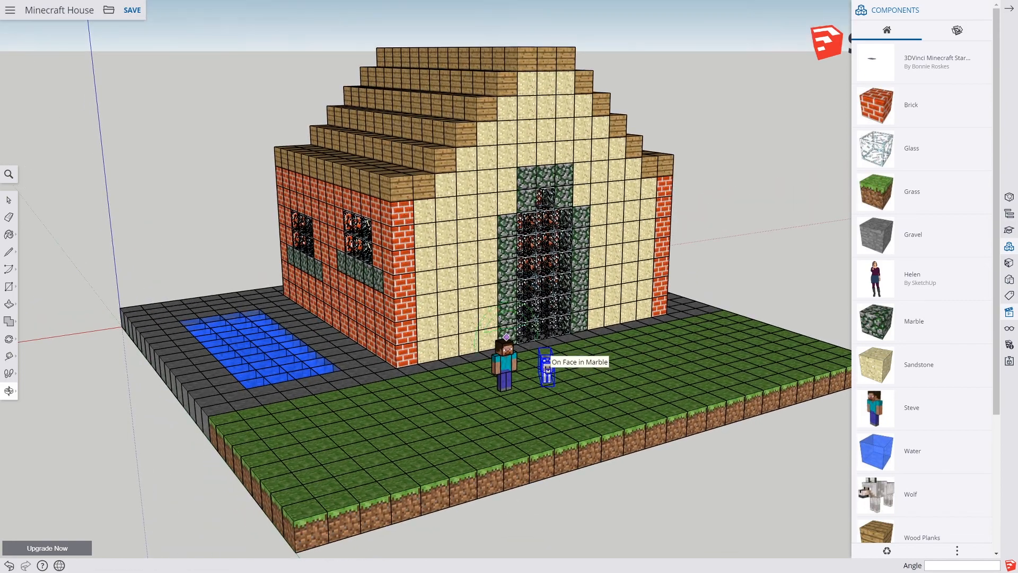
scroll(565, 270, down, 2)
middle_drag(566, 270, 543, 290)
middle_drag(679, 300, 451, 361)
middle_drag(519, 351, 511, 352)
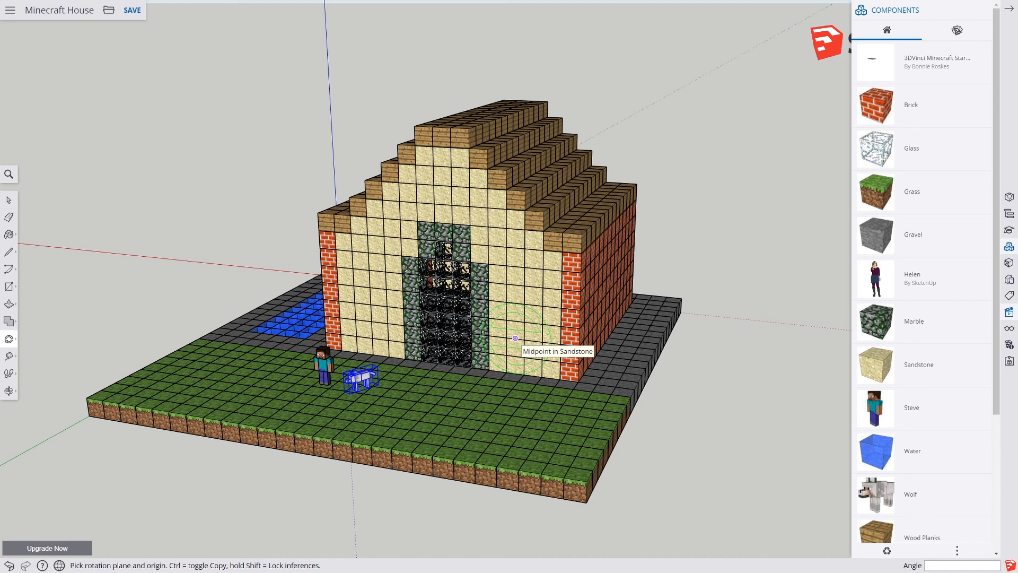
key(ctrl+s)
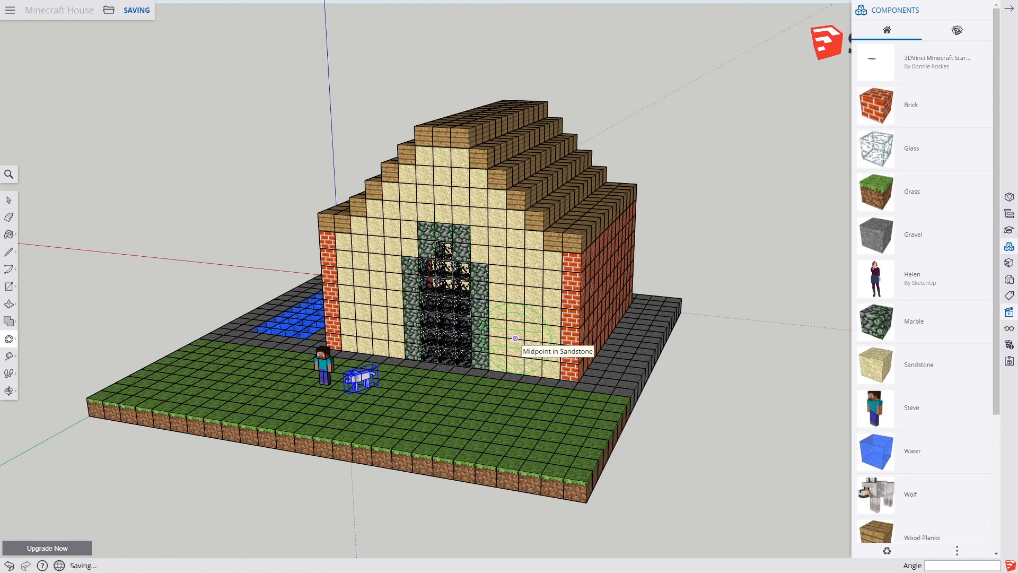